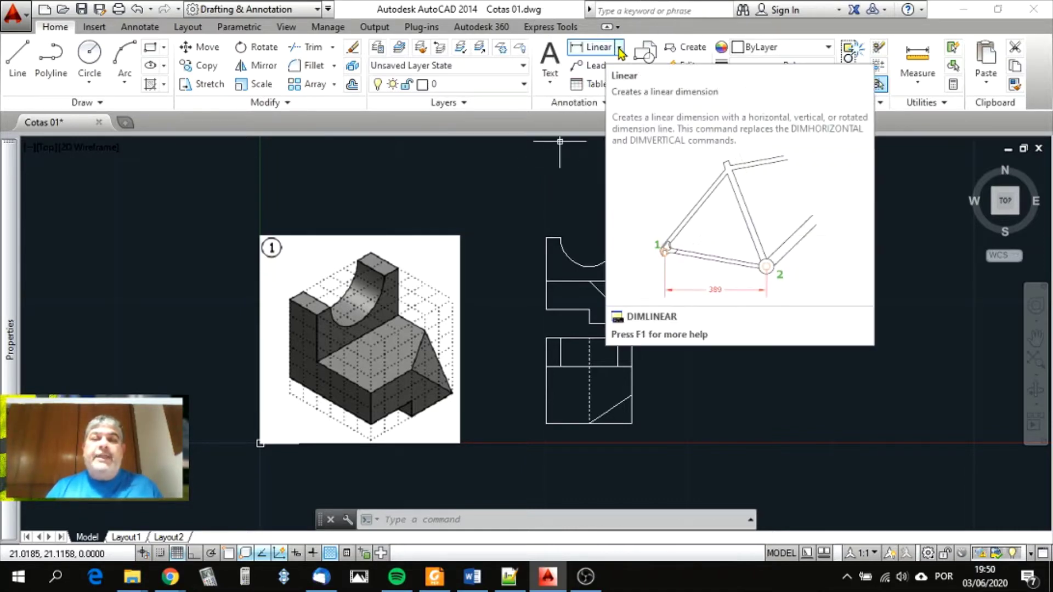
left_click(620, 51)
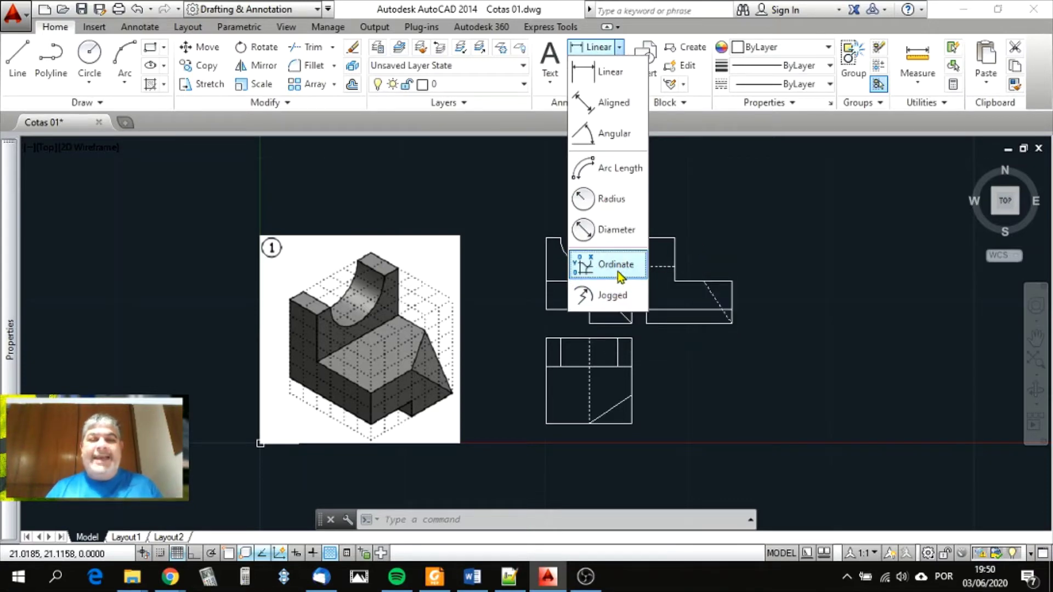
left_click(703, 242)
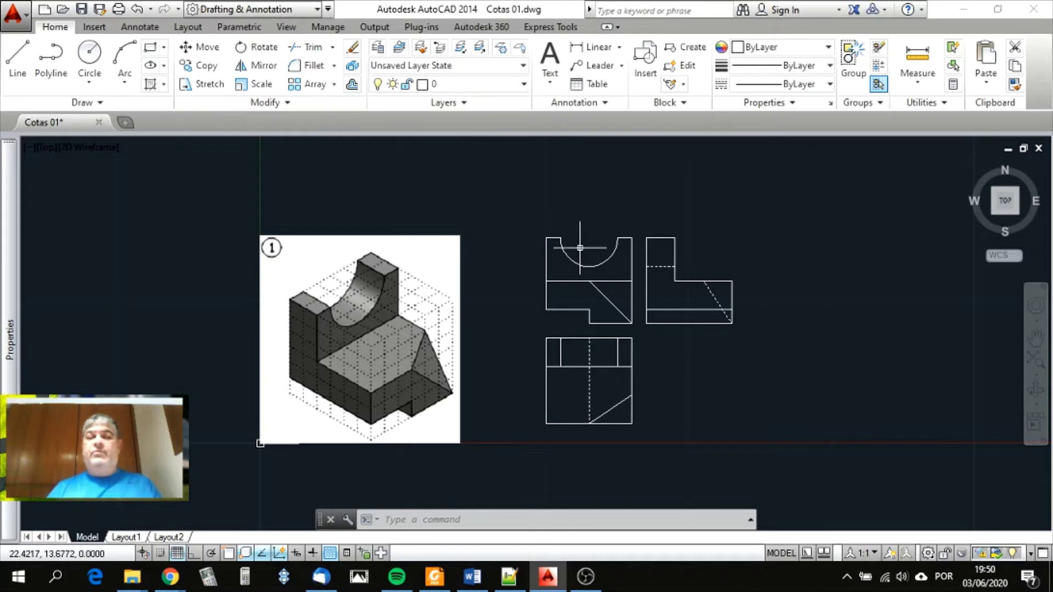
scroll(580, 244, "up", 2)
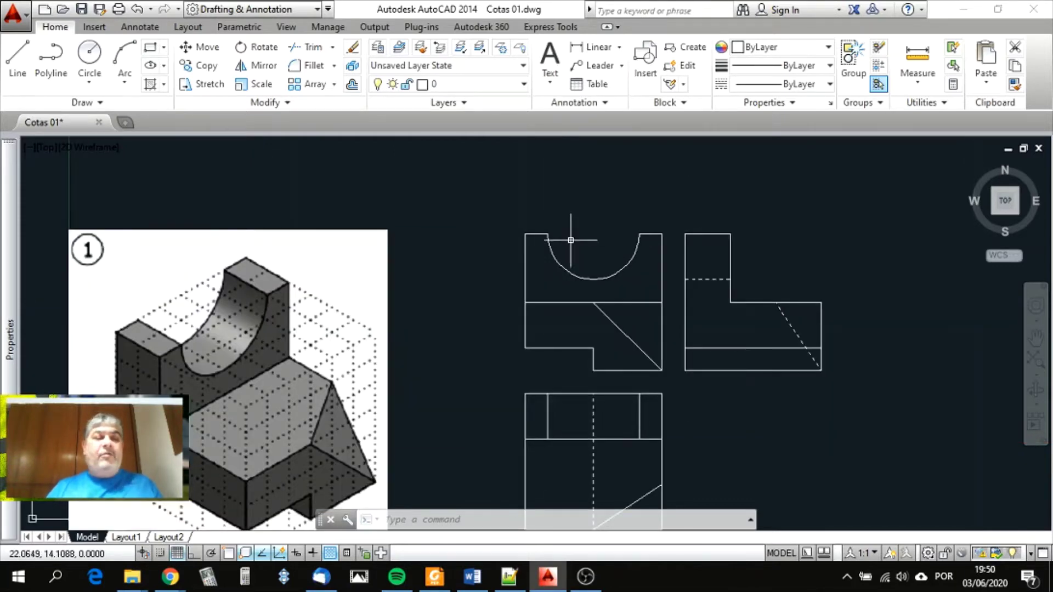
scroll(572, 242, "down", 2)
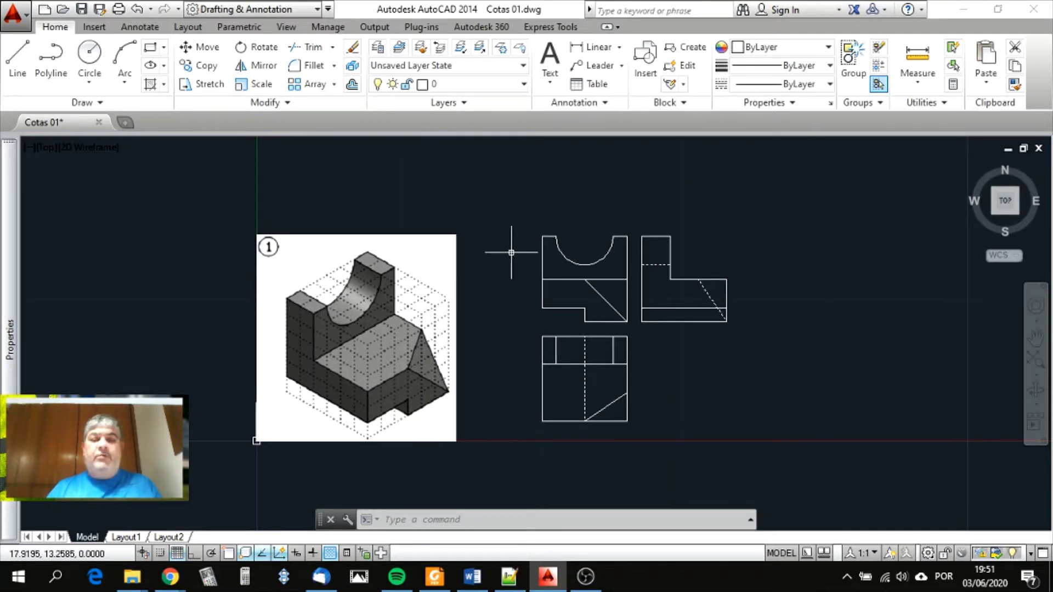
- Turn on object snap for picking the linear dimension's points on the front view
left_click(597, 49)
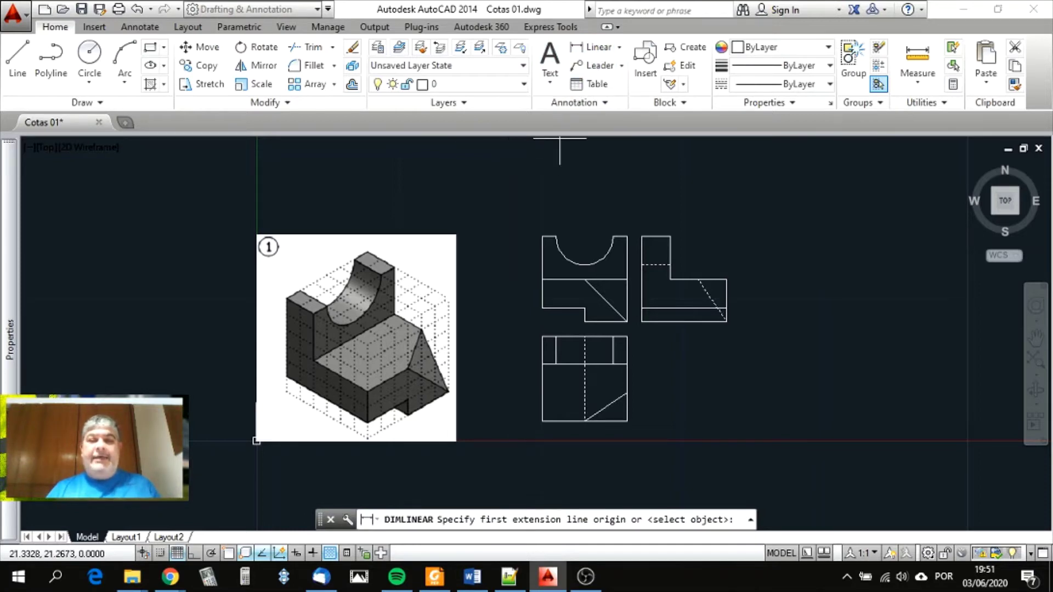
left_click(483, 525)
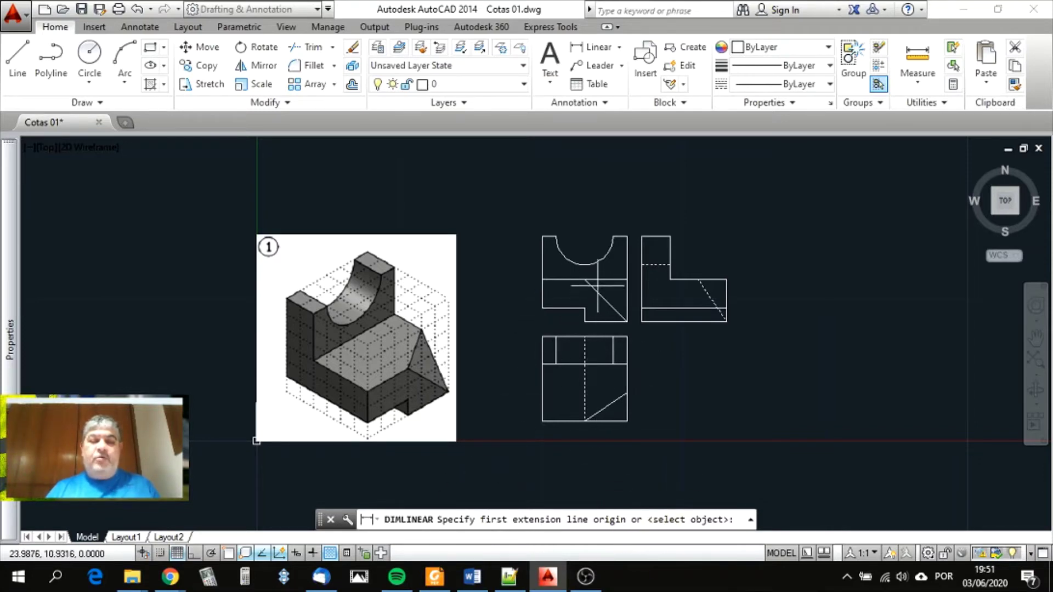
scroll(545, 233, "up", 6)
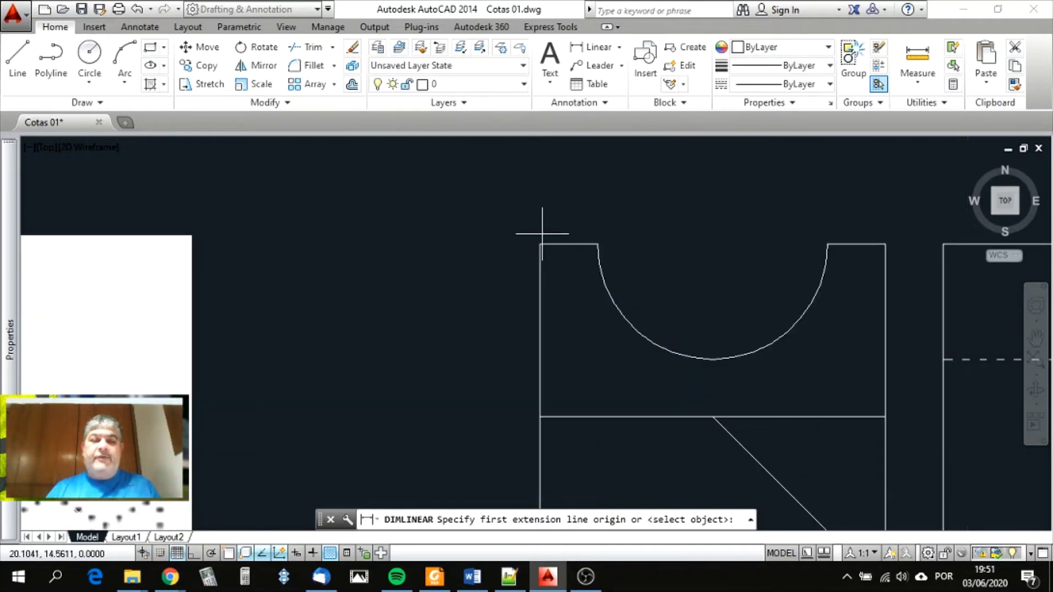
left_click(228, 553)
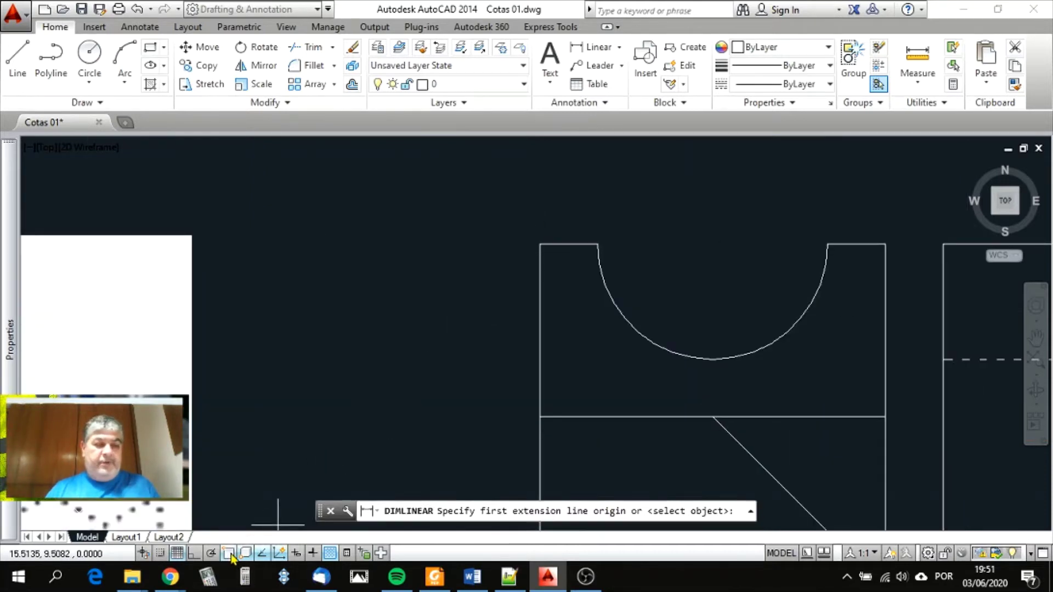
left_click(540, 244)
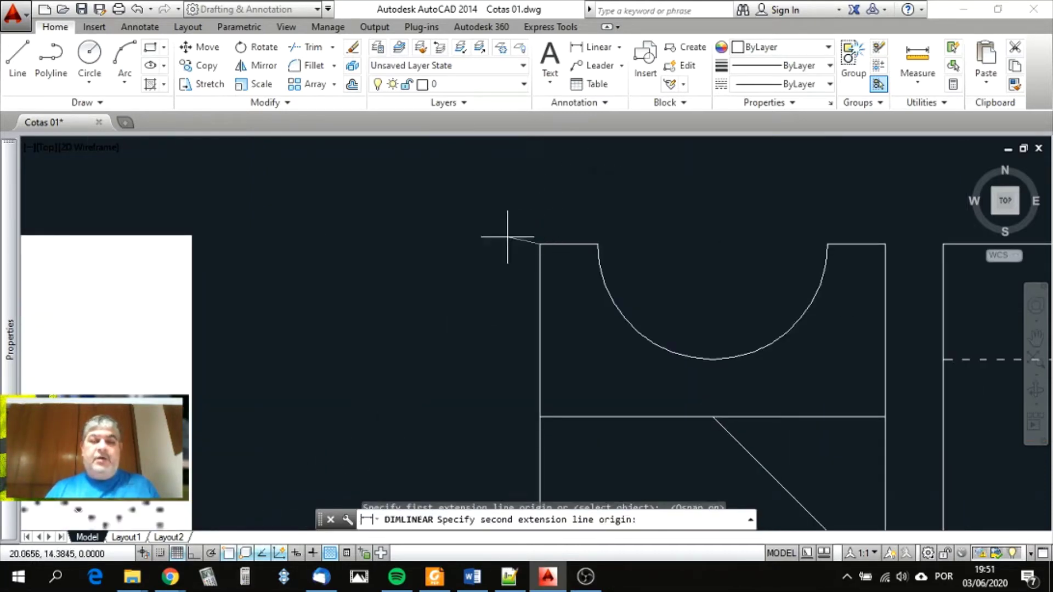
scroll(423, 271, "down", 4)
scroll(464, 223, "up", 2)
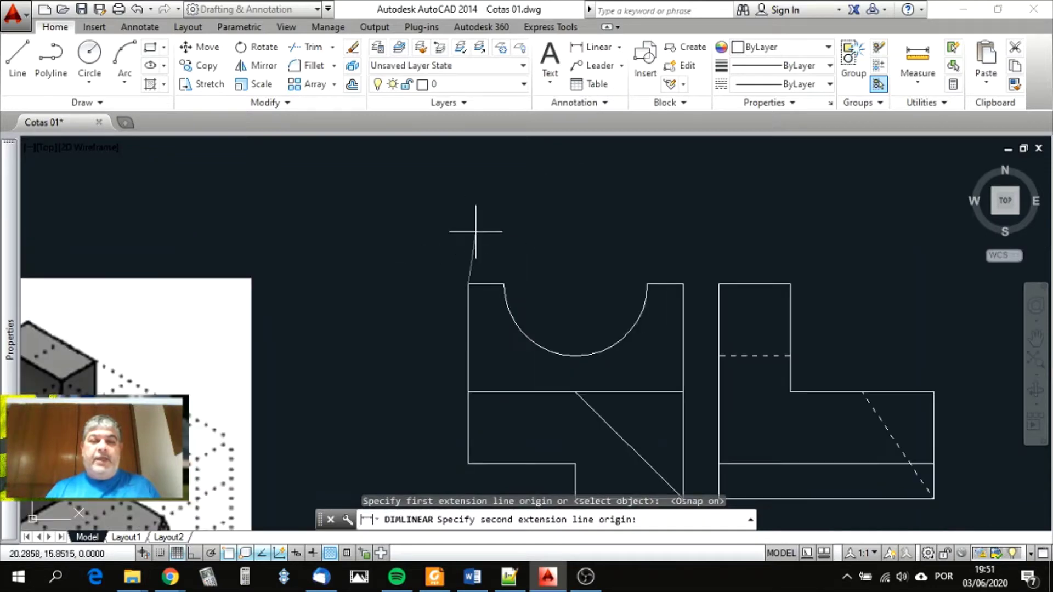
left_click(504, 284)
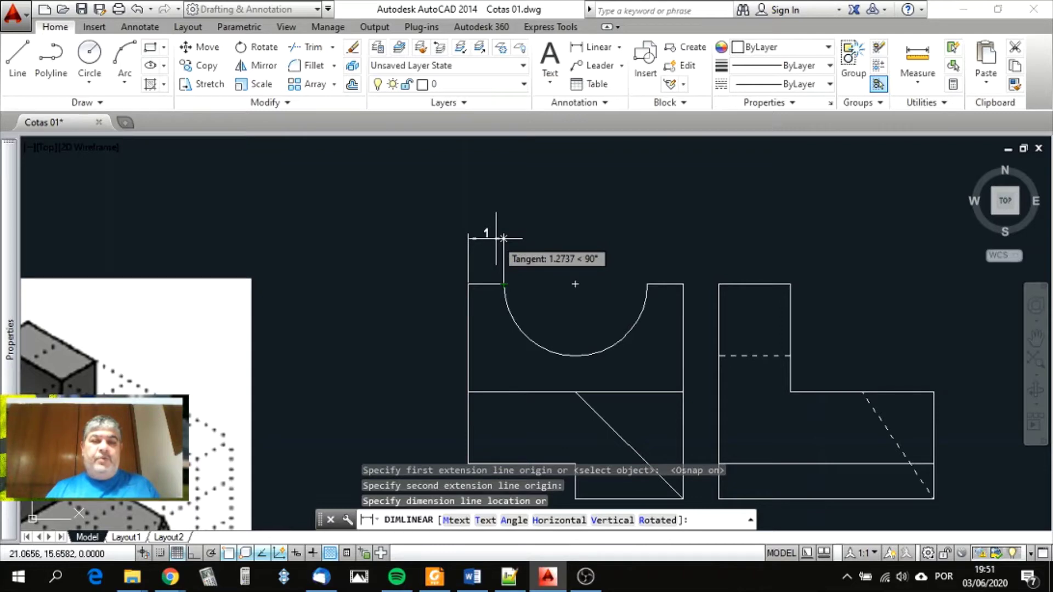
key("Escape")
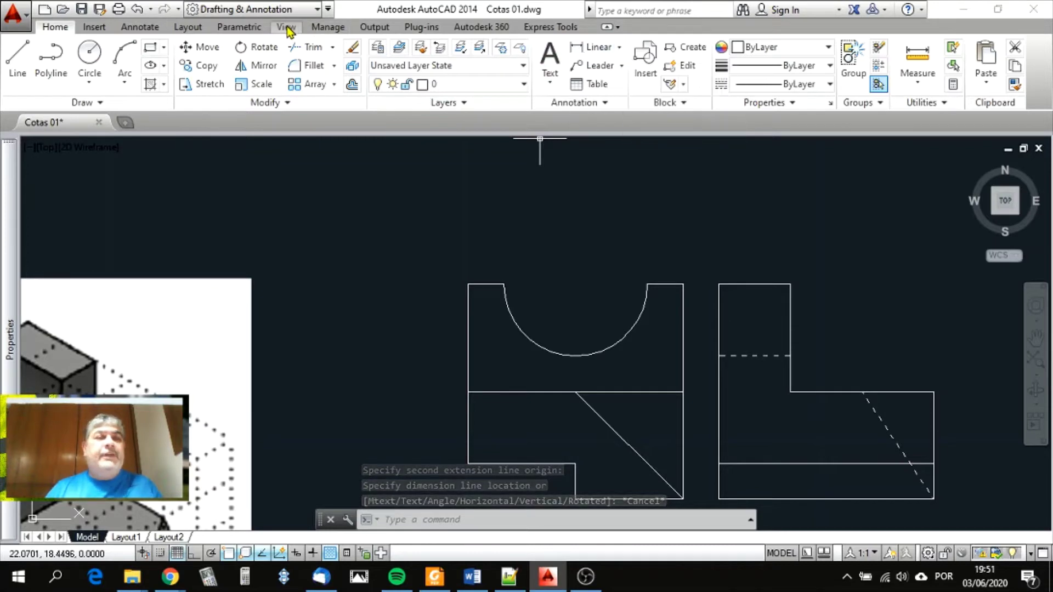
- Make ISO-25 the current dimension style
left_click(138, 33)
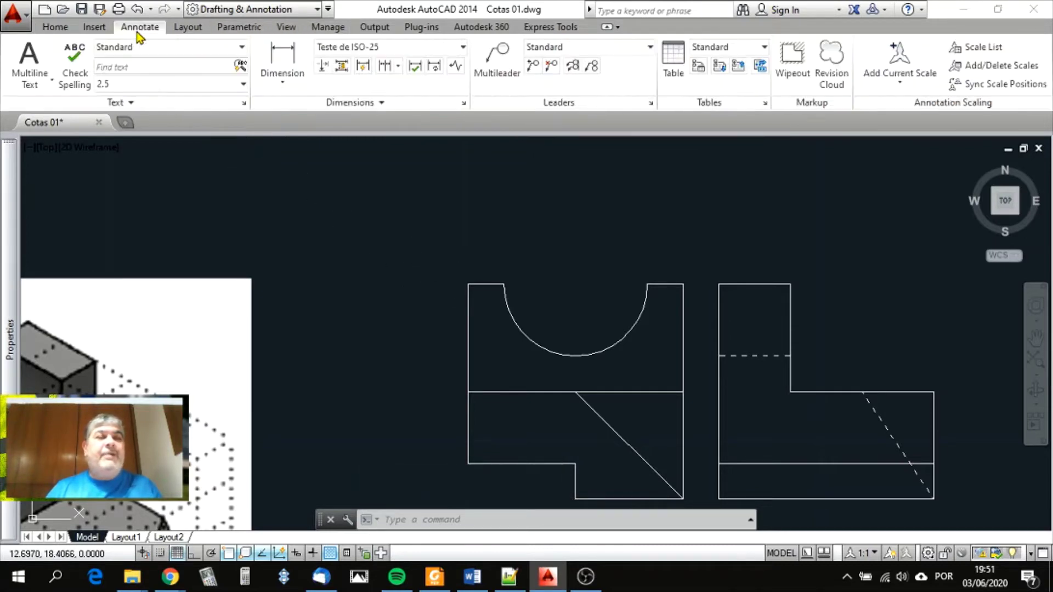
left_click(464, 47)
left_click(412, 82)
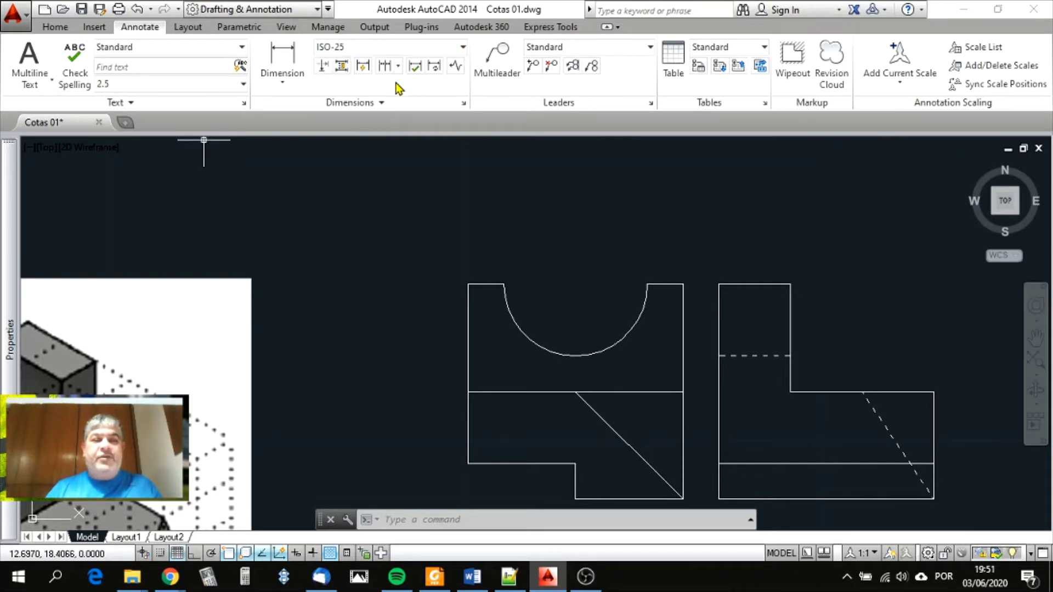
left_click(147, 38)
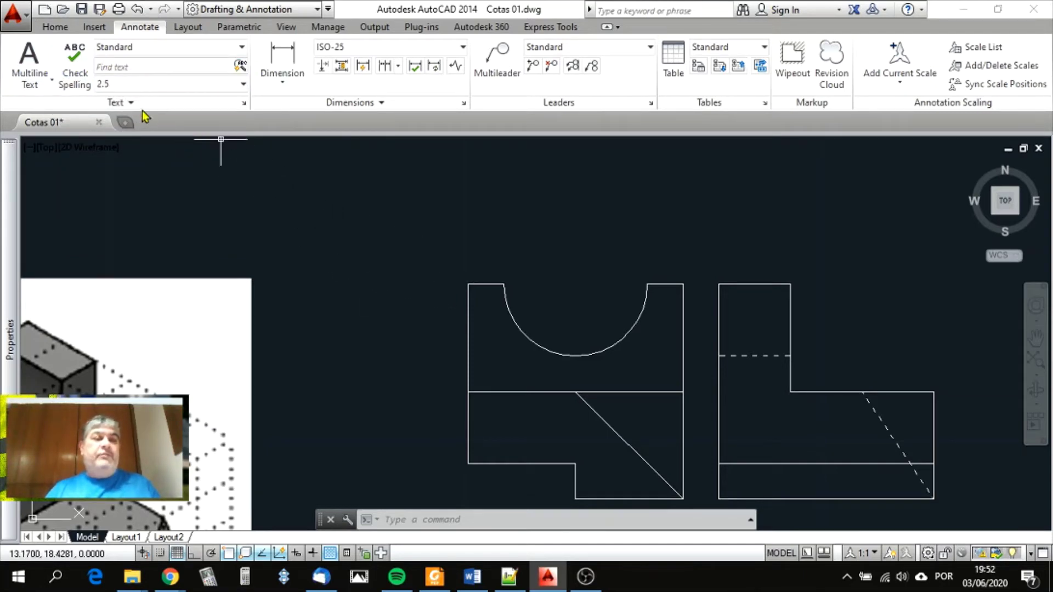
left_click(239, 48)
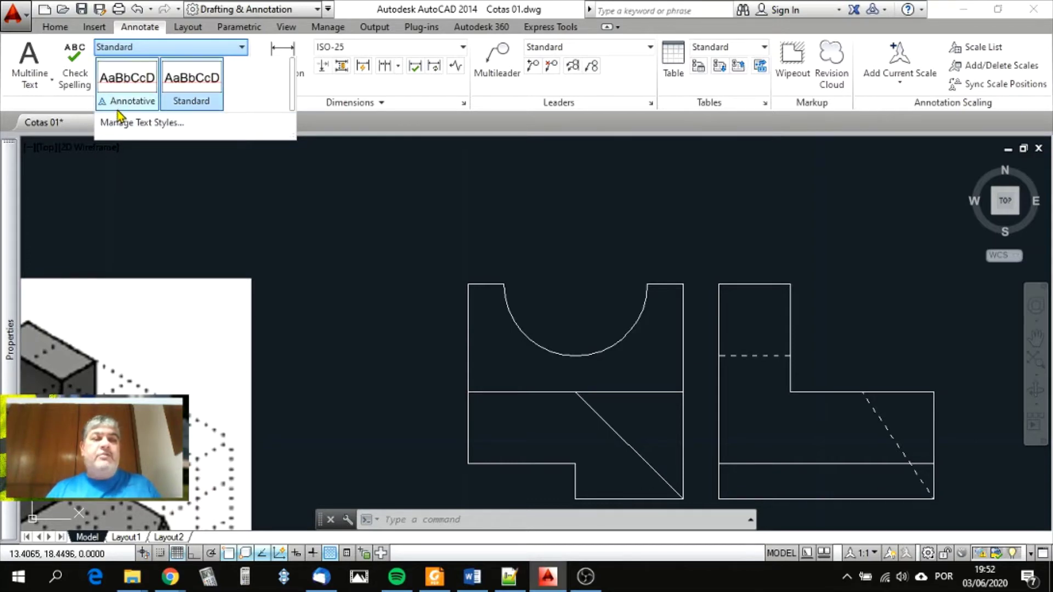
left_click(355, 204)
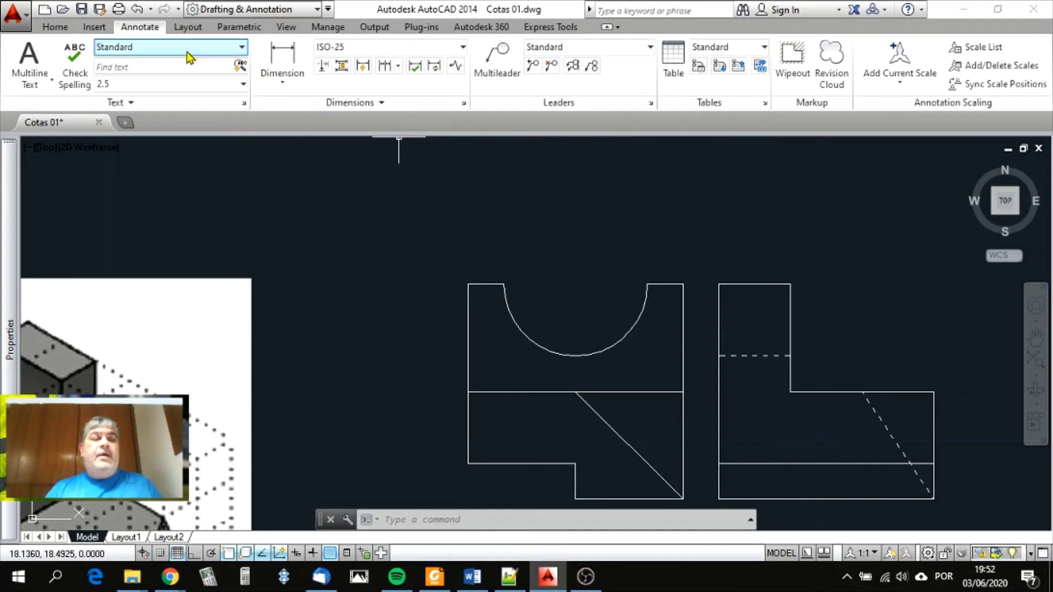
- Create a new text style named "Fonte des tec" in the text style manager
left_click(241, 48)
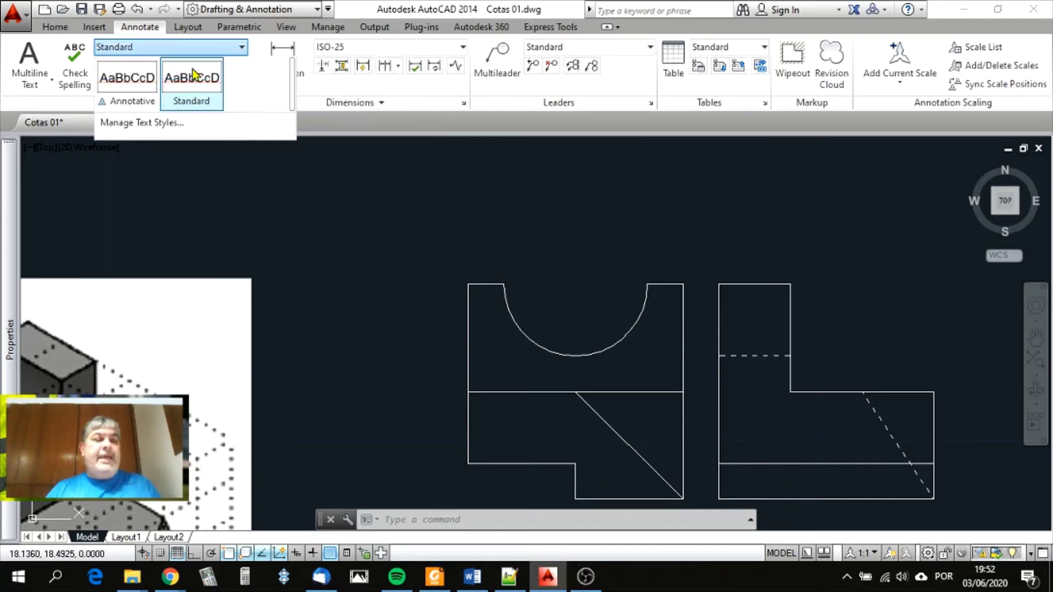
left_click(158, 123)
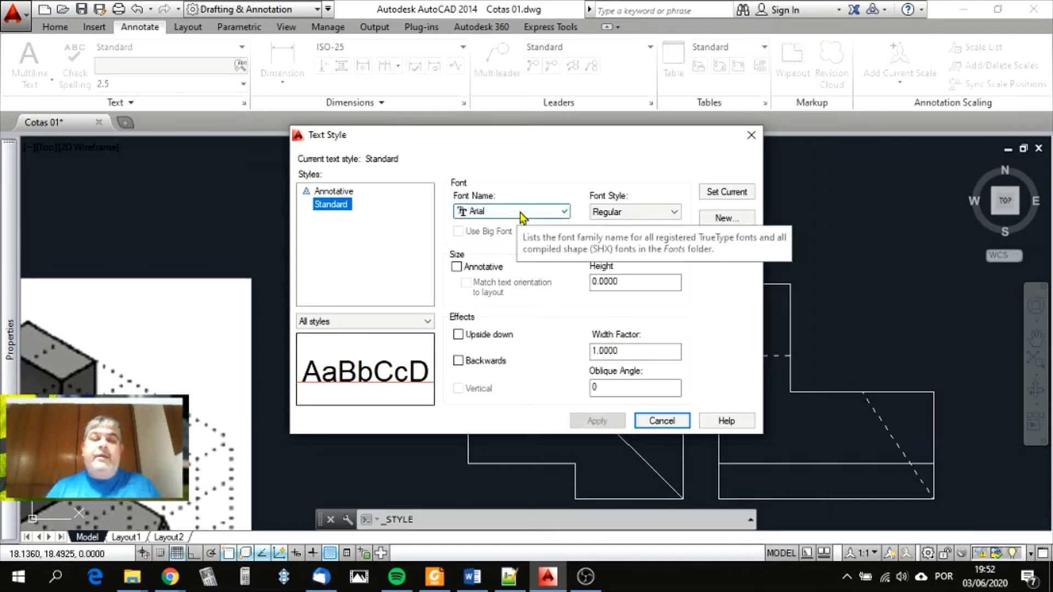
left_click(725, 218)
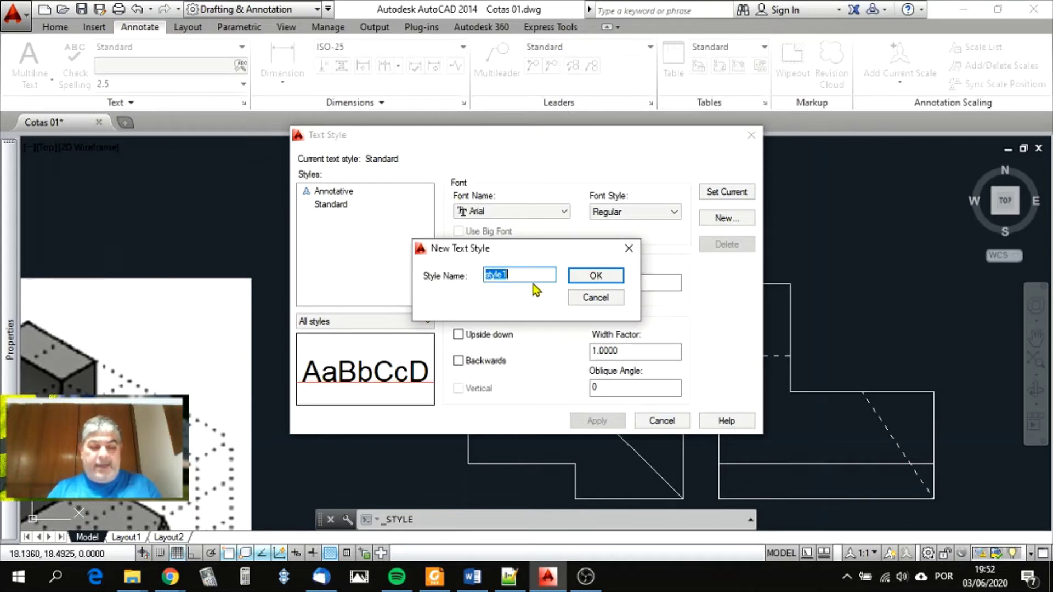
type("R")
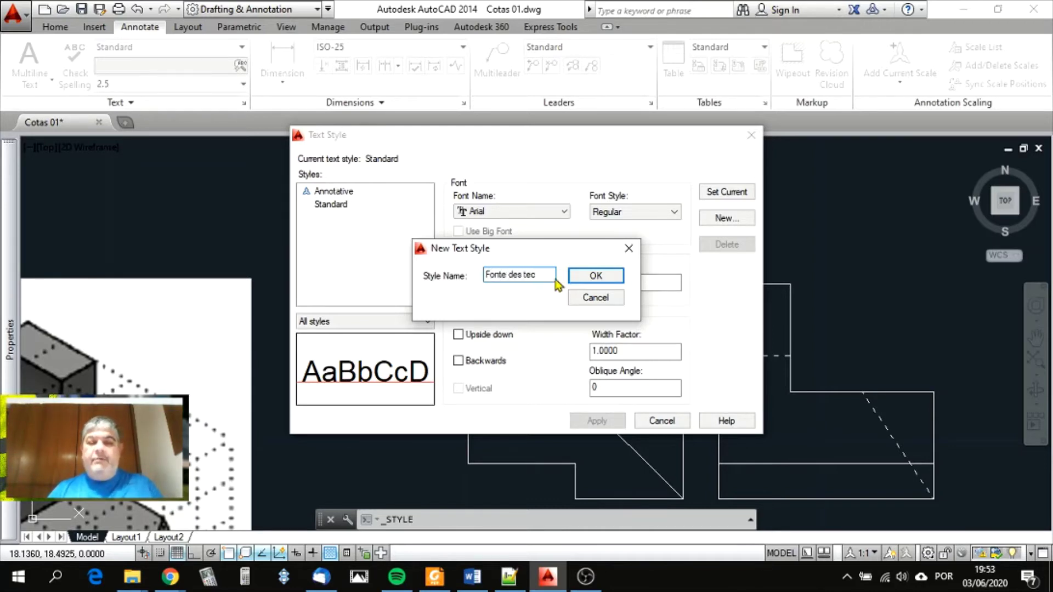
left_click(614, 274)
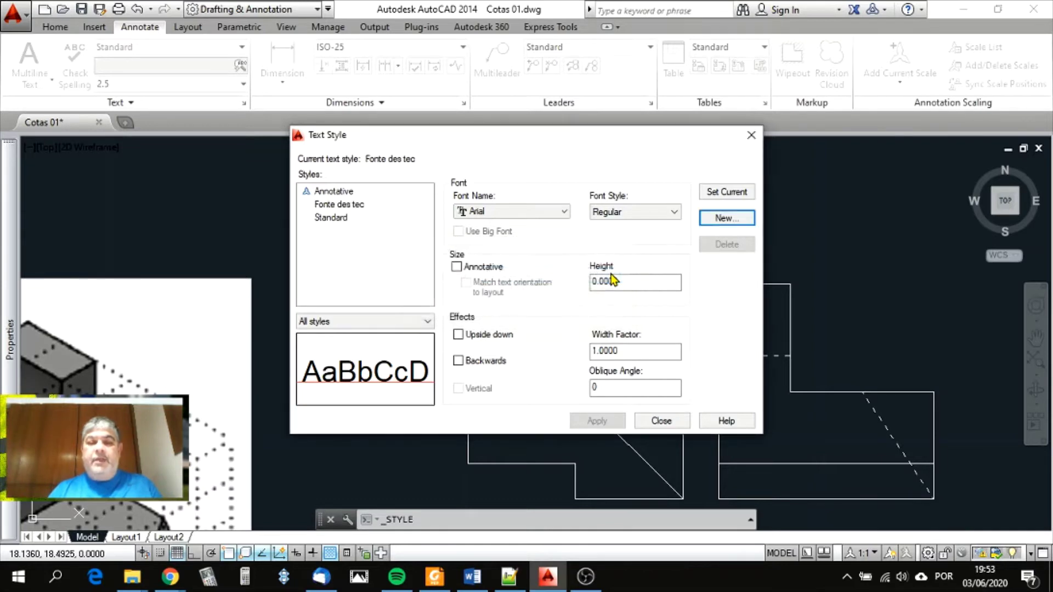
- Give the "Fonte des tec" text style the Technic font in Regular style, apply it and close the text style settings
left_click(342, 205)
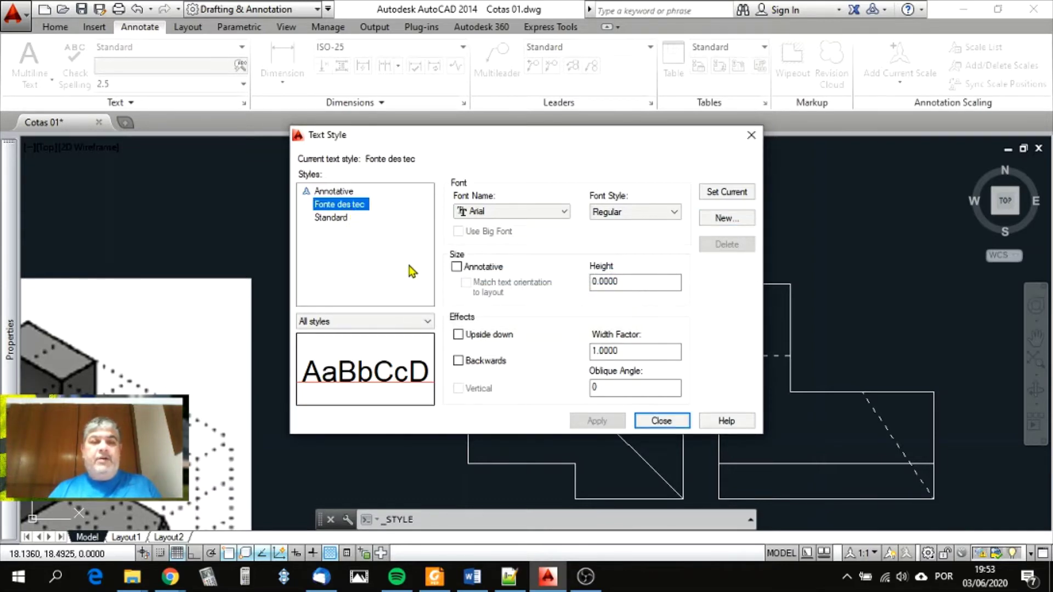
left_click(564, 211)
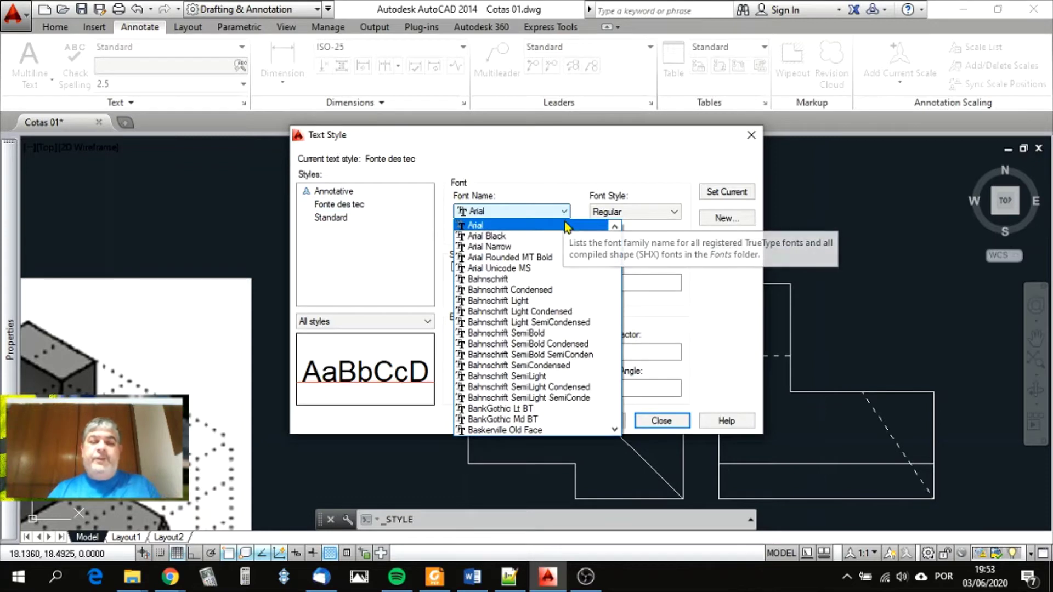
type("te")
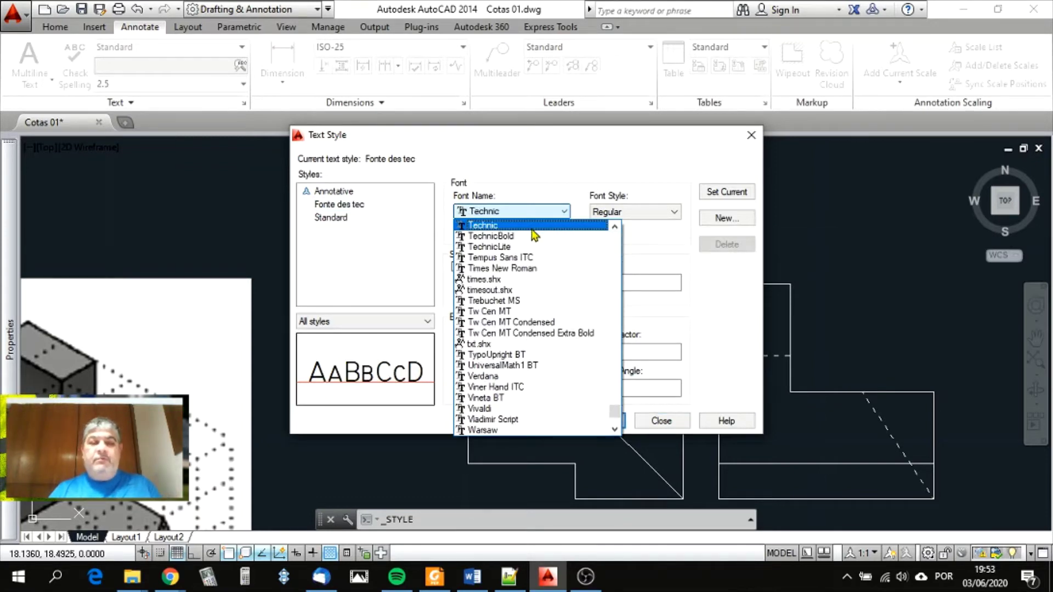
left_click(513, 227)
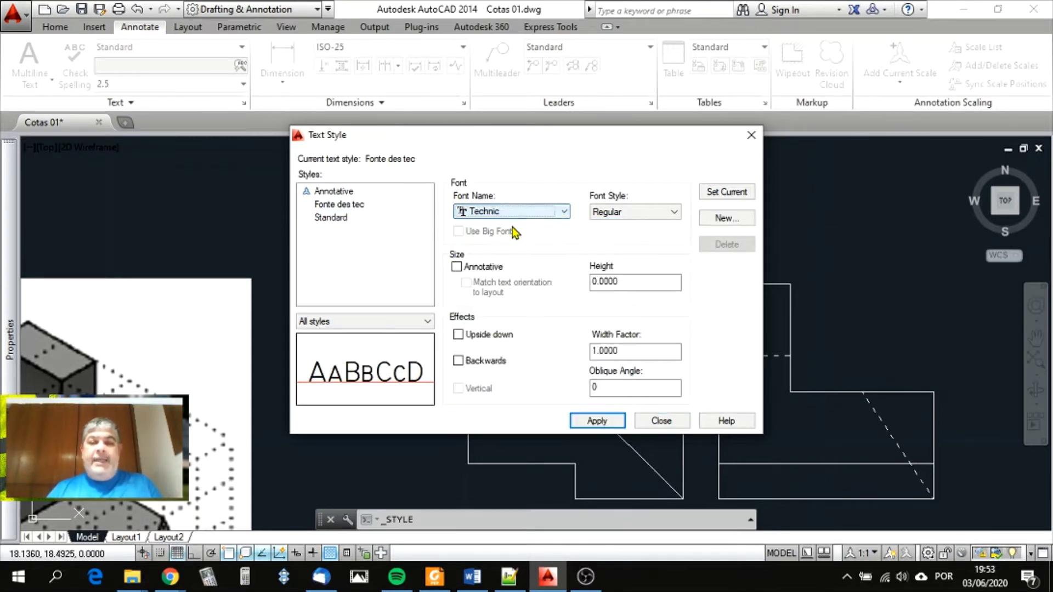
left_click(673, 214)
left_click(674, 226)
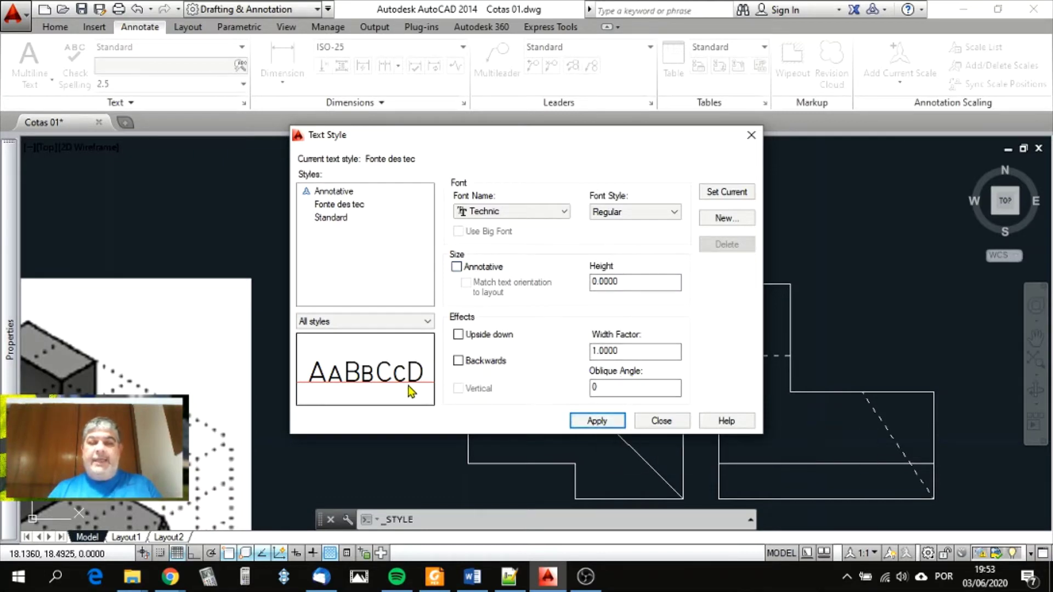
left_click(598, 421)
left_click(661, 421)
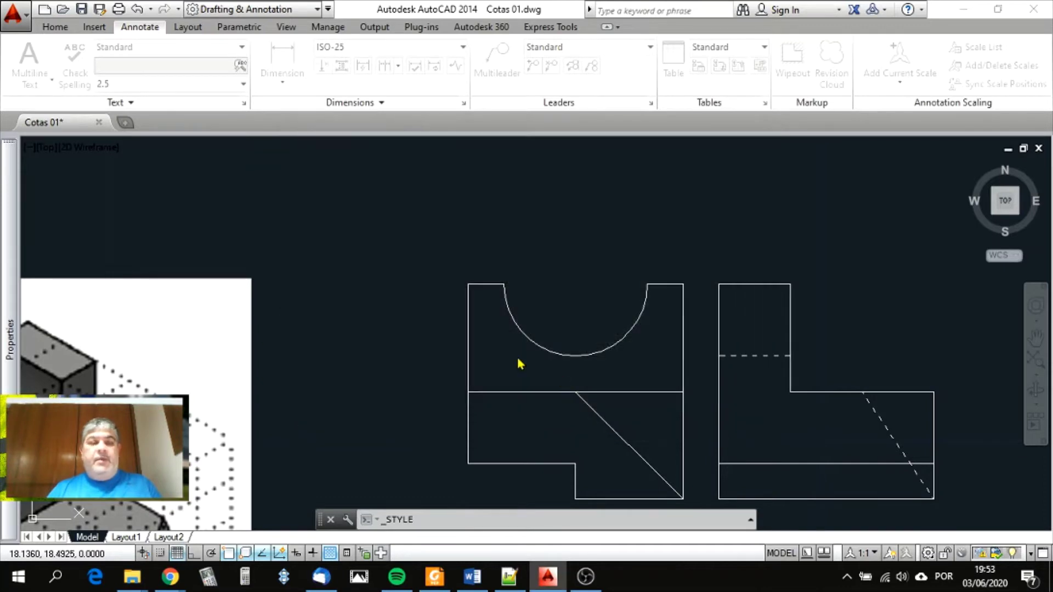
left_click(241, 48)
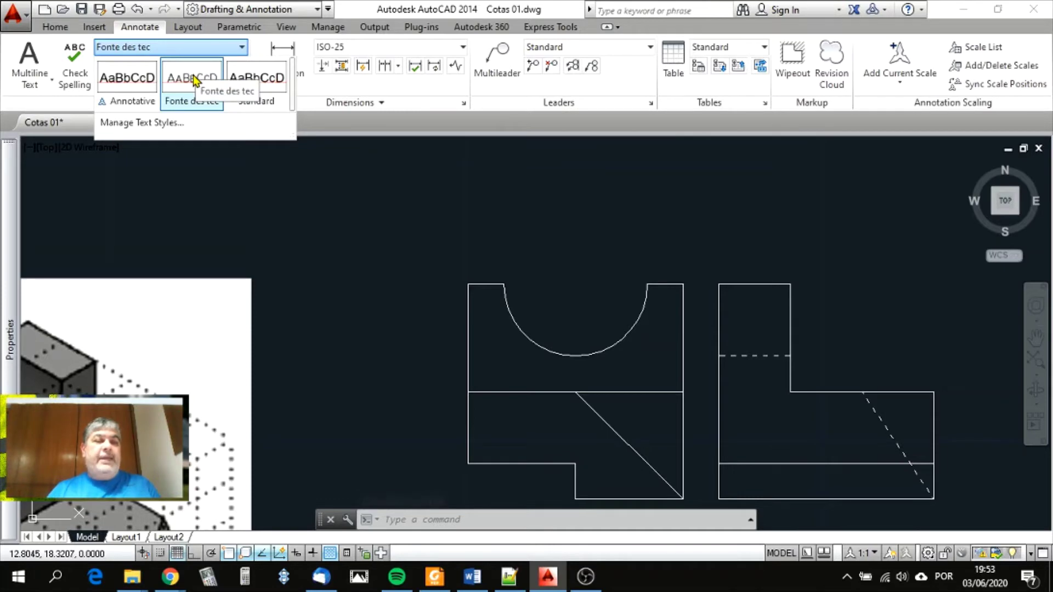
left_click(376, 176)
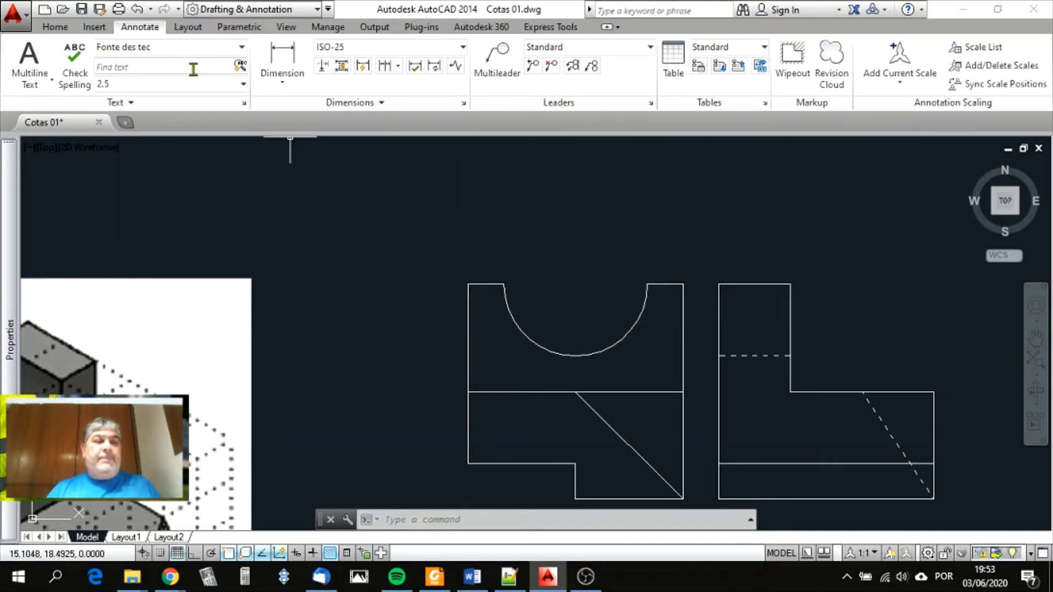
left_click(243, 85)
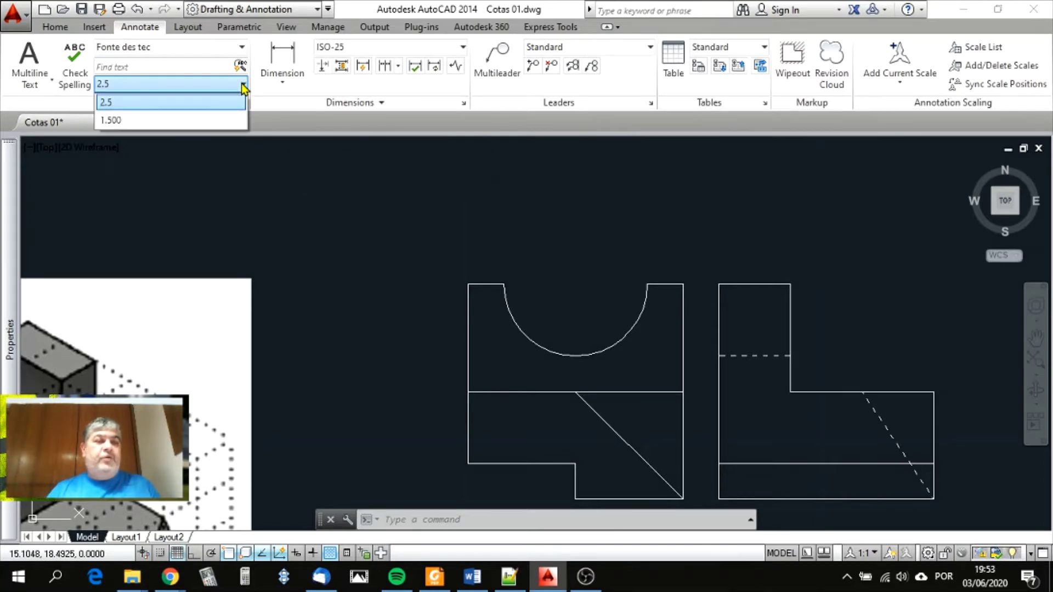
left_click(243, 85)
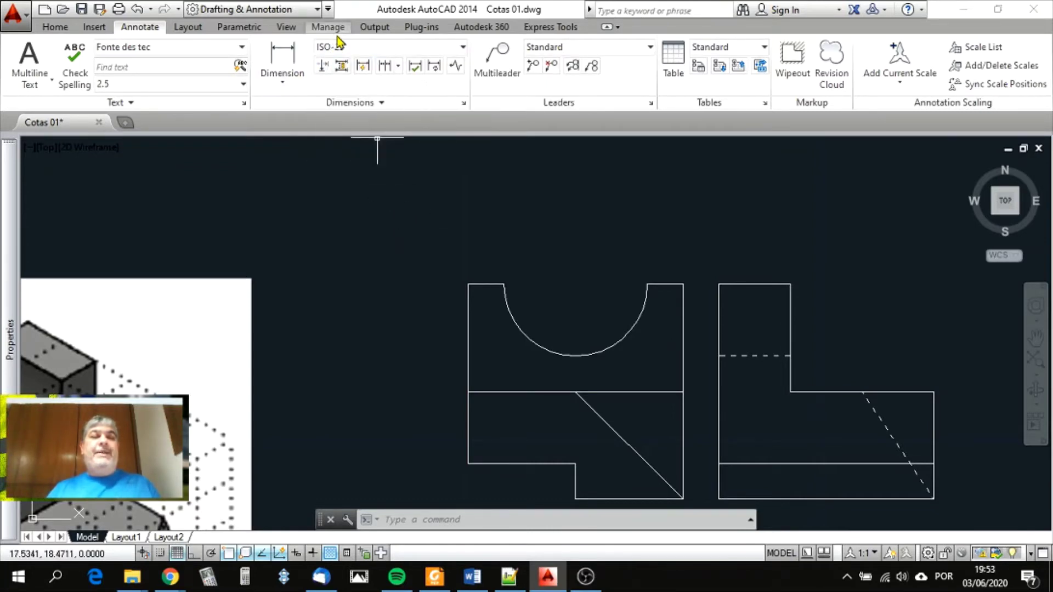
- Place a horizontal linear dimension above the short upper-left edge of the front view using the ISO-25 style
left_click(57, 27)
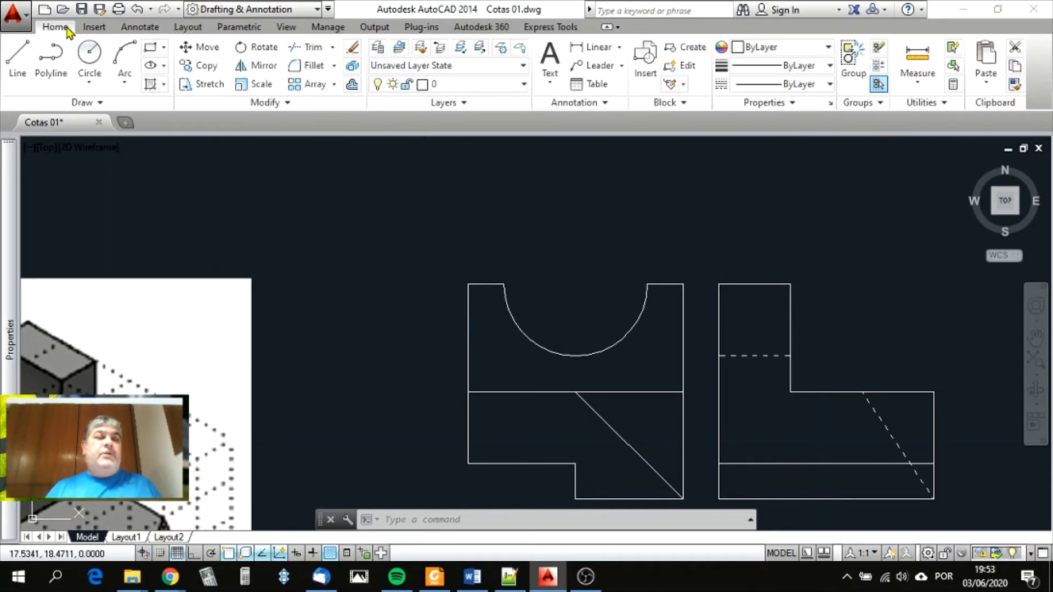
left_click(595, 47)
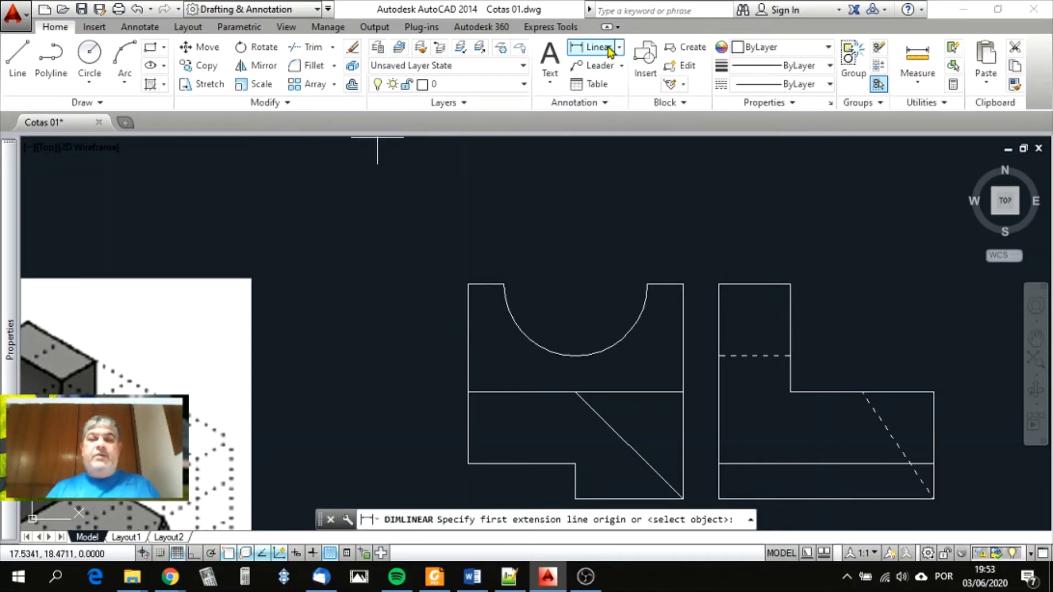
left_click(469, 283)
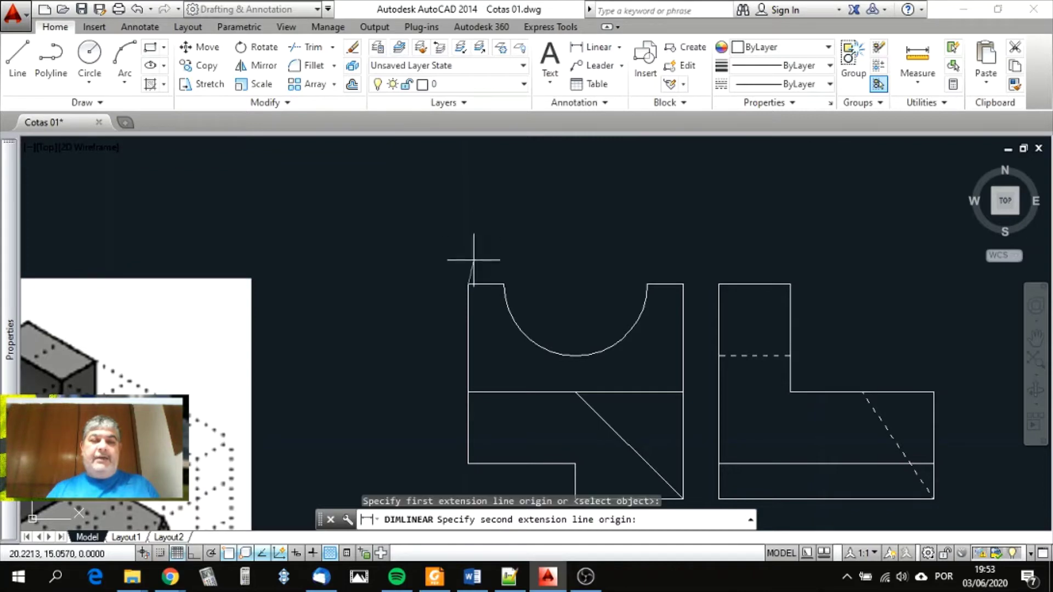
left_click(503, 284)
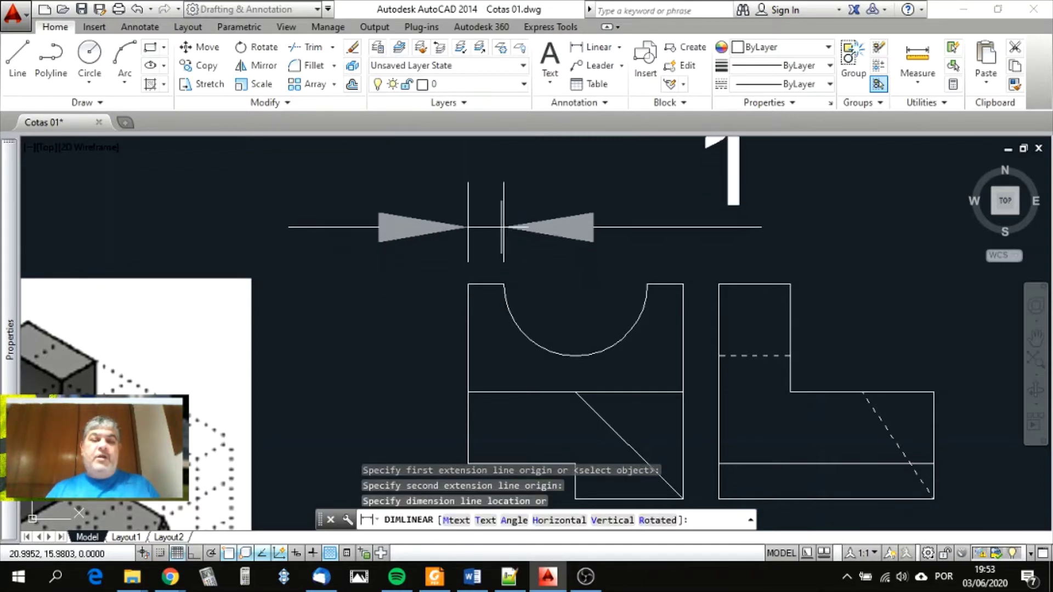
left_click(502, 226)
- Erase the oversized linear dimension above the front view
scroll(543, 318, "down", 3)
scroll(649, 310, "up", 3)
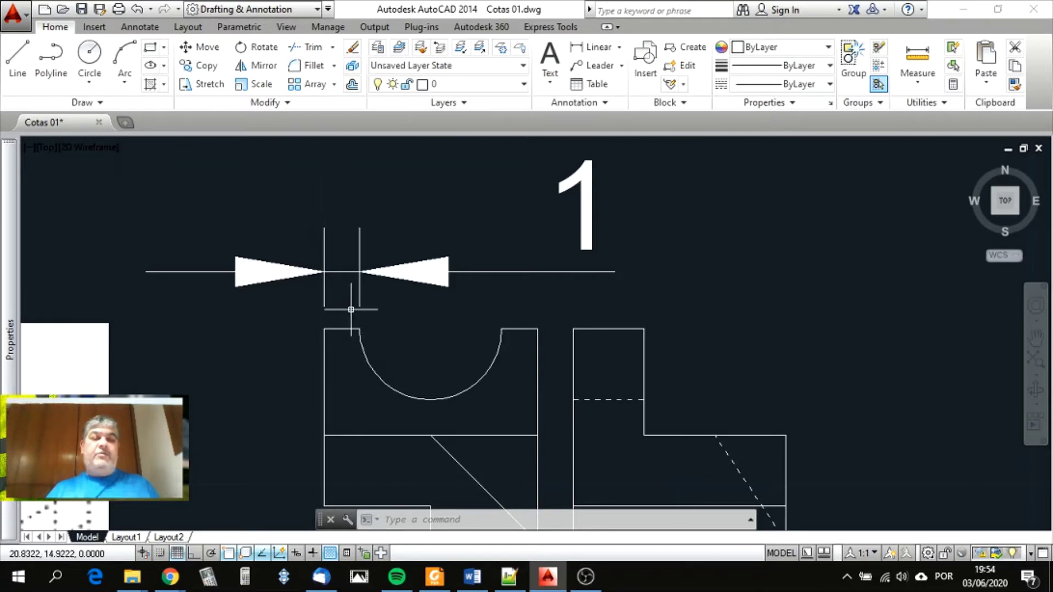
scroll(354, 310, "down", 3)
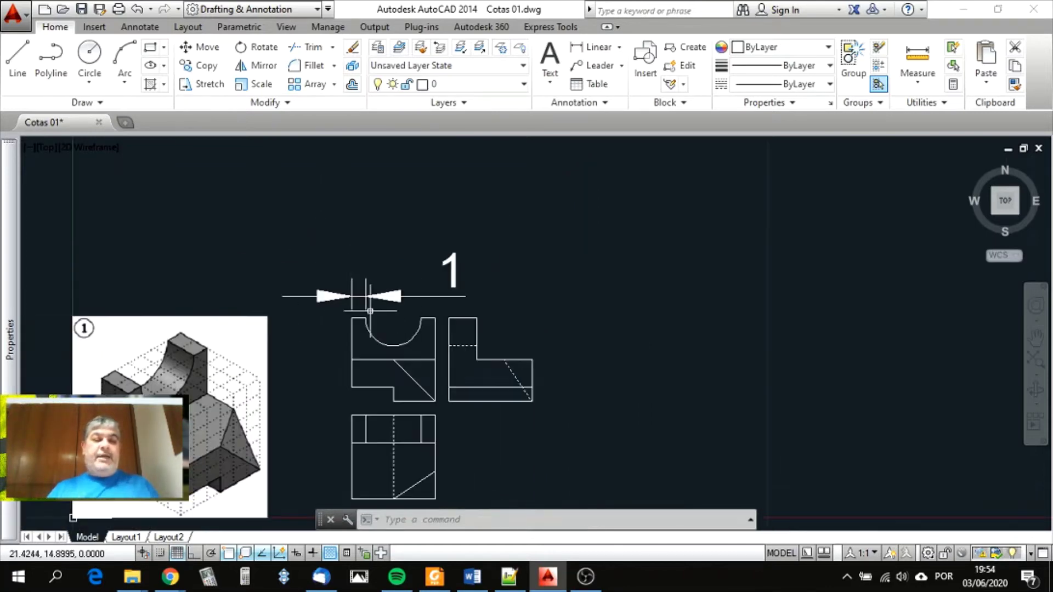
scroll(360, 329, "up", 4)
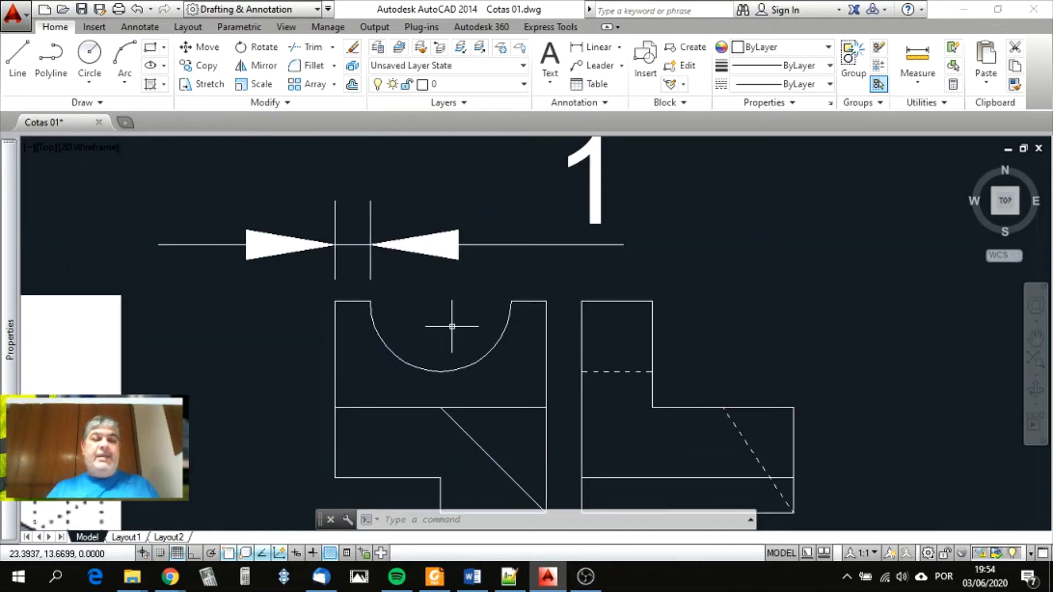
scroll(451, 326, "down", 2)
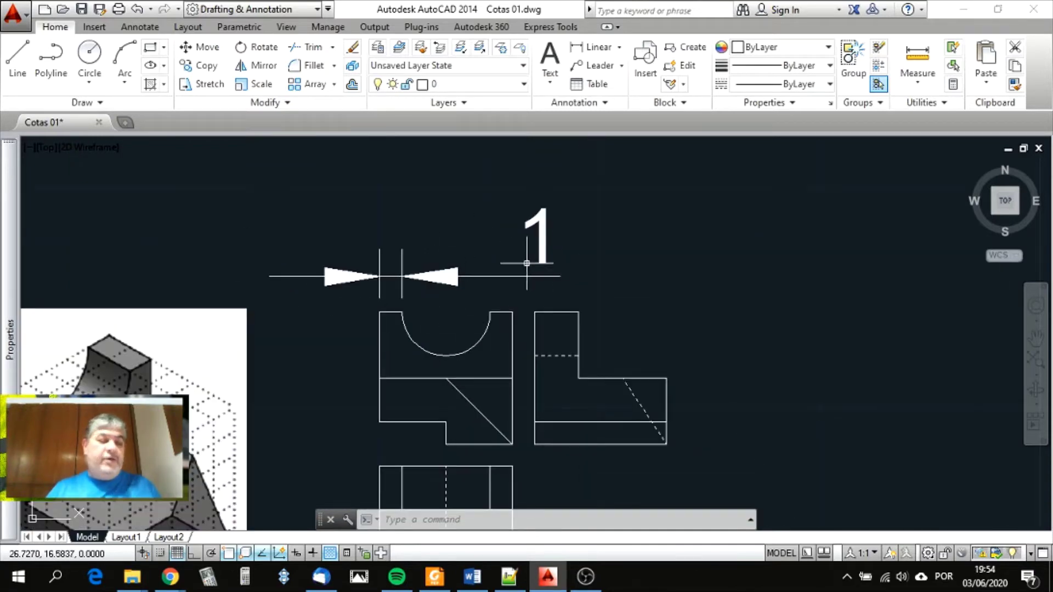
scroll(507, 277, "up", 2)
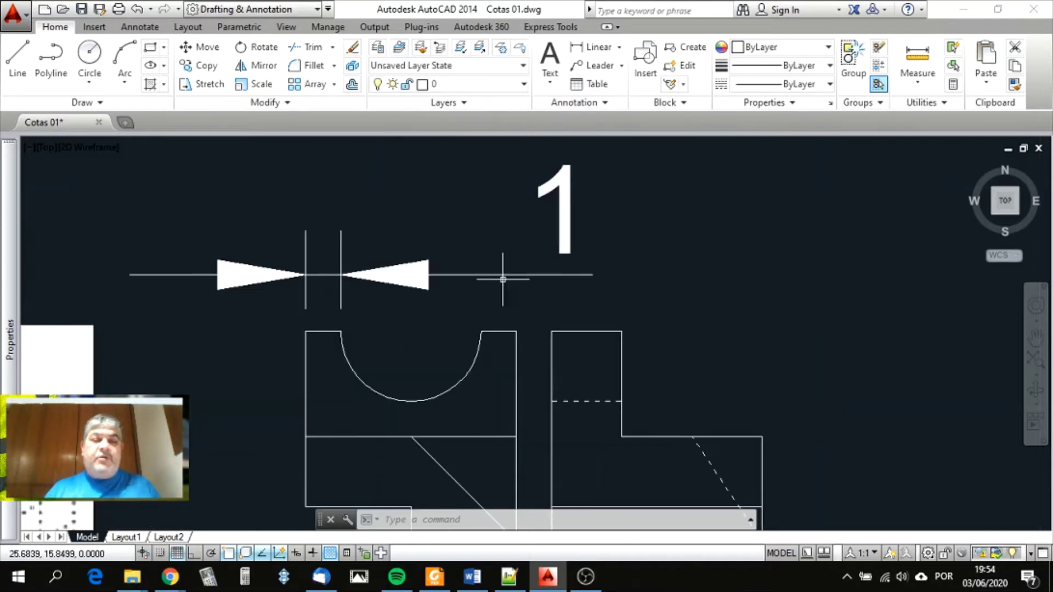
left_click(465, 300)
left_click(273, 233)
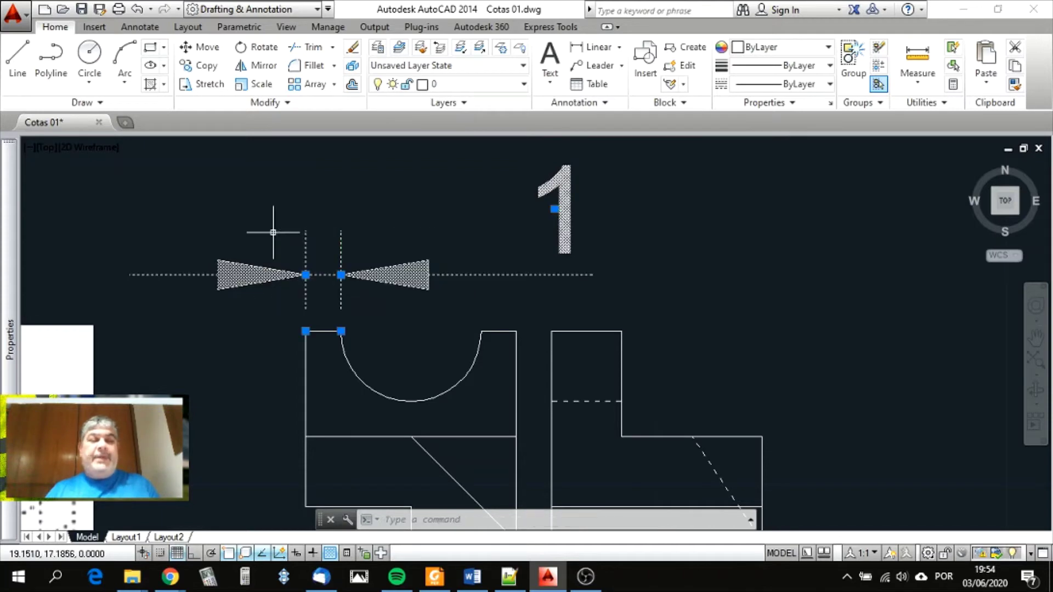
left_click(487, 252)
key("Escape")
left_click(461, 297)
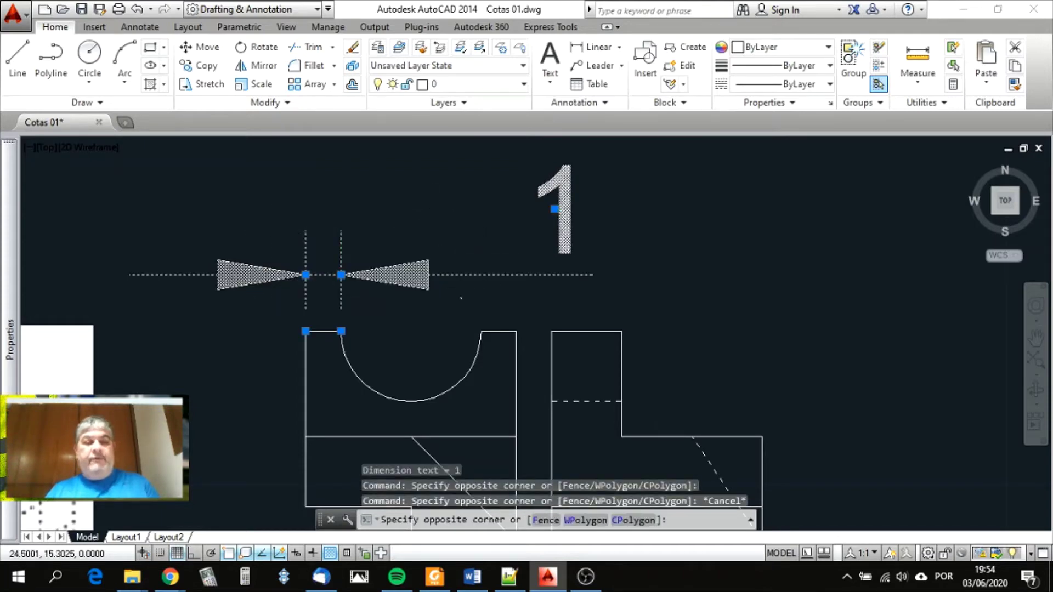
left_click(291, 233)
key("Delete")
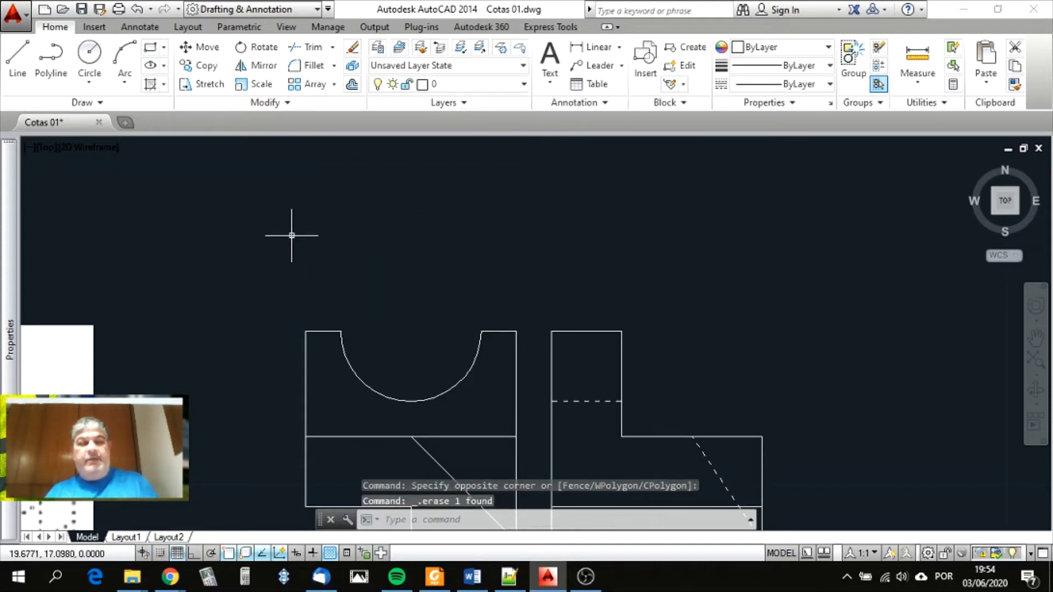
- Create a new dimension style named "Esca ampliação" based on ISO-25 for all dimensions and continue to its settings
left_click(199, 28)
left_click(136, 31)
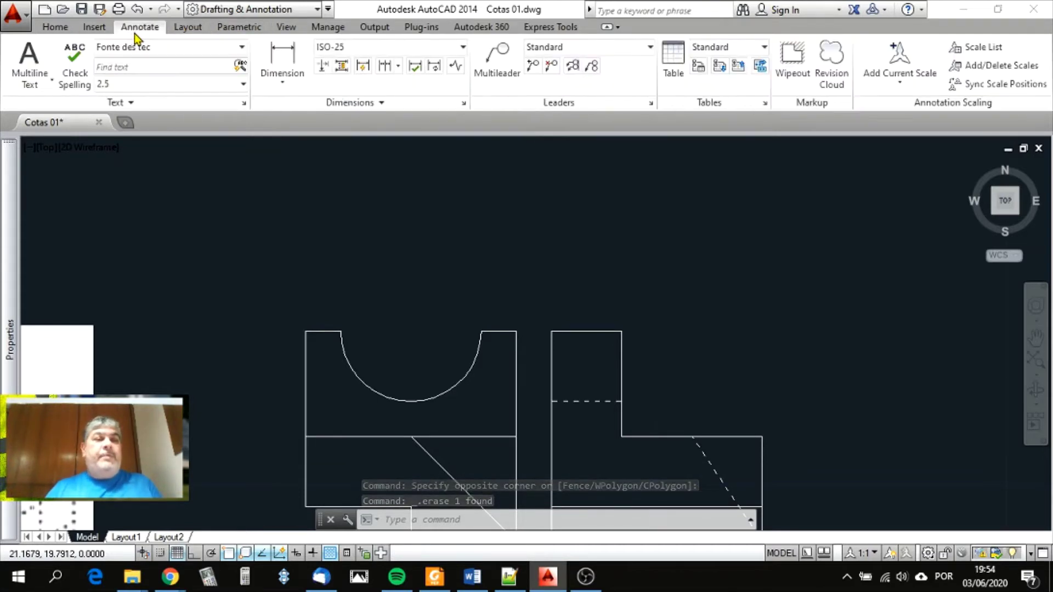
left_click(464, 104)
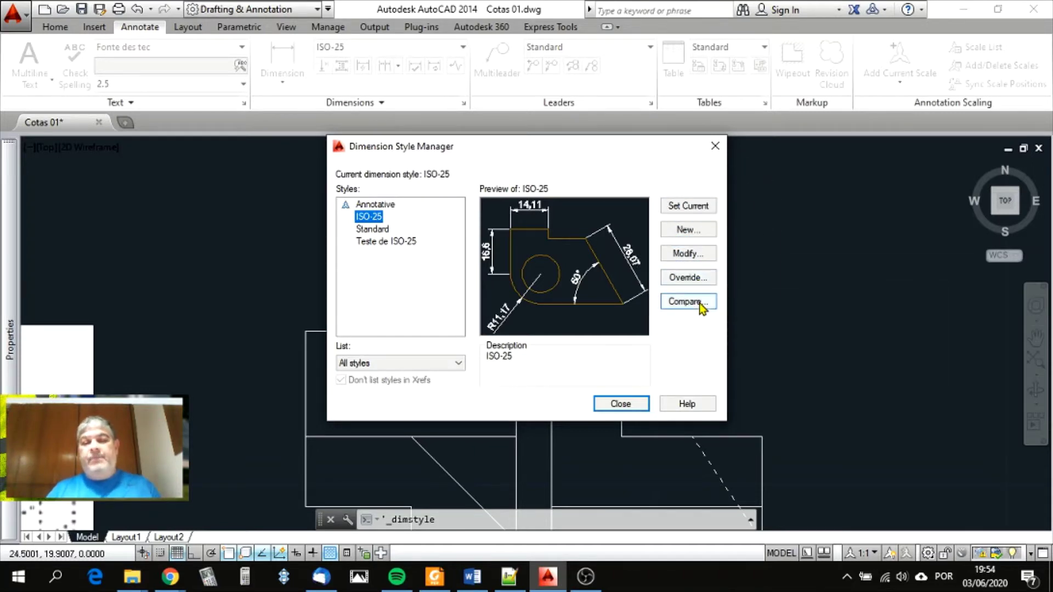
left_click(690, 230)
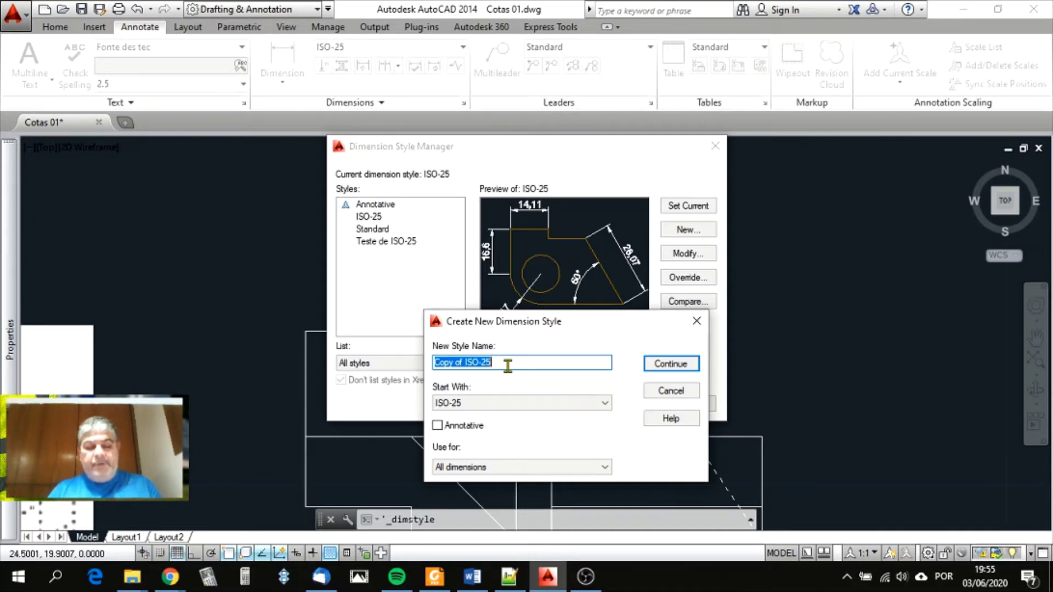
type("Esca ampliação")
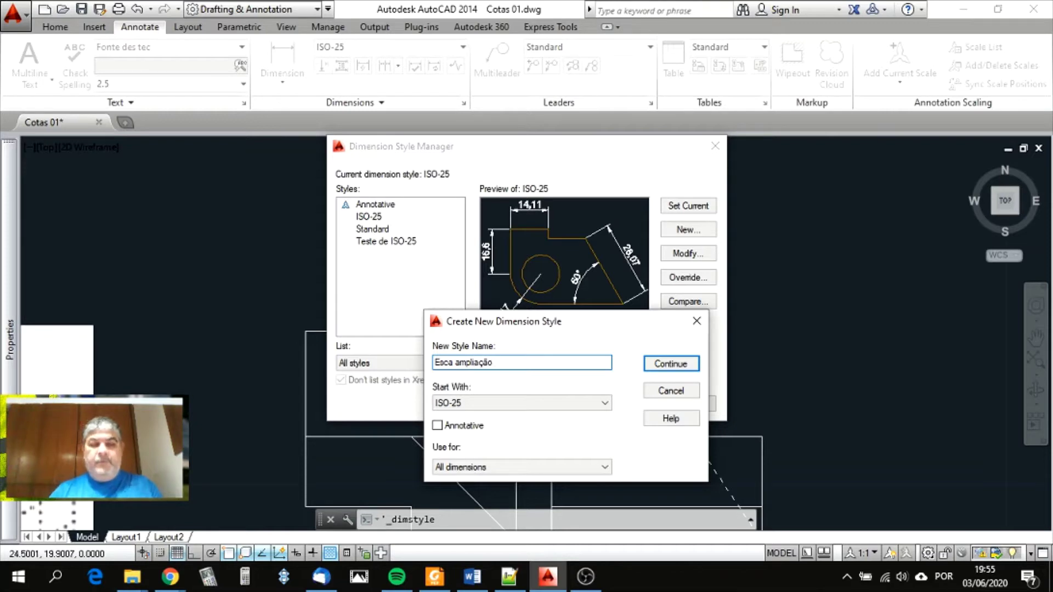
left_click(672, 366)
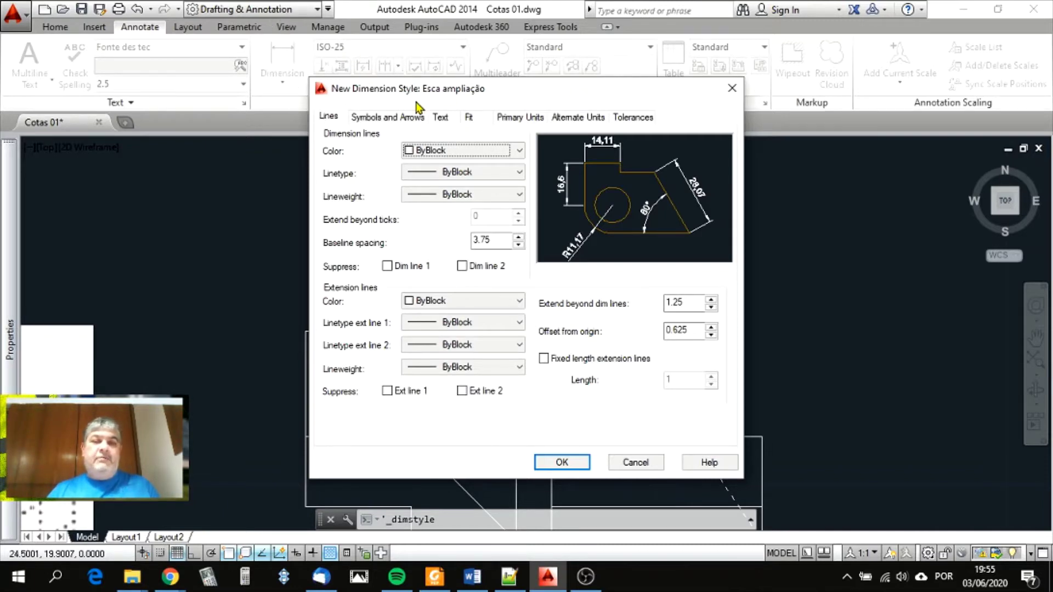
- Try overall scale values of 0.1, 1 and 100 in the new style's fit settings
left_click(473, 118)
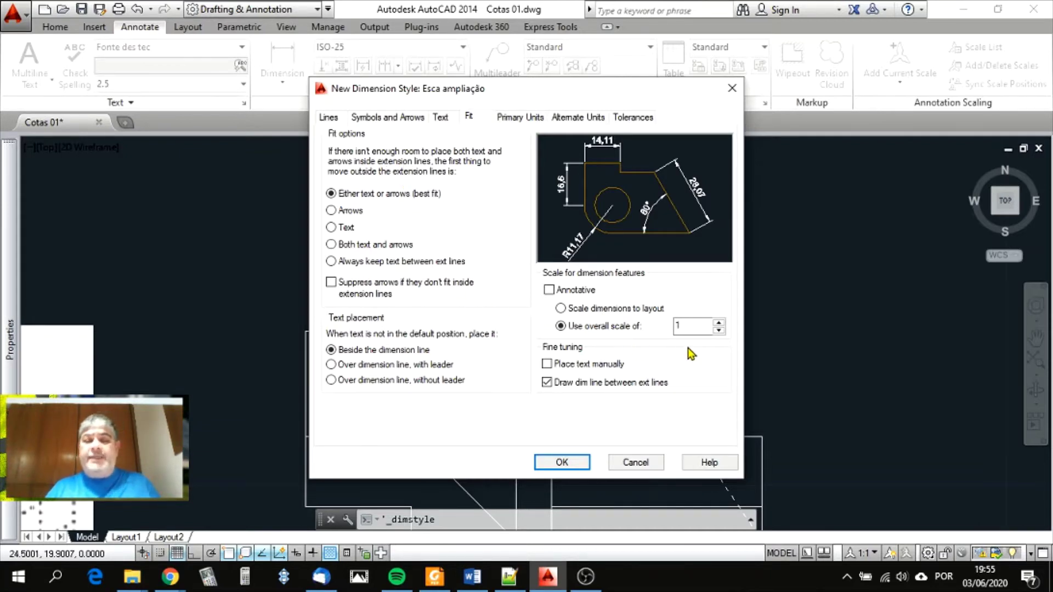
left_click(692, 326)
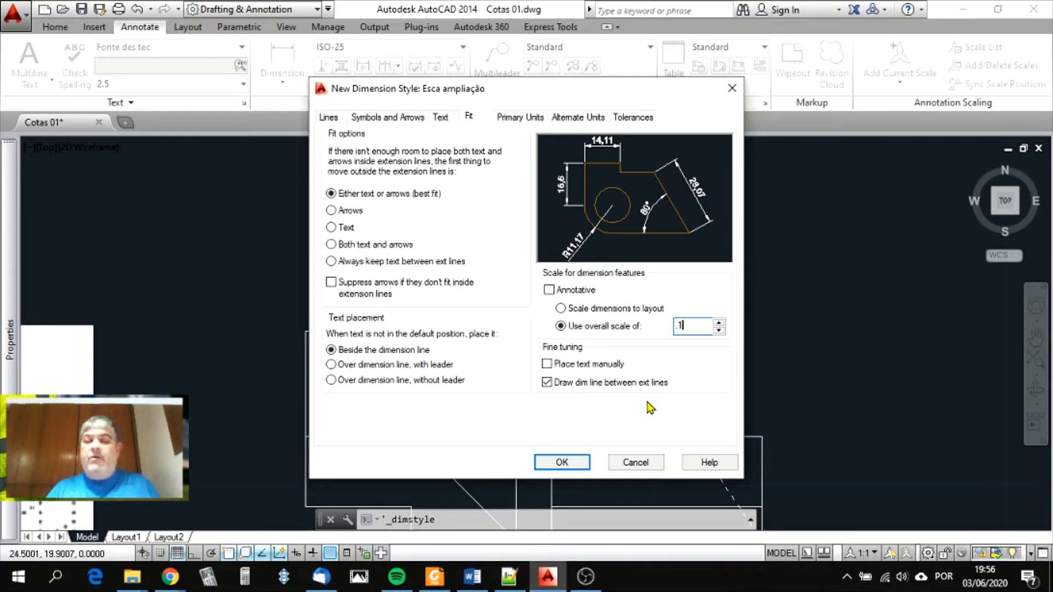
key("Tab")
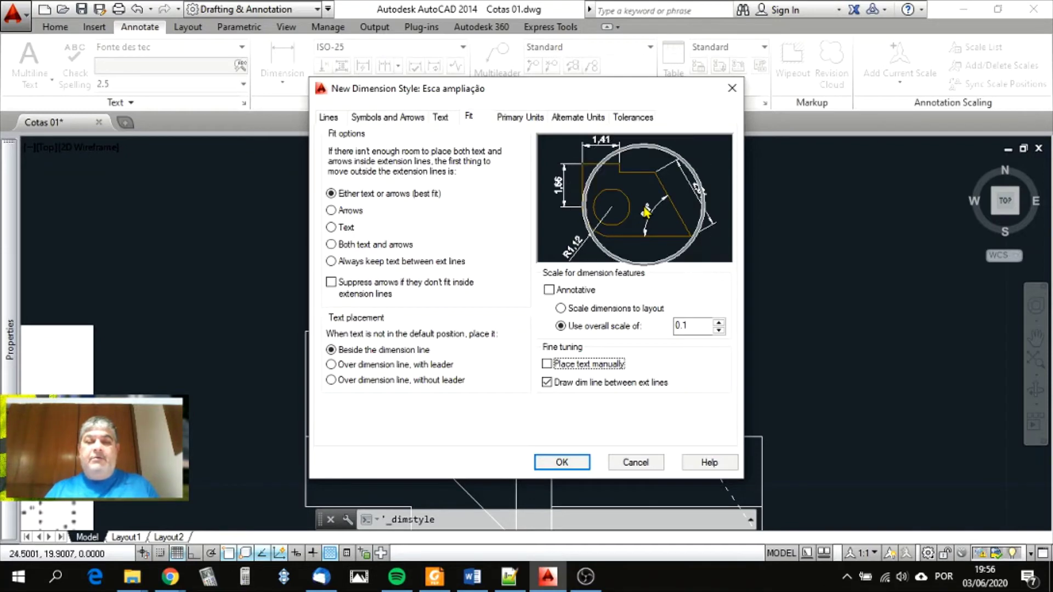
double_click(692, 325)
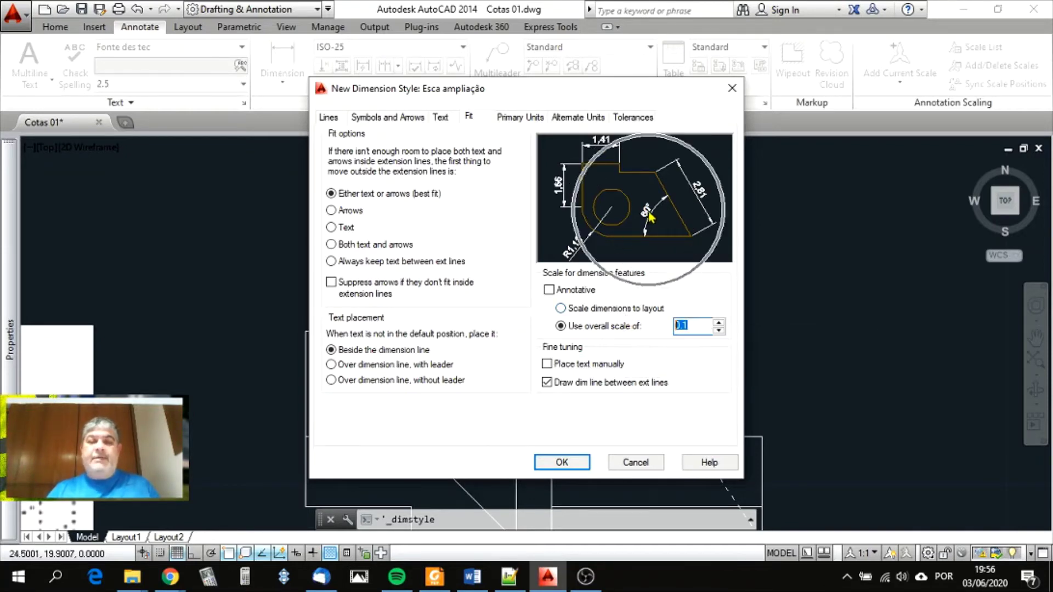
type("1")
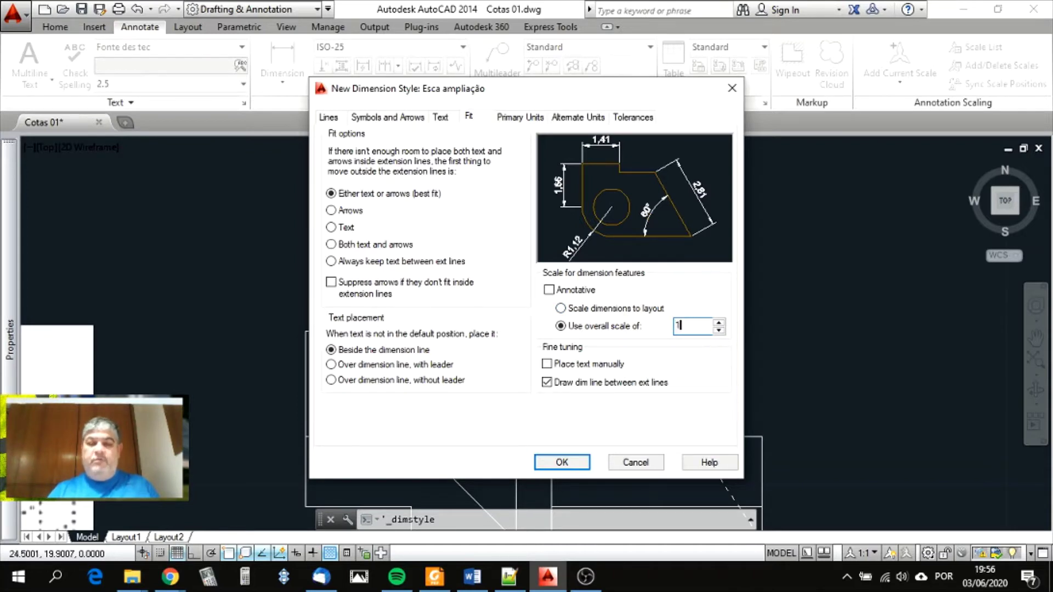
key("Tab")
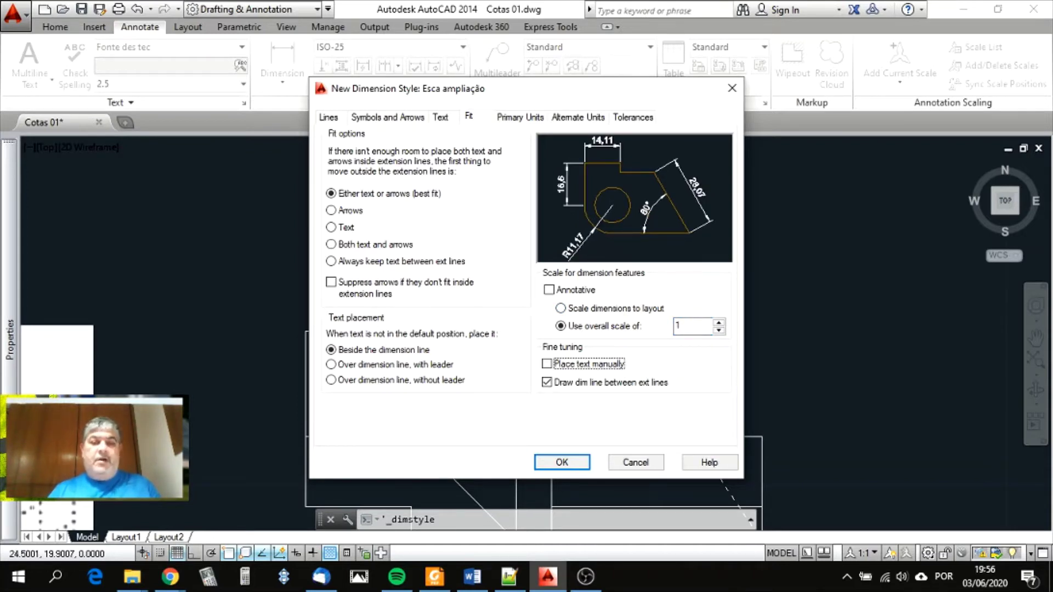
double_click(678, 326)
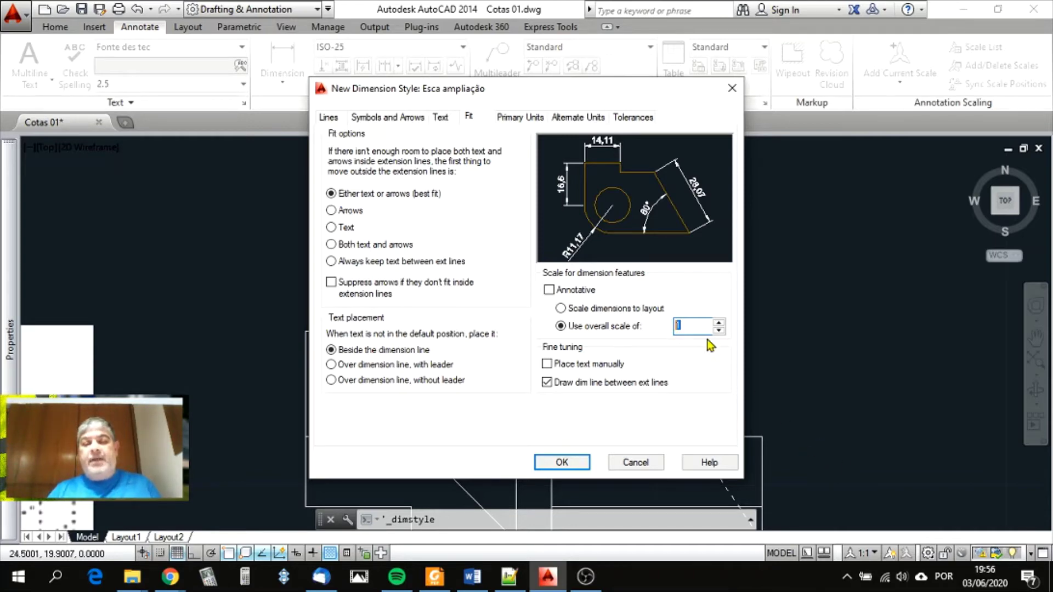
left_click(699, 325)
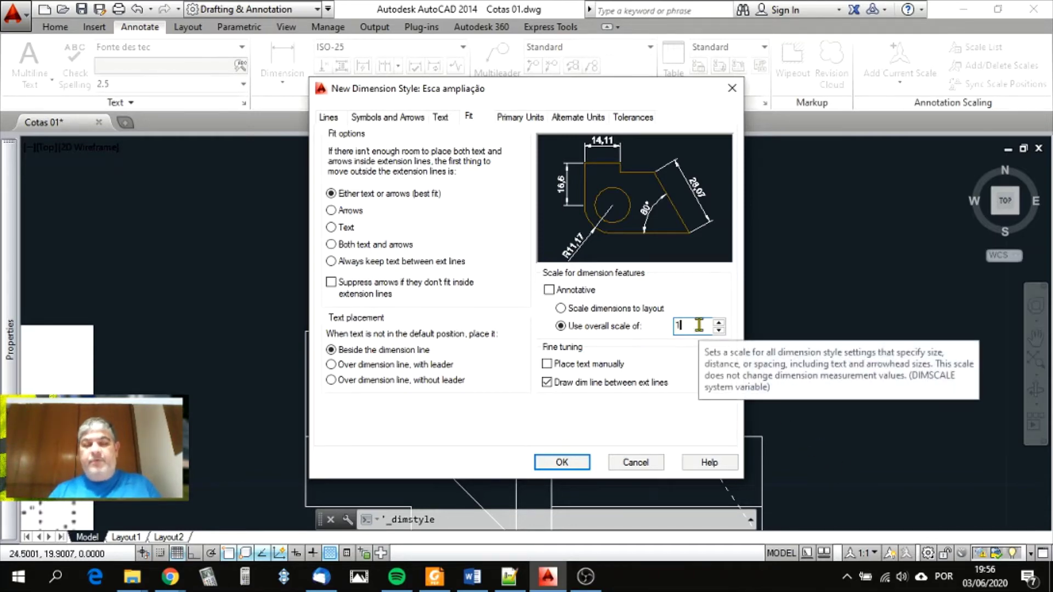
type("00")
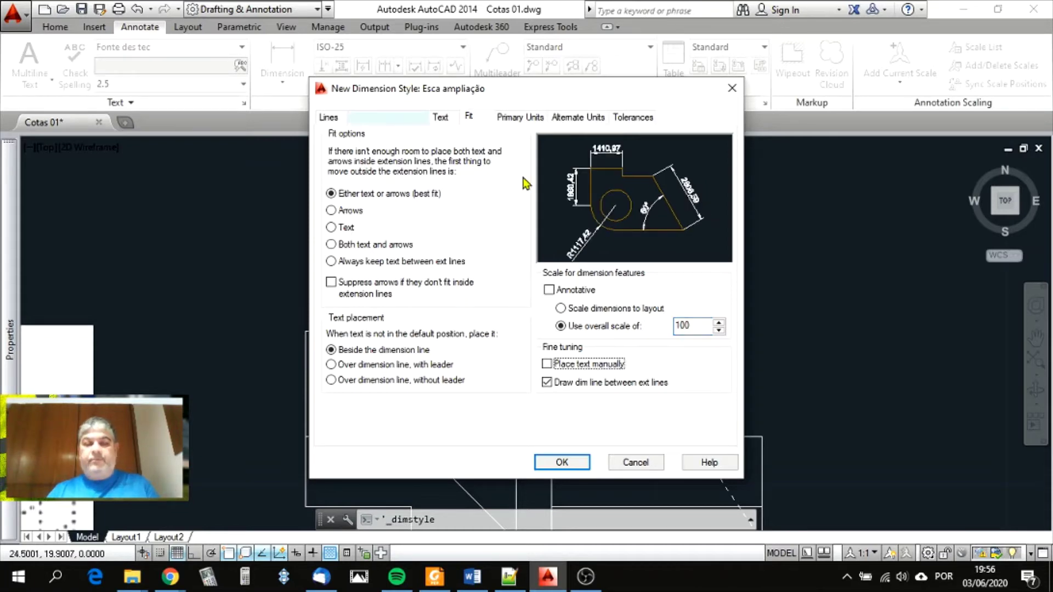
- Set the overall scale of the "Esca ampliação" style to 0.1, accept it and close the dimension style manager
double_click(681, 325)
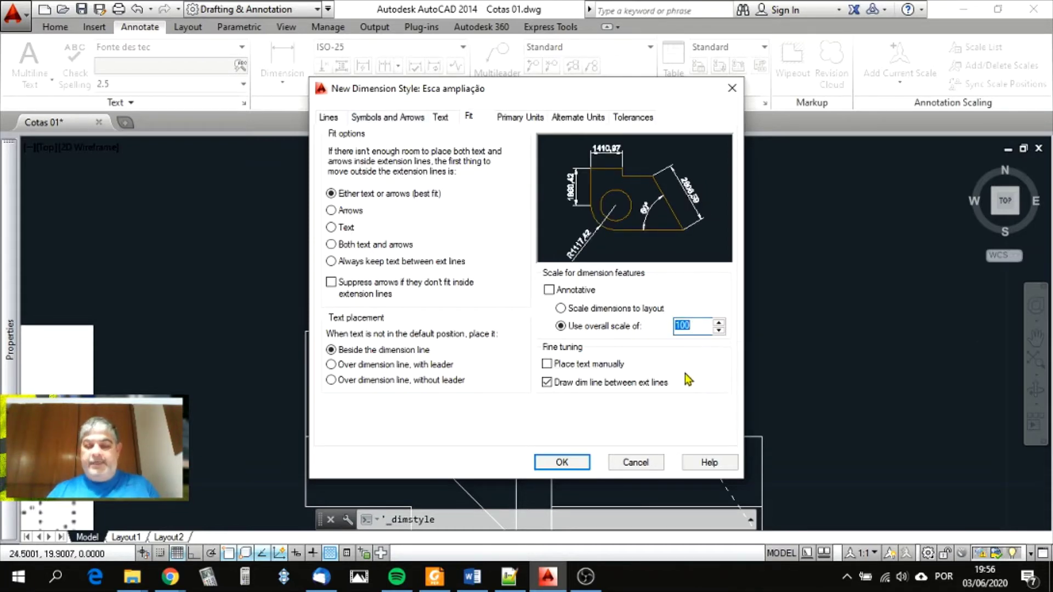
type(".1")
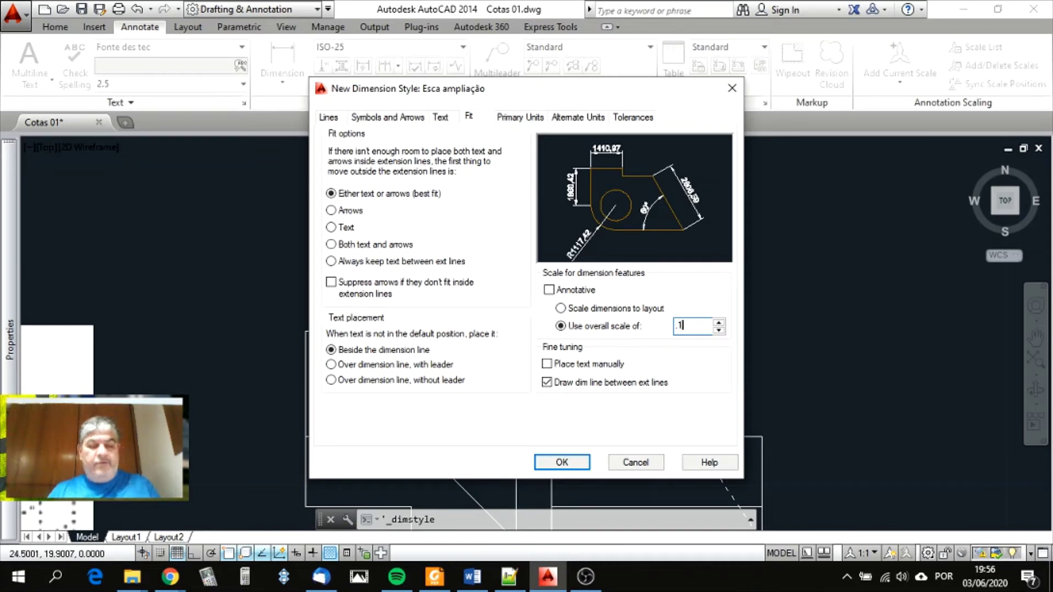
key("Tab")
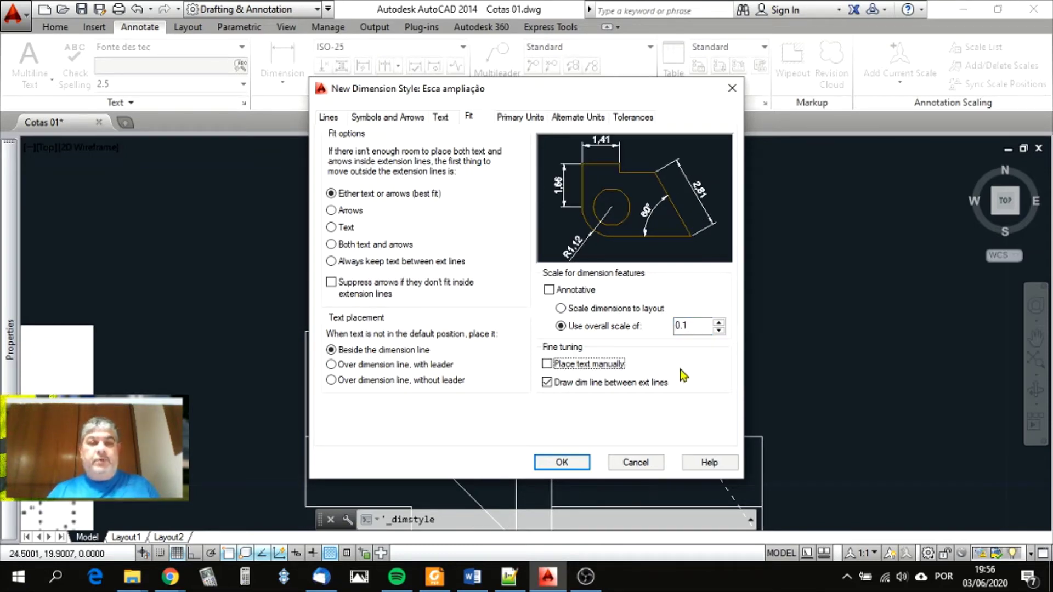
left_click(562, 462)
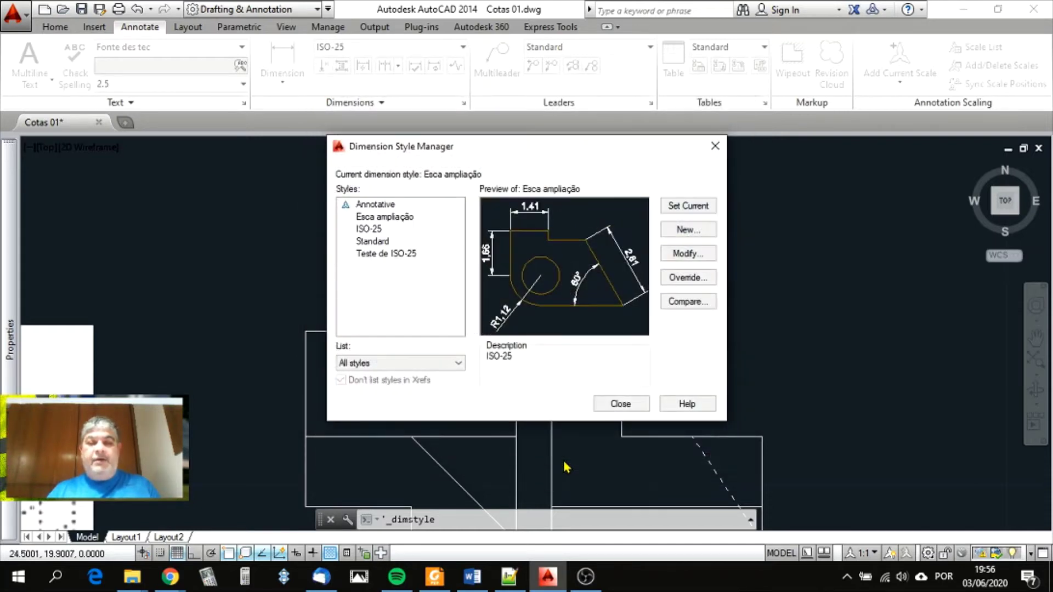
left_click(625, 405)
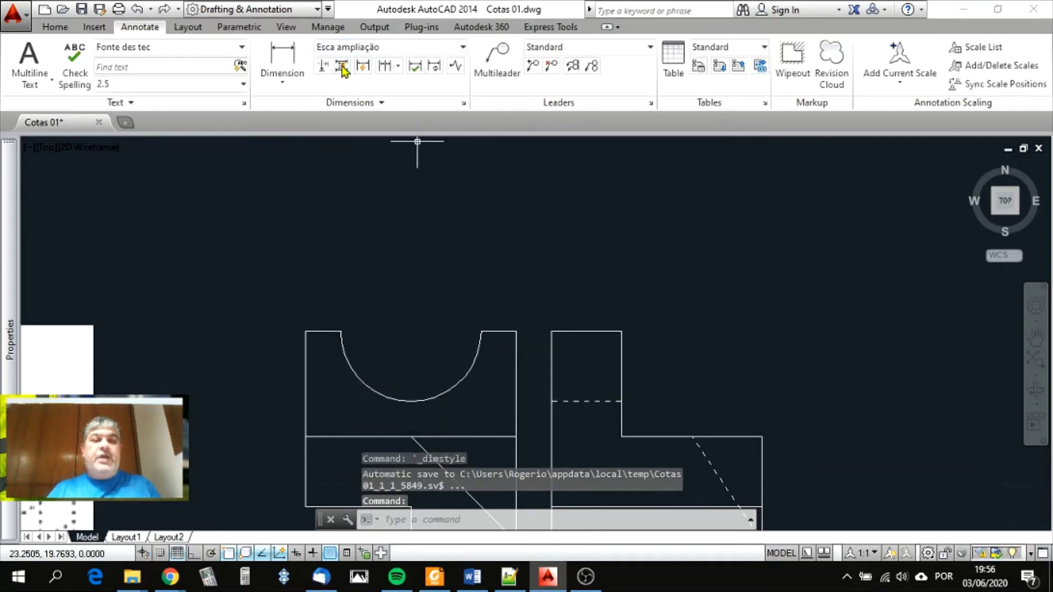
- Dimension the short upper-left edge of the front view horizontally in the "Esca ampliação" style, placing the dimension line above it
left_click(282, 58)
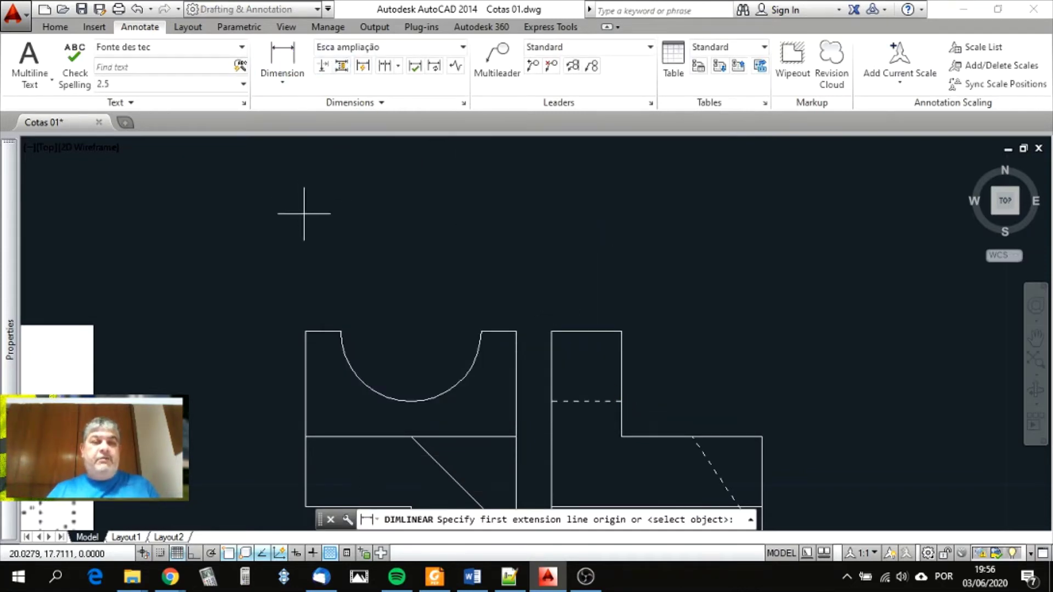
left_click(306, 331)
left_click(341, 331)
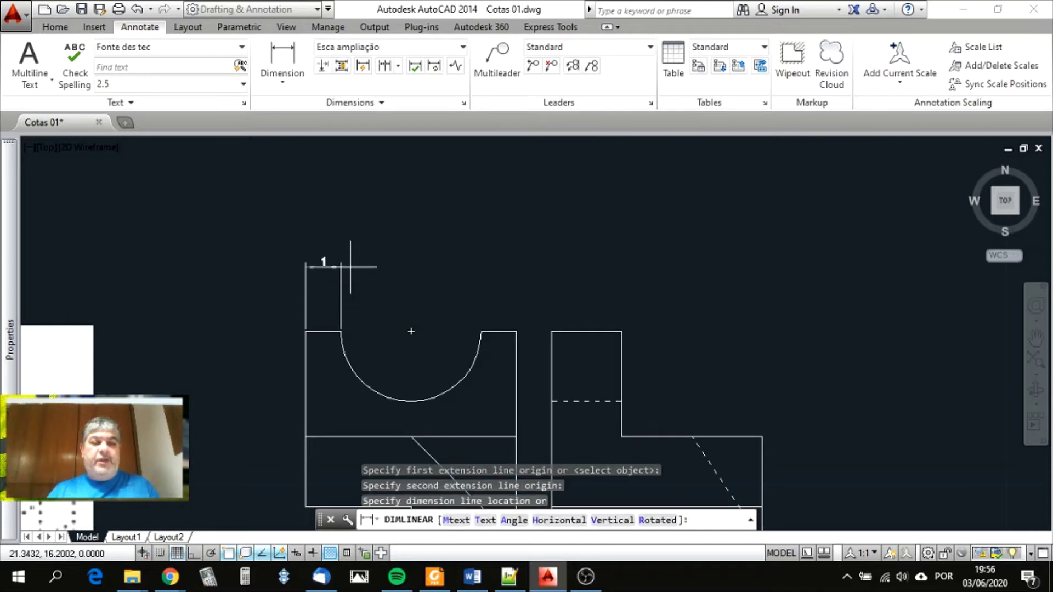
left_click(332, 266)
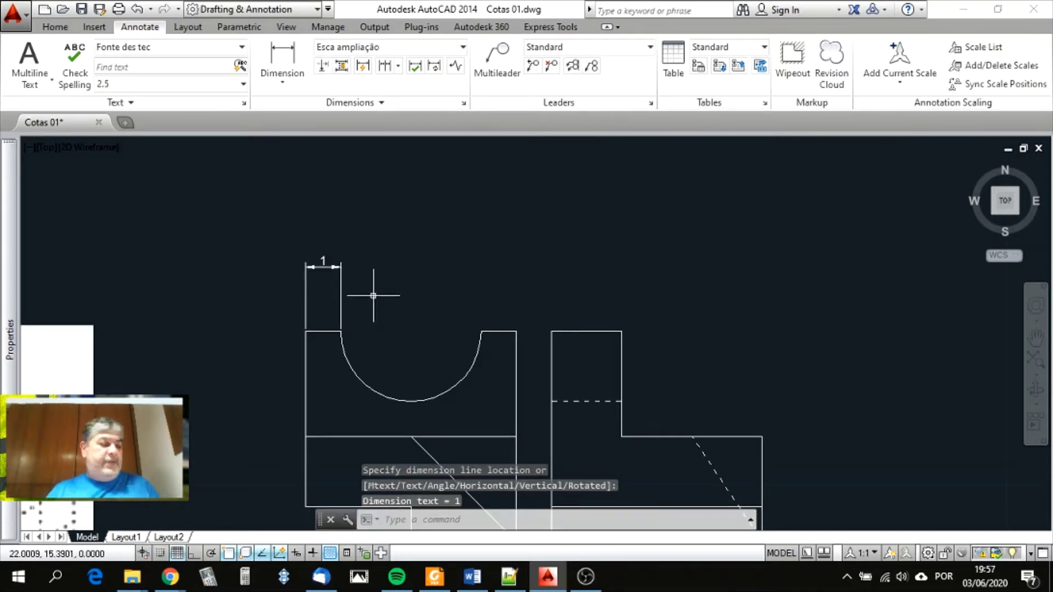
scroll(319, 273, "up", 4)
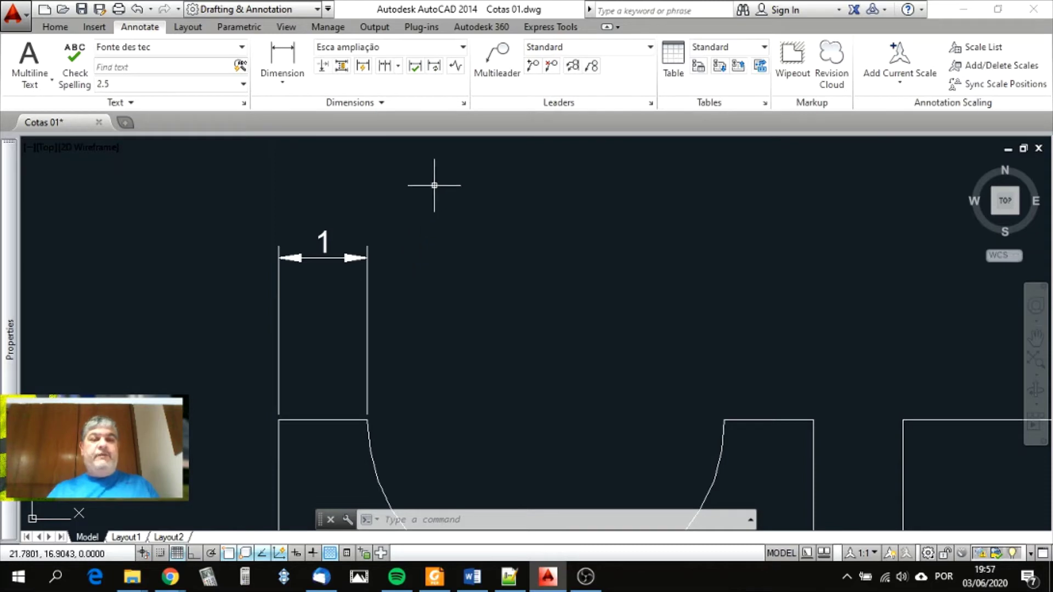
- Open the "Esca ampliação" dimension style for modification with DDIM and bring up its dimension and extension line settings
left_click(510, 520)
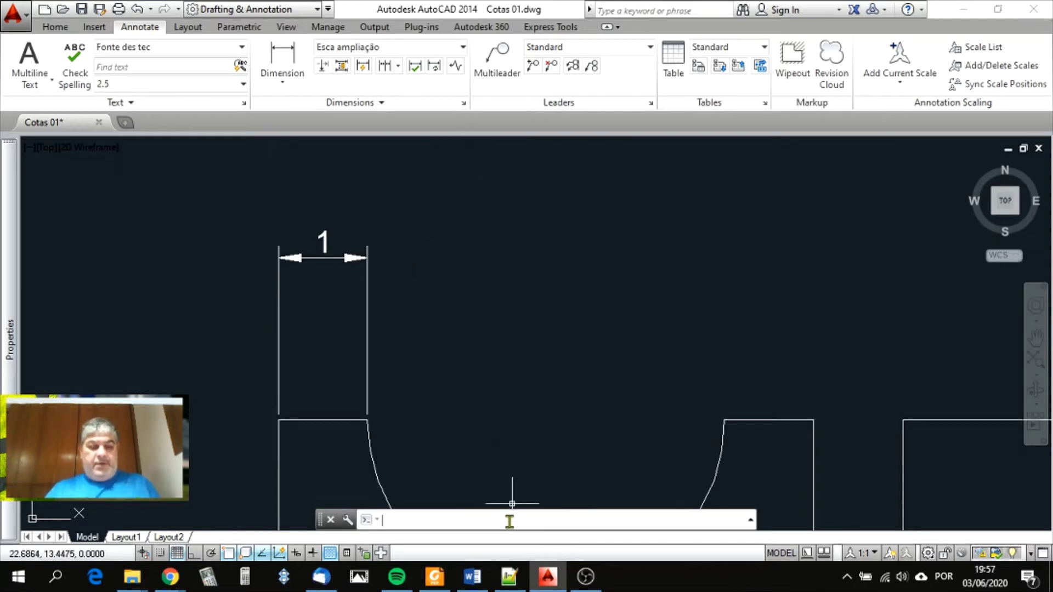
type("ddim")
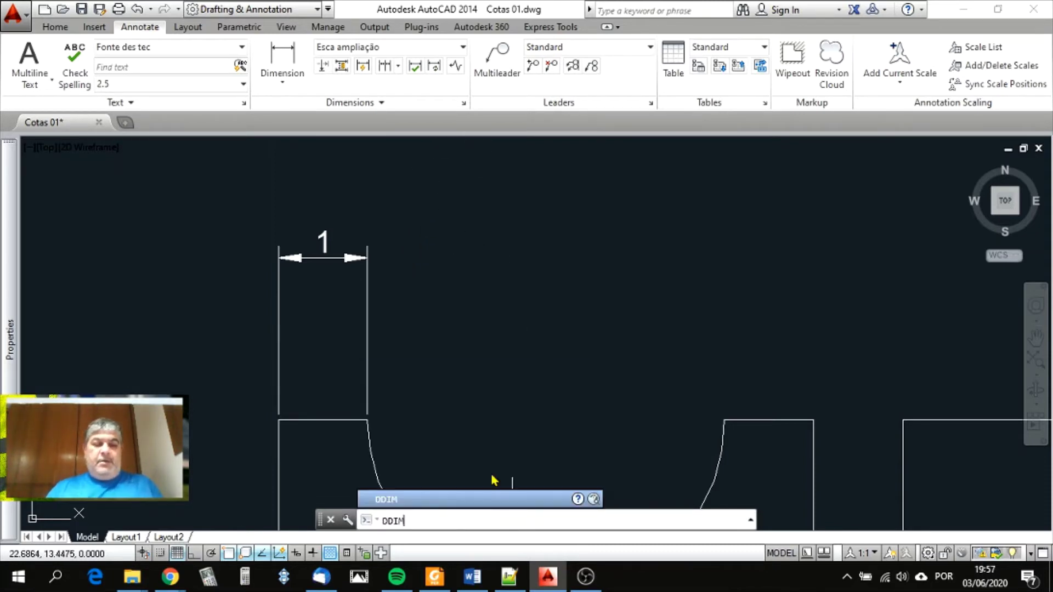
left_click(463, 103)
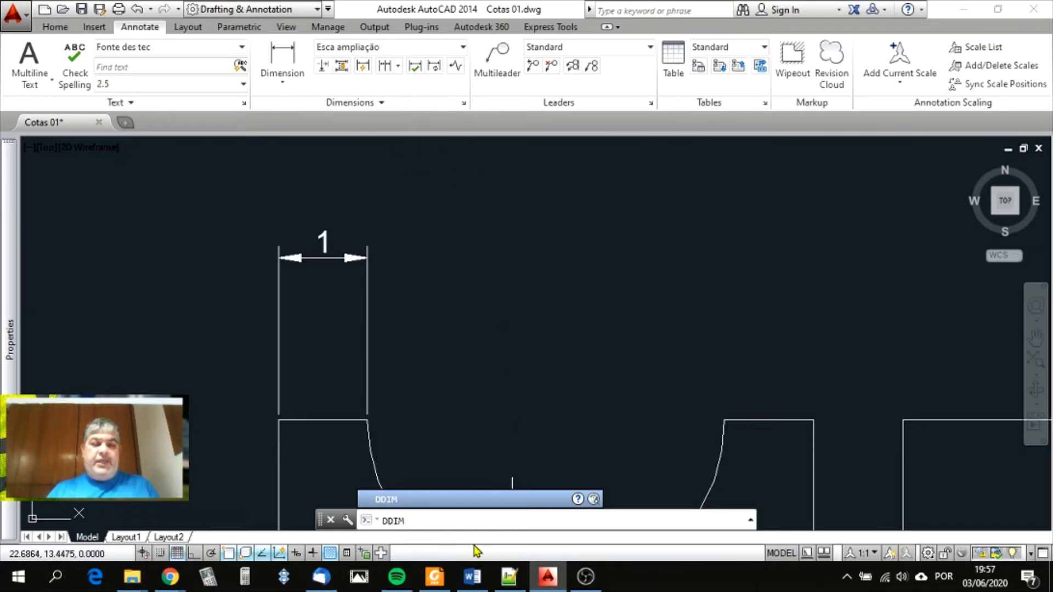
key("Return")
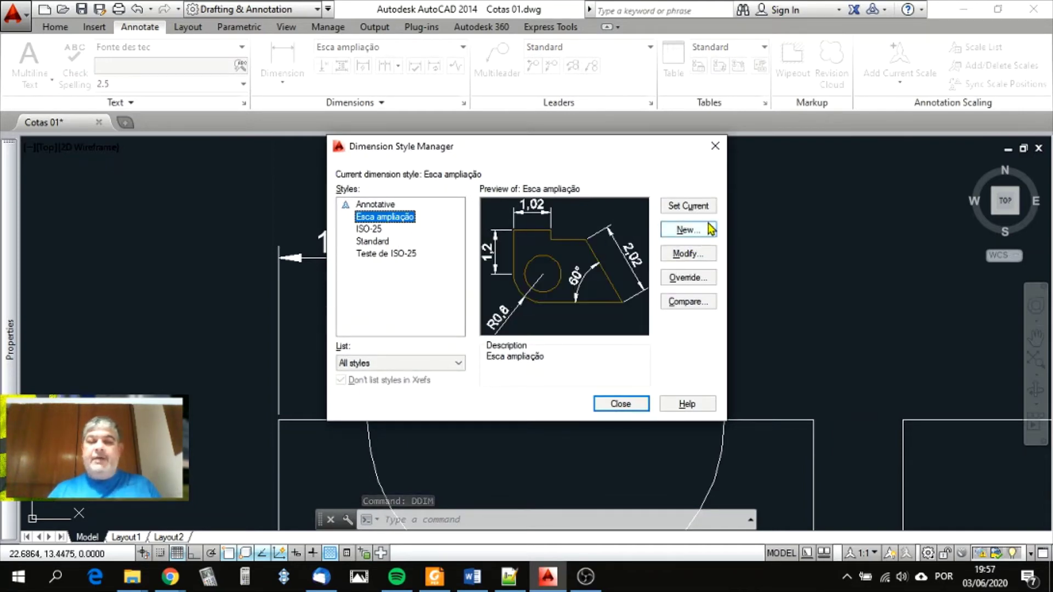
left_click(707, 256)
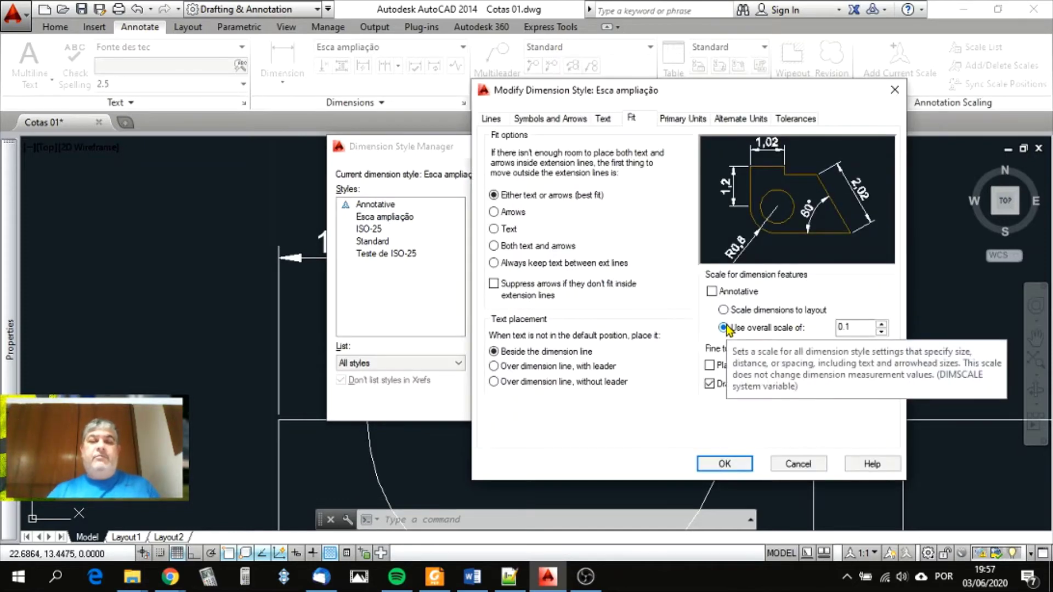
left_click(500, 120)
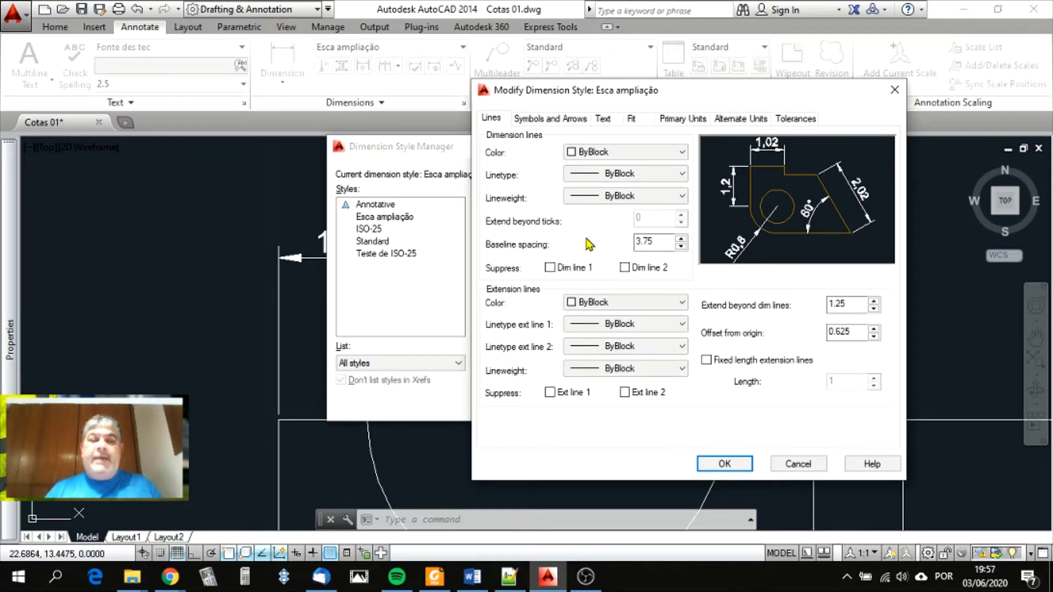
left_click_drag(740, 94, 586, 104)
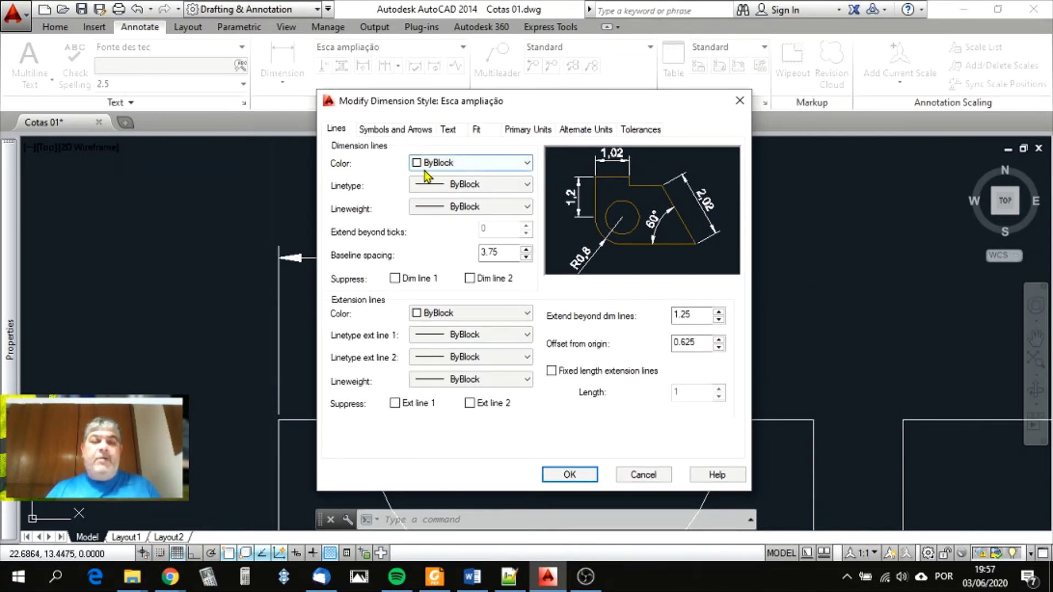
- Set the style's dimension lines to green colour, Continuous linetype and 0.25 mm lineweight
left_click(527, 165)
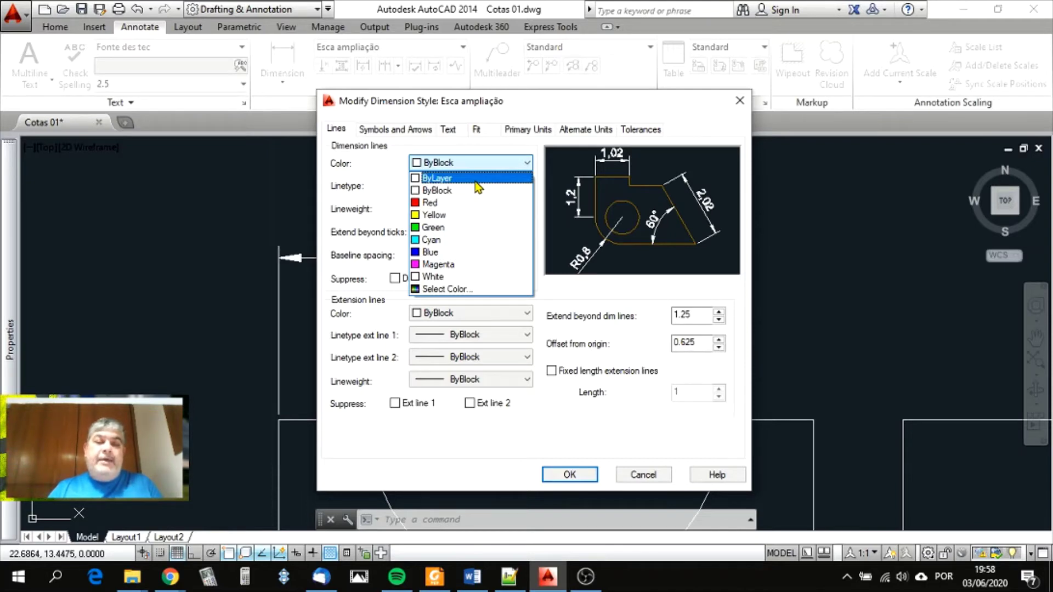
left_click(454, 231)
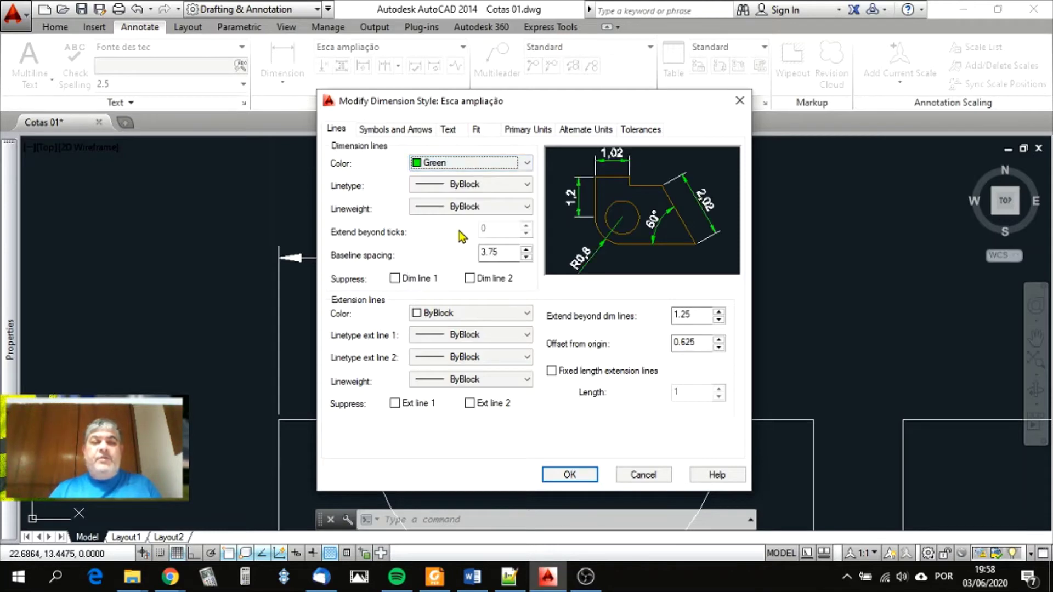
left_click(527, 187)
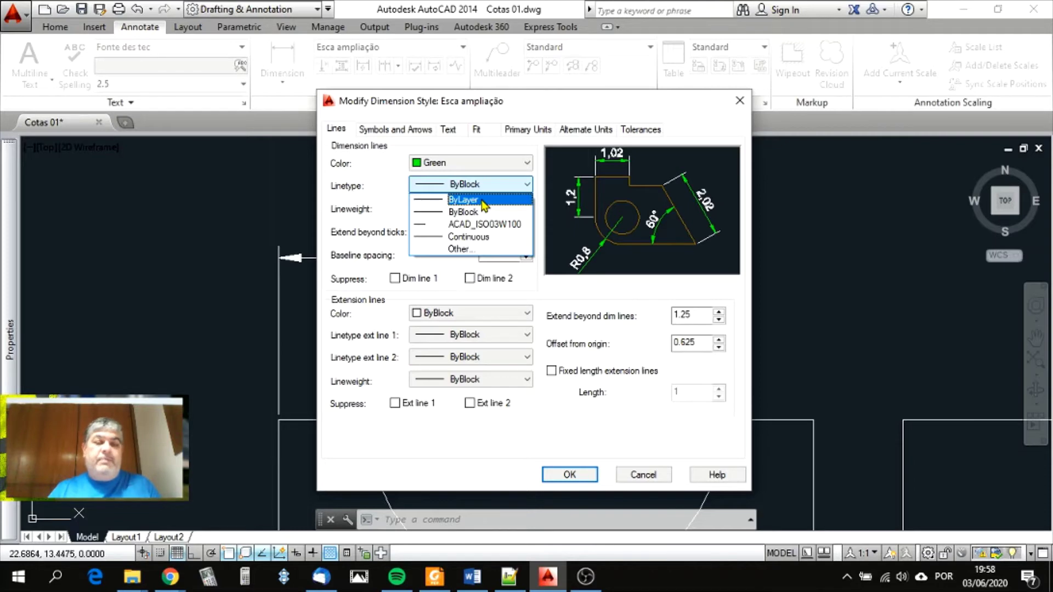
left_click(485, 236)
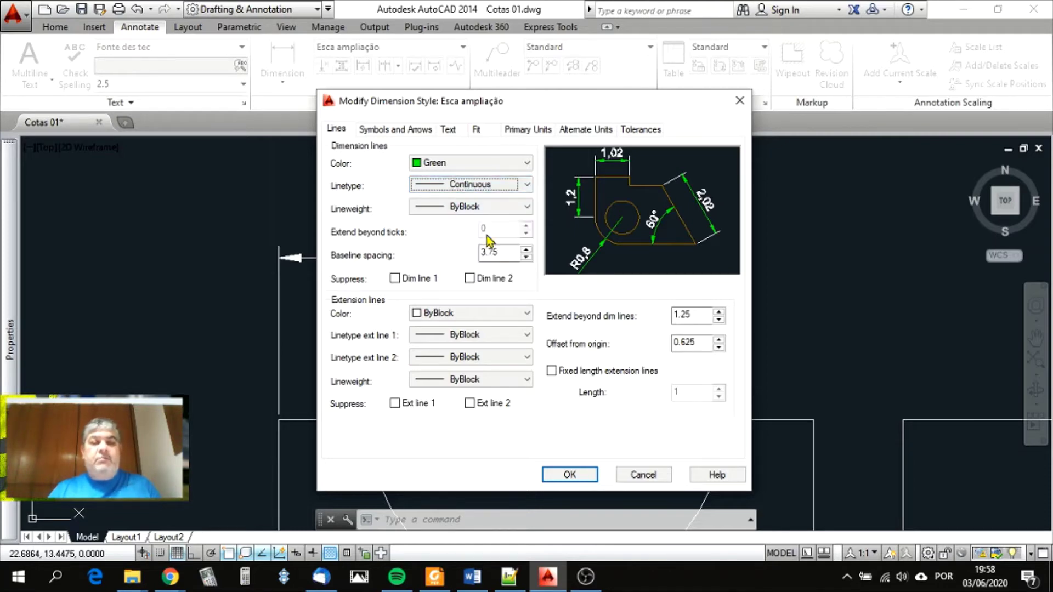
left_click(525, 207)
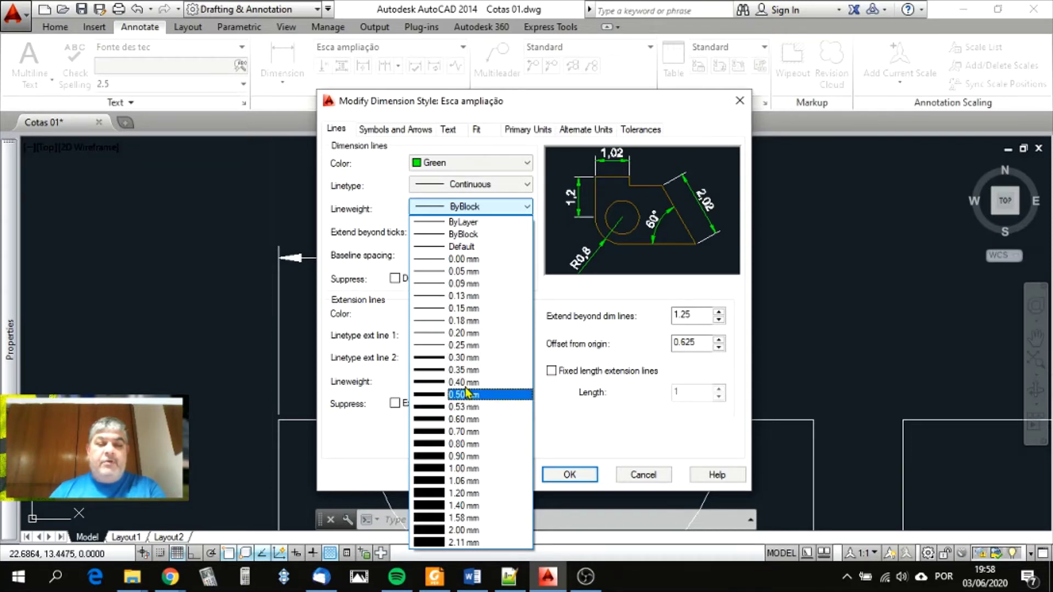
left_click(475, 345)
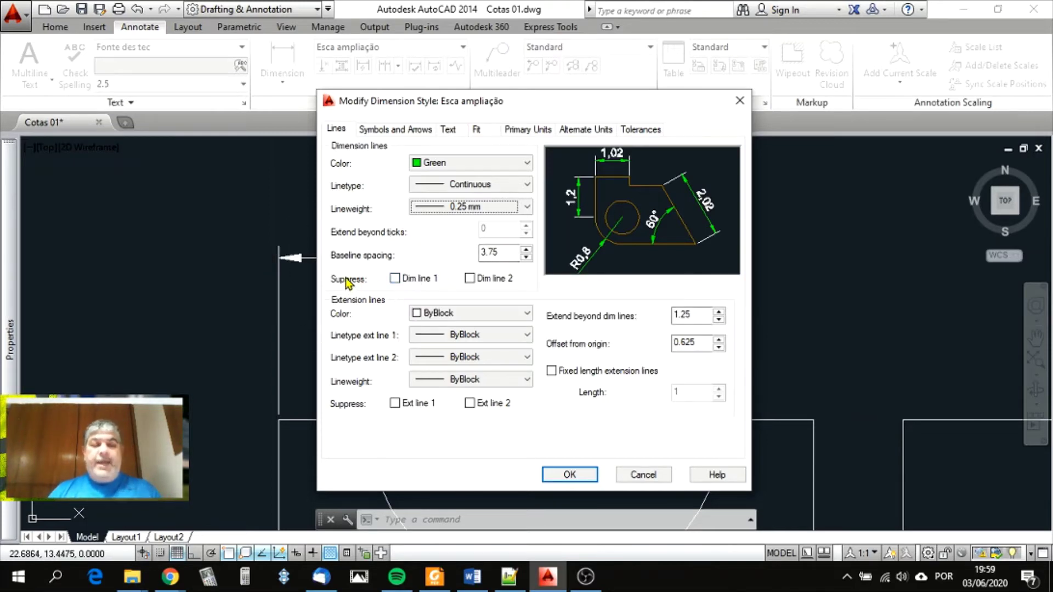
- Try suppressing dimension line 1, dimension line 2 and both together in the style, and turn both suppressions back off
left_click(395, 278)
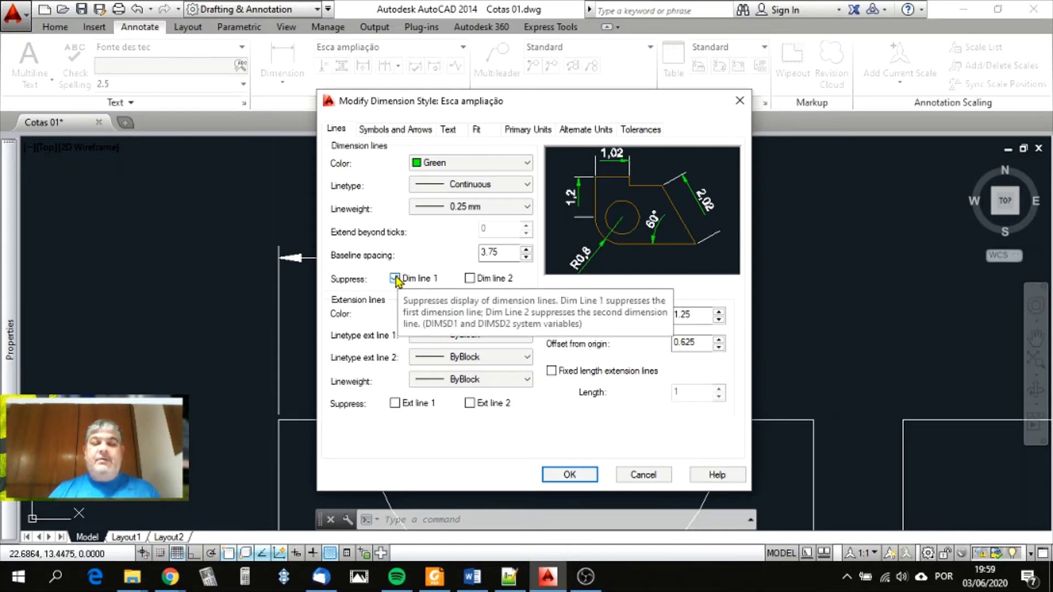
left_click(395, 278)
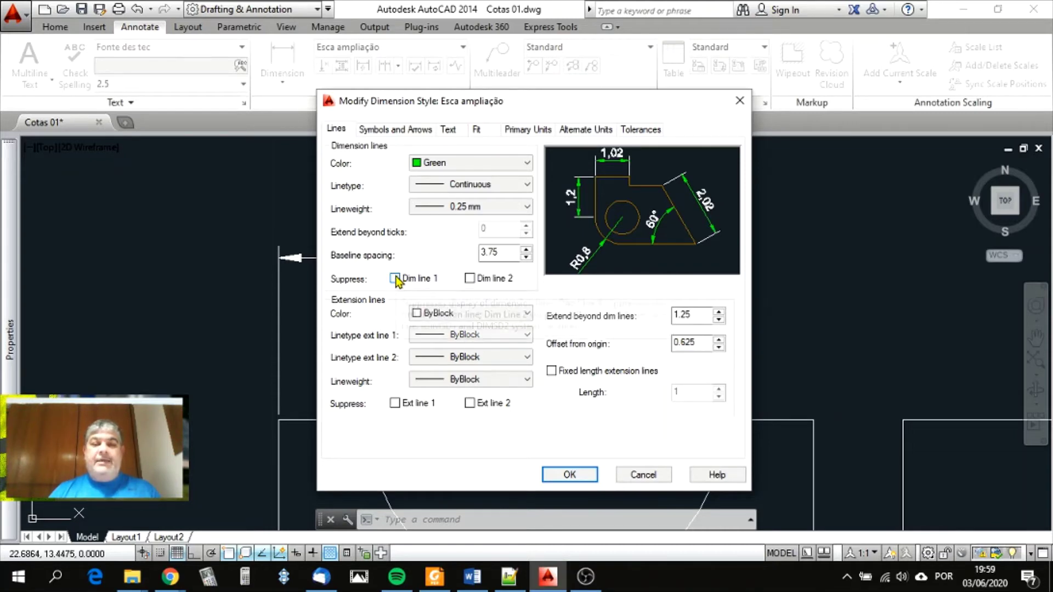
left_click(470, 279)
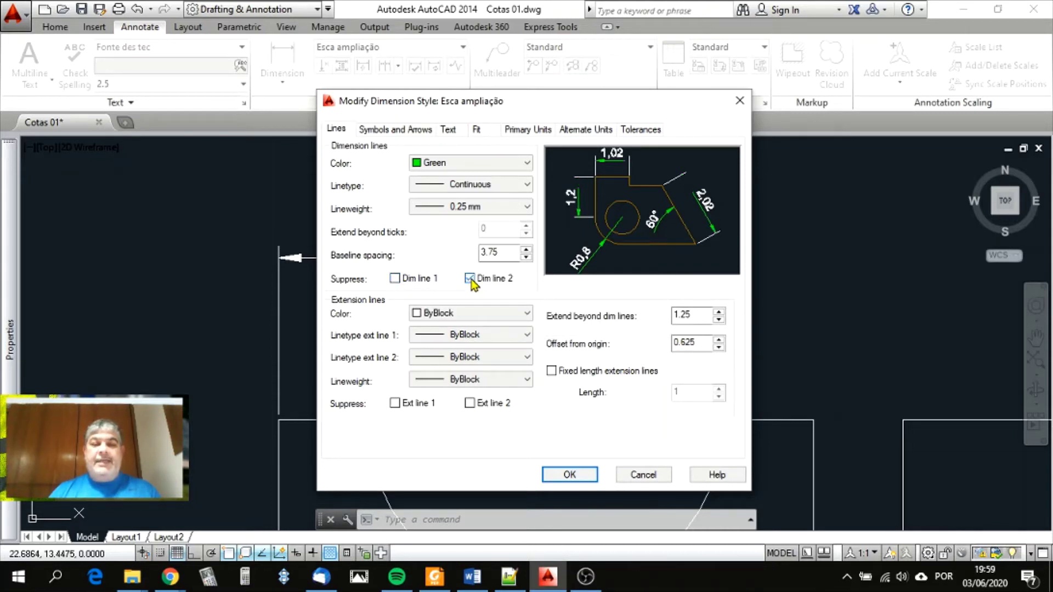
left_click(395, 278)
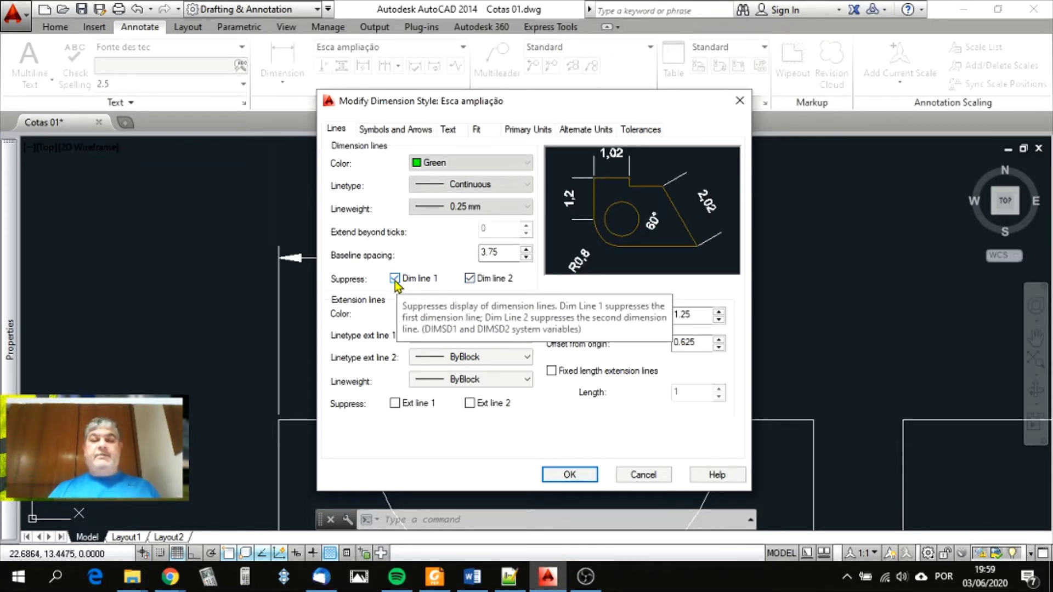
left_click(396, 279)
left_click(470, 279)
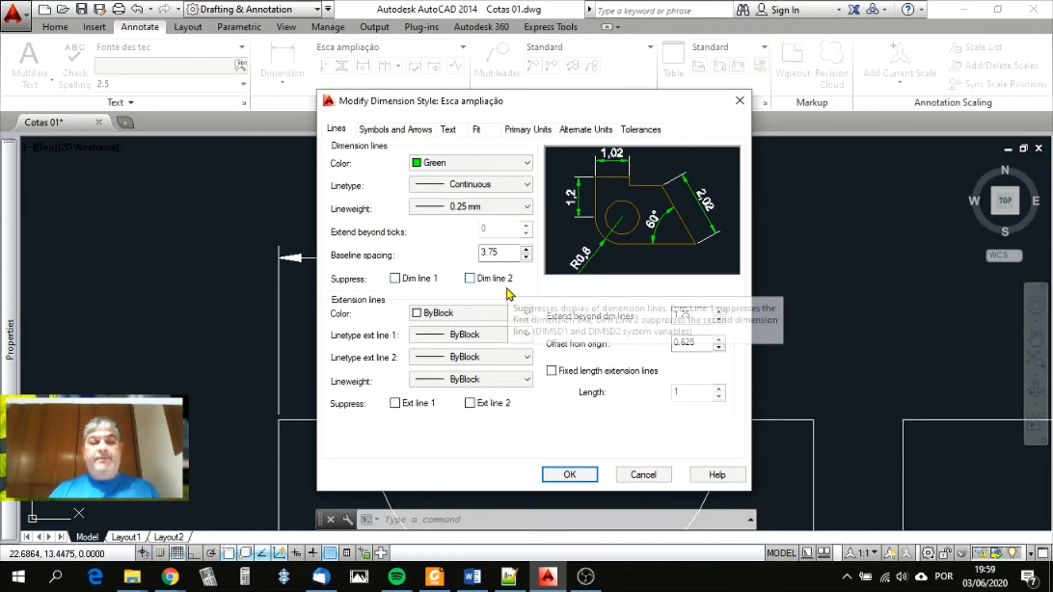
- Set the style's extension lines to green colour and 0.25 mm lineweight
left_click(528, 314)
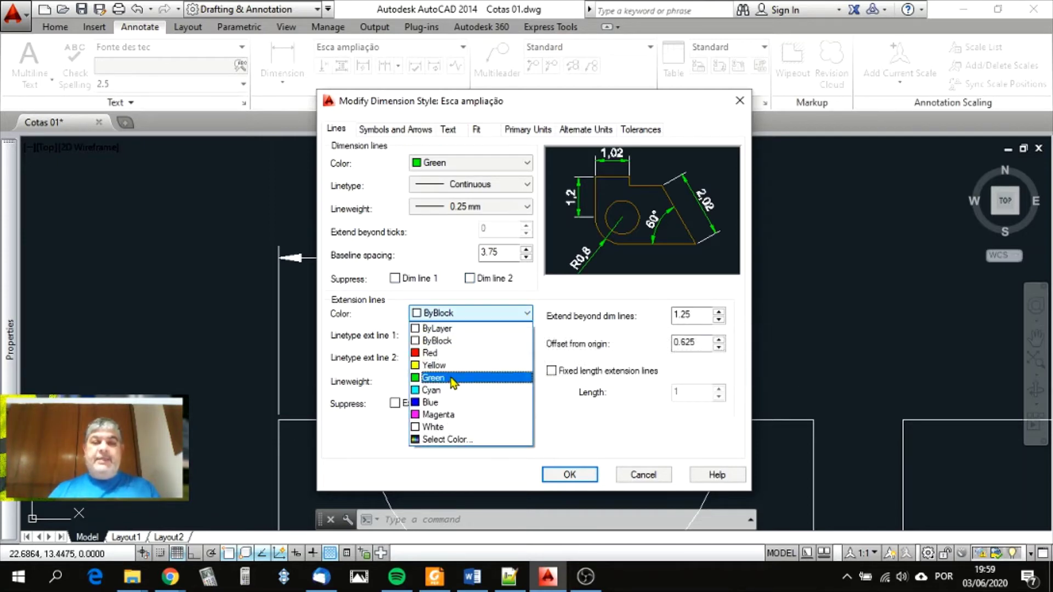
left_click(453, 379)
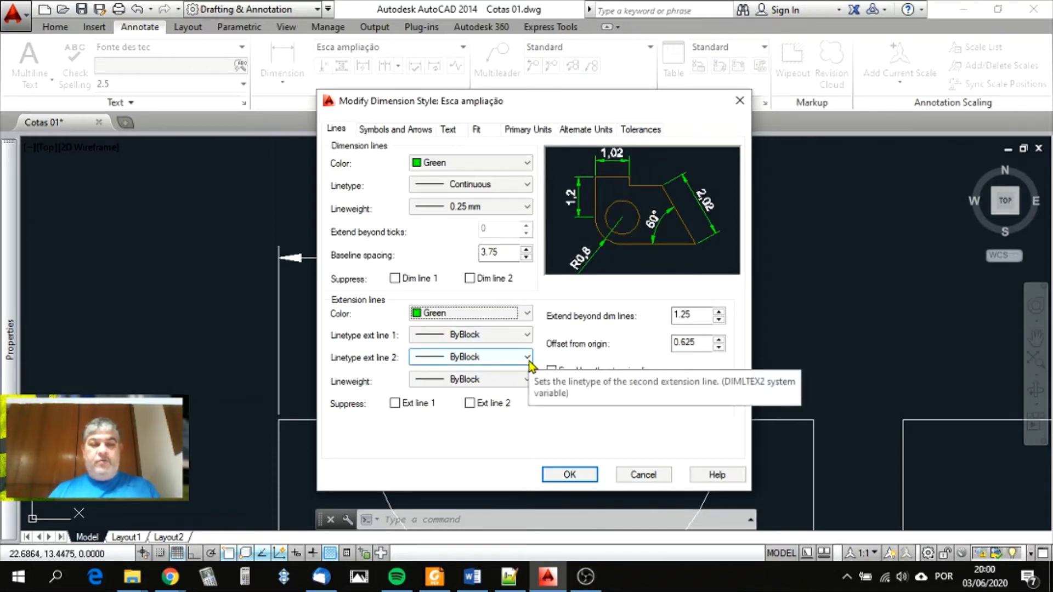
left_click(526, 379)
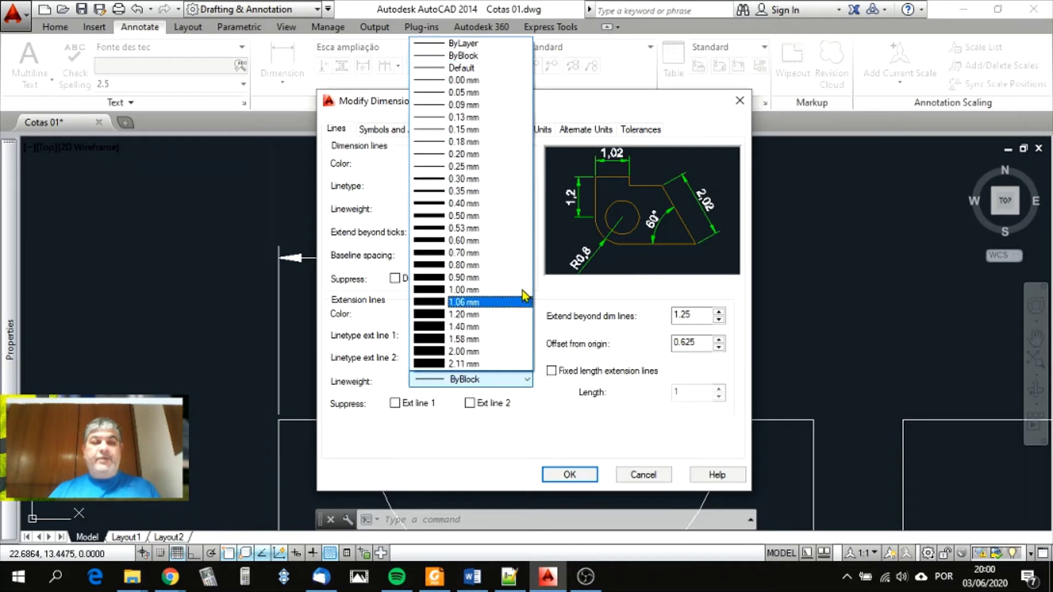
left_click(487, 179)
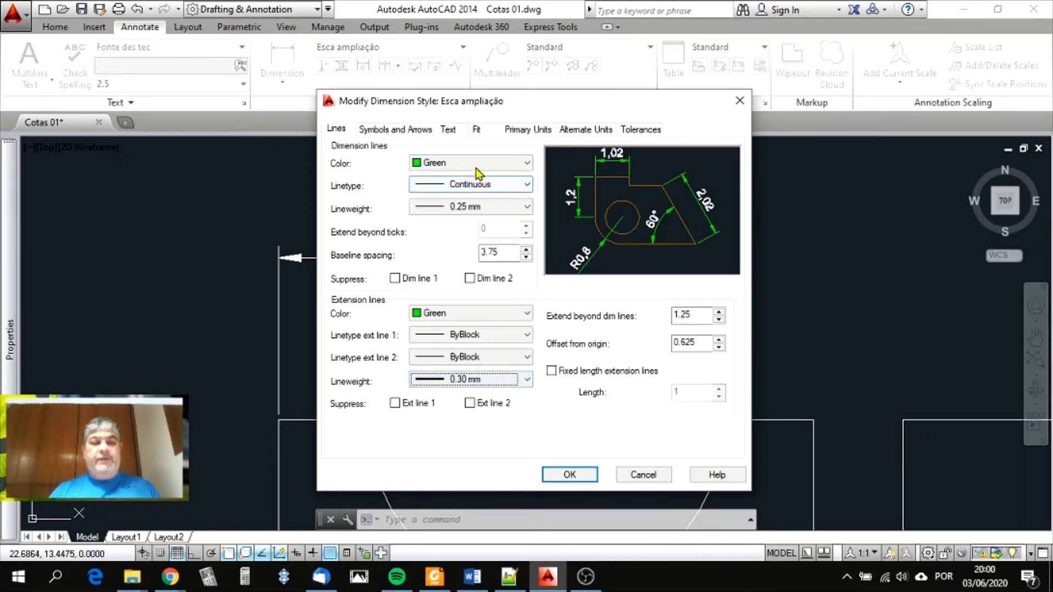
left_click(527, 381)
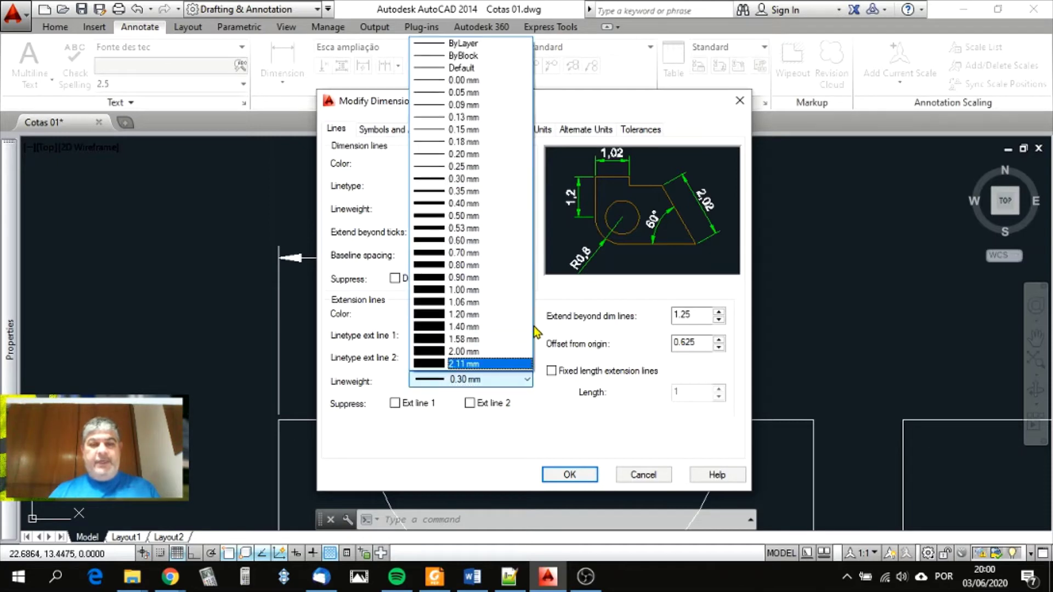
left_click(492, 167)
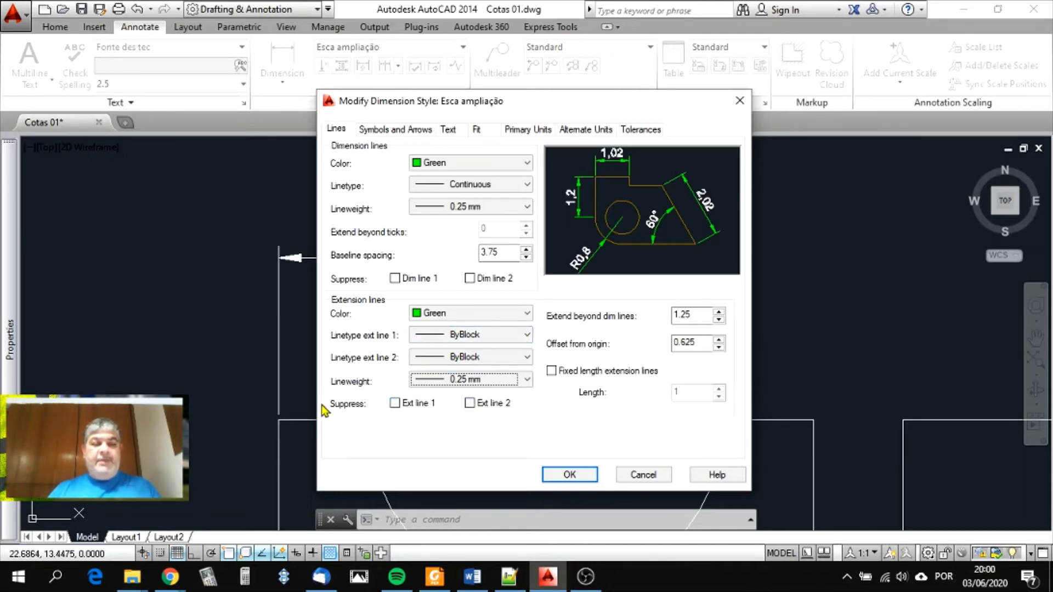
- Try suppressing extension line 1, extension line 2 and both together in the style, and turn both suppressions back off
left_click(396, 404)
left_click(398, 406)
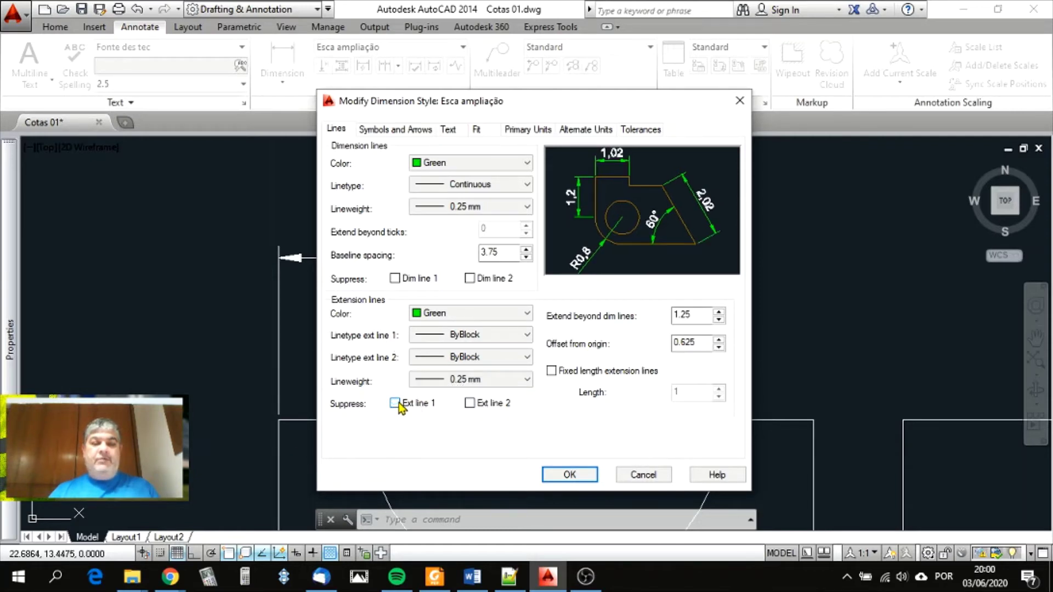
left_click(469, 404)
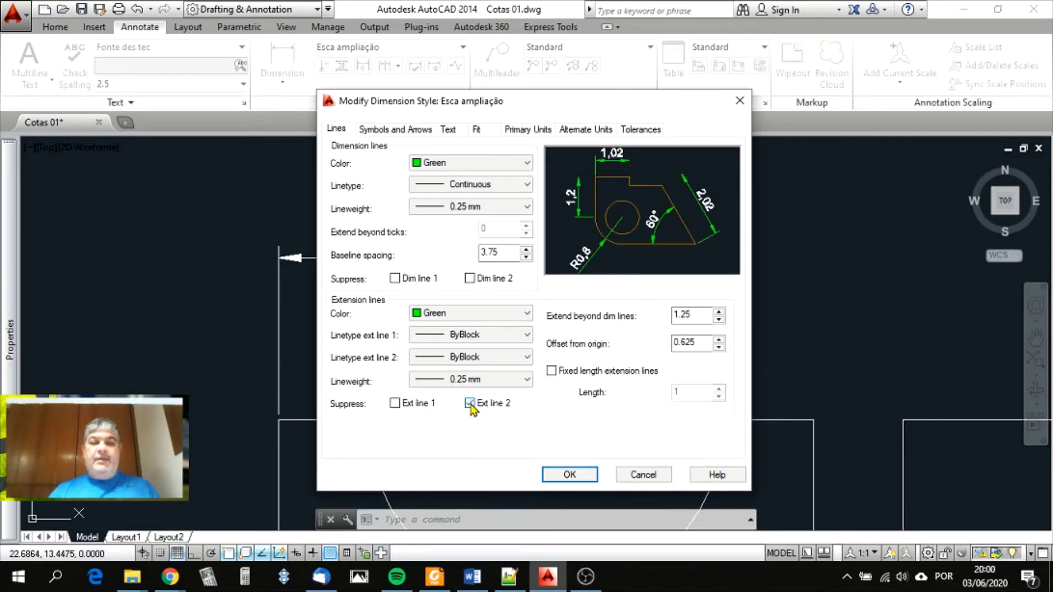
left_click(469, 404)
left_click(395, 403)
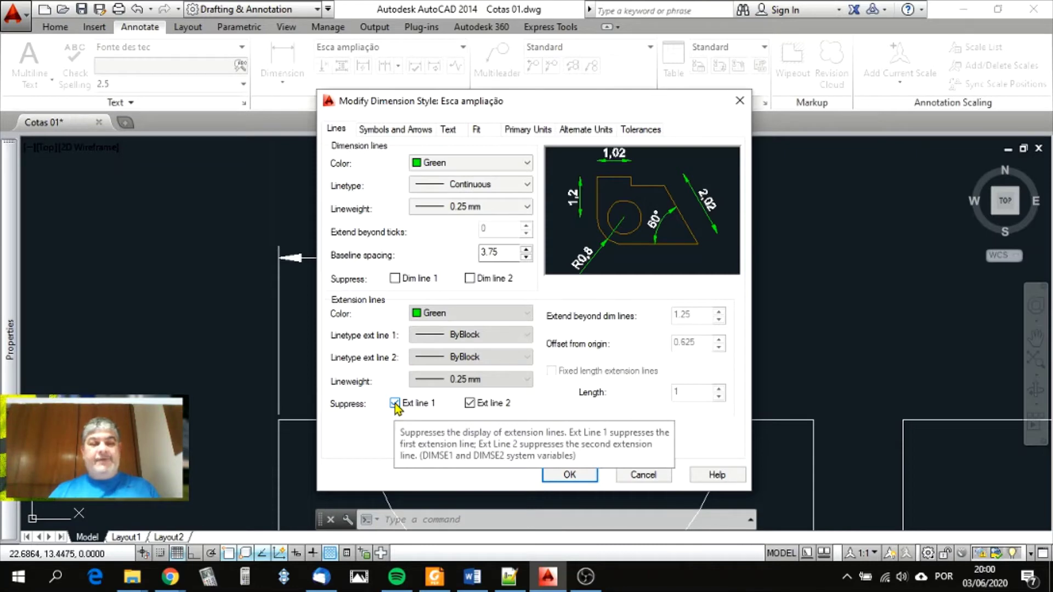
left_click(395, 404)
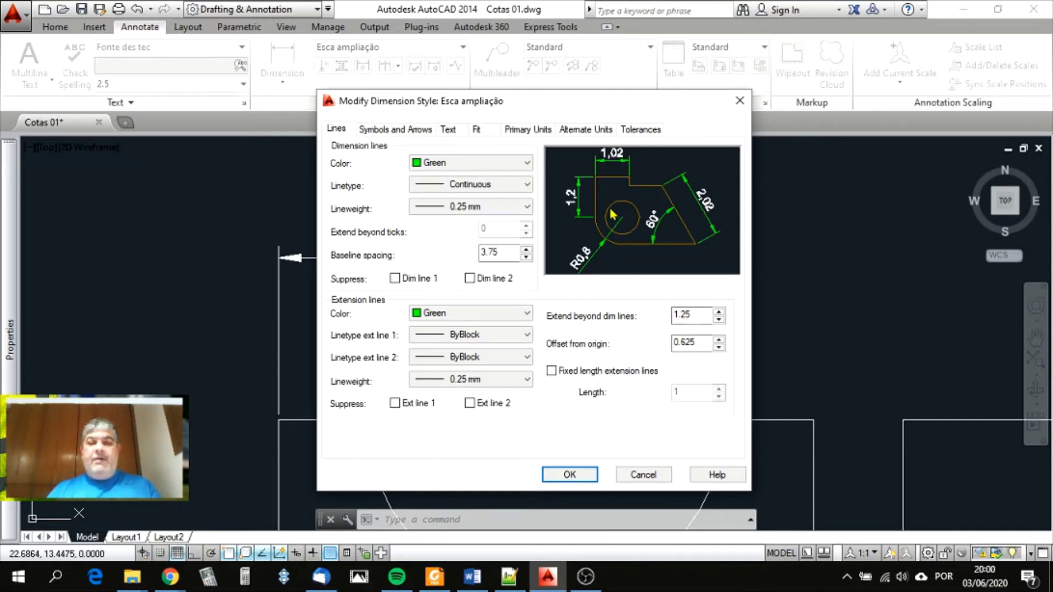
- Set the extension lines to extend 1 beyond the dimension lines, with an offset from origin of 0
double_click(696, 314)
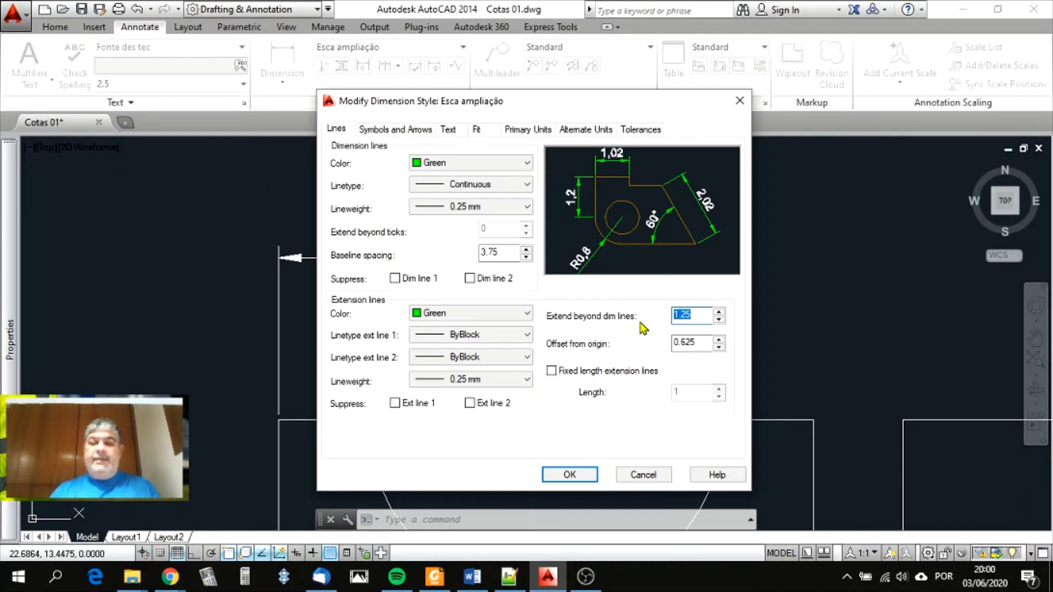
type("0")
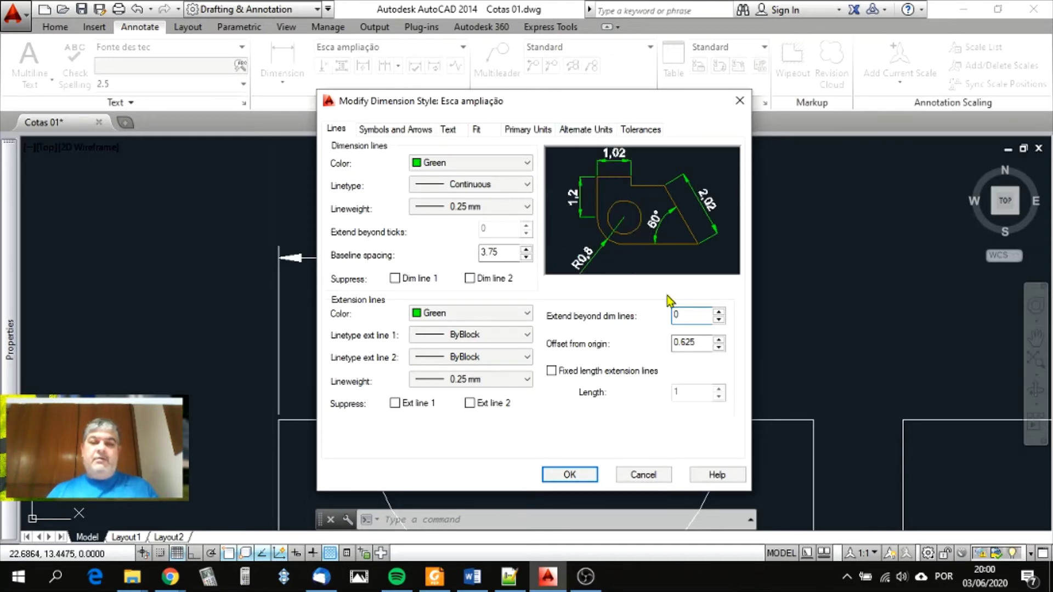
double_click(684, 315)
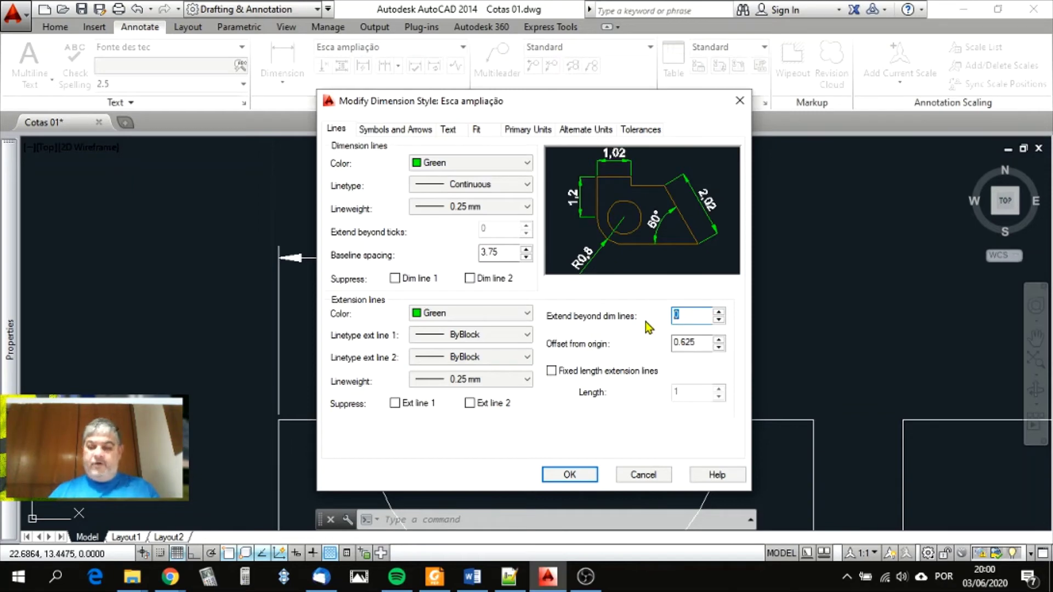
type("1")
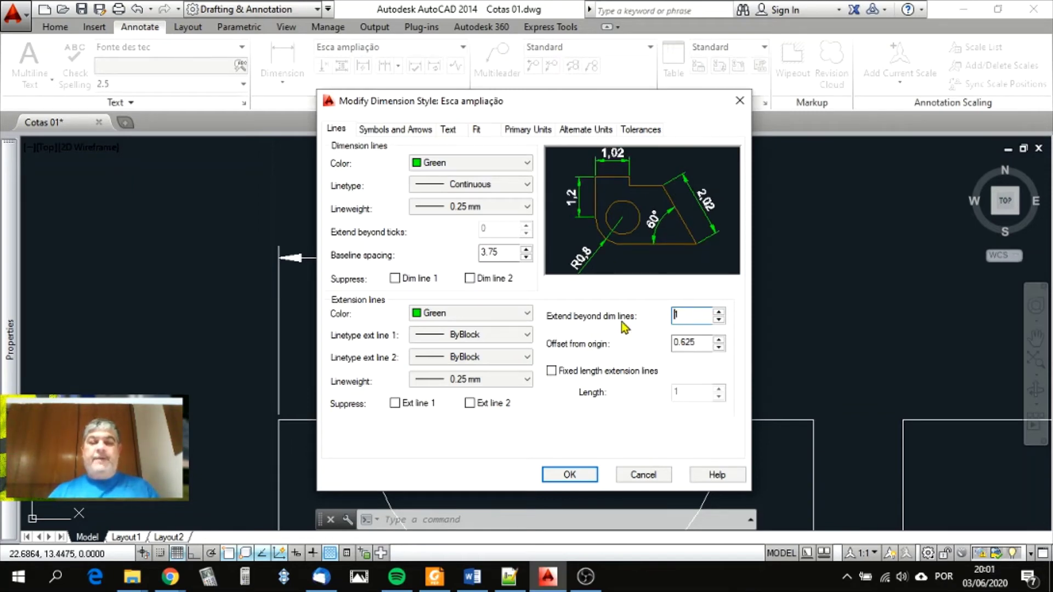
double_click(702, 346)
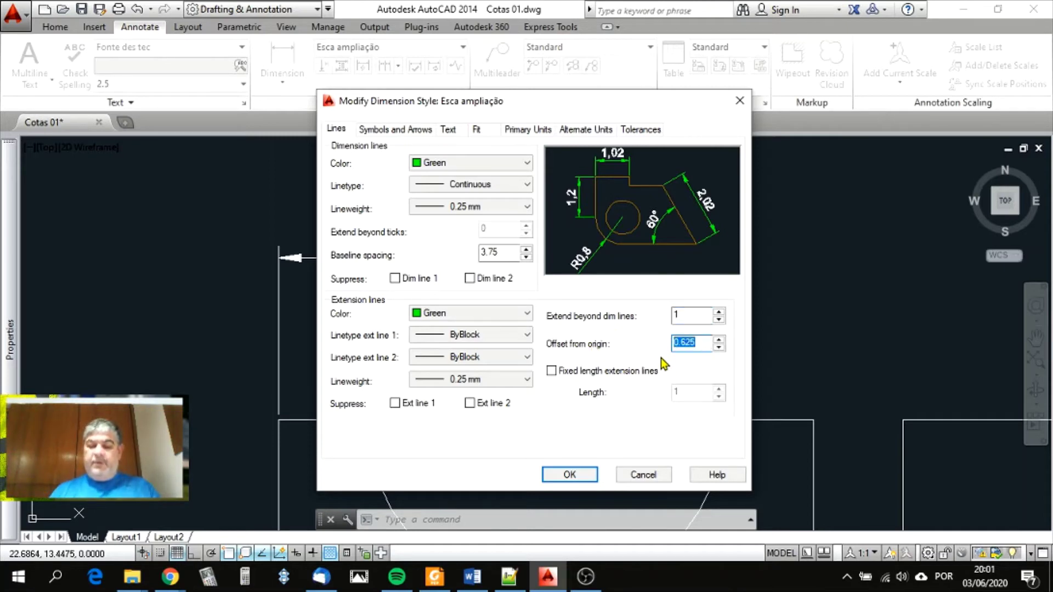
type("0")
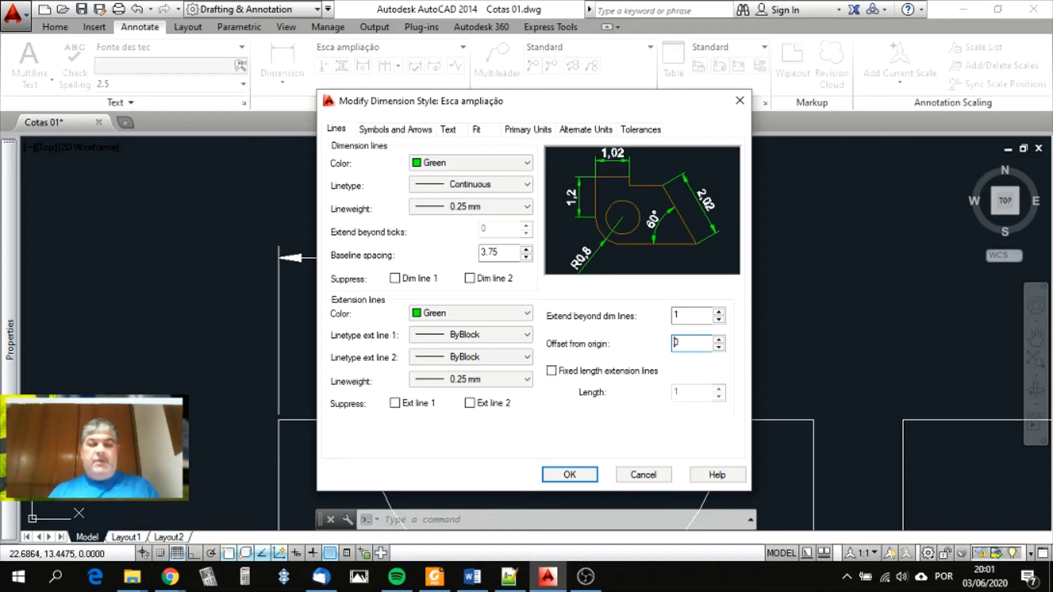
key("Tab")
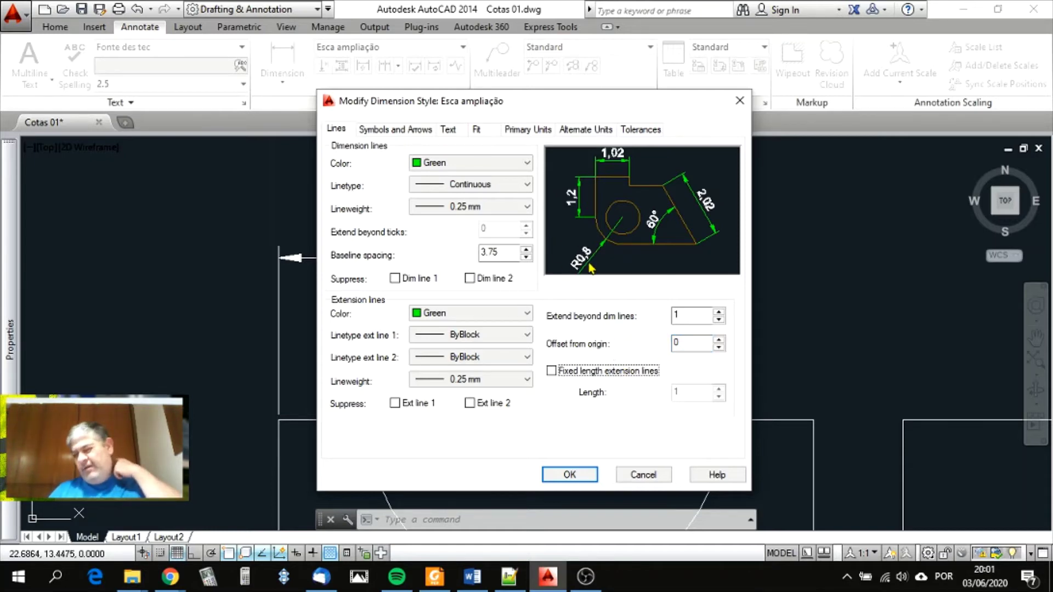
- Set the extension lines' offset from origin to 0.6 in the style
double_click(678, 344)
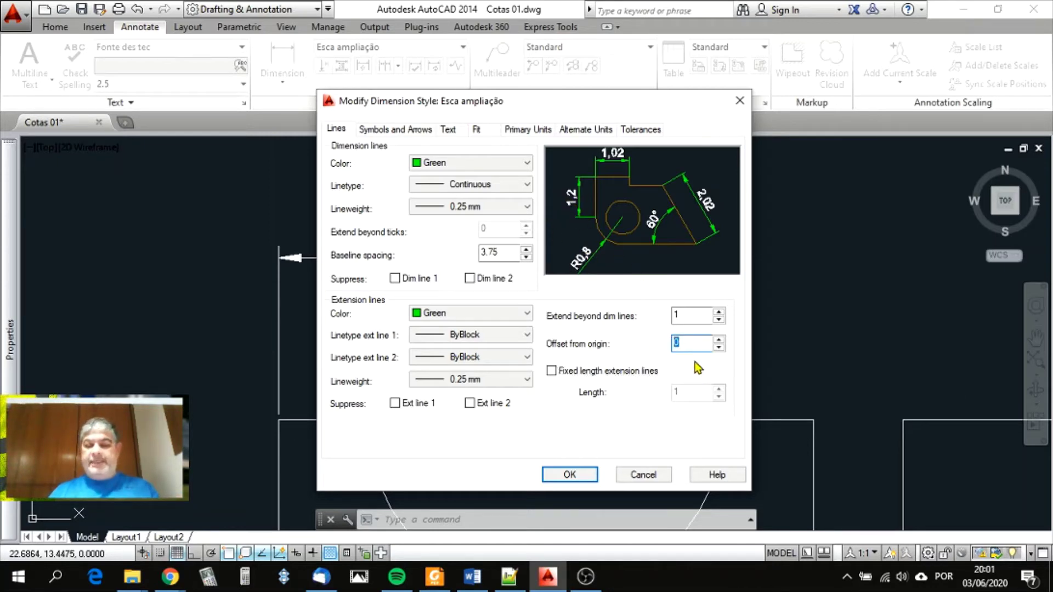
type(".6")
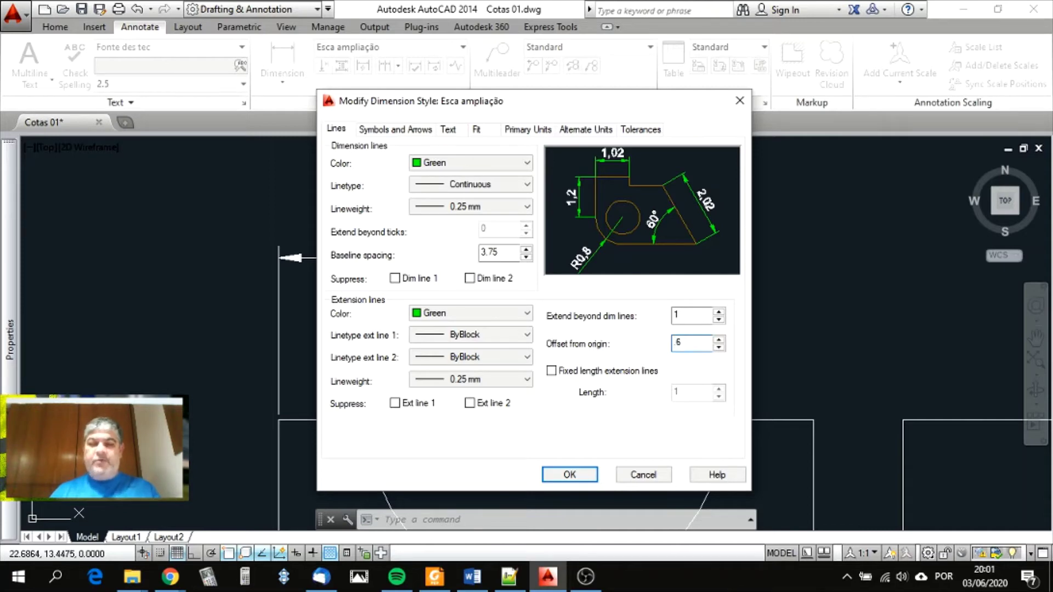
key("Tab")
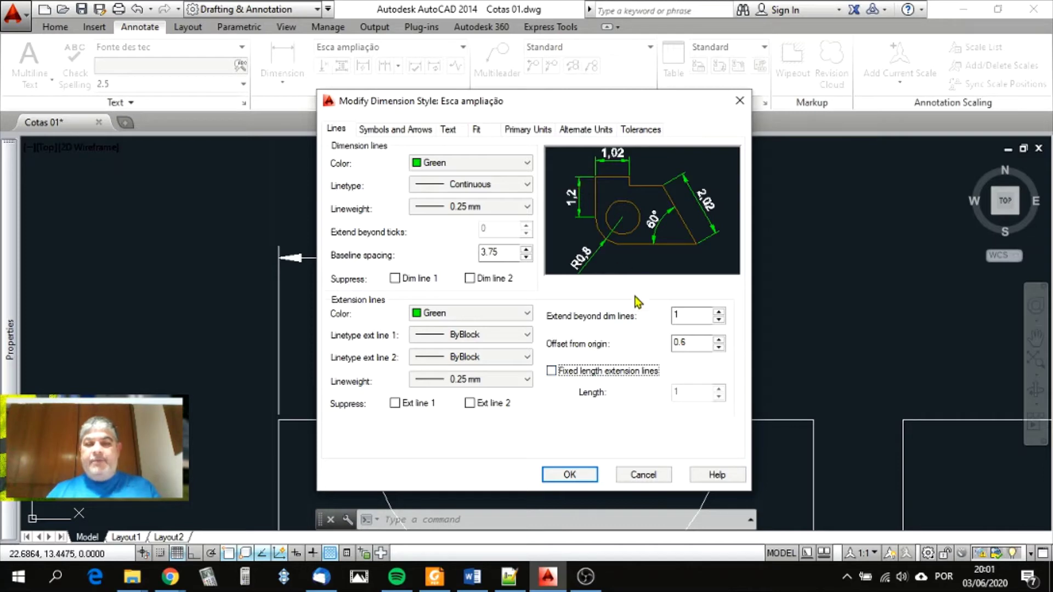
- Toggle fixed length extension lines on and off repeatedly to compare the effect in the style preview, ending with the option on
left_click(587, 373)
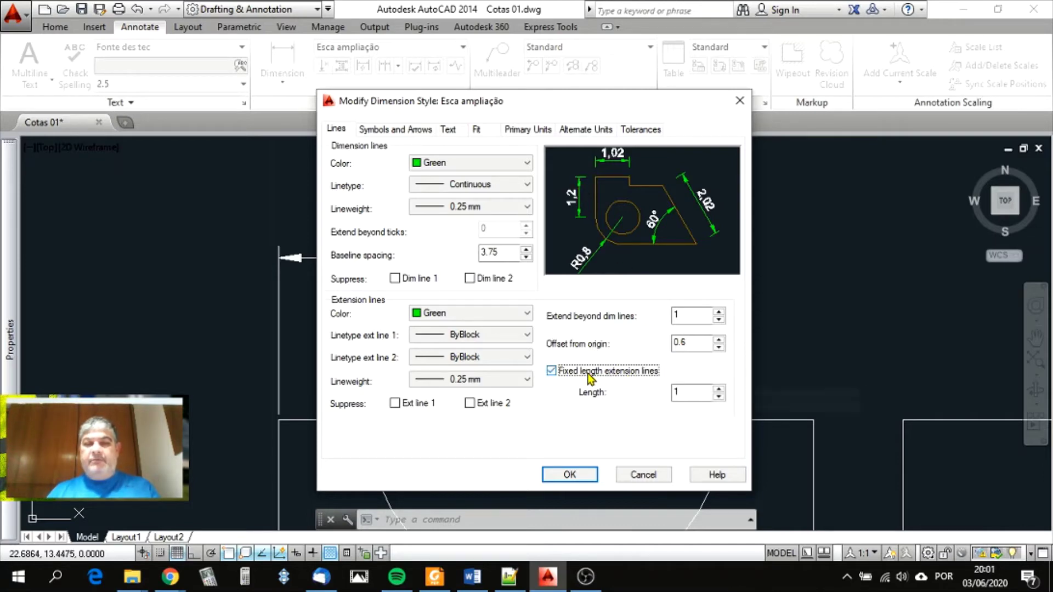
left_click(587, 373)
left_click(587, 373)
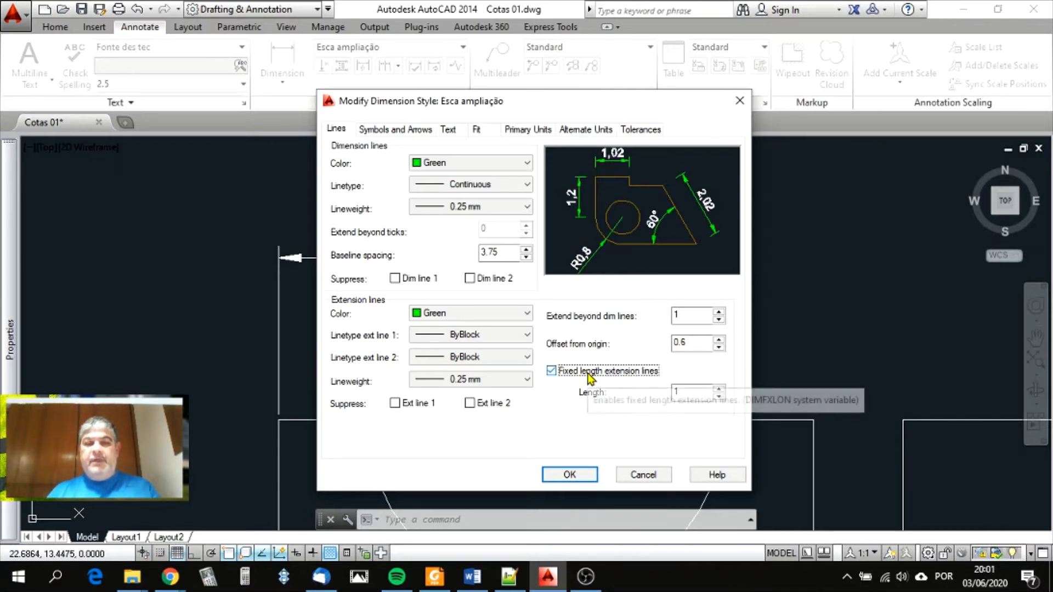
left_click(587, 373)
left_click(586, 374)
left_click(587, 373)
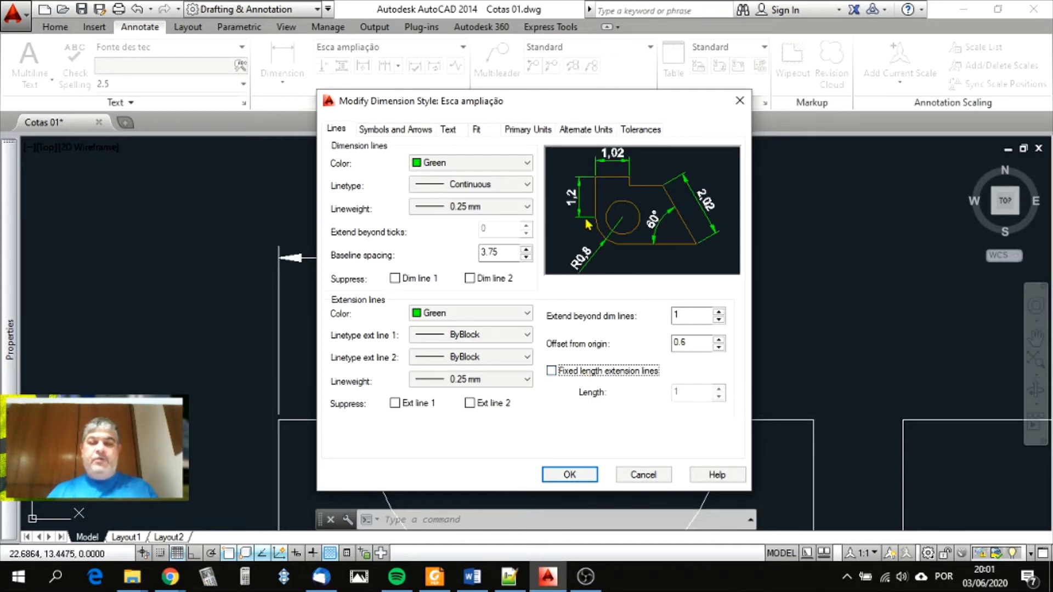
left_click(608, 372)
left_click(608, 372)
left_click(607, 373)
left_click(607, 373)
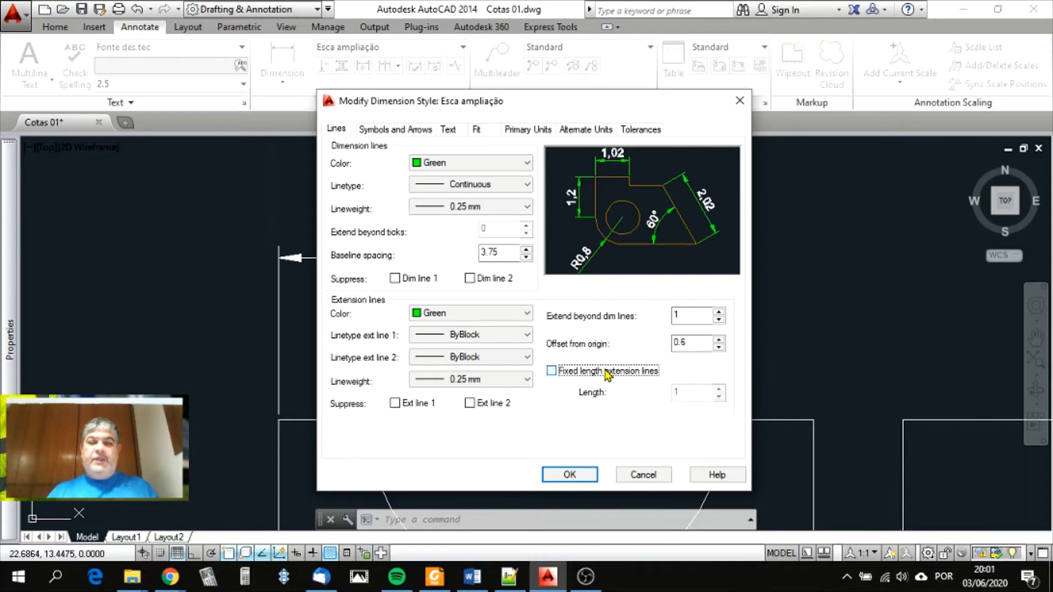
left_click(607, 373)
left_click(608, 373)
left_click(607, 373)
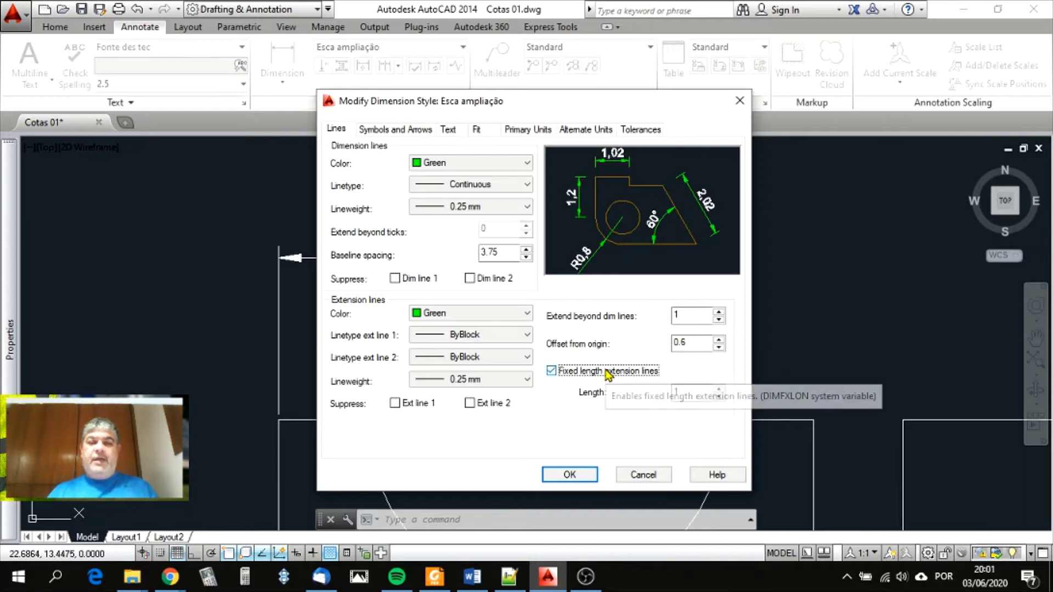
- Try a fixed extension line length of 0.5, and turn fixed length extension lines back off
left_click_drag(684, 391, 662, 393)
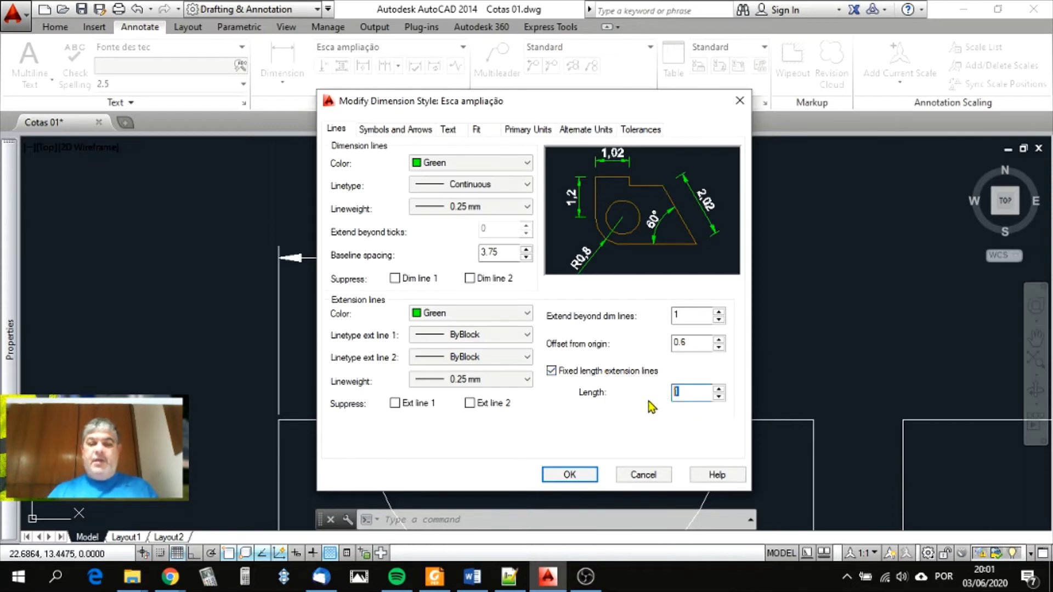
key("BackSpace")
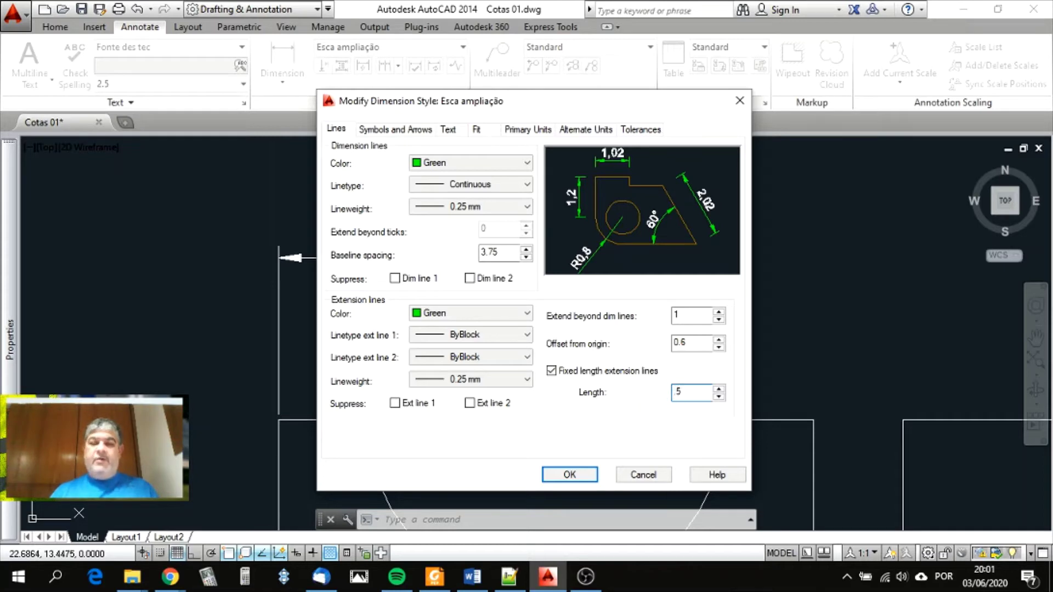
type("5")
key("BackSpace")
type("0.5")
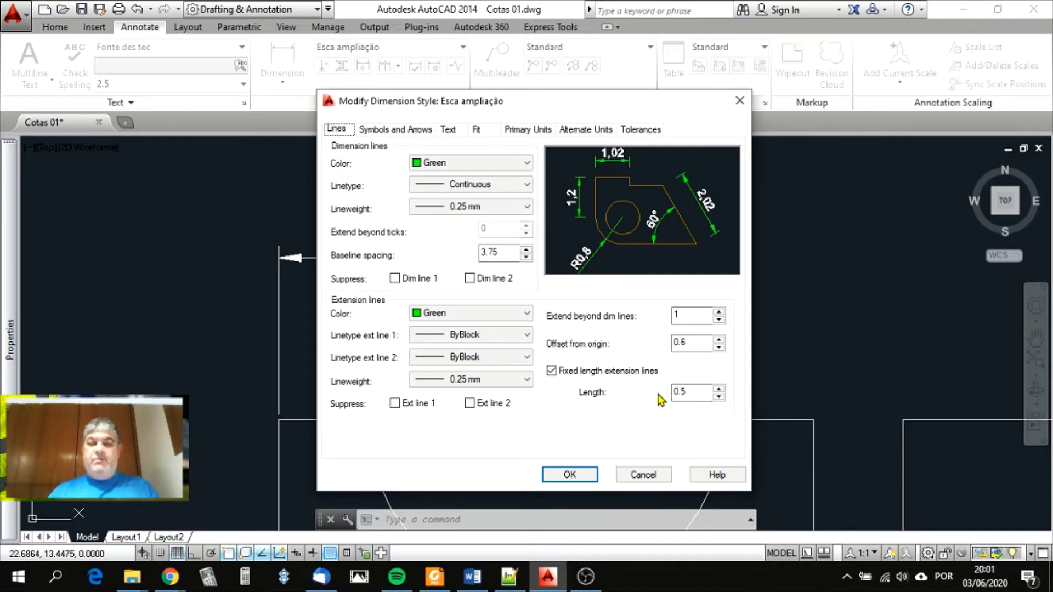
left_click(692, 392)
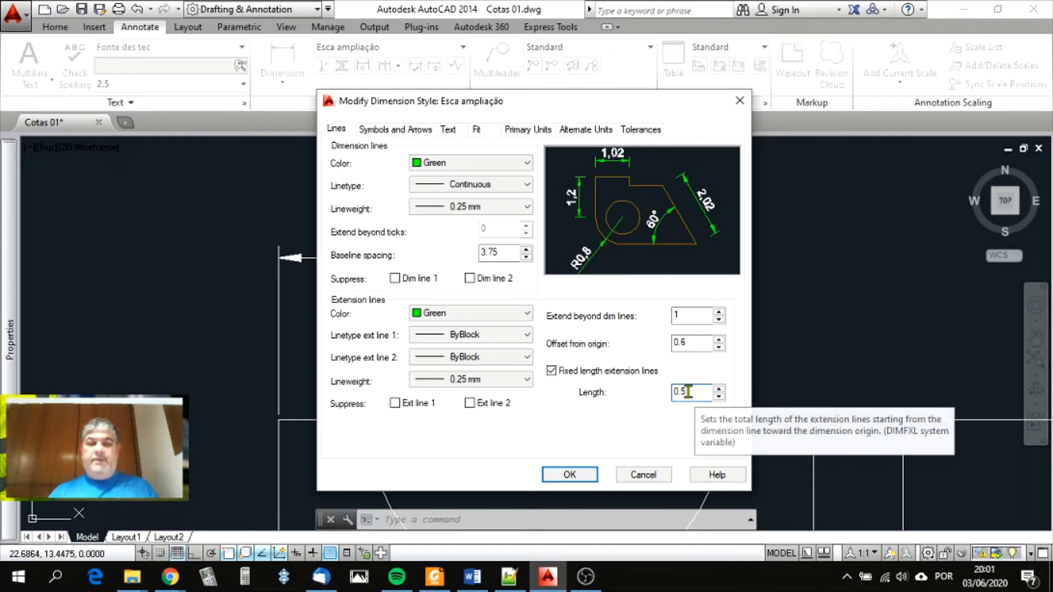
left_click(602, 373)
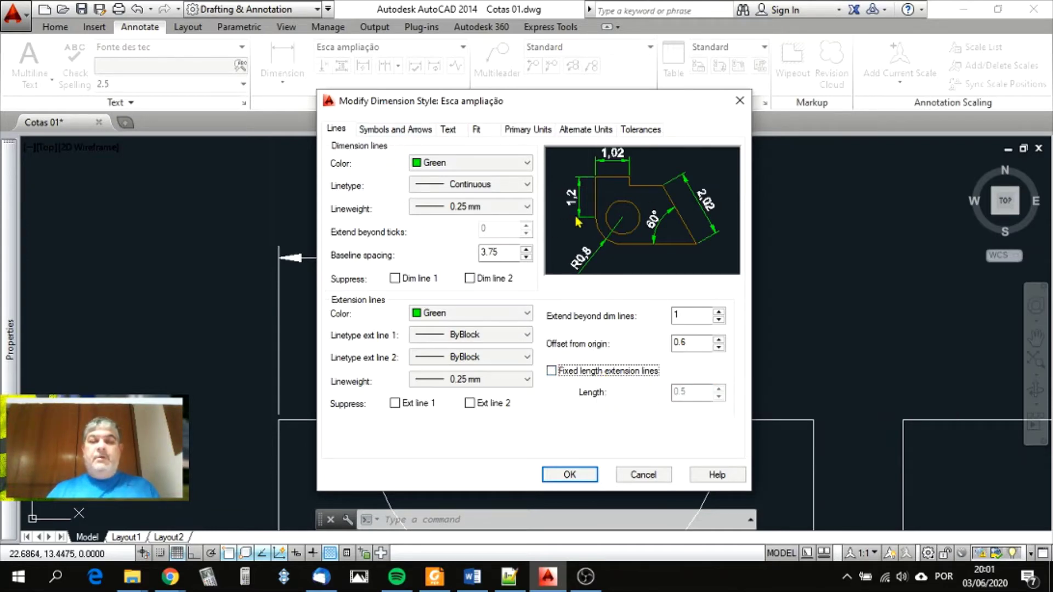
- Try the Closed blank, Dot and Oblique arrowheads for the style's dimension lines
left_click(396, 129)
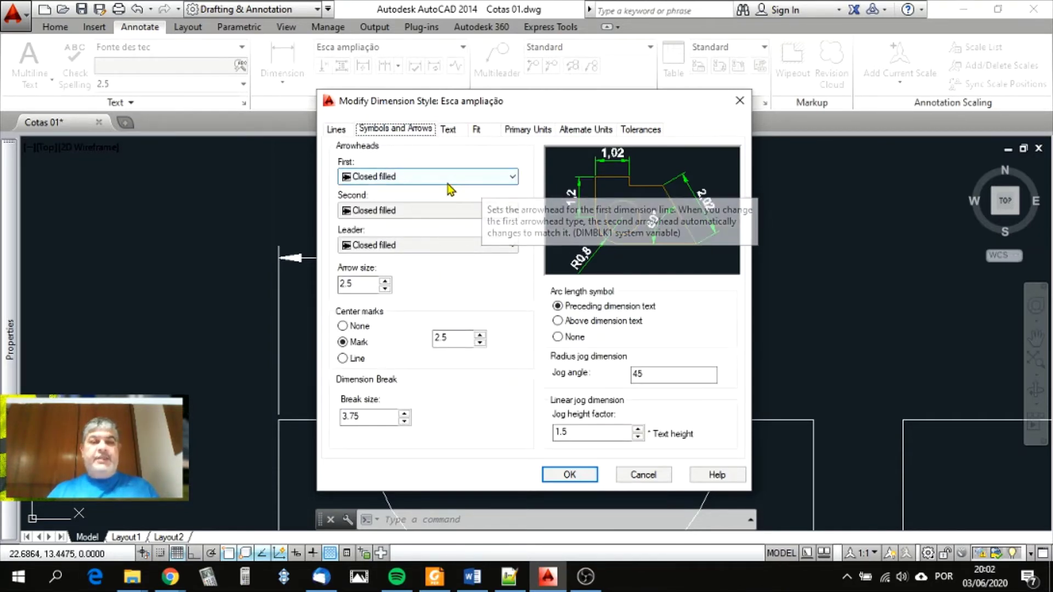
left_click(512, 177)
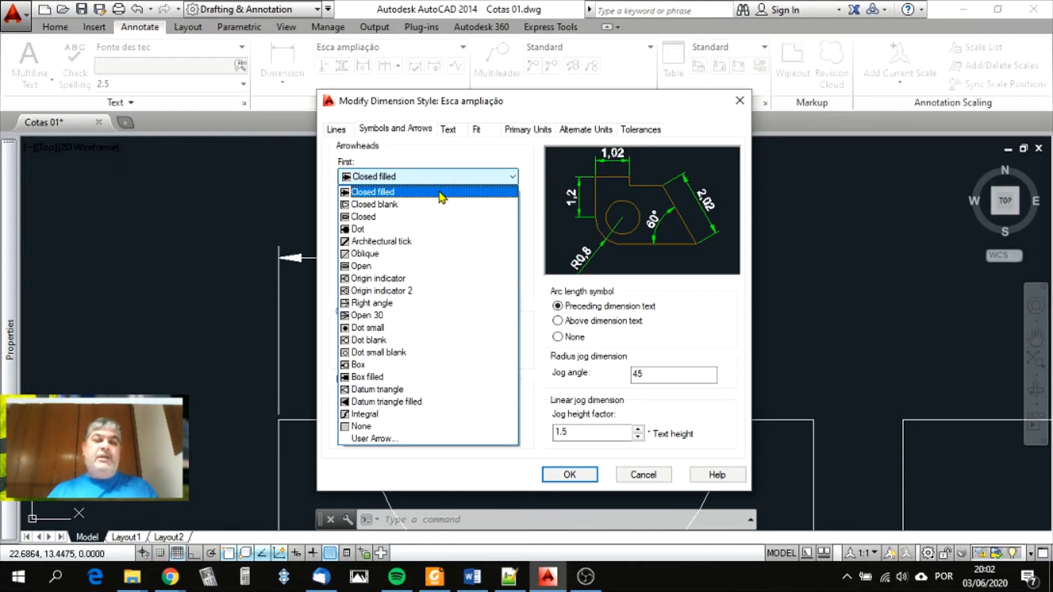
left_click(414, 205)
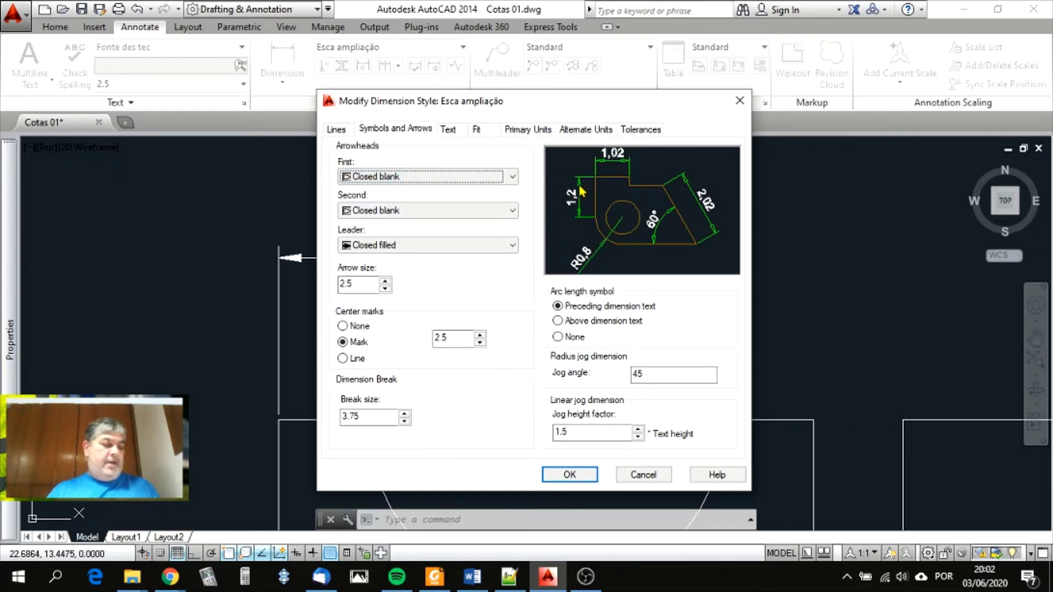
left_click(513, 177)
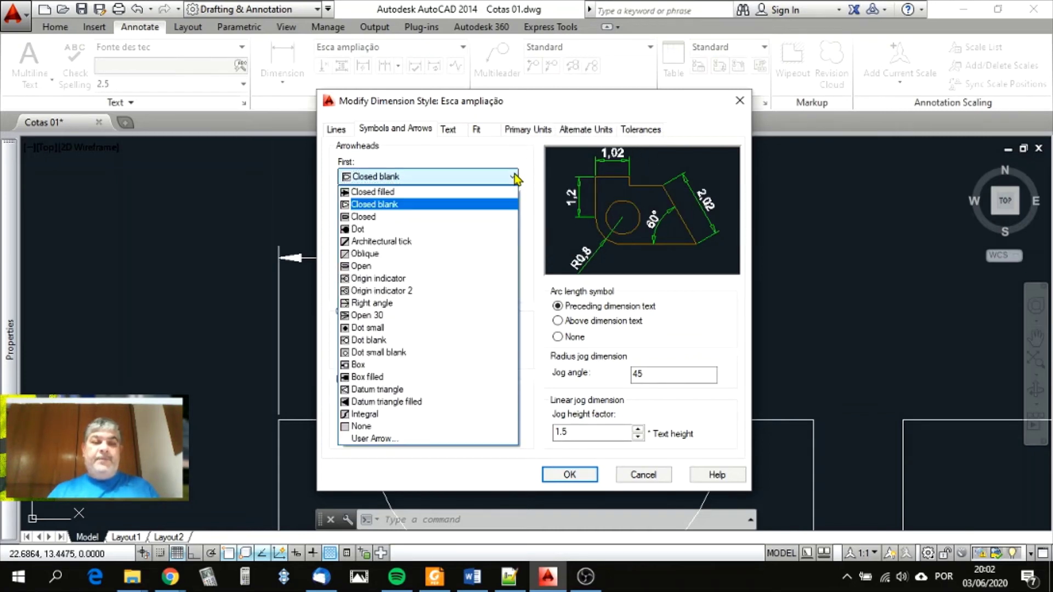
left_click(427, 229)
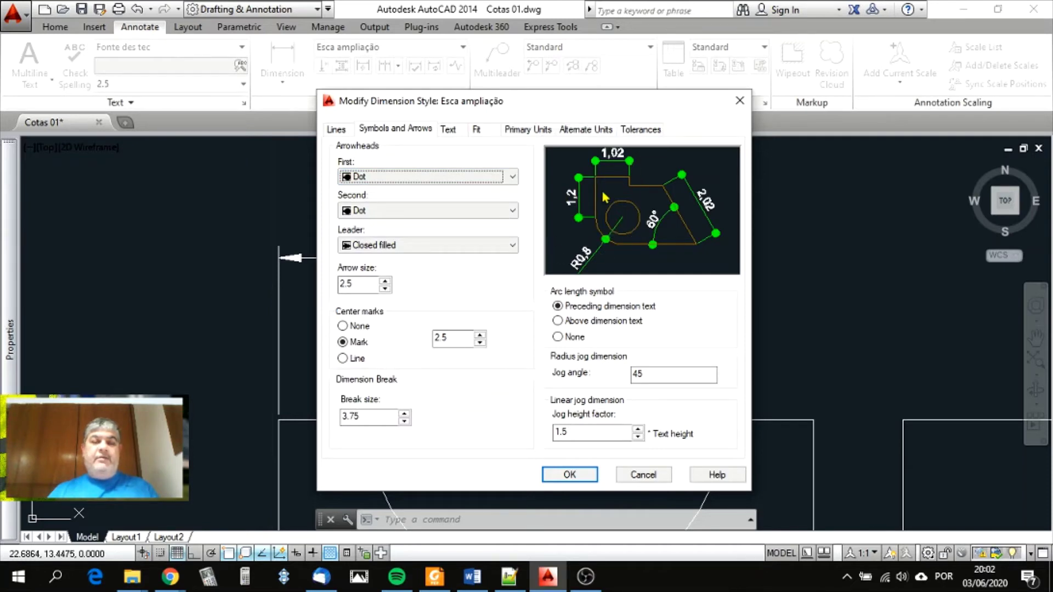
left_click(513, 178)
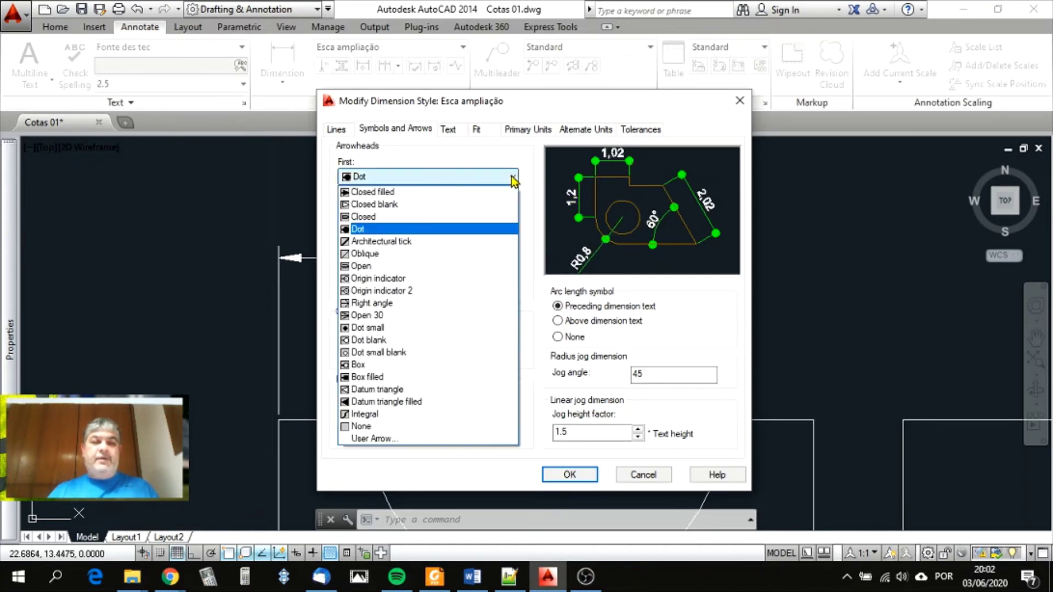
left_click(419, 253)
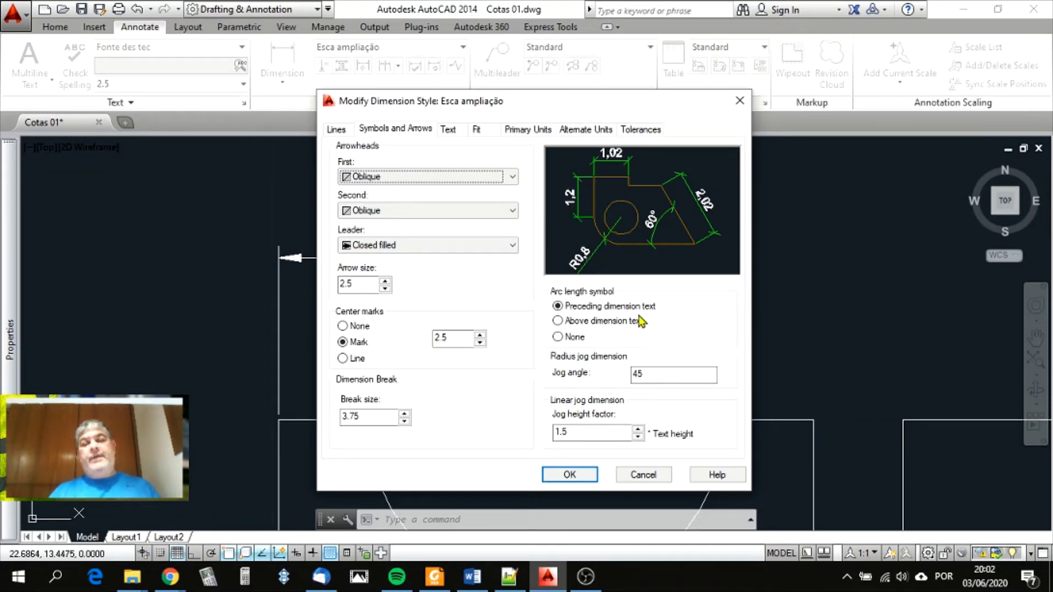
- Set the radius jog angle to 90, and try the arc length symbol above the dimension text before returning it to preceding the text
left_click_drag(651, 372, 630, 372)
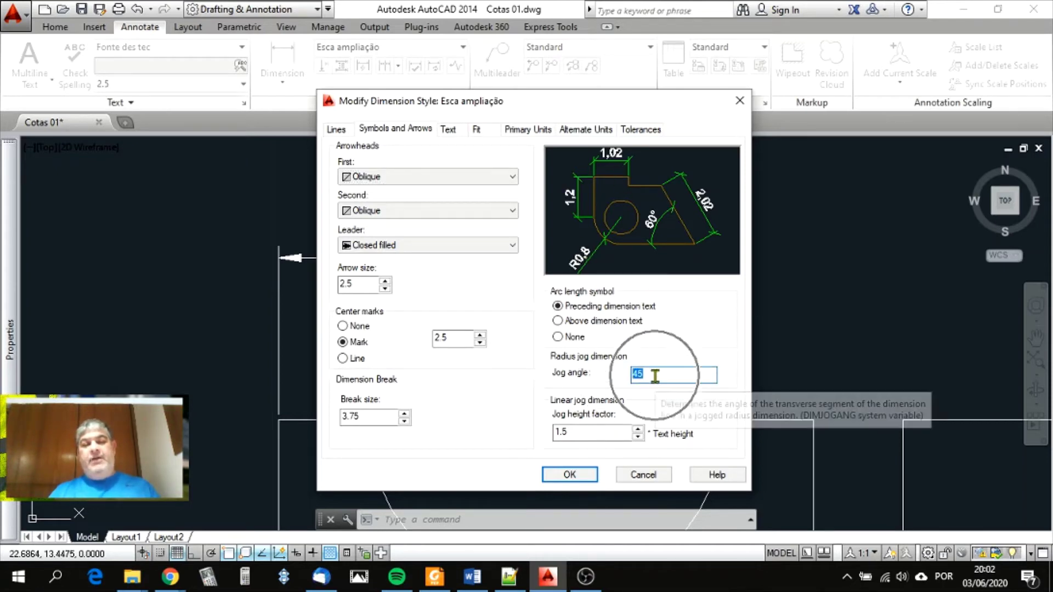
type("90")
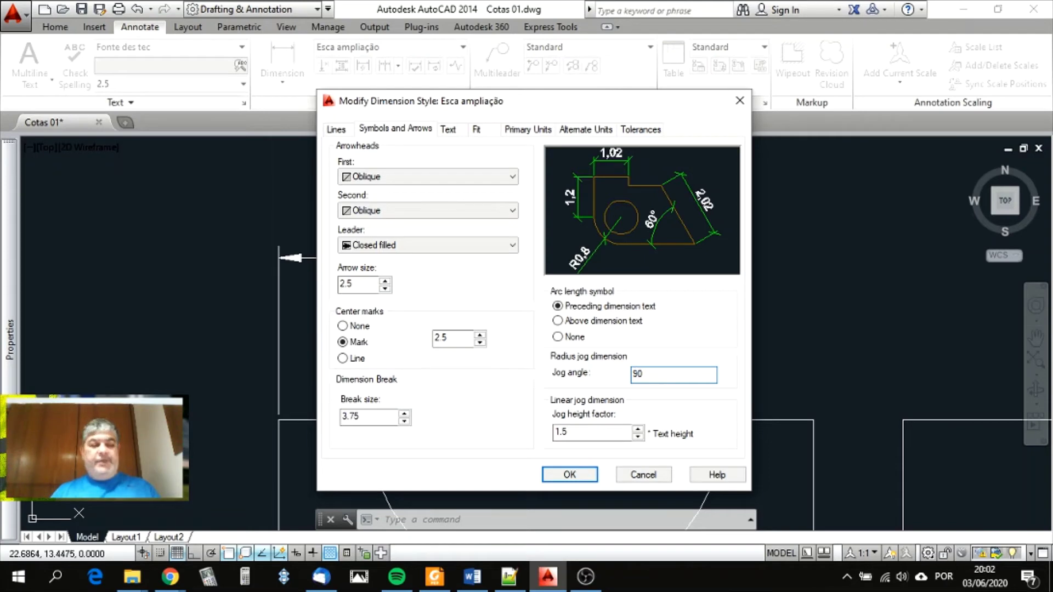
key("Tab")
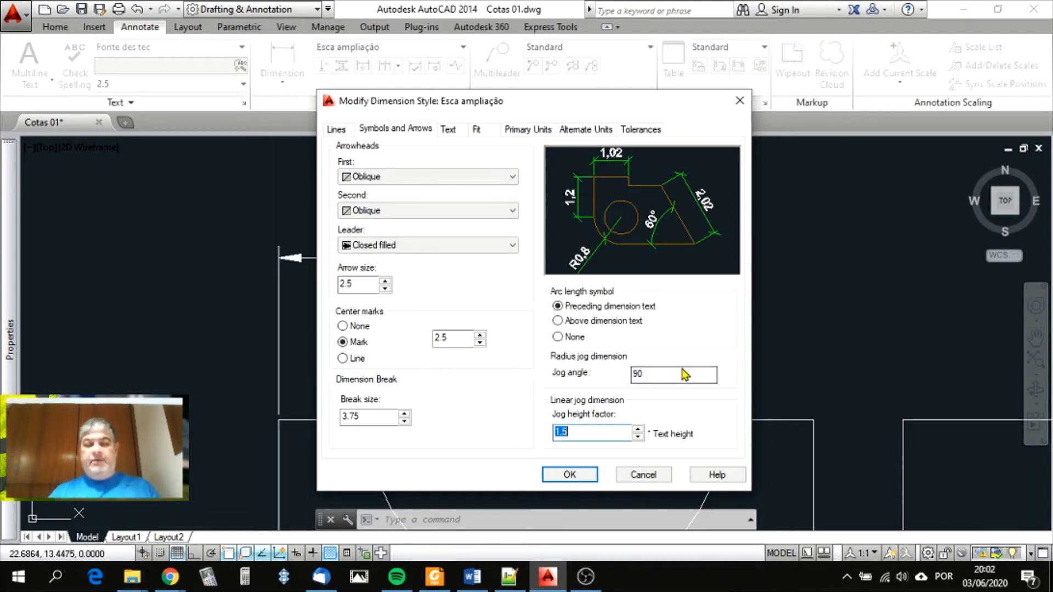
left_click(662, 375)
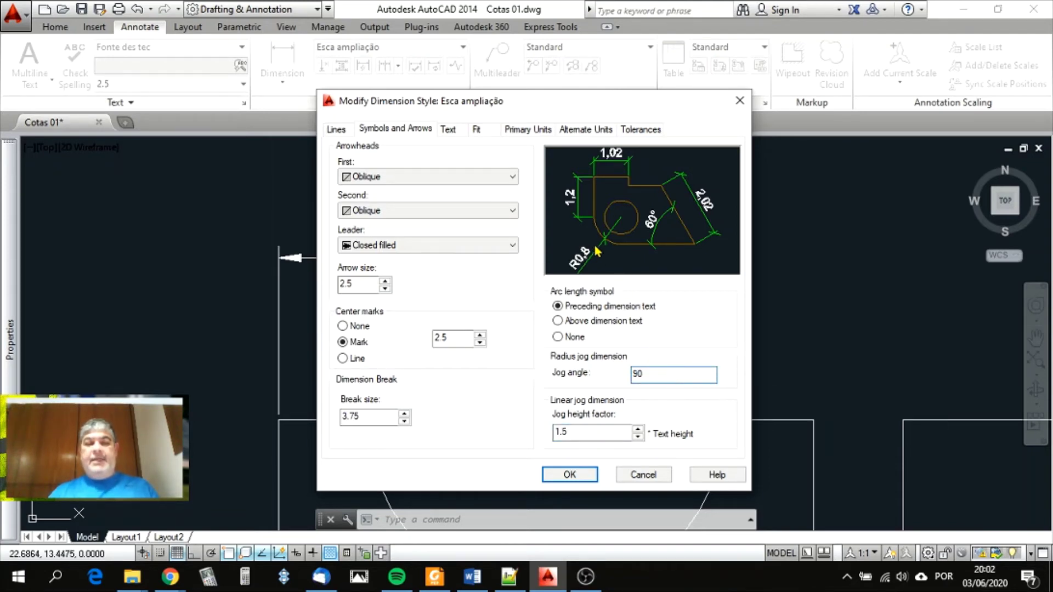
left_click(594, 323)
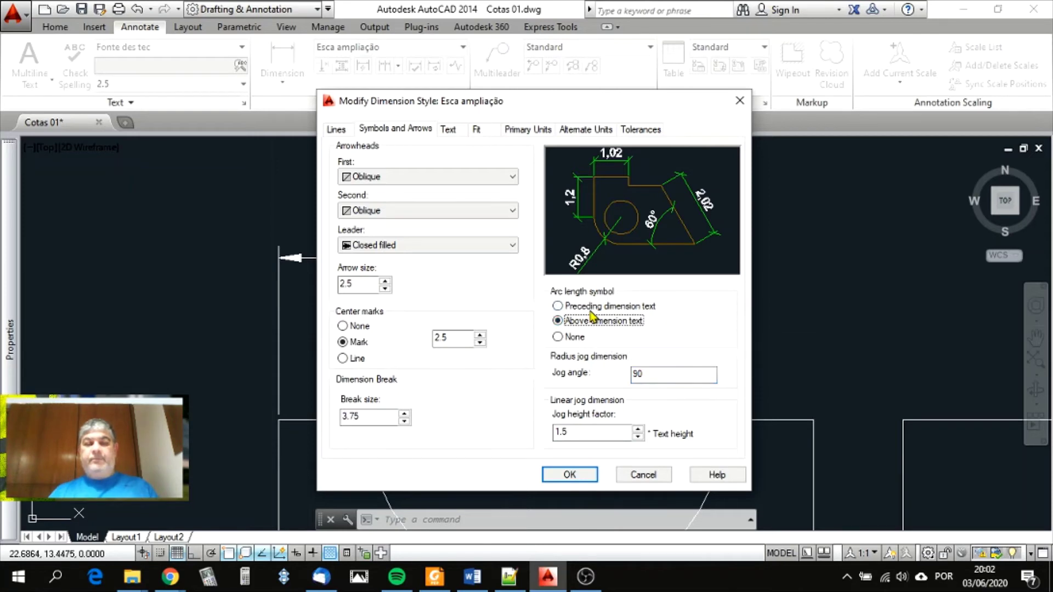
left_click(595, 307)
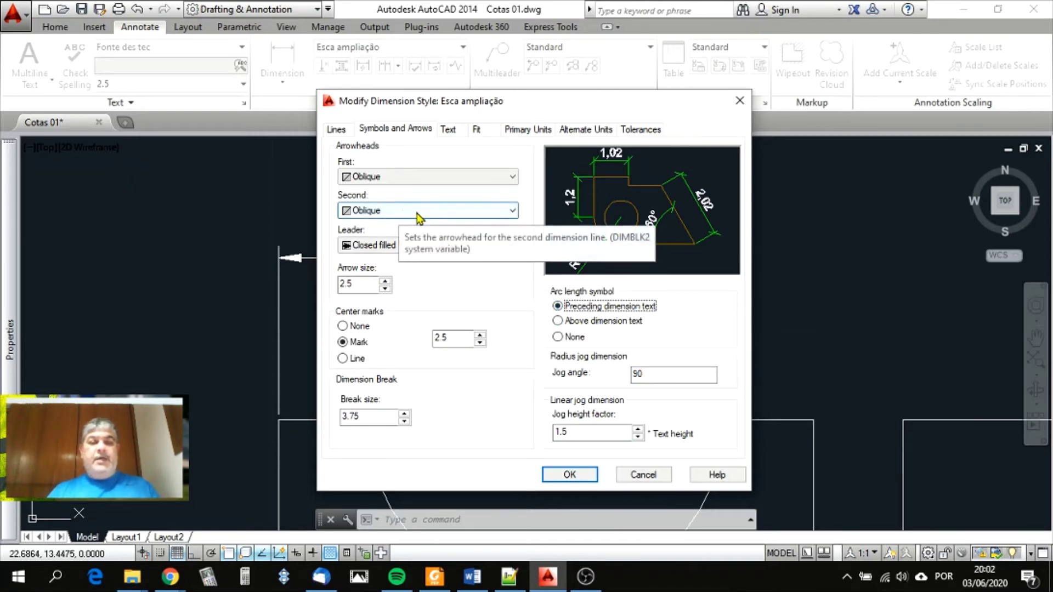
- Set the style's first and second arrowheads to Closed filled
left_click(513, 176)
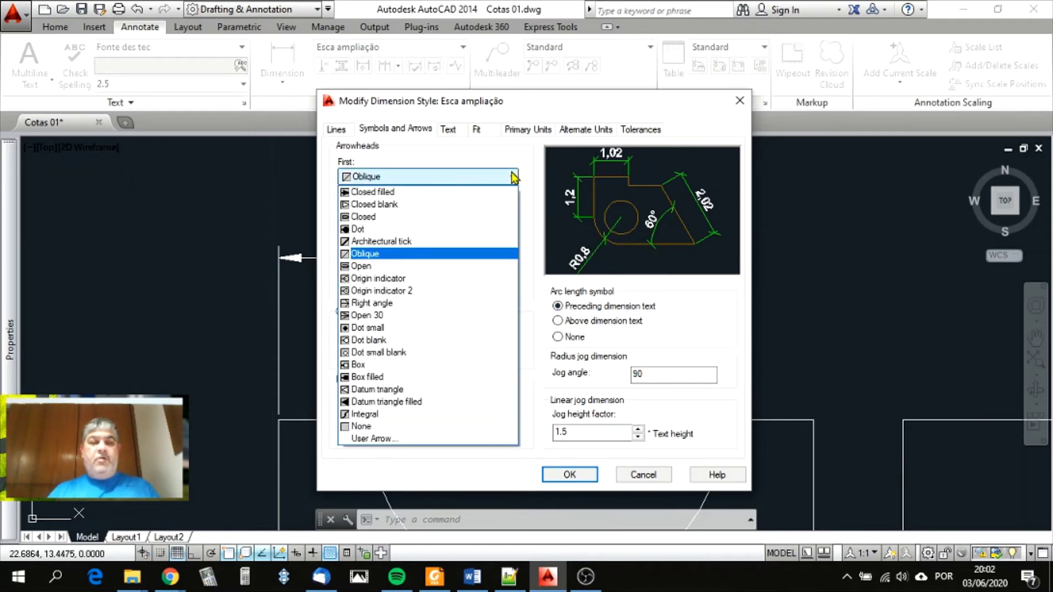
left_click(415, 193)
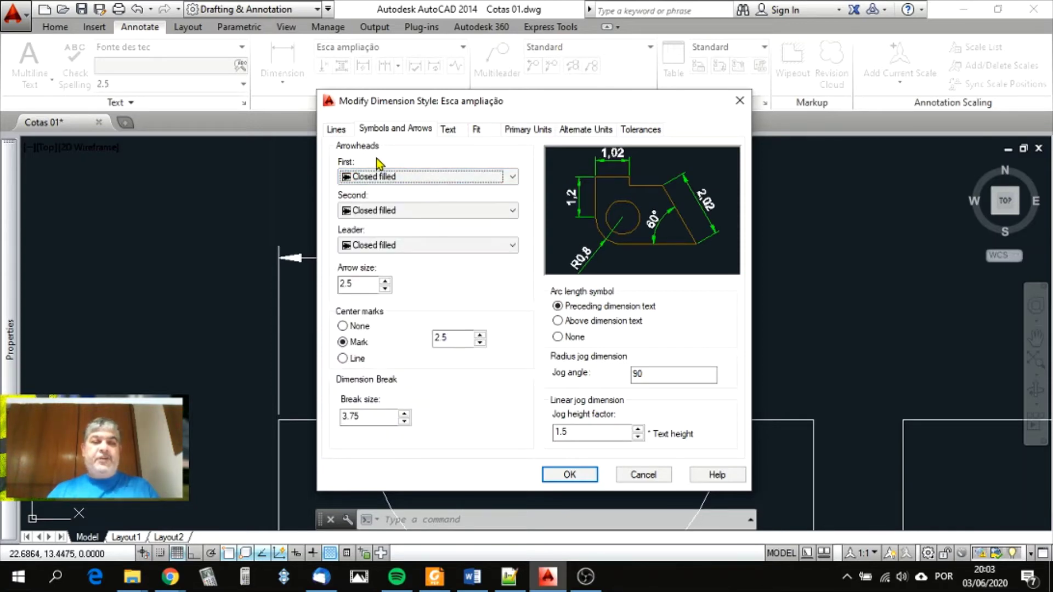
- Set the style's arrow size to 0.25 and its center marks to None
left_click(365, 284)
double_click(364, 284)
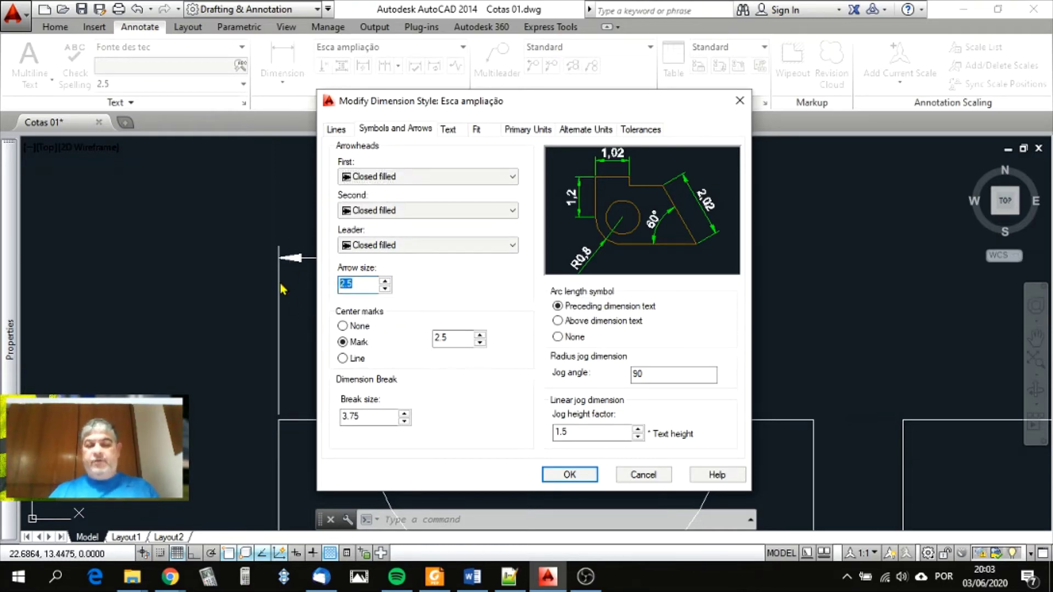
key("BackSpace")
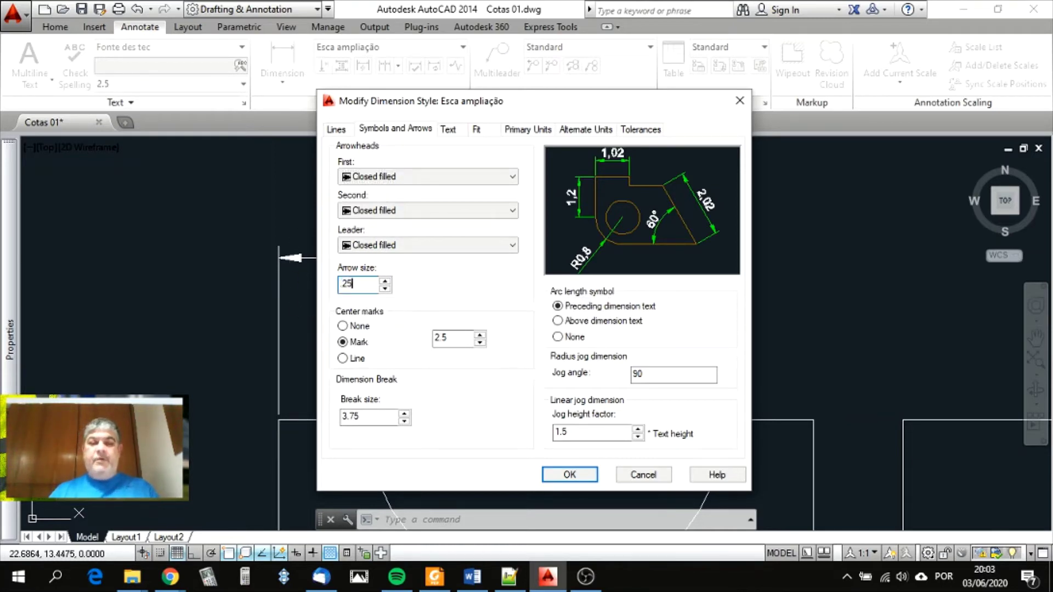
type(".25")
left_click(342, 326)
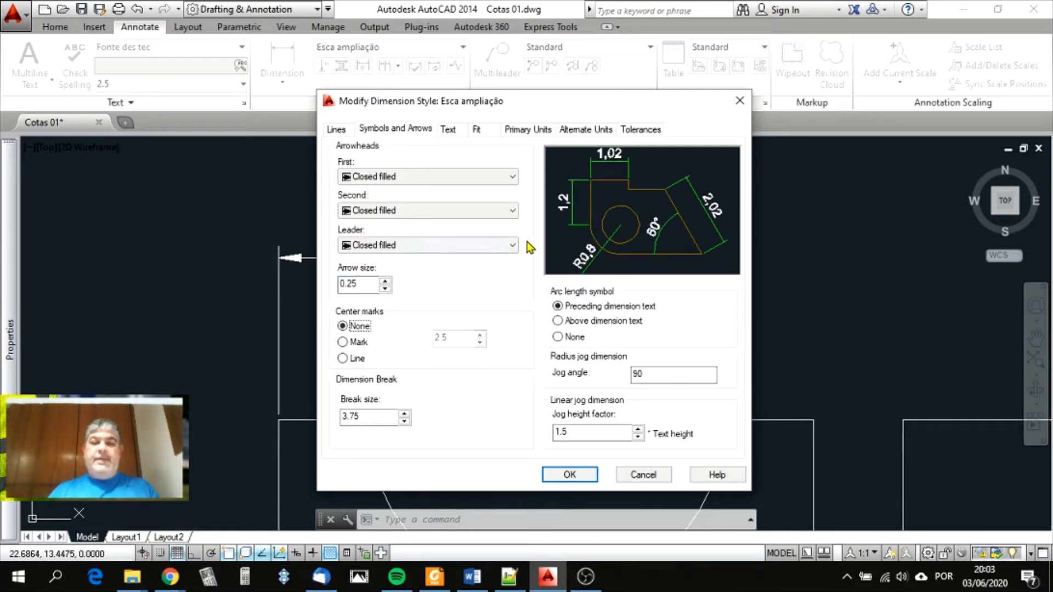
- Try an arrow size of 5 for the dimension style, and settle on an arrow size of 2
double_click(372, 285)
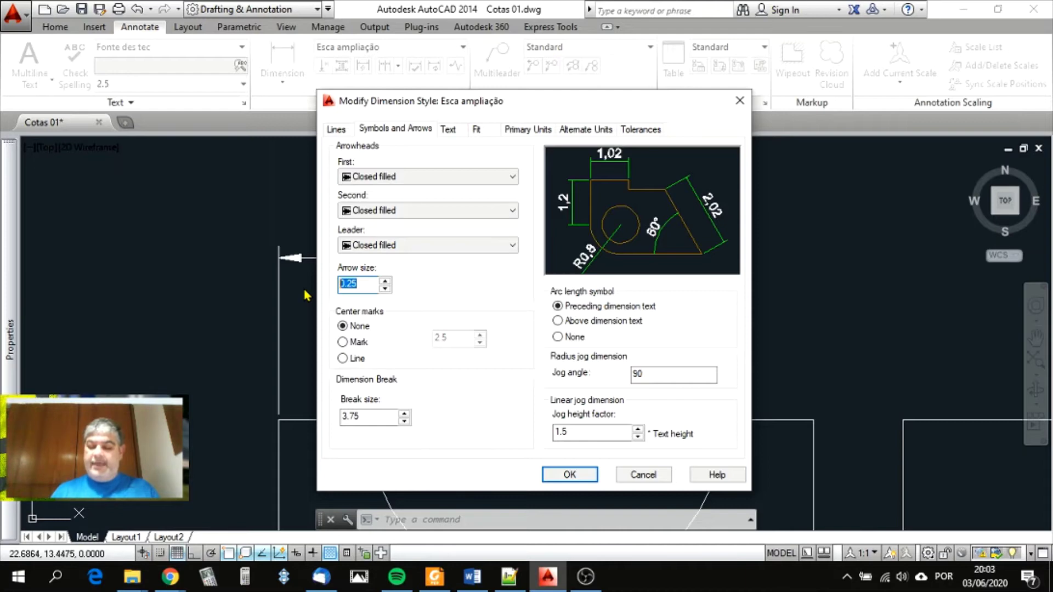
type("5")
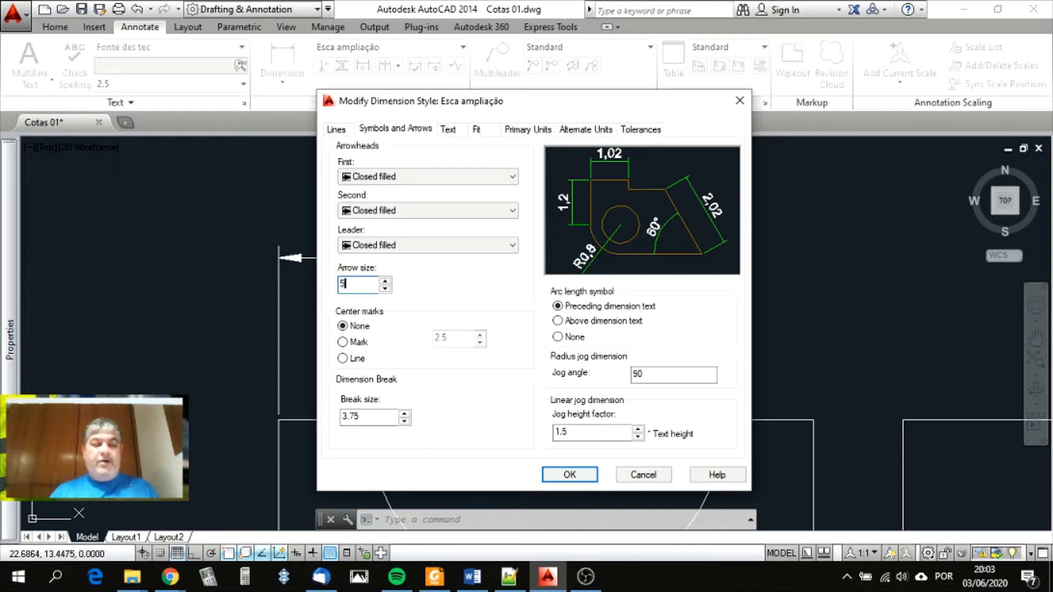
key("Tab")
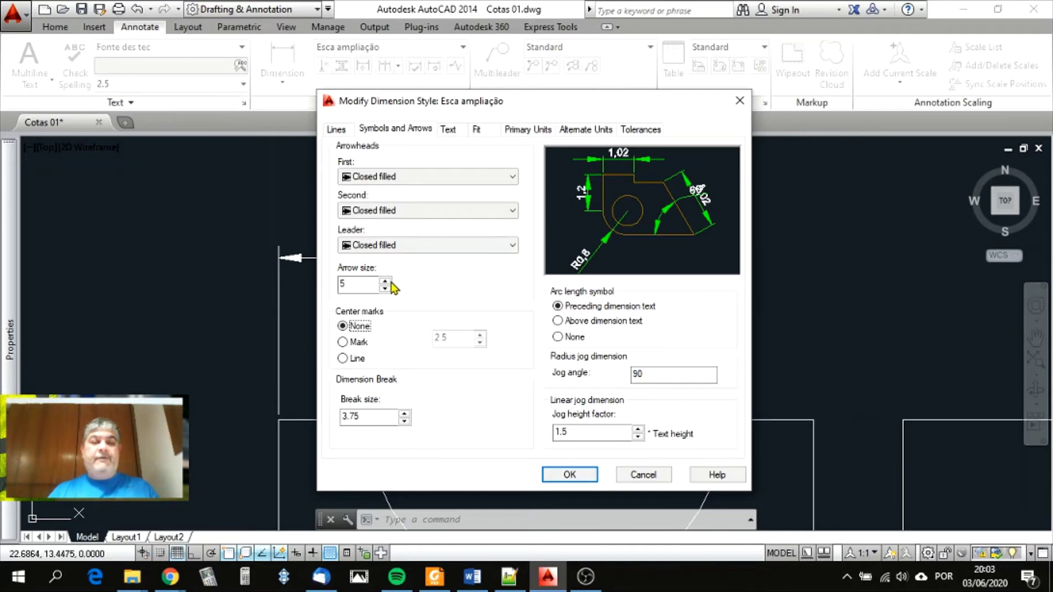
key("shift+Tab")
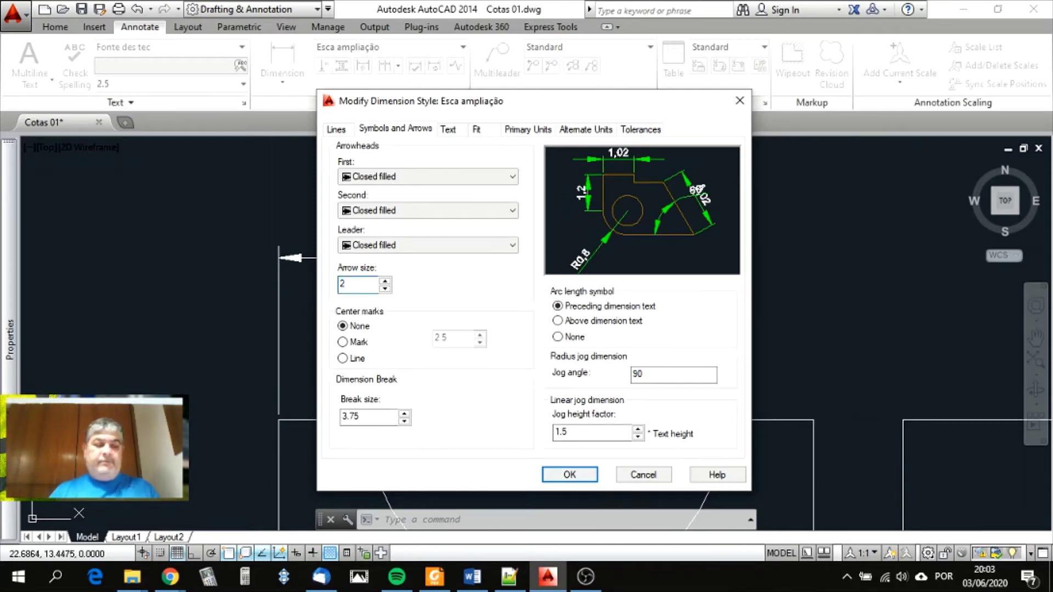
key("Tab")
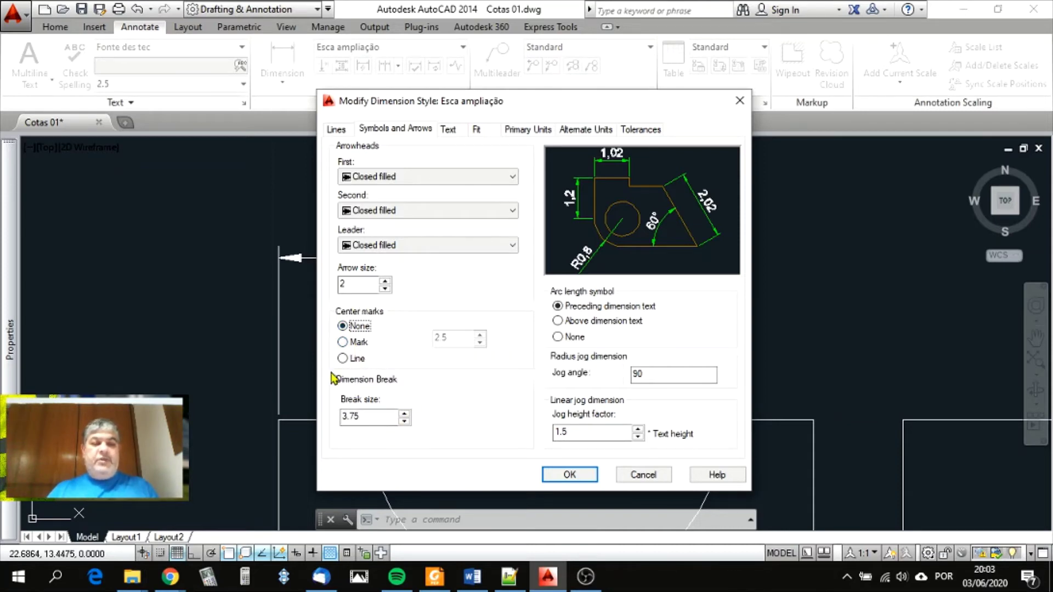
- Try a linear jog height factor of 5 and return it to 1.5
double_click(617, 437)
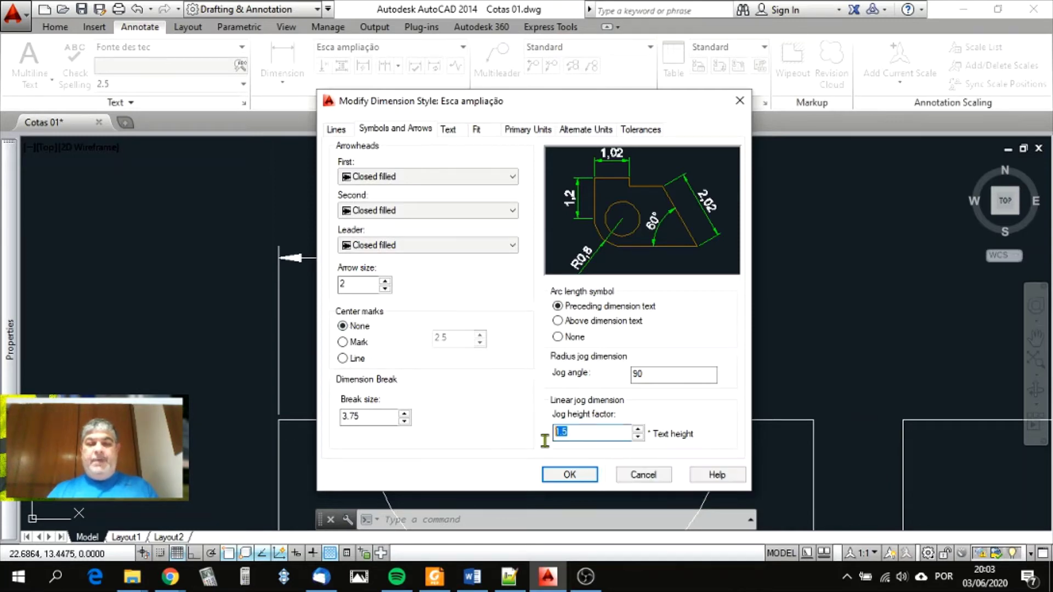
type("5")
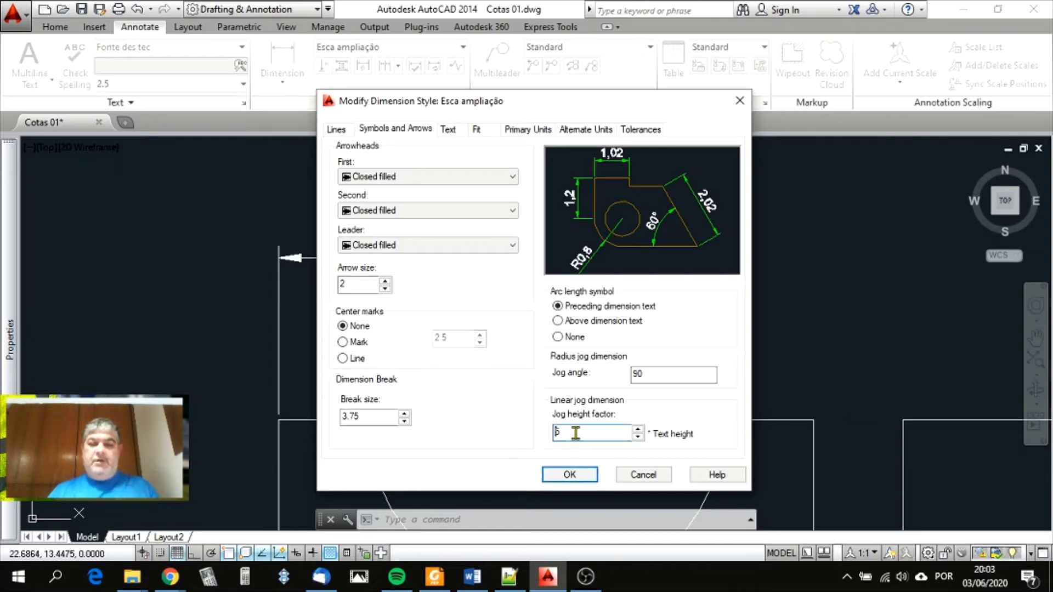
left_click_drag(576, 434, 508, 433)
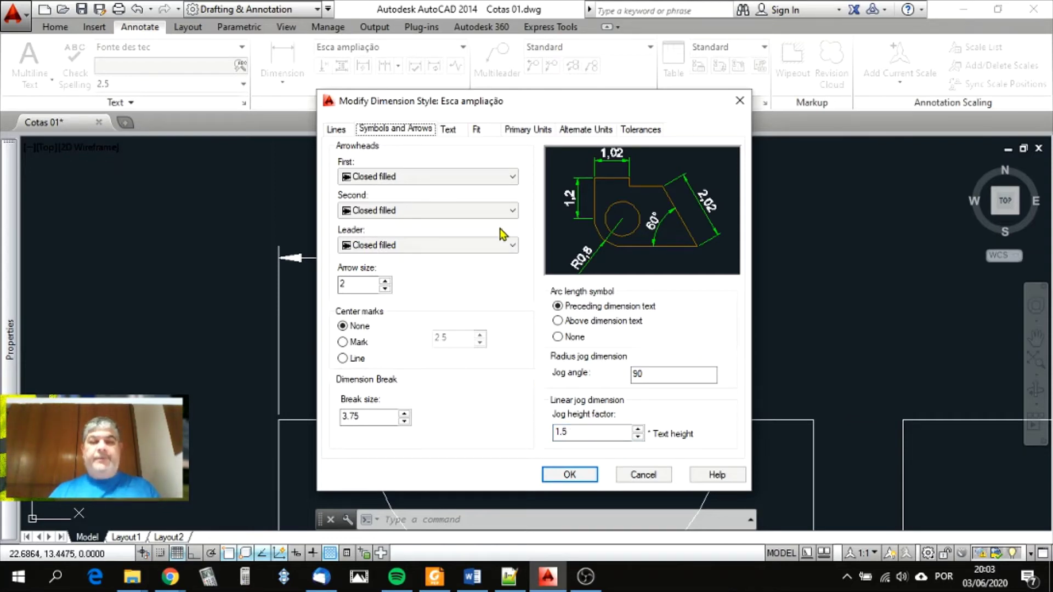
- Set the style's dimension text to the Fonte des tec text style and its text color to Green
left_click(453, 131)
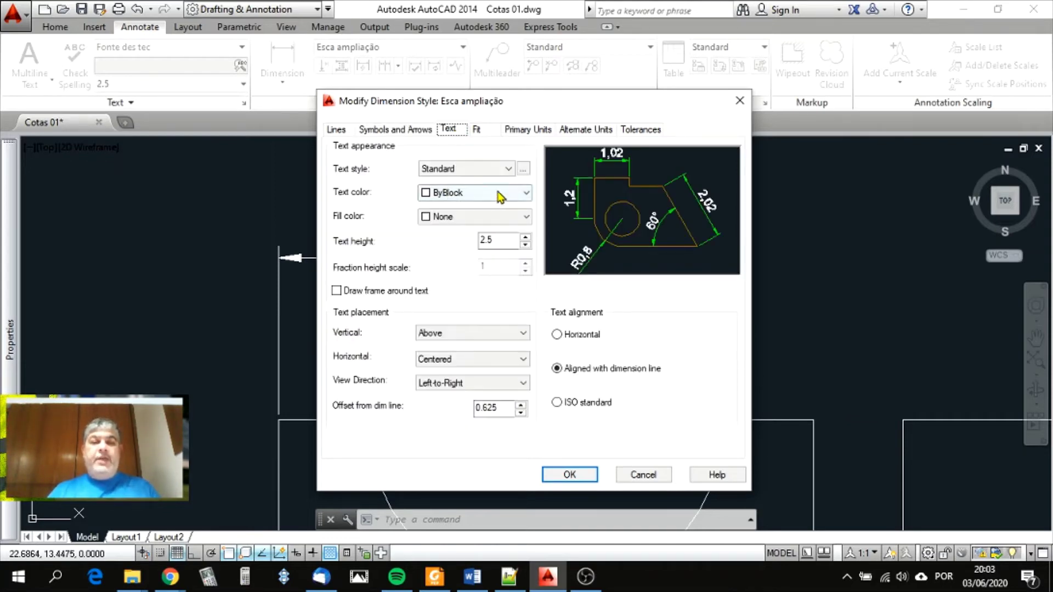
left_click(509, 171)
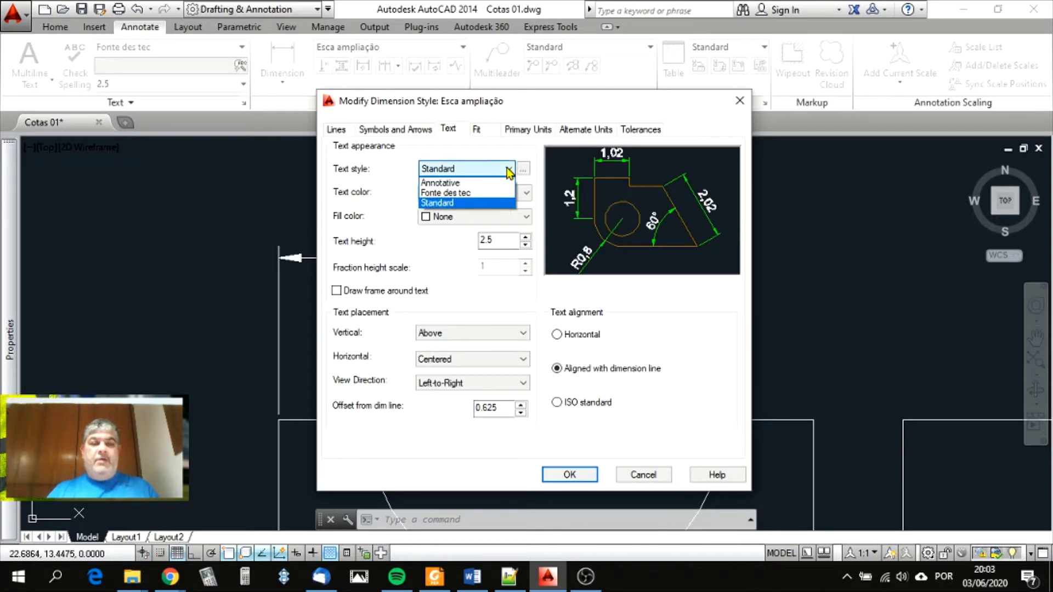
left_click(460, 195)
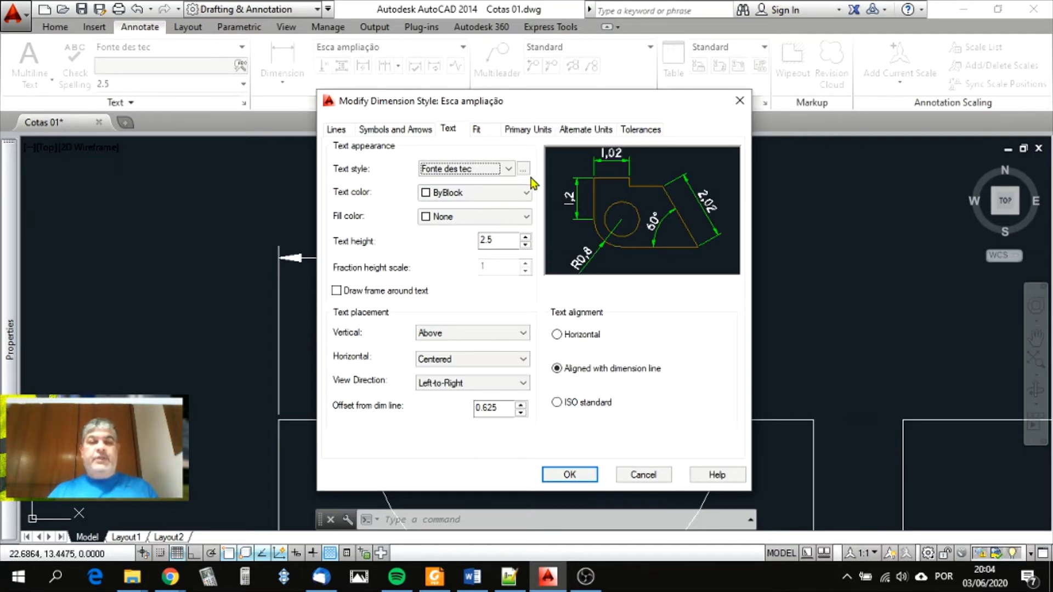
left_click(508, 169)
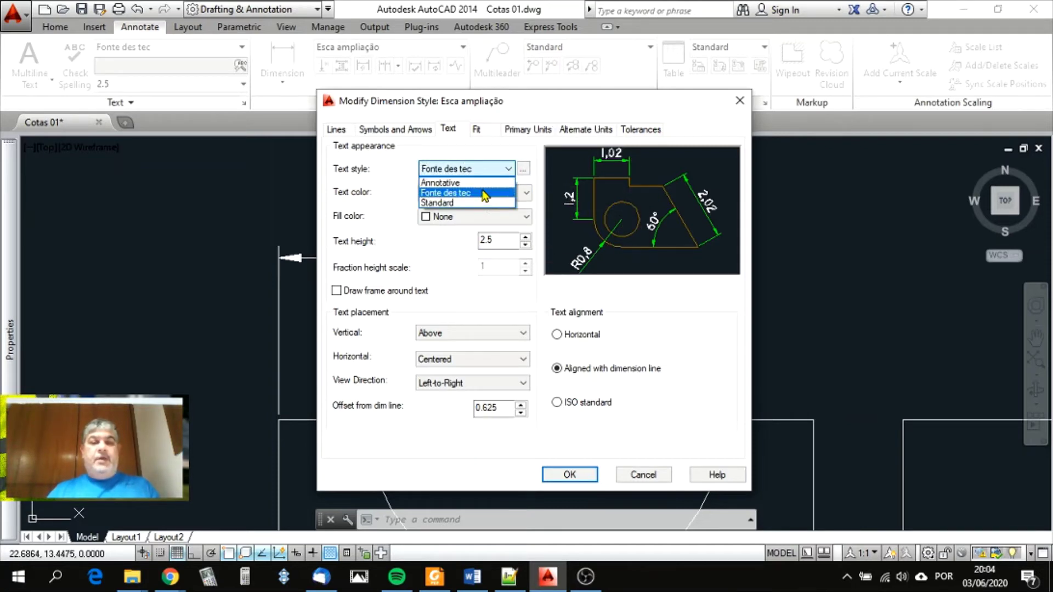
left_click(477, 290)
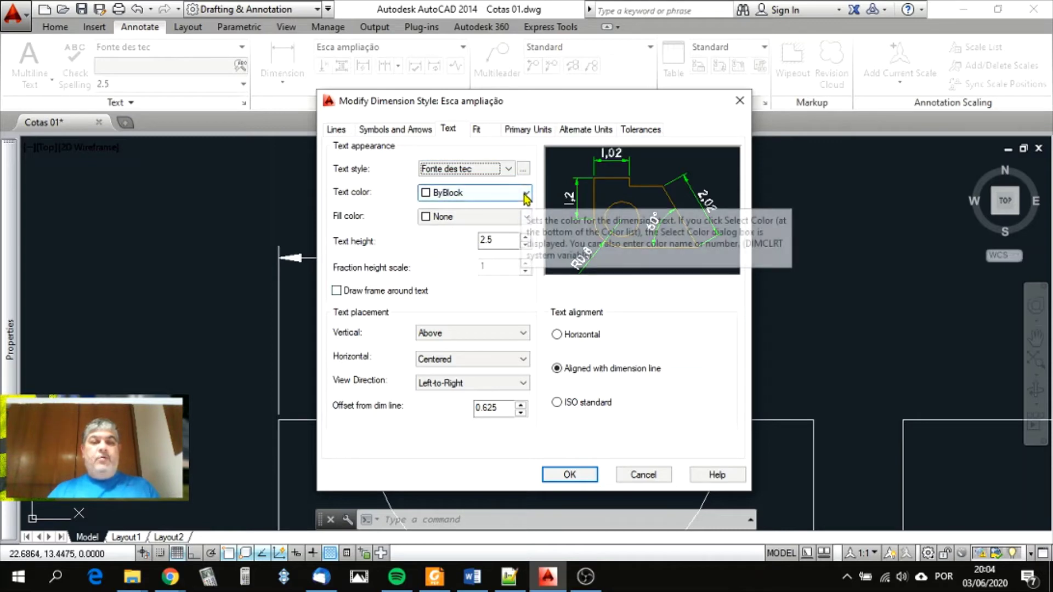
left_click(527, 195)
left_click(456, 262)
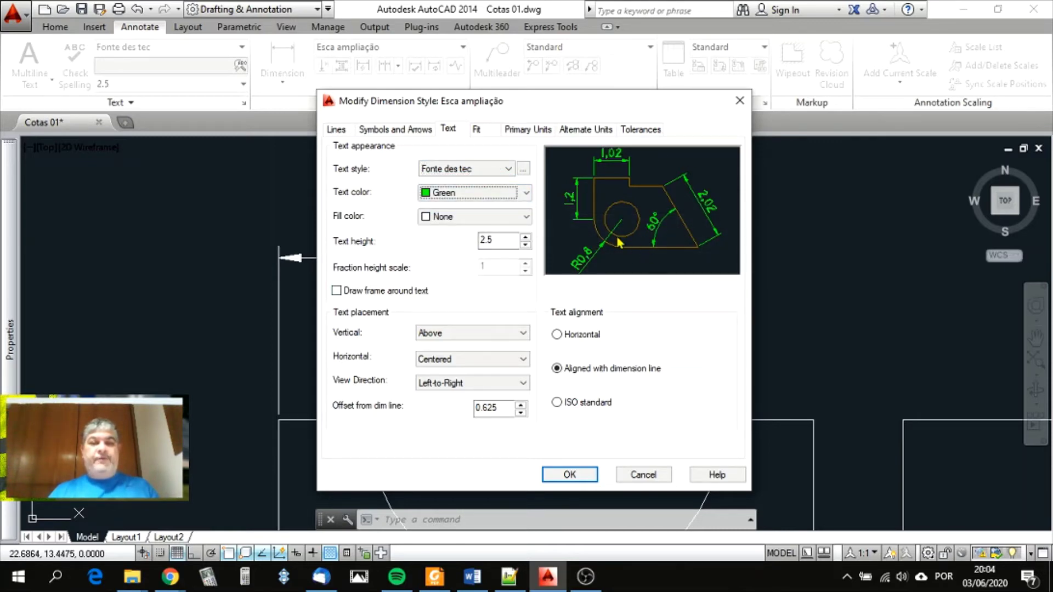
- Try a Red fill color behind the dimension text and return the fill to None
left_click(527, 217)
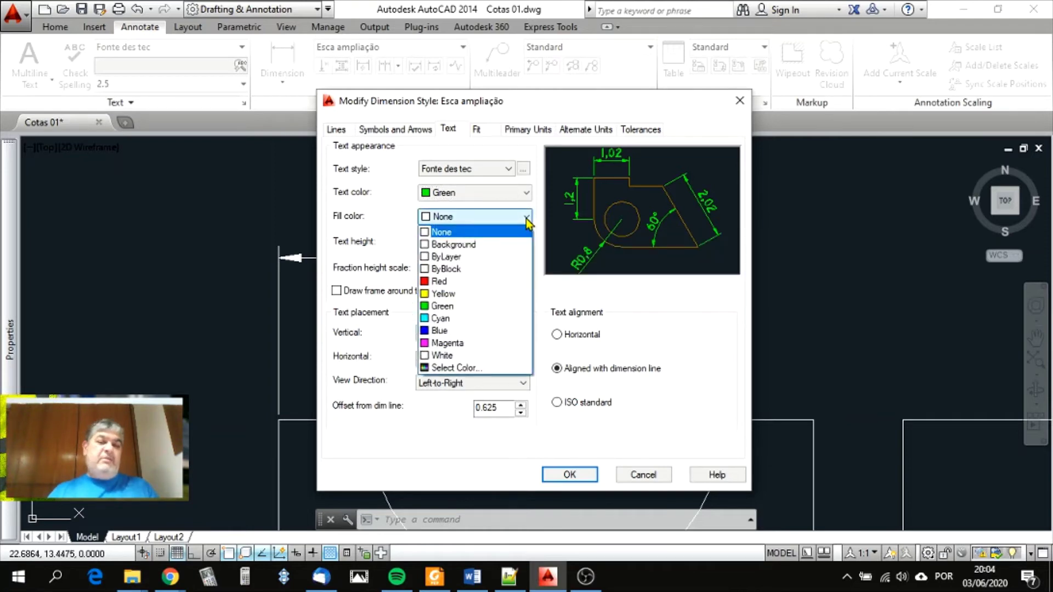
left_click(442, 281)
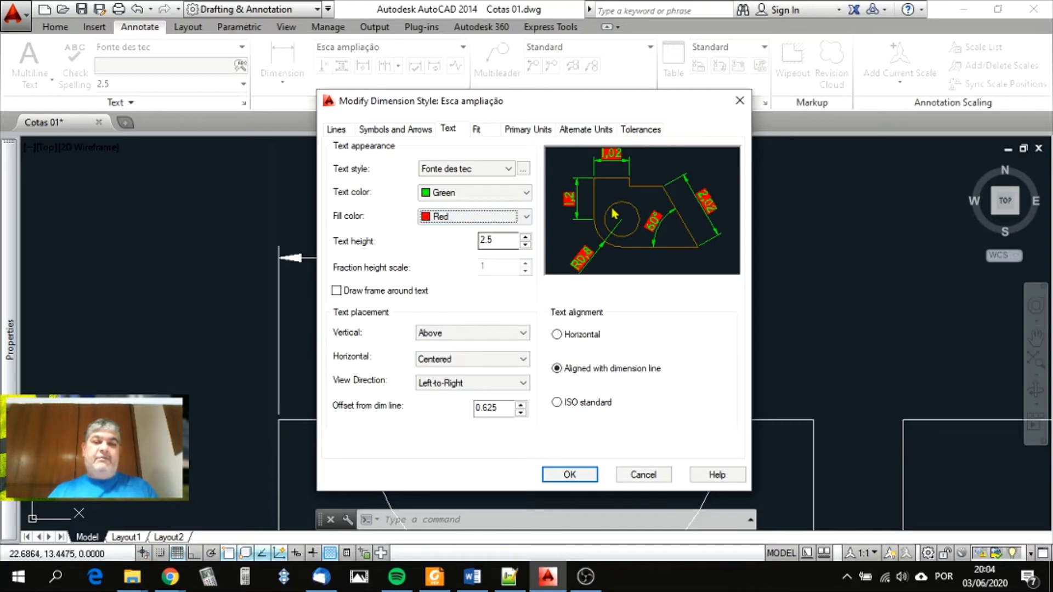
left_click(531, 218)
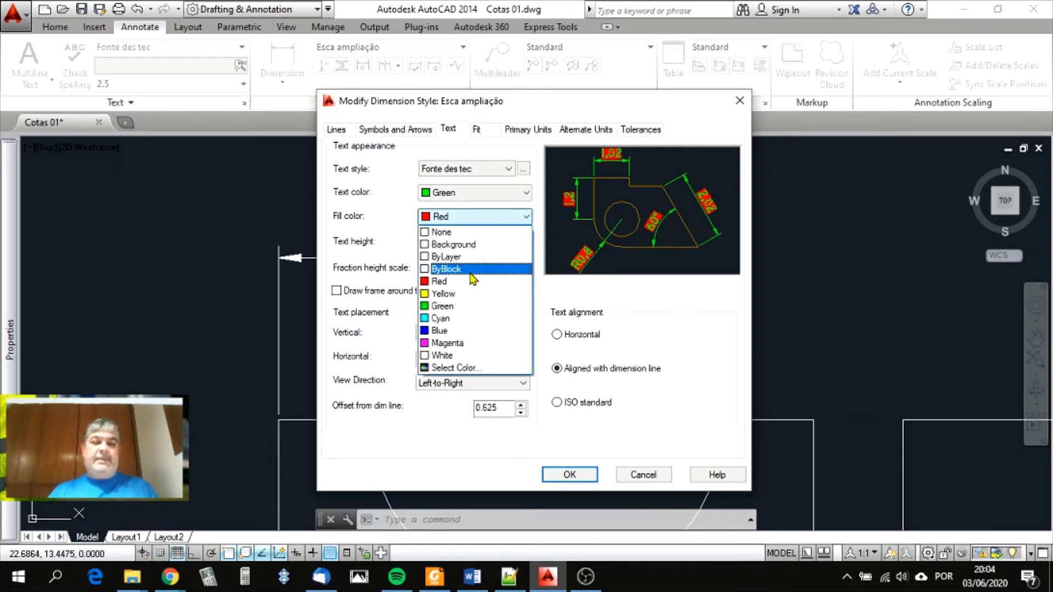
left_click(472, 232)
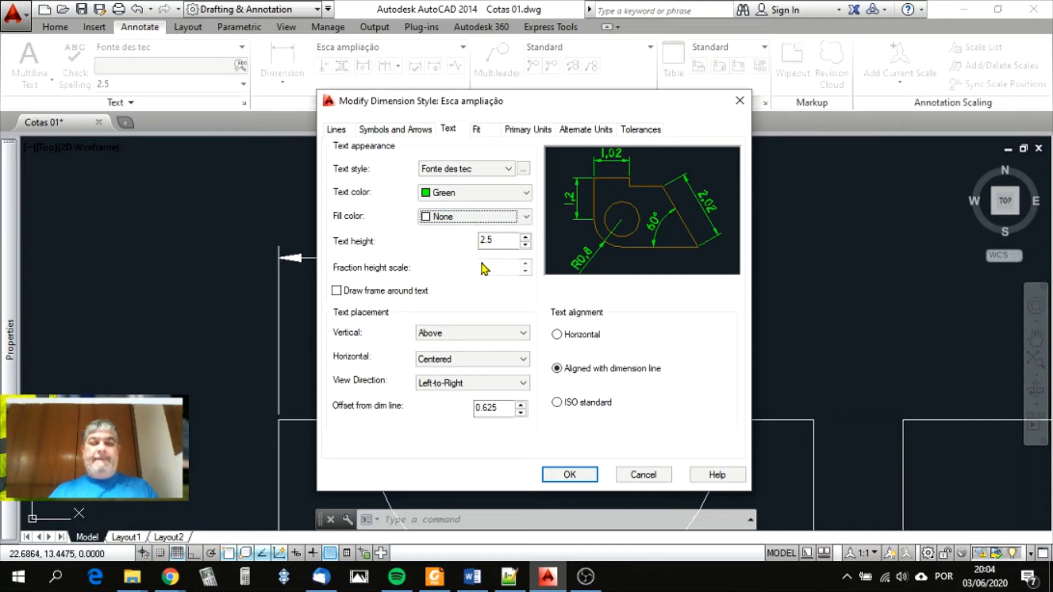
- Try text heights of 0.5 and 5 for the dimension text, and settle on a height of 2
double_click(496, 240)
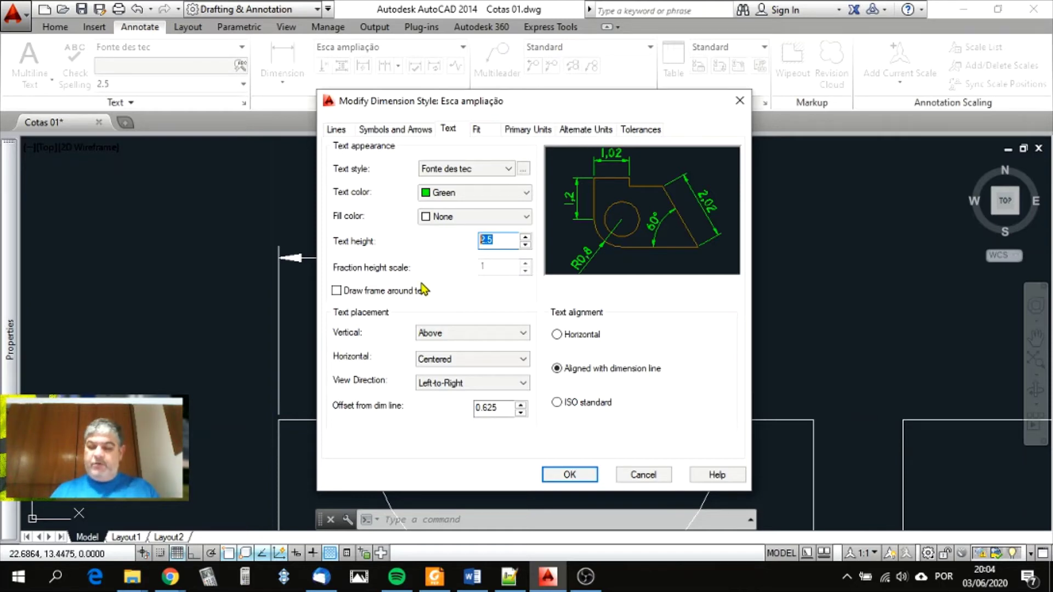
type(".5")
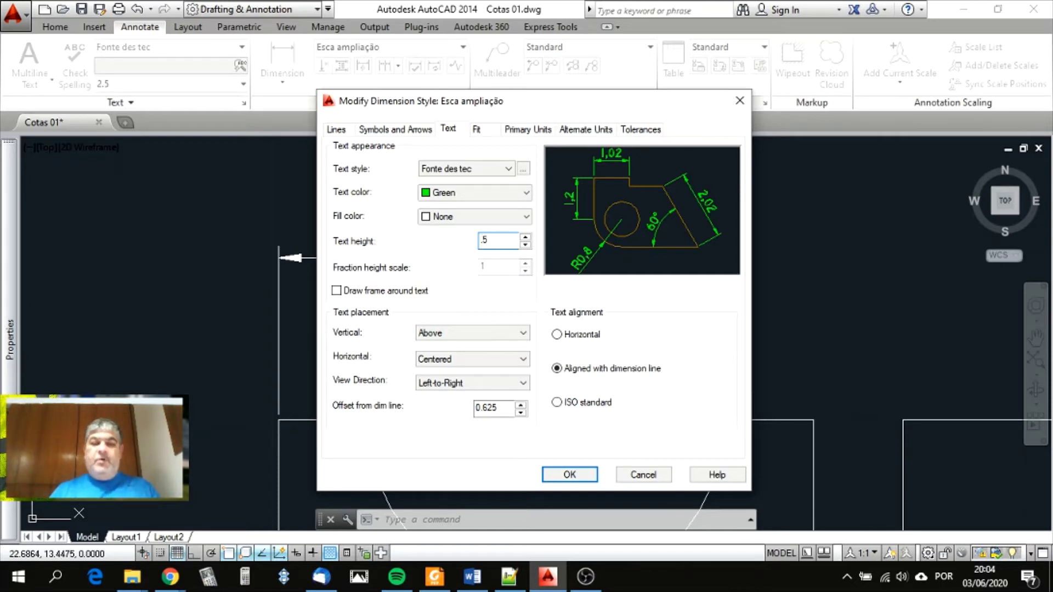
key("Tab")
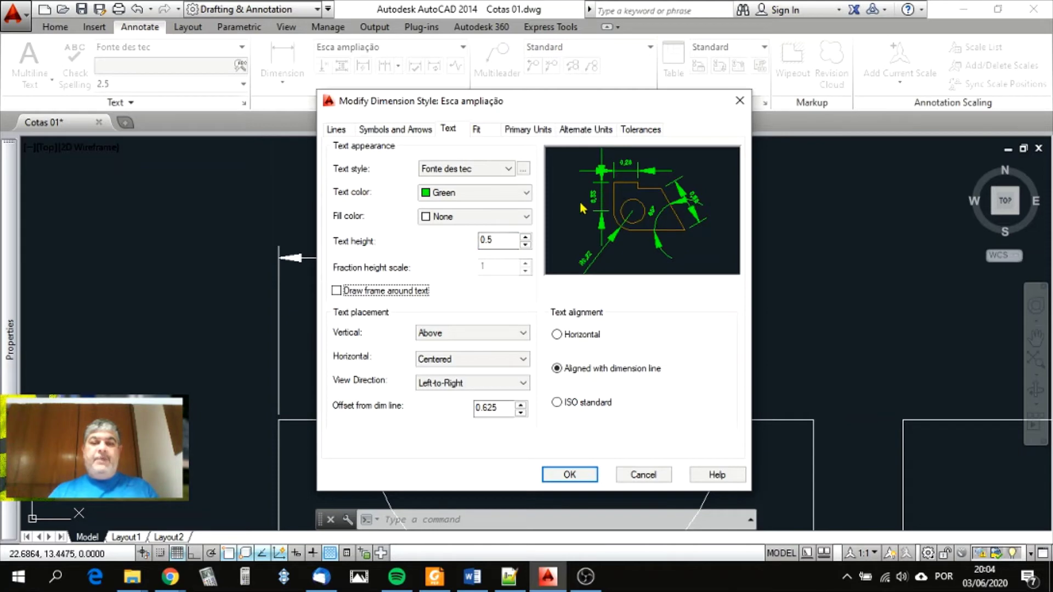
double_click(503, 241)
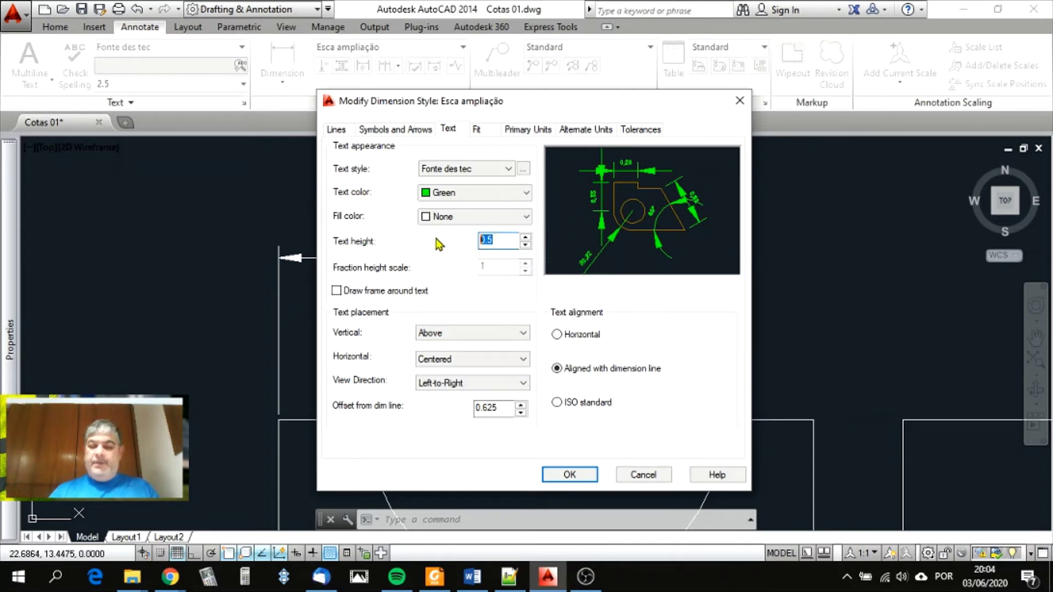
type("5")
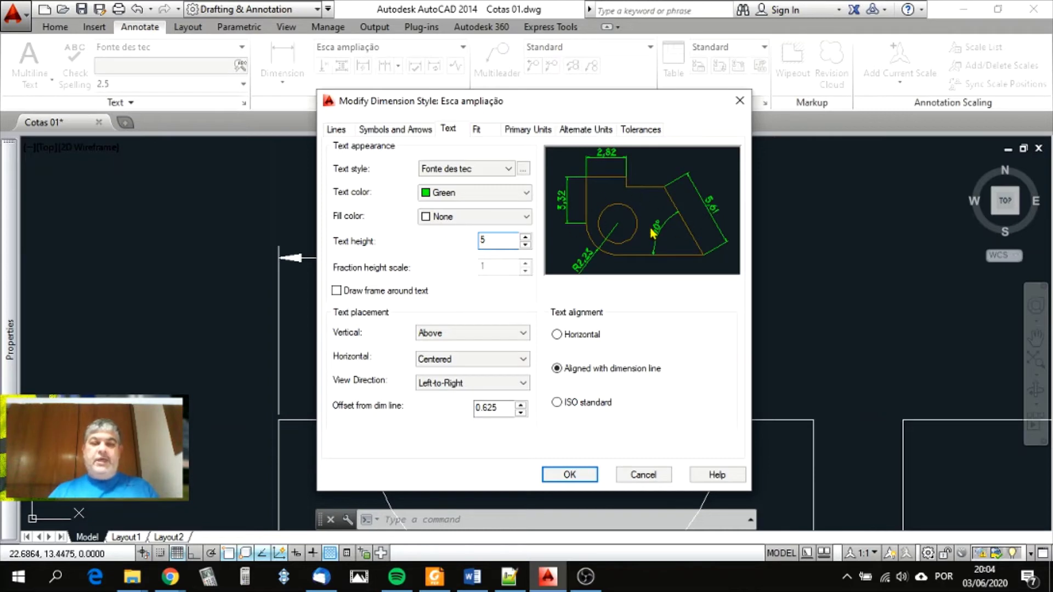
double_click(487, 241)
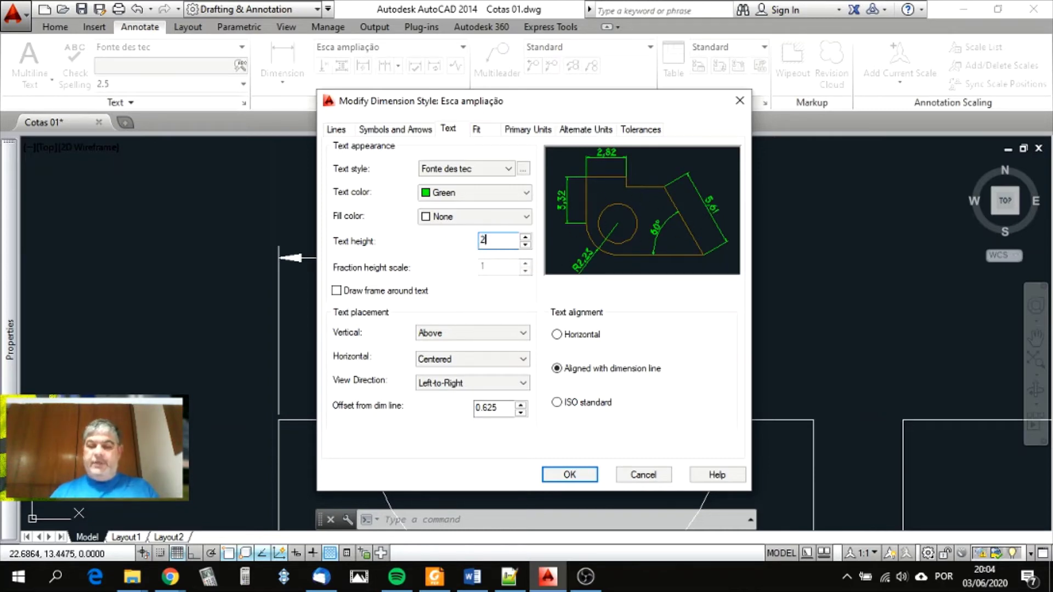
key("Tab")
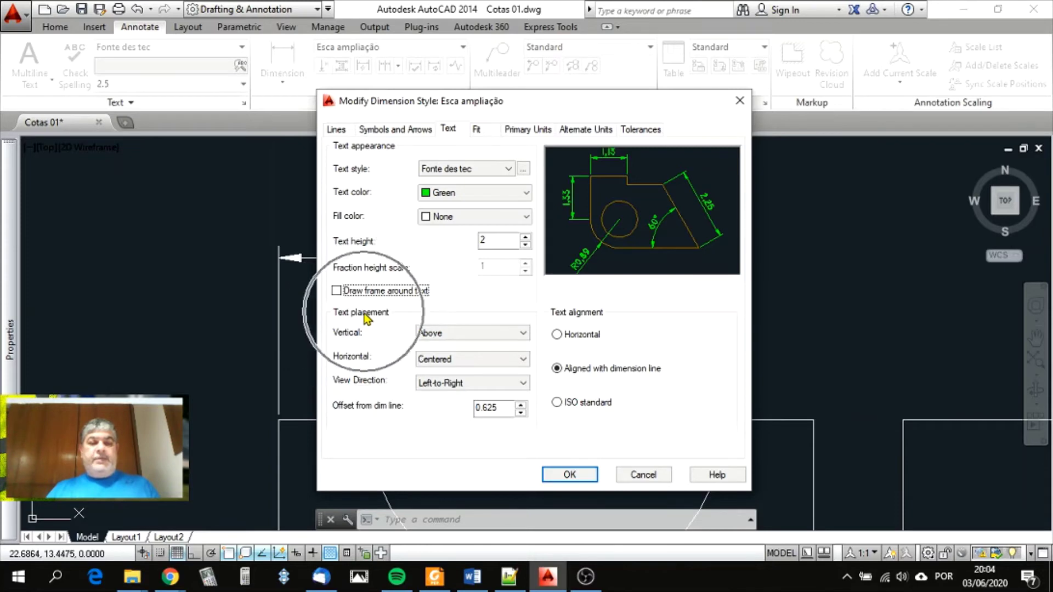
- Try the Centered, Outside, JIS and Below vertical placements for the dimension text, and return it to Above
left_click(523, 334)
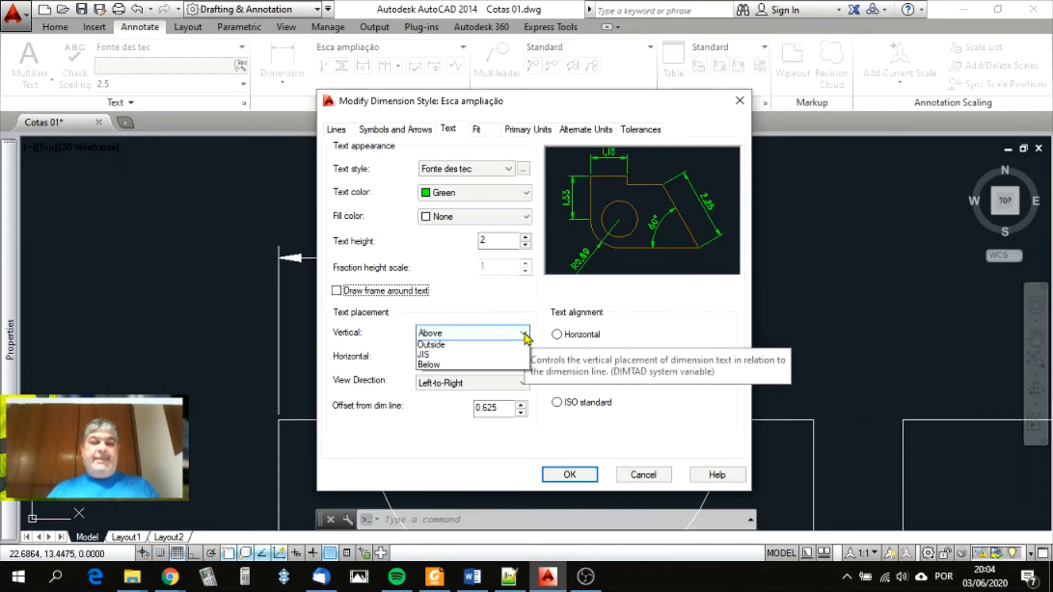
left_click(487, 347)
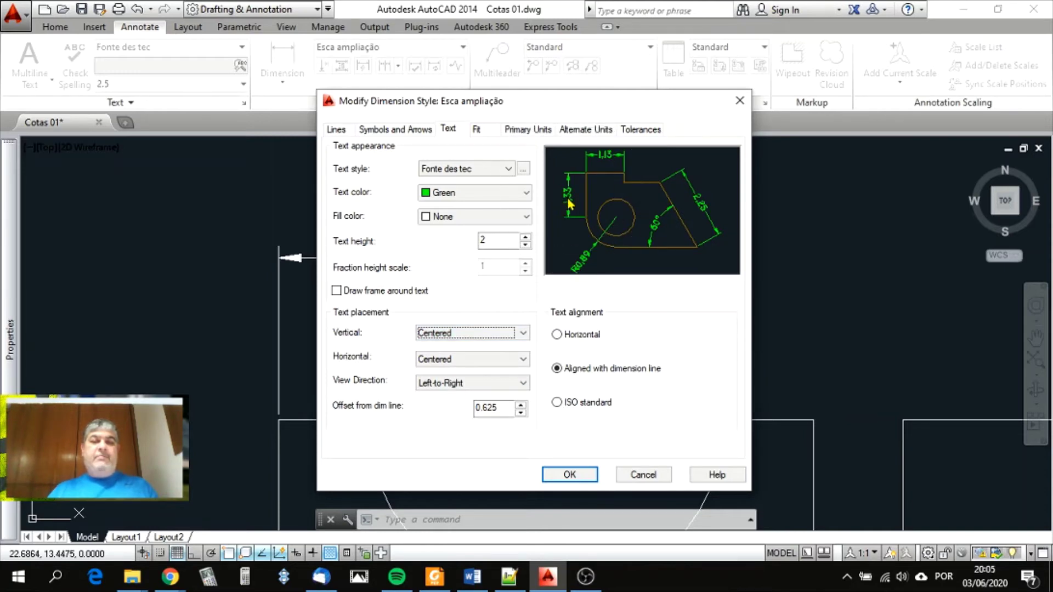
left_click(522, 333)
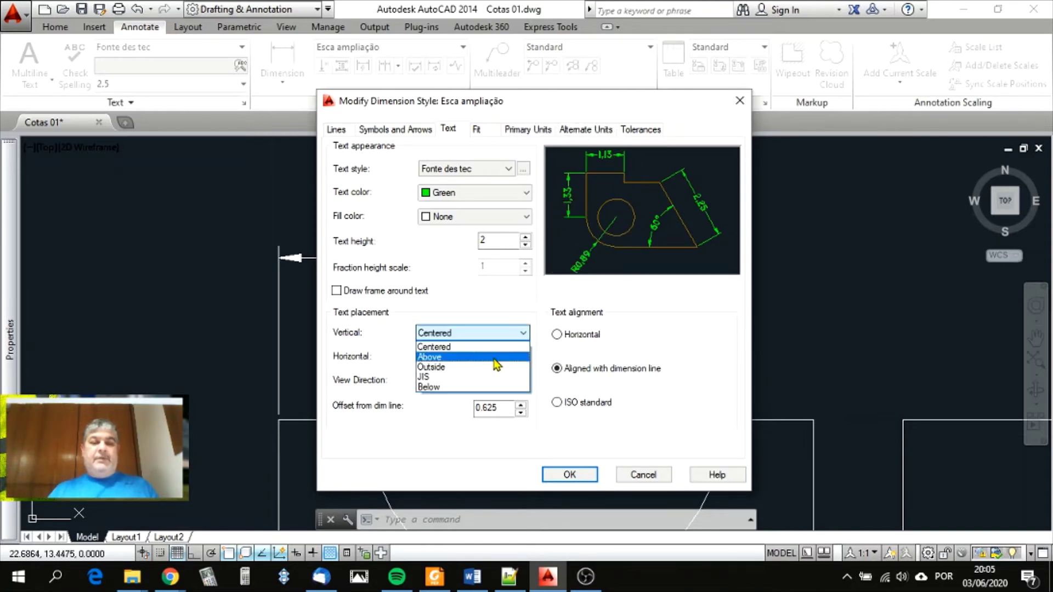
left_click(475, 367)
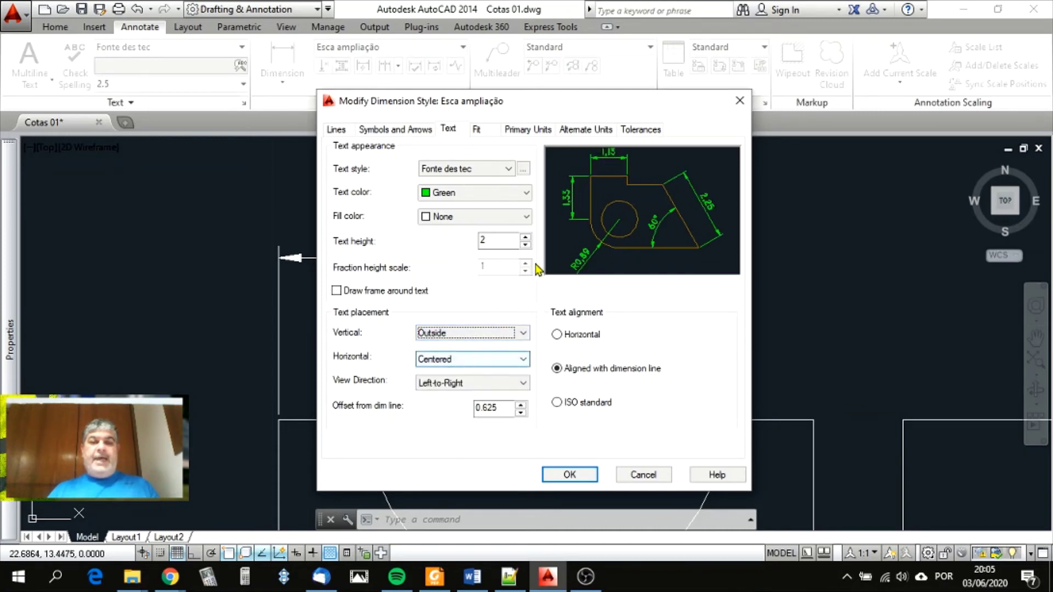
left_click(524, 334)
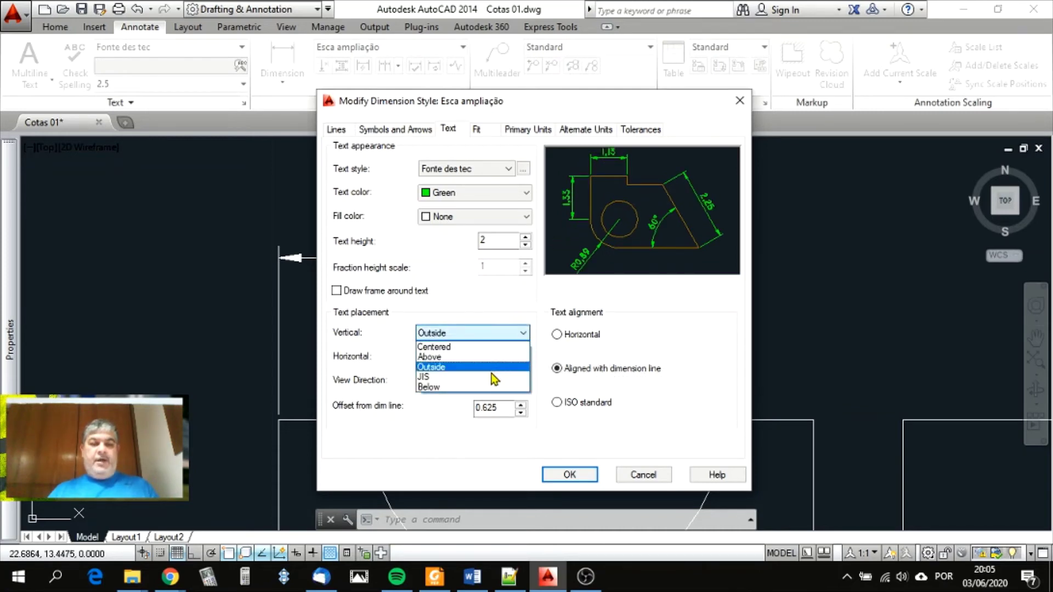
left_click(483, 380)
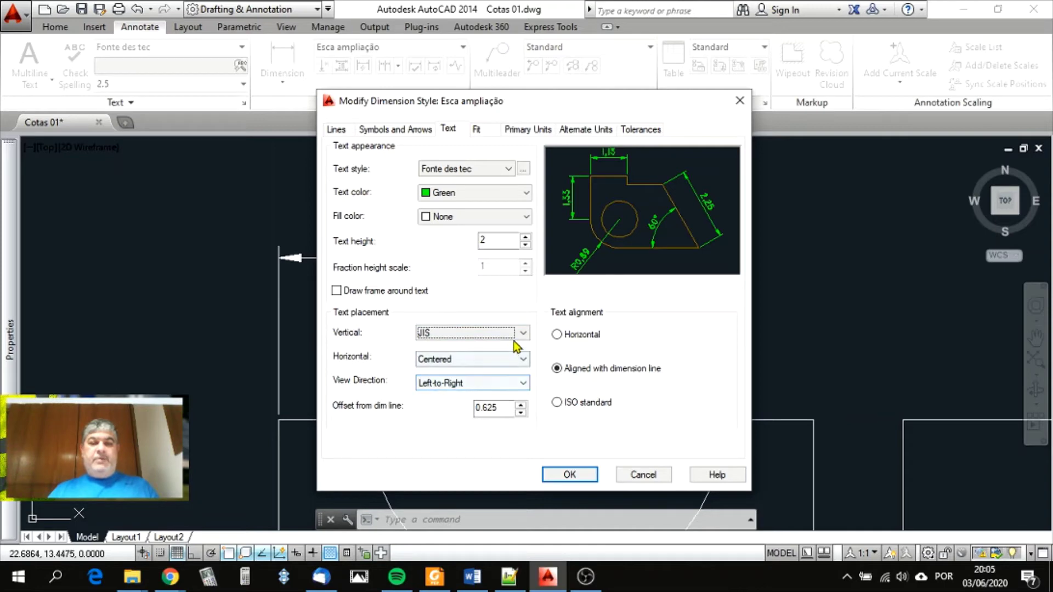
left_click(521, 334)
left_click(471, 387)
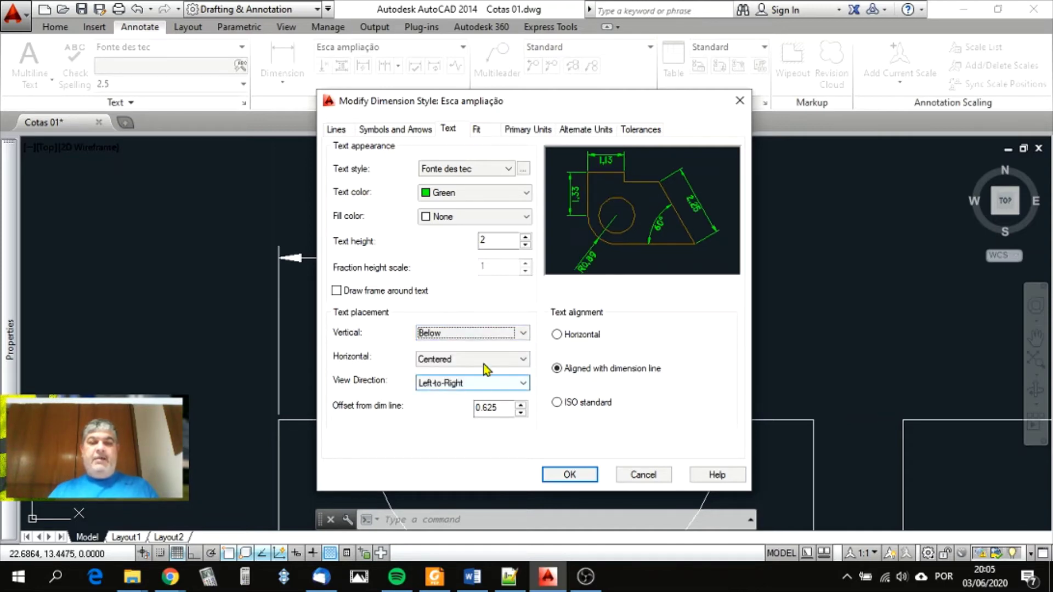
left_click(523, 333)
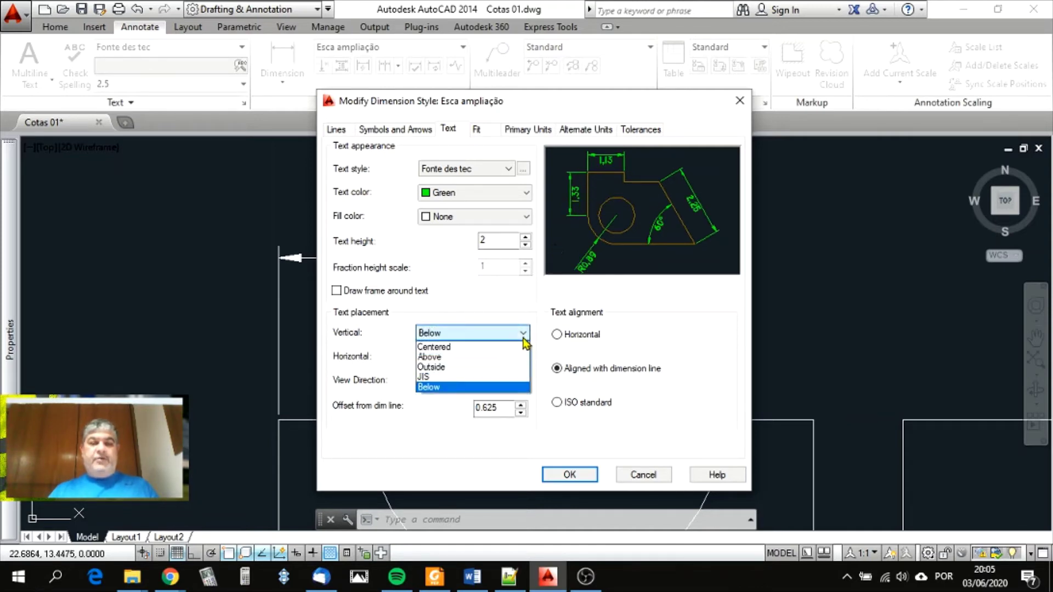
left_click(458, 357)
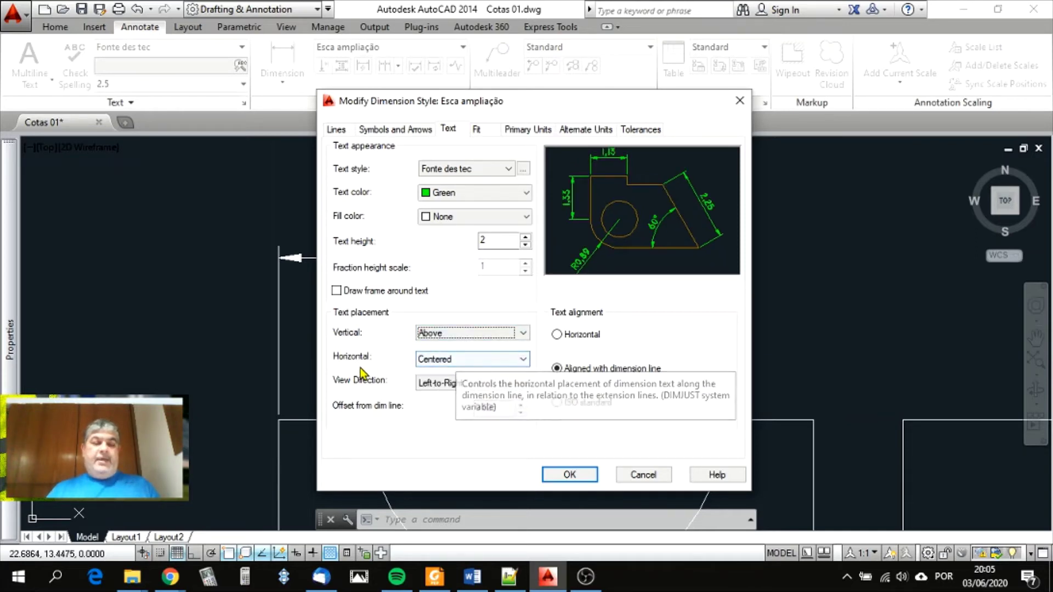
- Try the At Ext Line 1 and 2 and Over Ext Line 1 and 2 horizontal placements for the dimension text, and return it to Centered
left_click(523, 360)
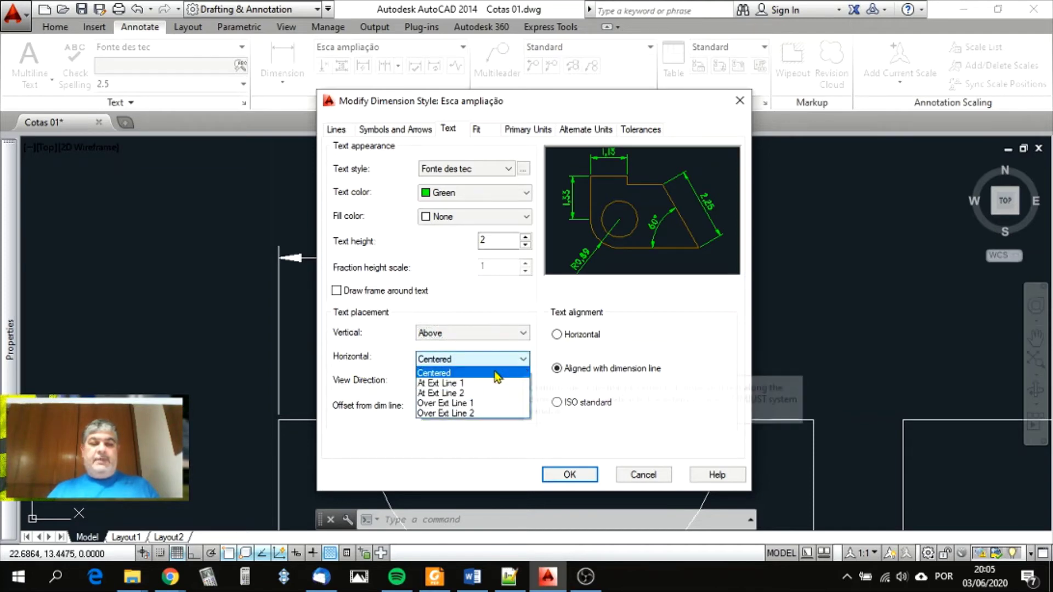
left_click(456, 383)
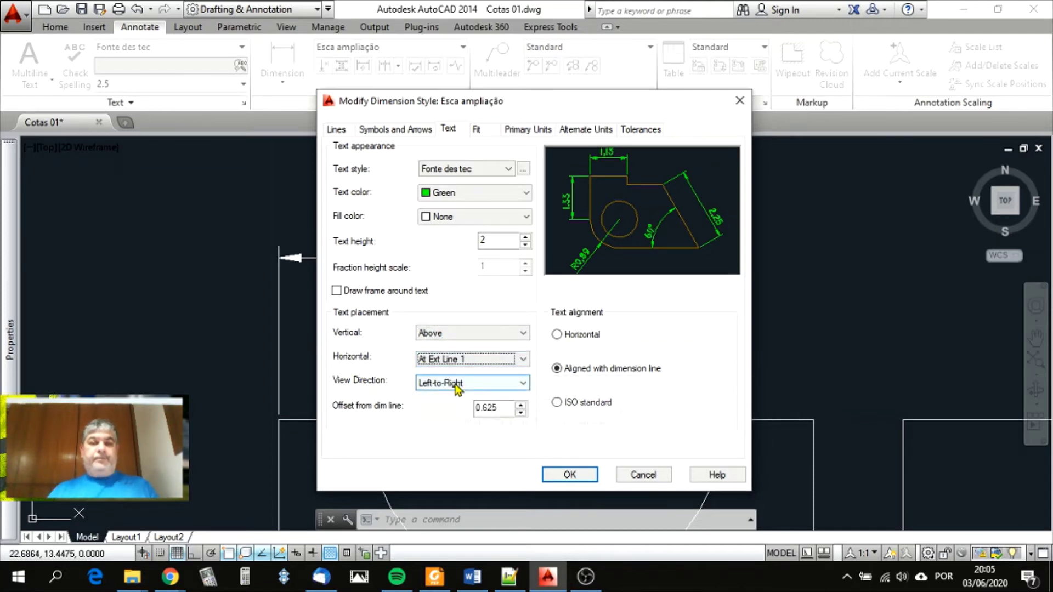
left_click(523, 360)
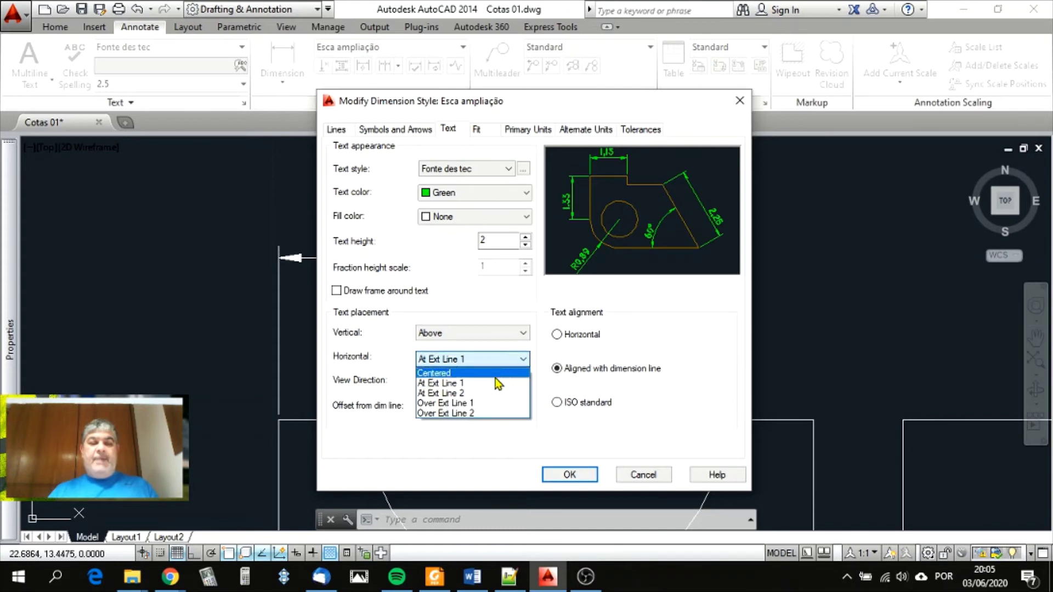
left_click(472, 393)
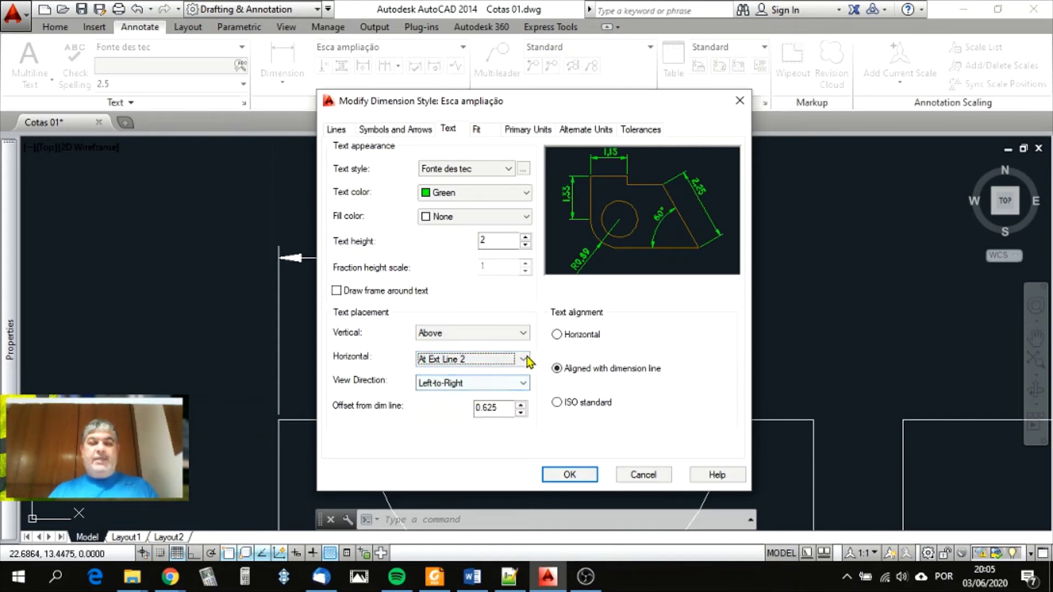
left_click(483, 359)
left_click(482, 405)
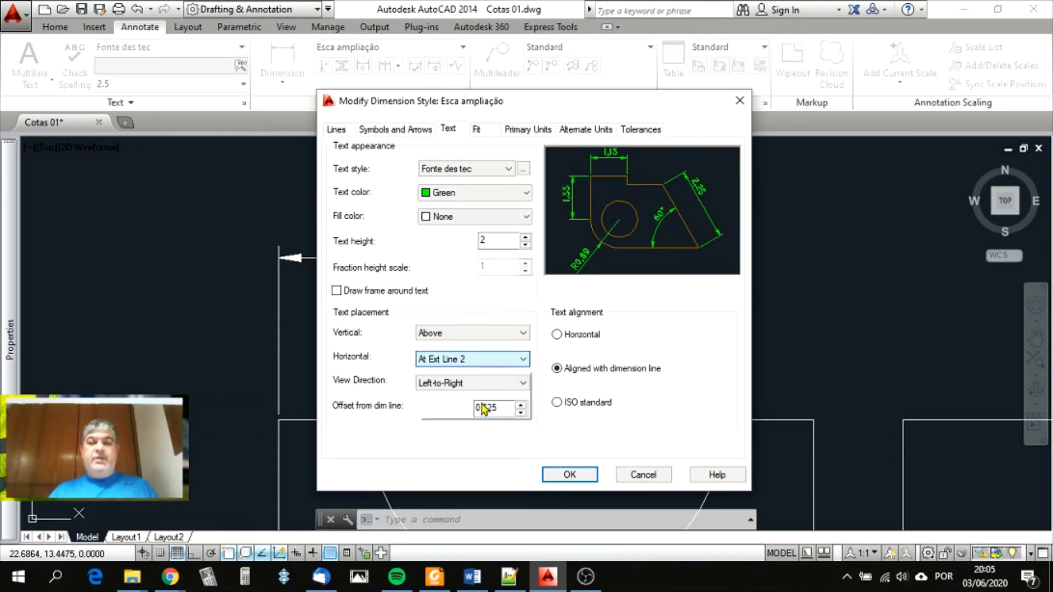
left_click(523, 359)
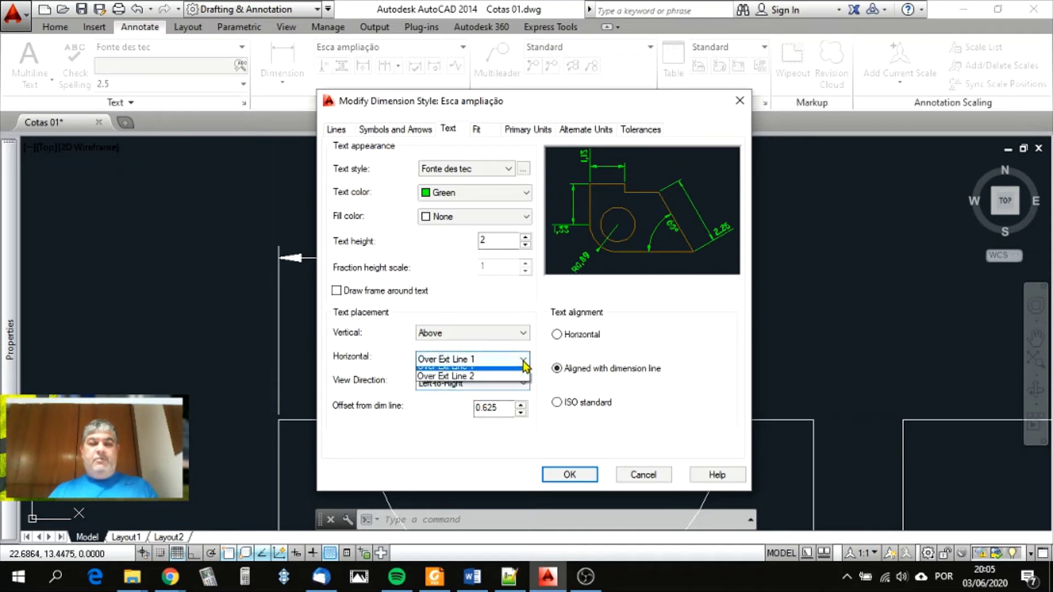
left_click(476, 417)
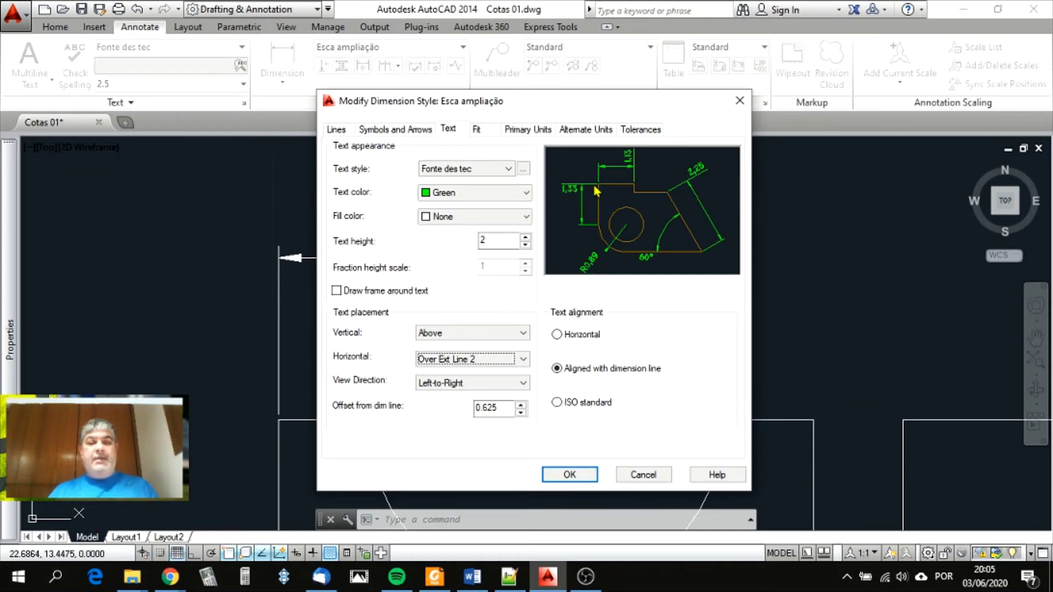
left_click(523, 360)
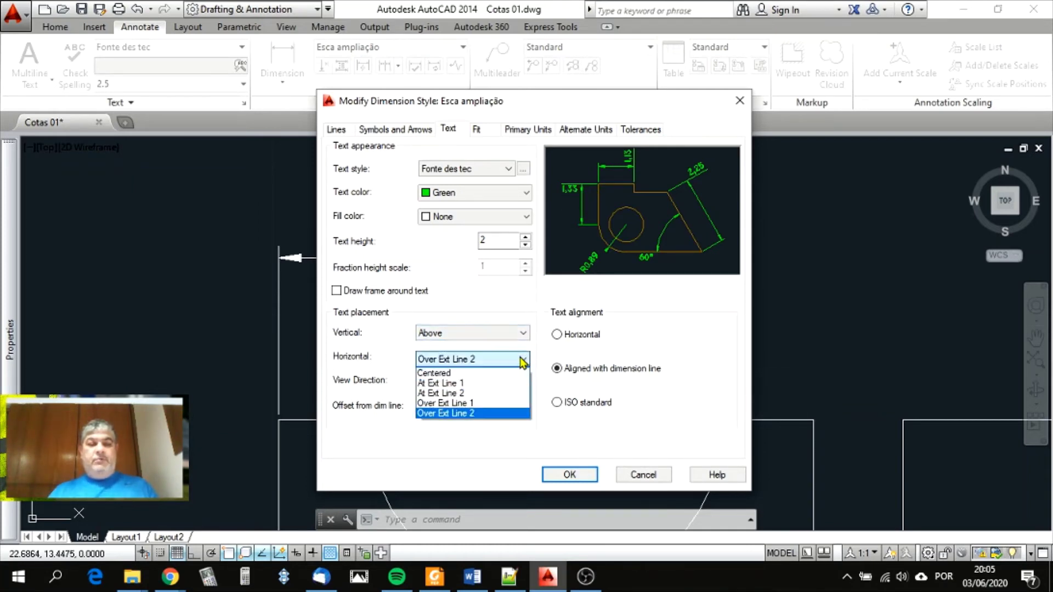
left_click(476, 374)
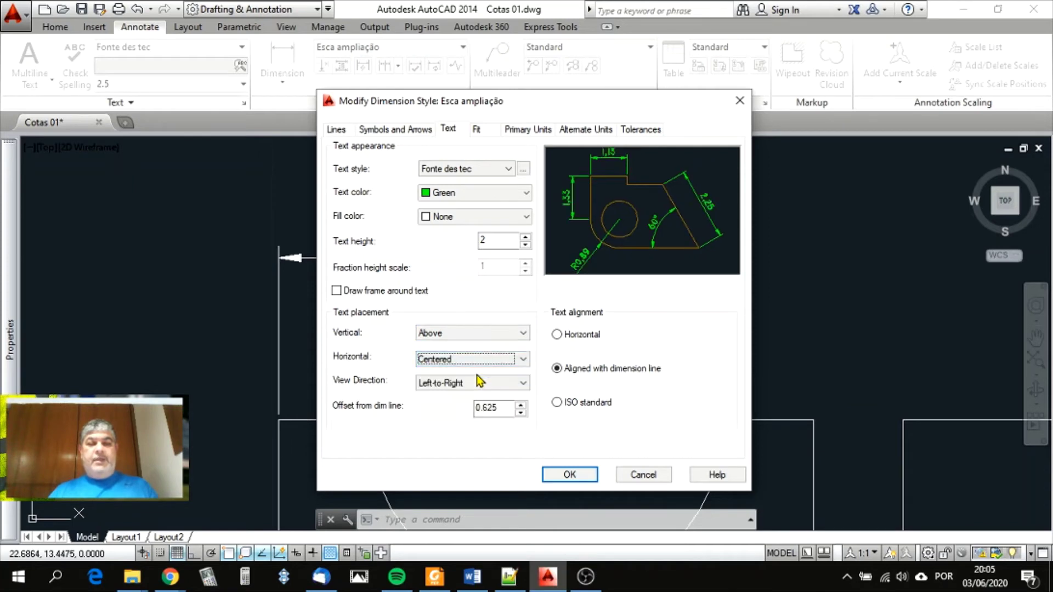
- Try a text offset of 5 from the dimension line, and settle on an offset of 0.6
left_click(526, 383)
left_click(525, 383)
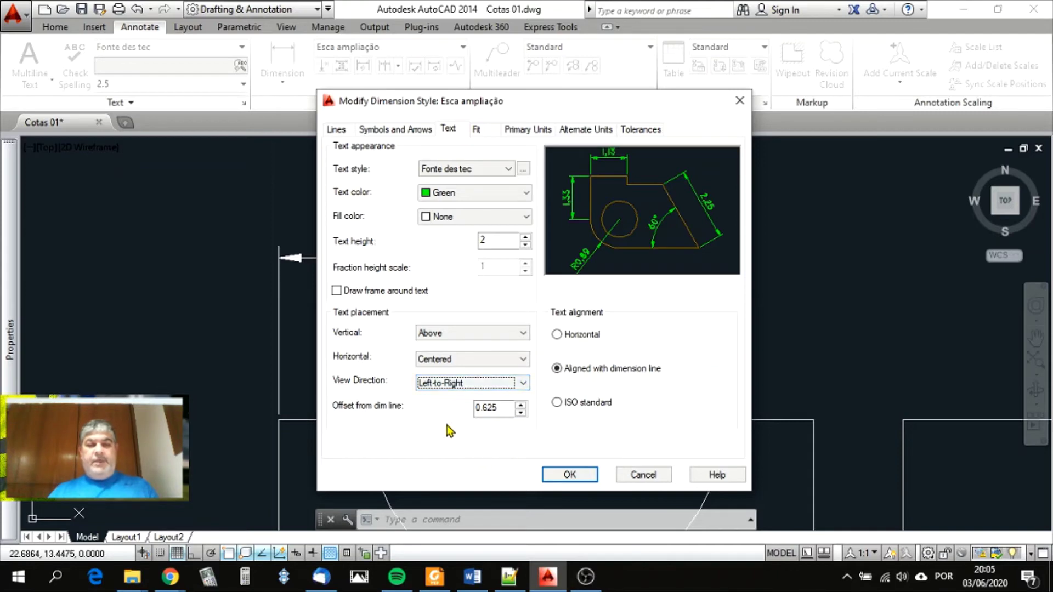
left_click(500, 408)
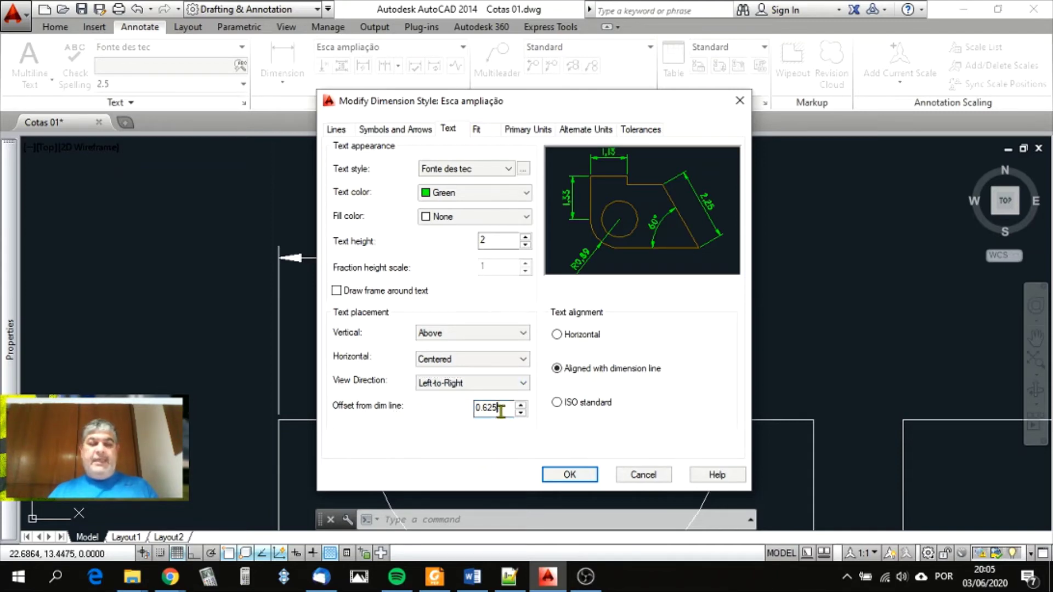
double_click(499, 411)
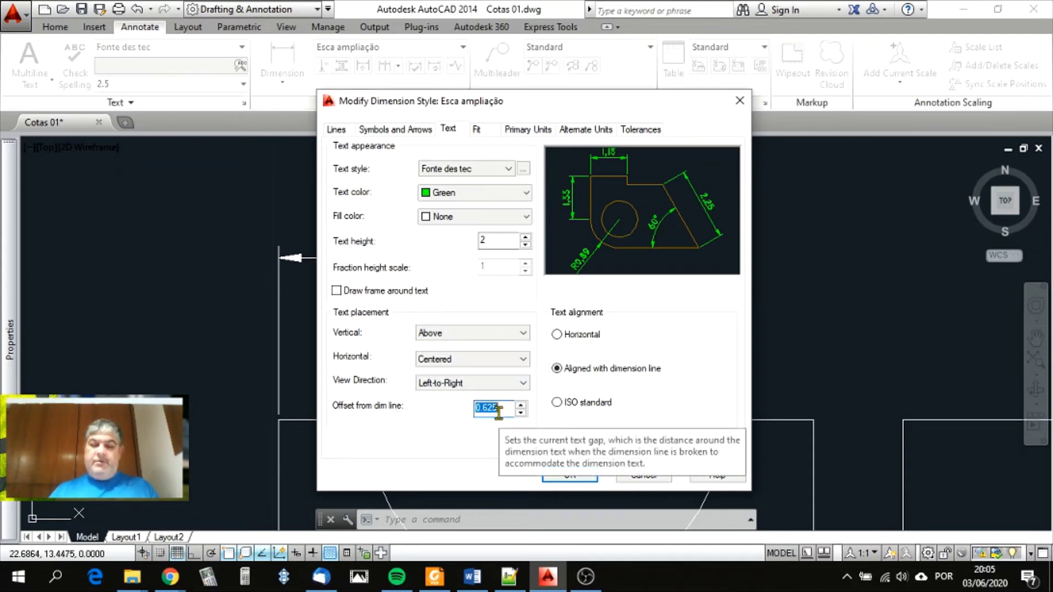
type("5")
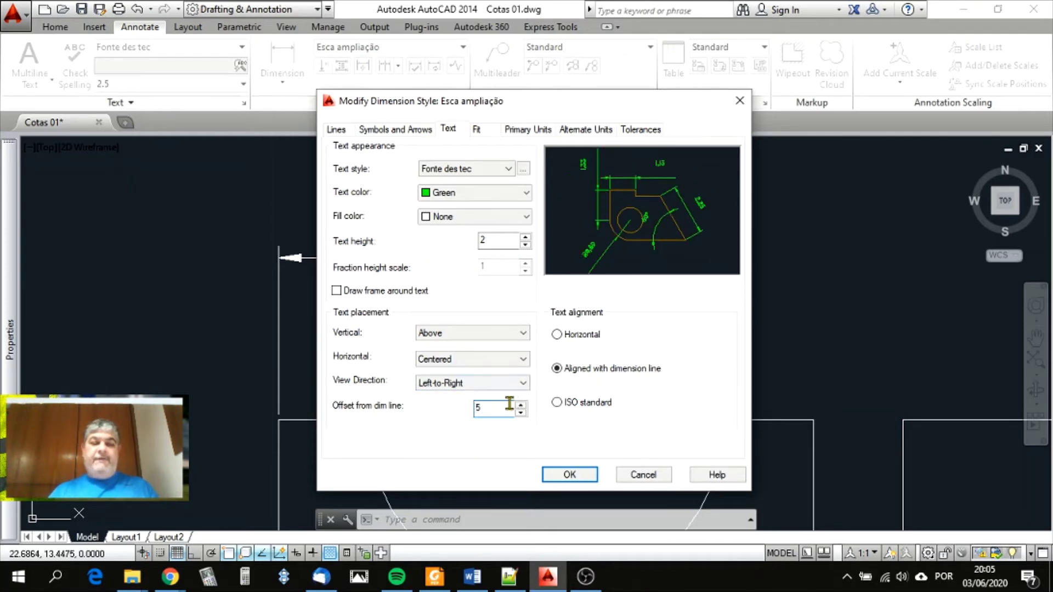
left_click_drag(501, 405, 420, 399)
type(".6")
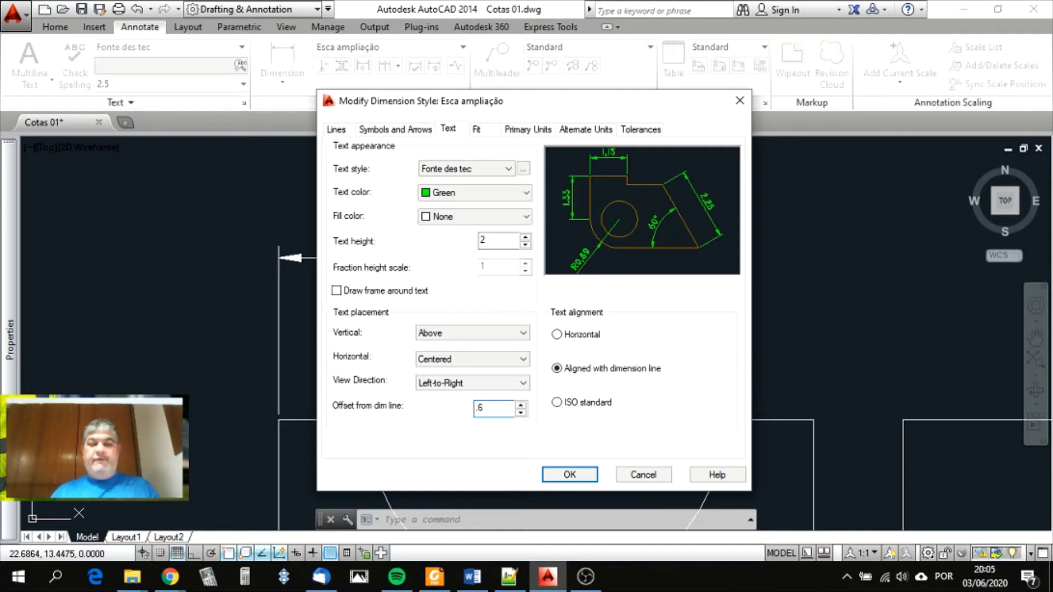
key("Tab")
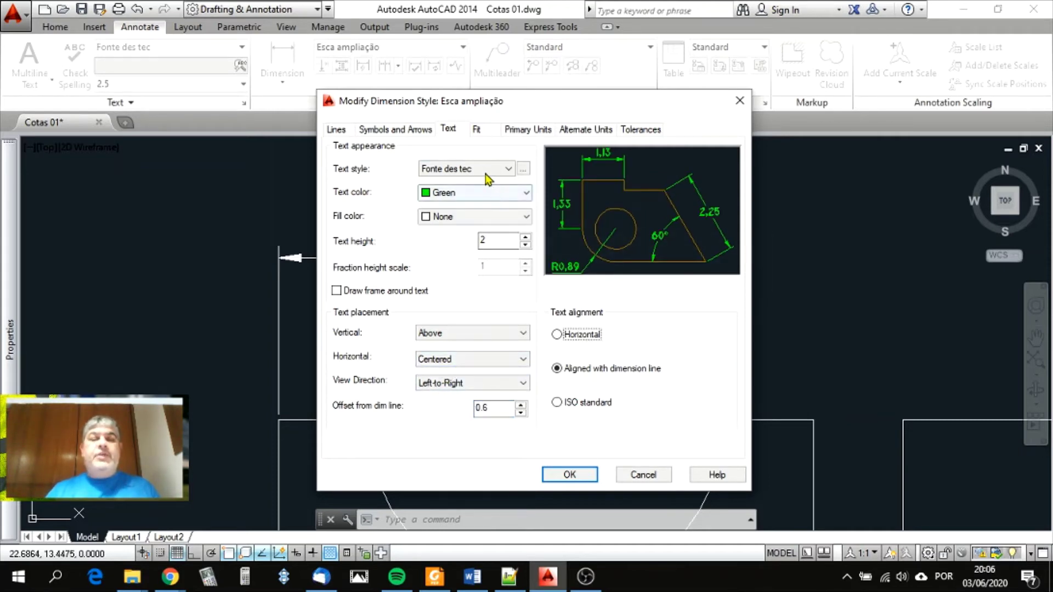
- Try the Scientific and Engineering unit formats for the style's linear dimensions, and return the format to Decimal
left_click(490, 133)
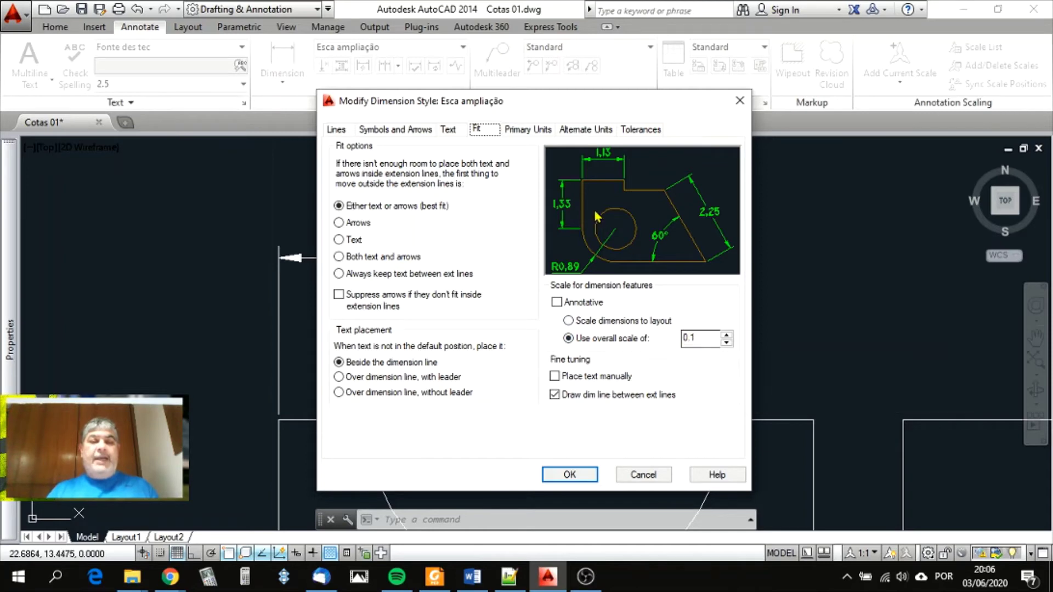
left_click(530, 130)
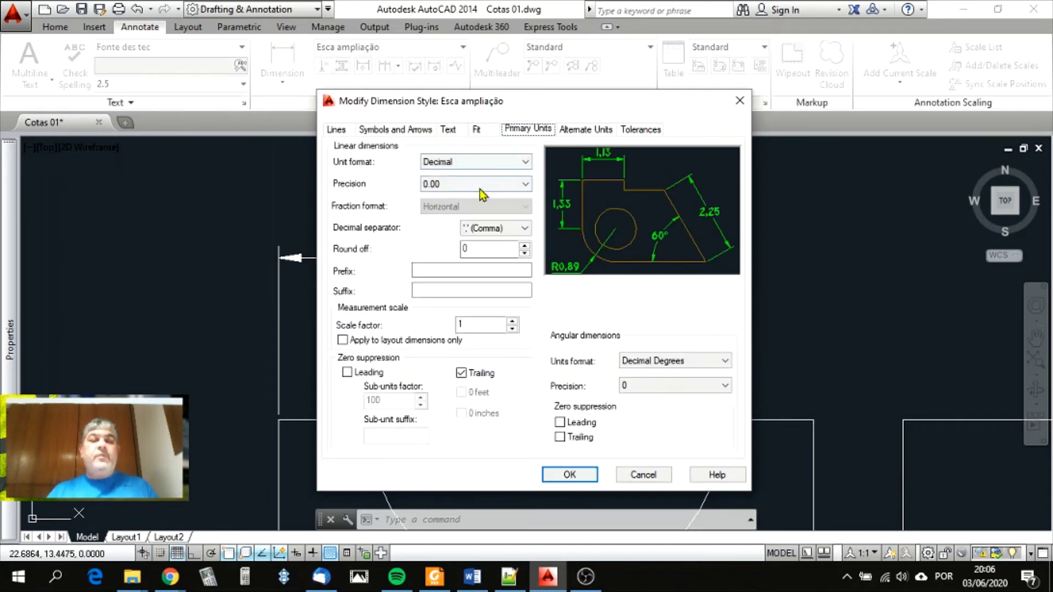
left_click(525, 163)
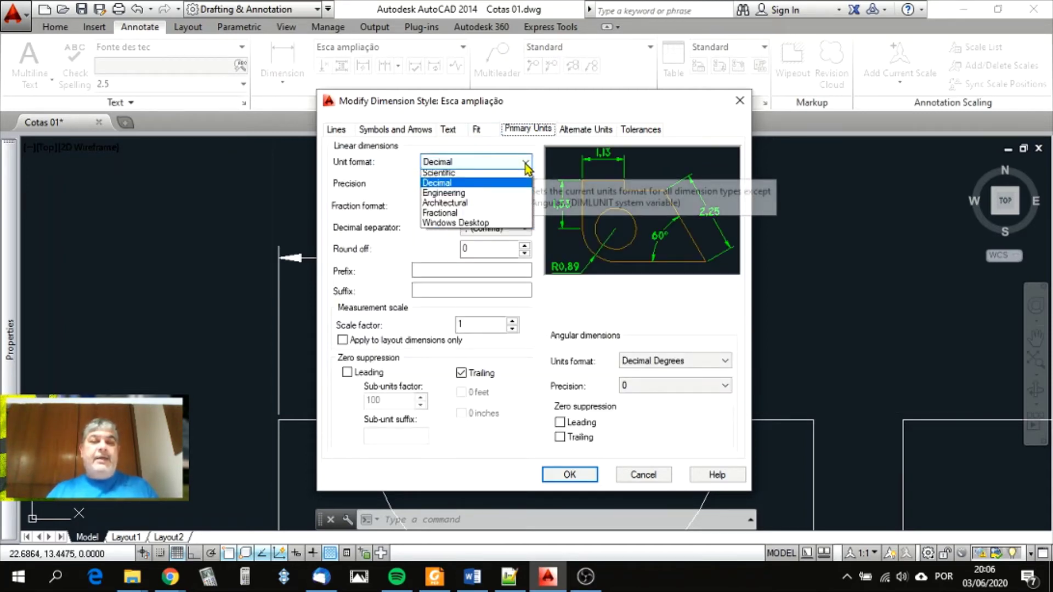
left_click(476, 176)
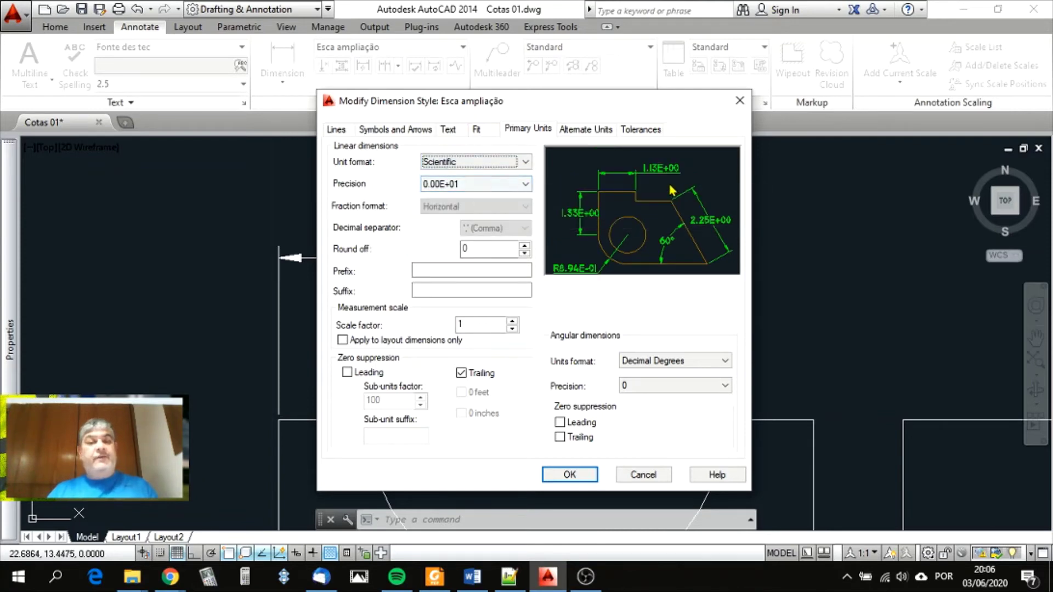
left_click(525, 162)
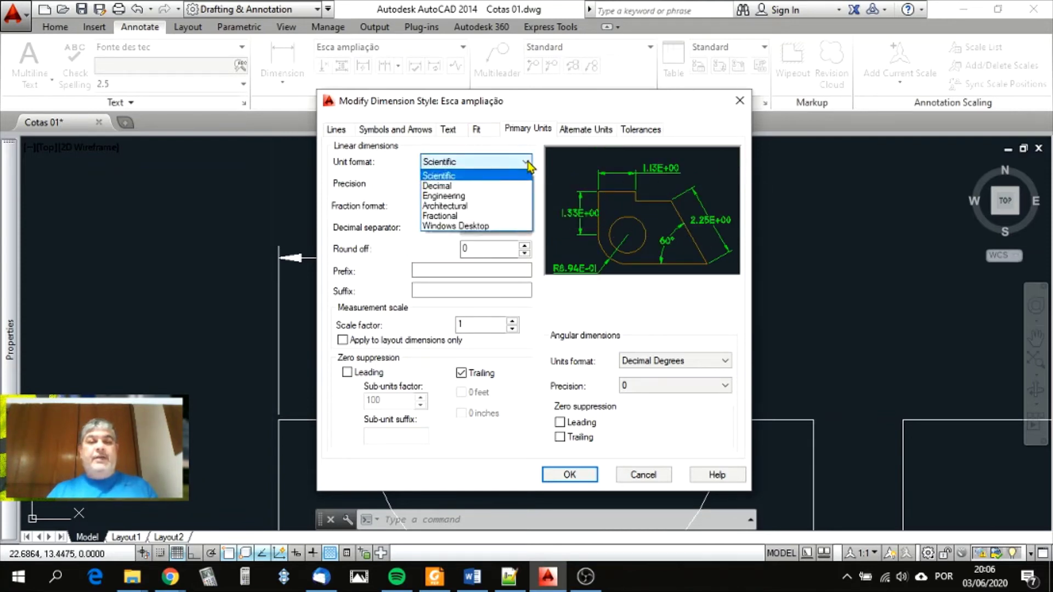
left_click(478, 195)
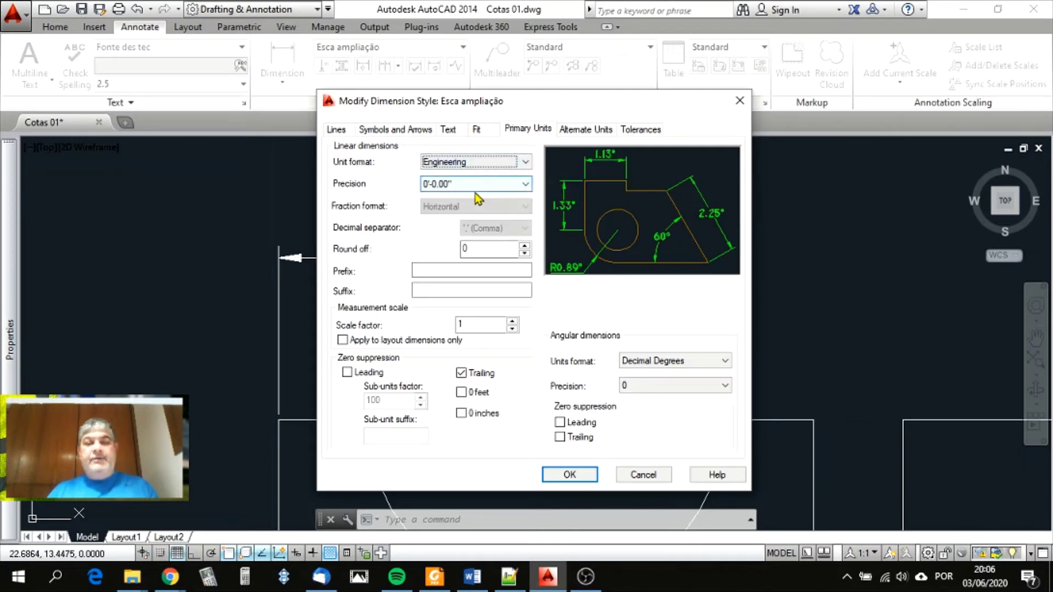
left_click(529, 165)
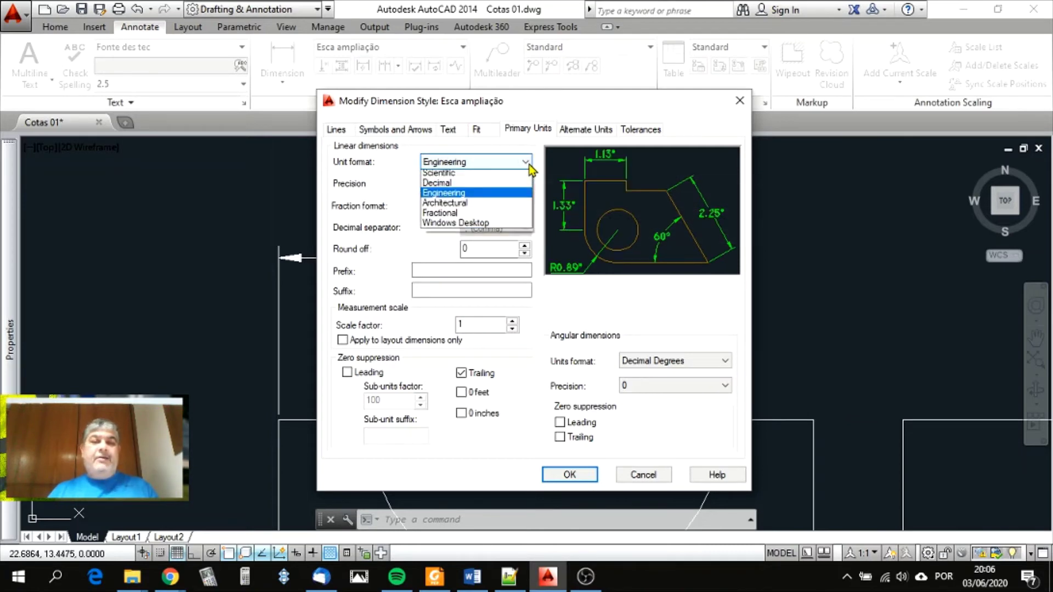
left_click(501, 186)
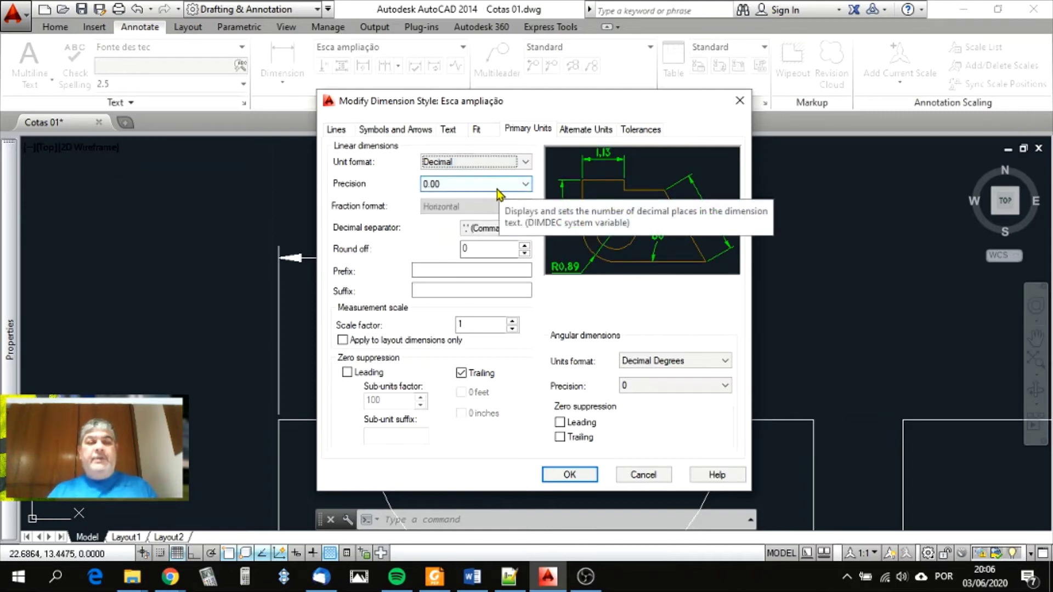
- Set the linear dimension precision to 0.0 and keep the comma as decimal separator
key("ctrl")
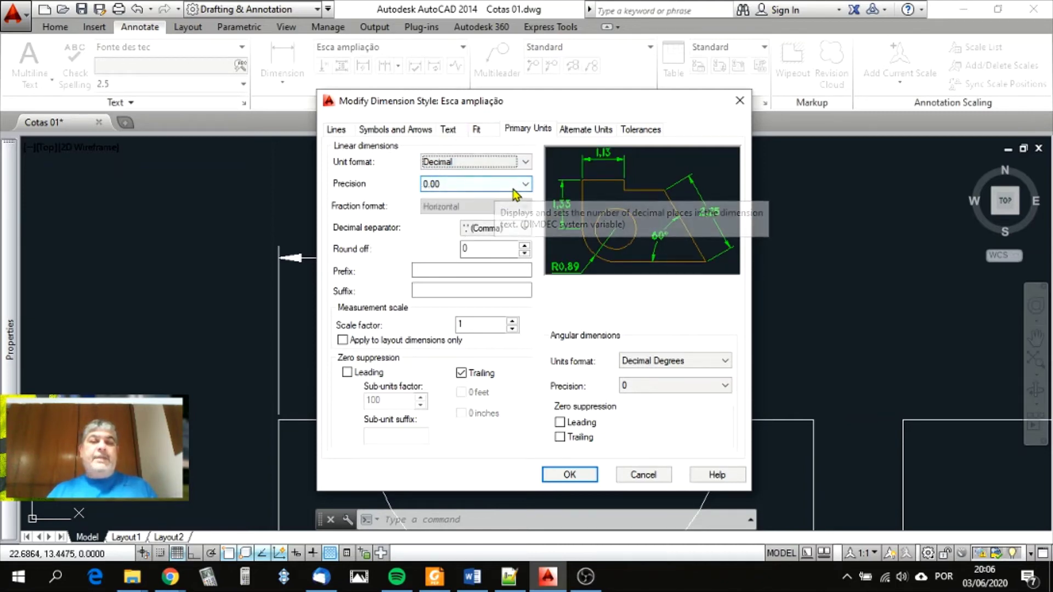
key("ctrl")
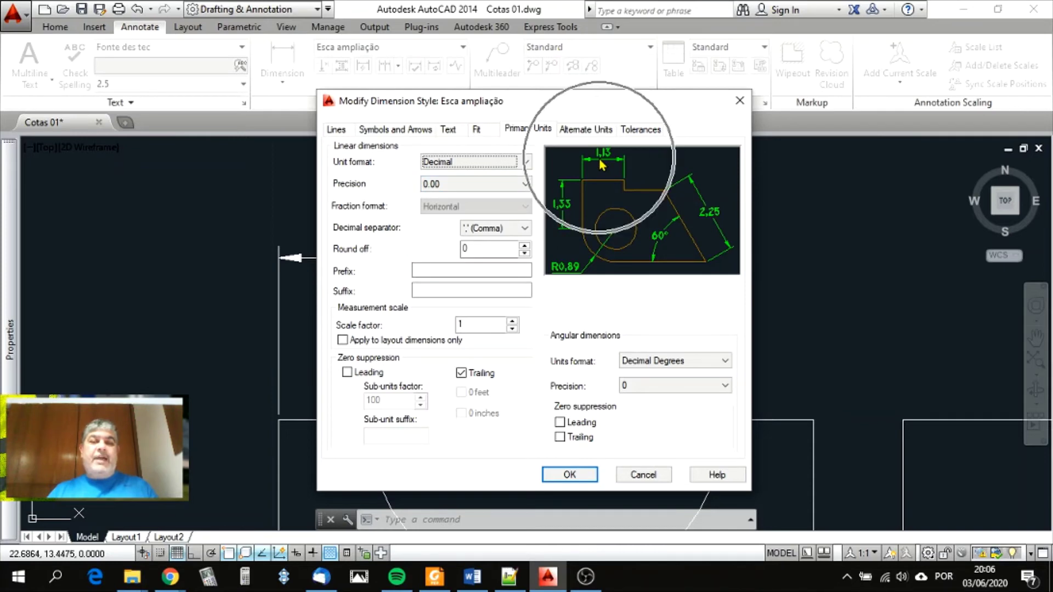
left_click(524, 184)
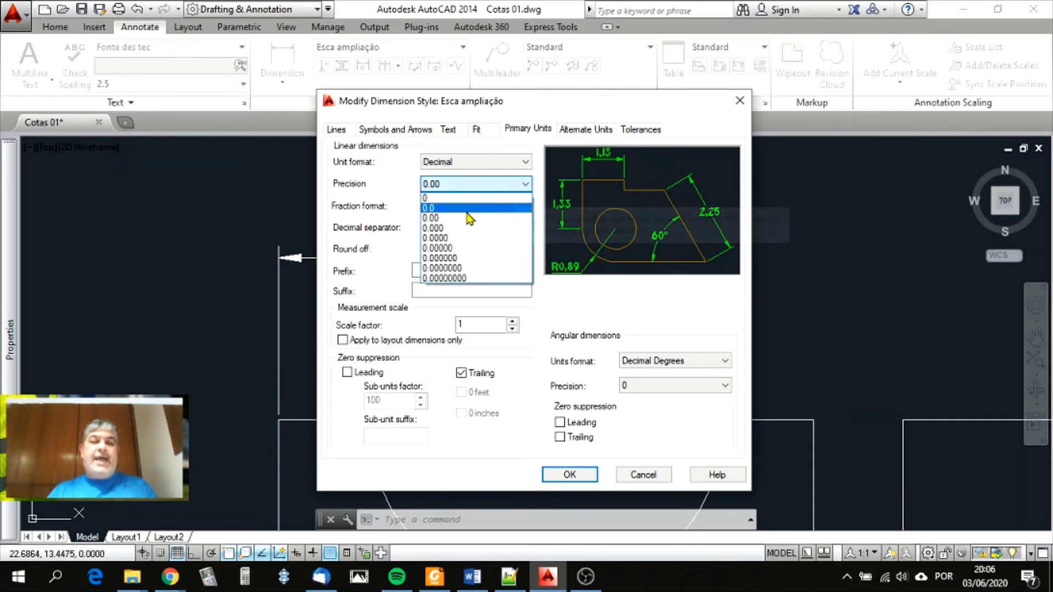
left_click(460, 209)
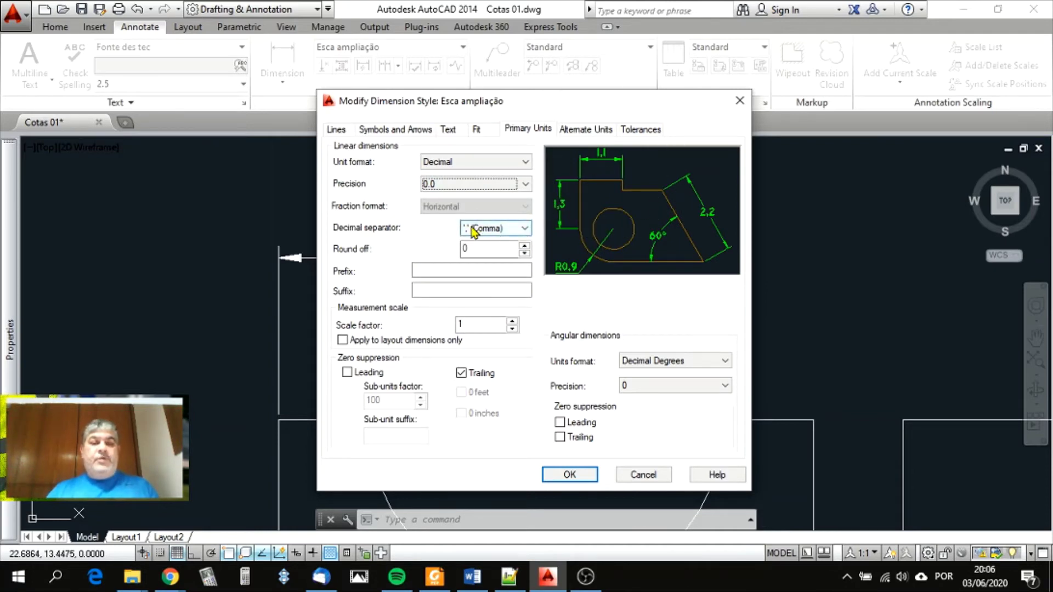
left_click(525, 230)
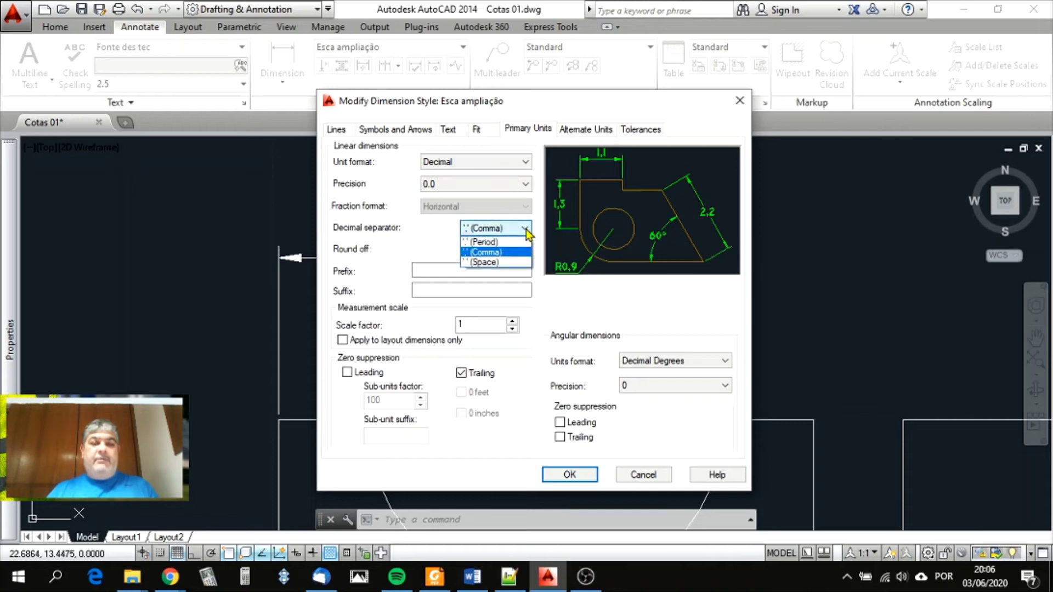
left_click(507, 252)
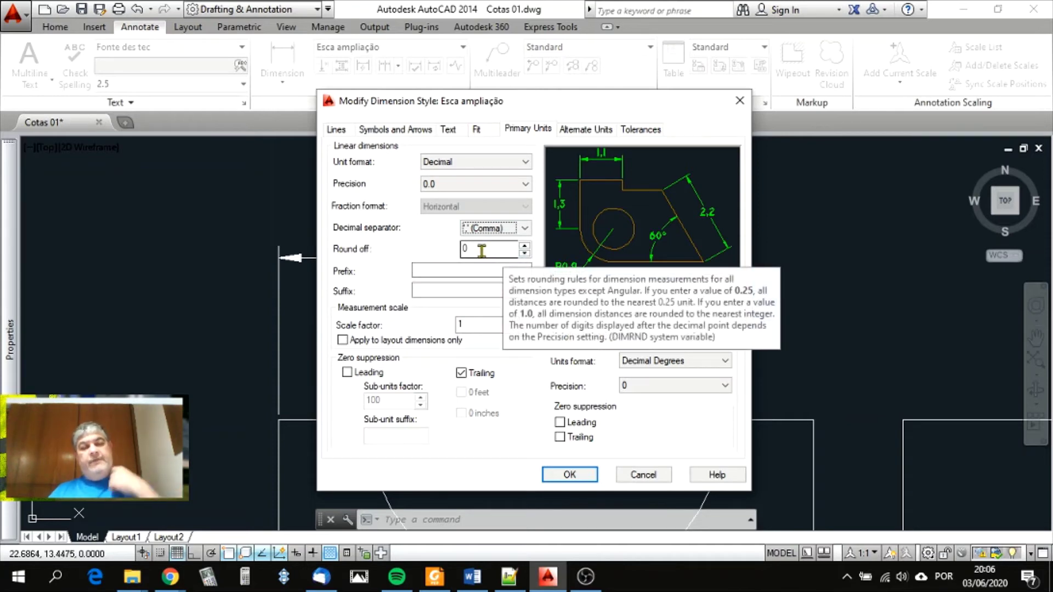
- Try a round-off value of 0.0055 for the linear dimensions and return it to 0
left_click(524, 246)
left_click(525, 253)
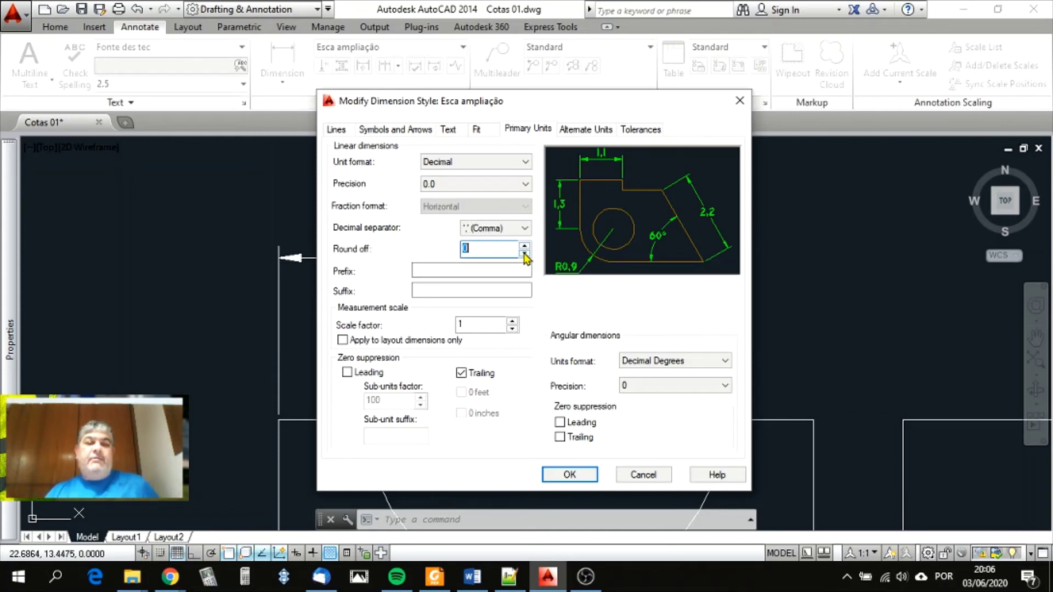
left_click(525, 246)
left_click(525, 245)
left_click(525, 245)
left_click(524, 246)
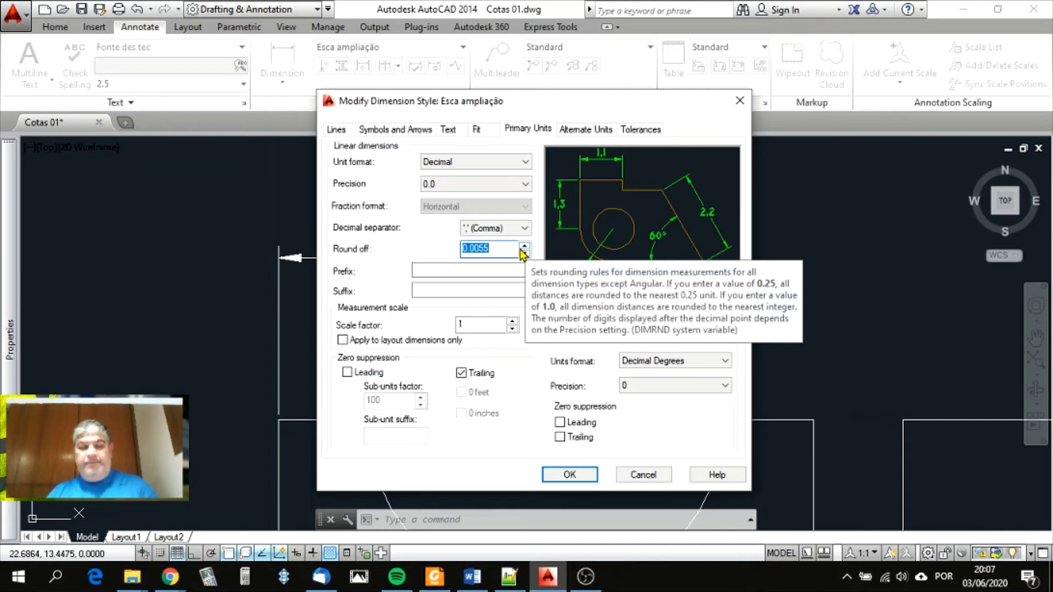
type("0")
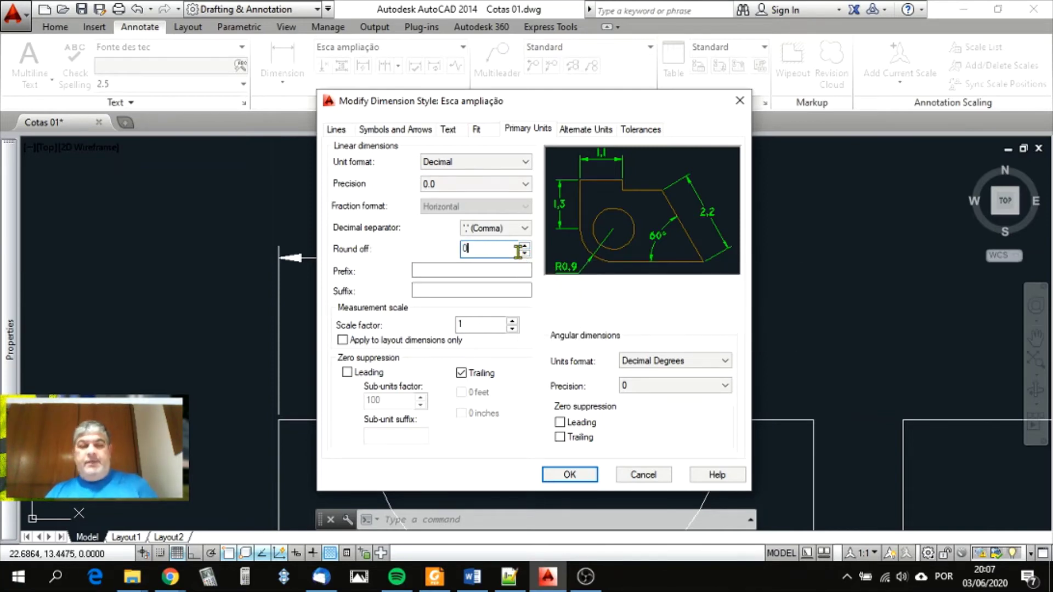
key("Tab")
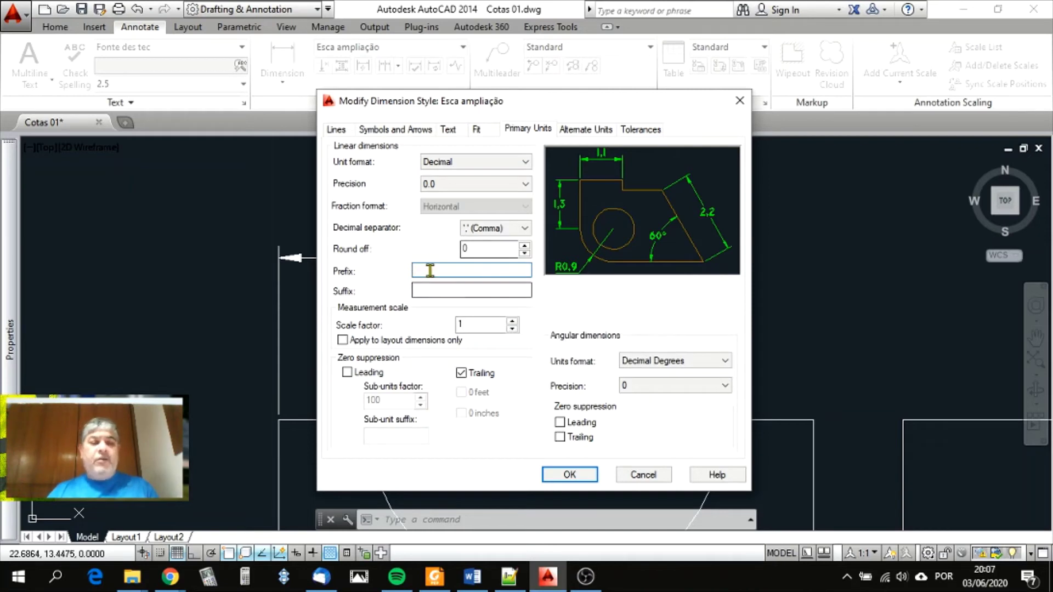
- Add the prefix "re" and the suffix "fim" to the style's linear dimensions
type("re")
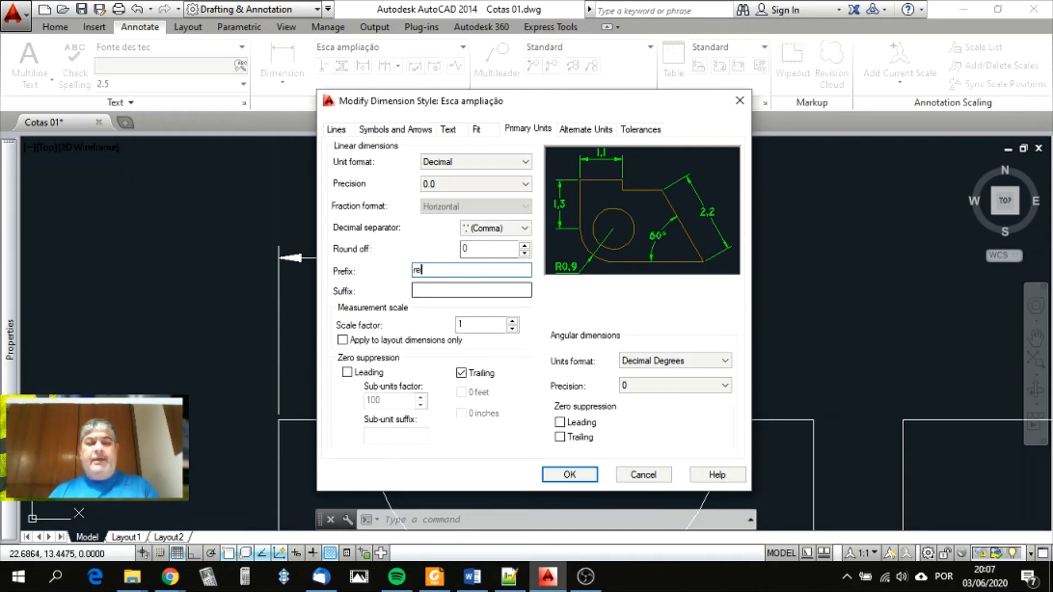
left_click(478, 289)
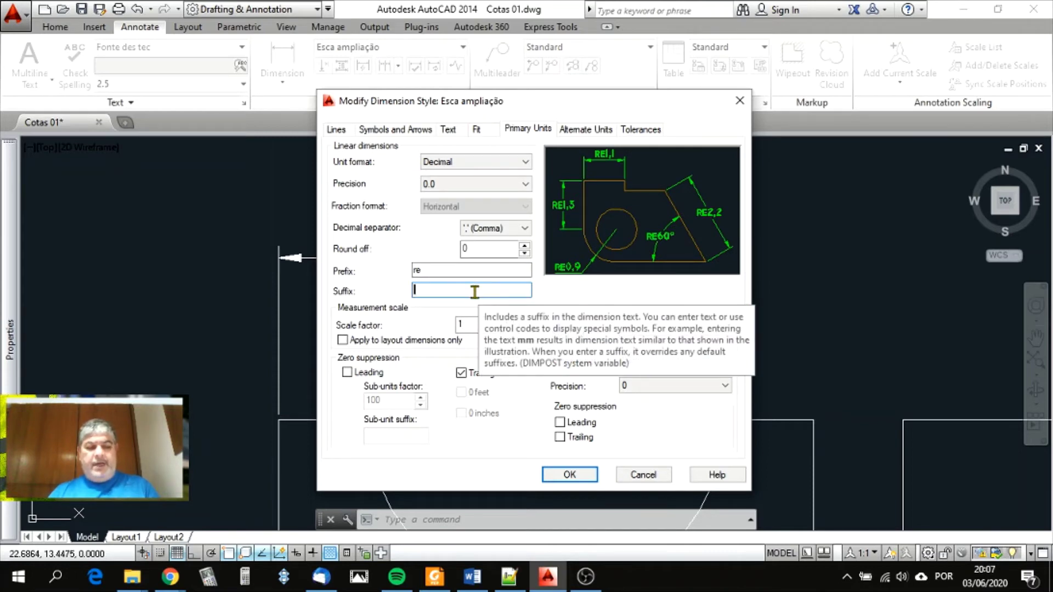
type("fim")
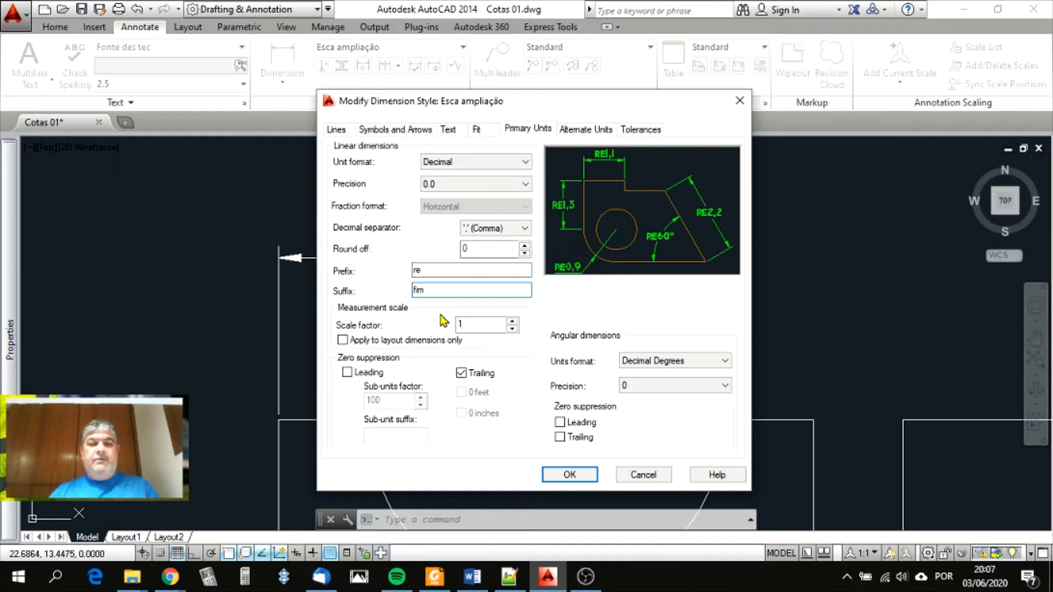
key("Tab")
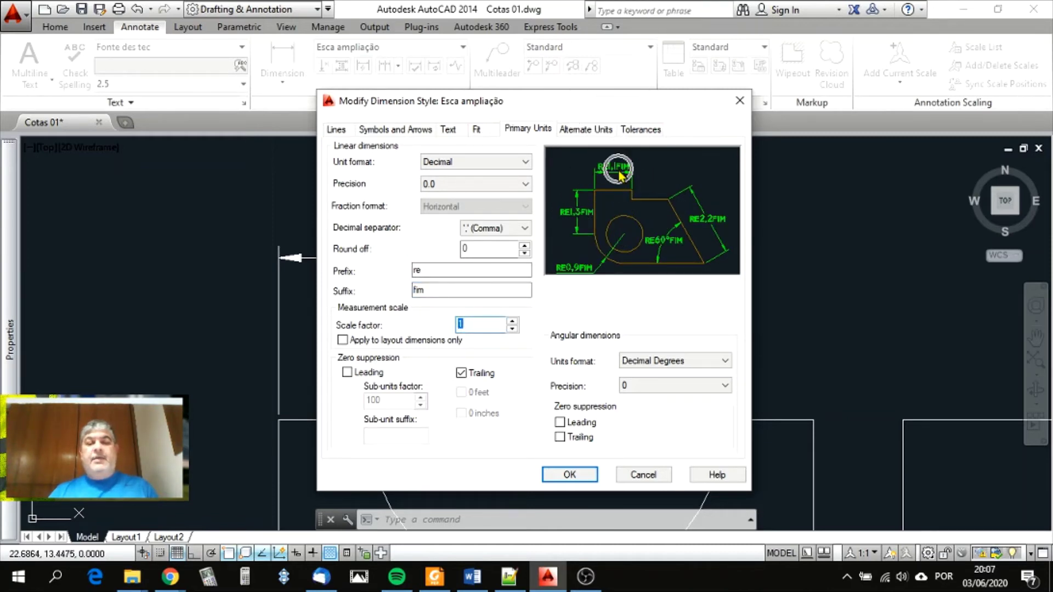
- Clear the prefix and the suffix of the linear dimensions in the Esca ampliação style's primary units
double_click(435, 268)
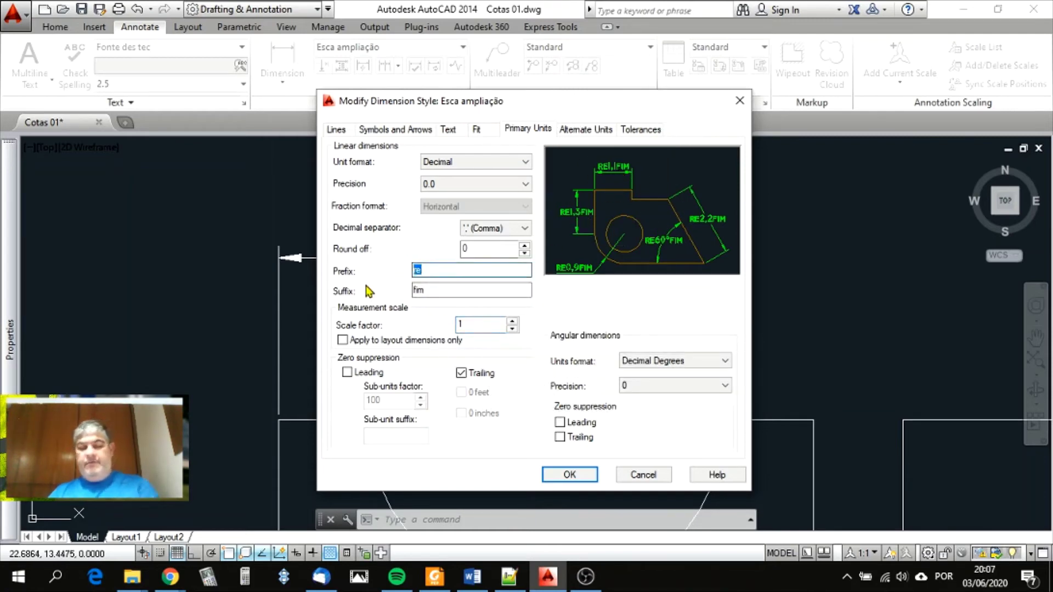
key("Delete")
double_click(419, 290)
key("Delete")
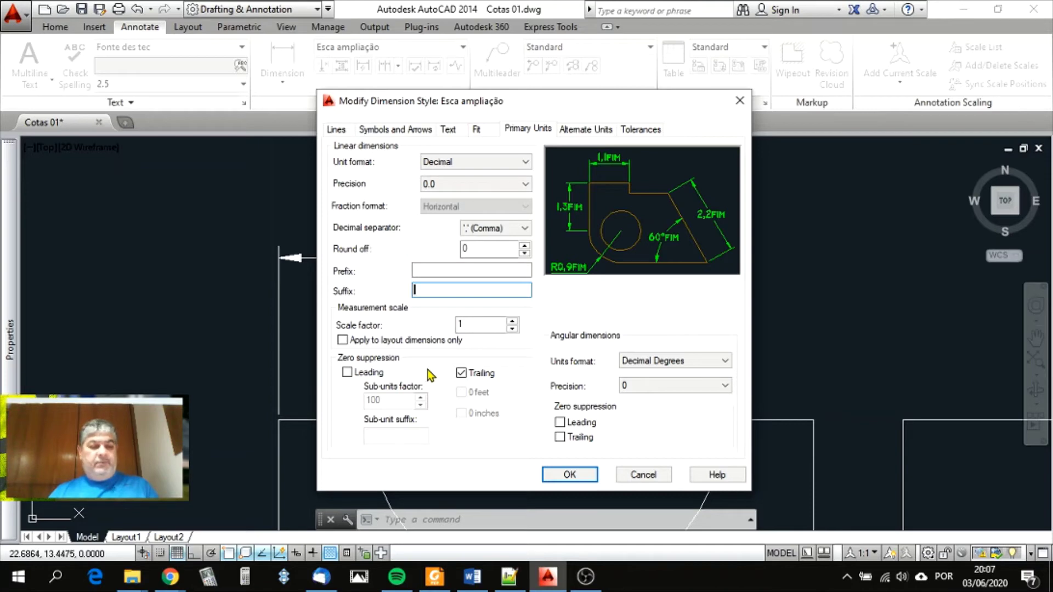
key("Tab")
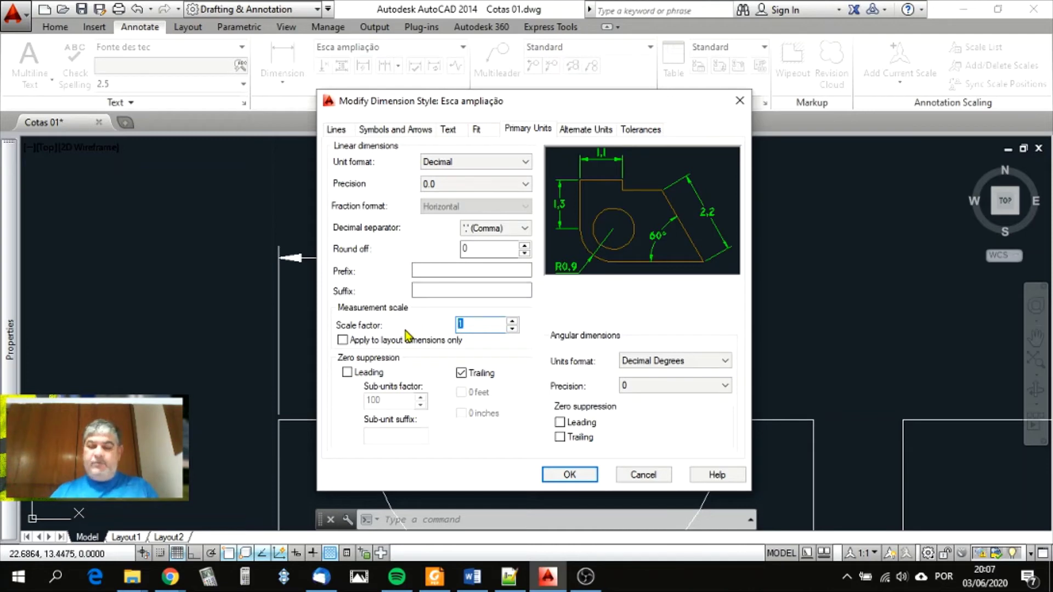
- Try a measurement scale factor of 2 for the linear dimensions and restore it to 1
type("2")
key("Tab")
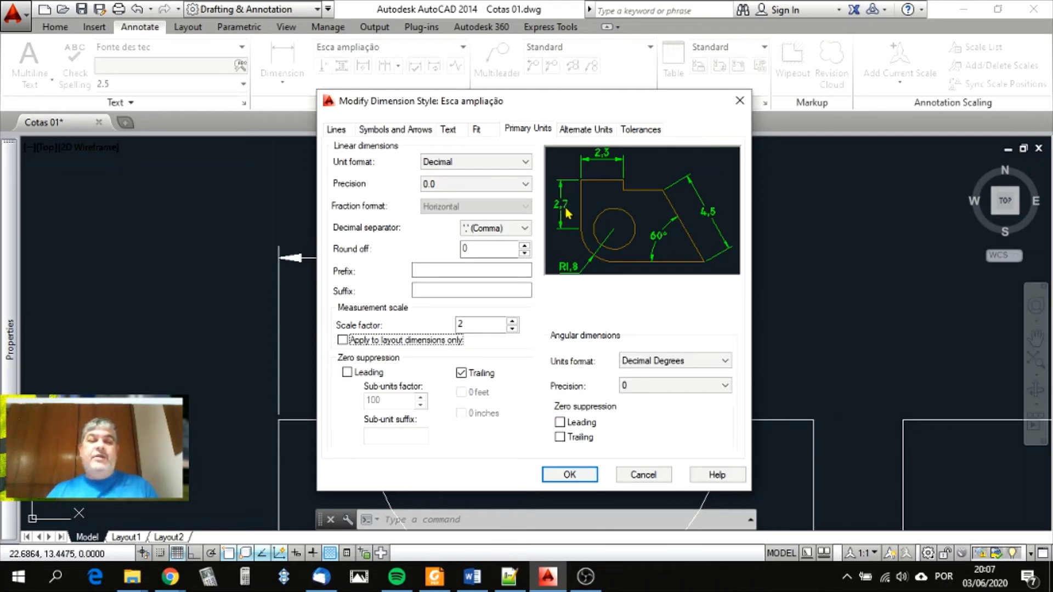
double_click(471, 326)
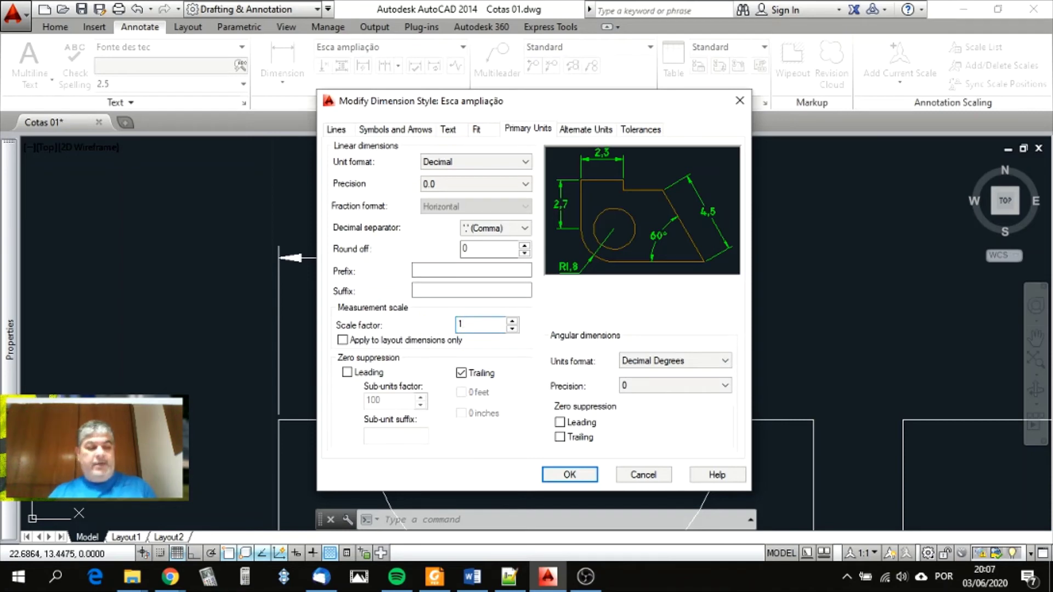
key("Tab")
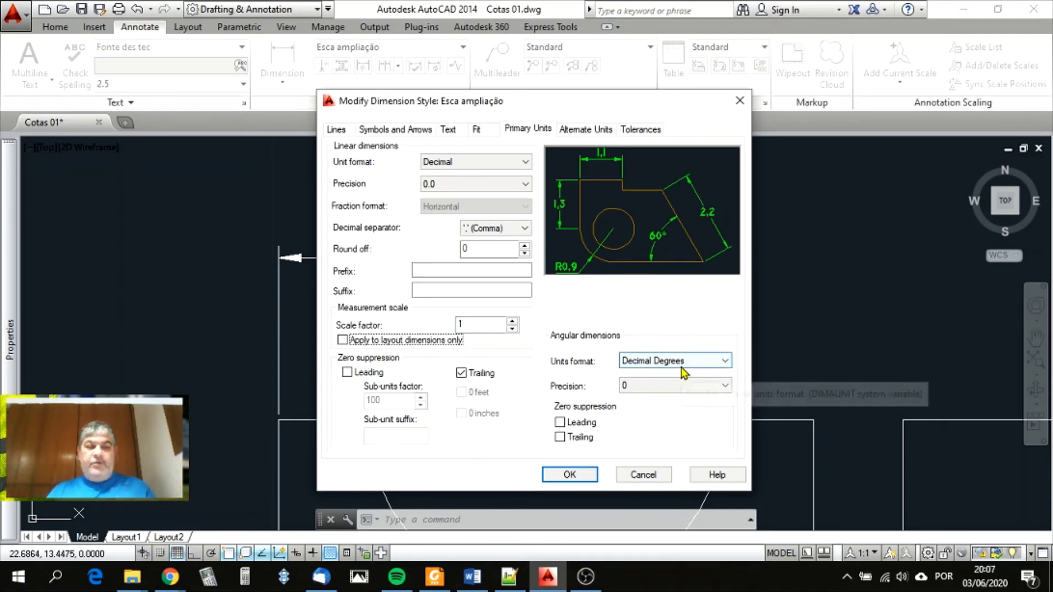
- Choose Decimal Degrees as the angular dimension format and 0 as its precision
left_click(726, 362)
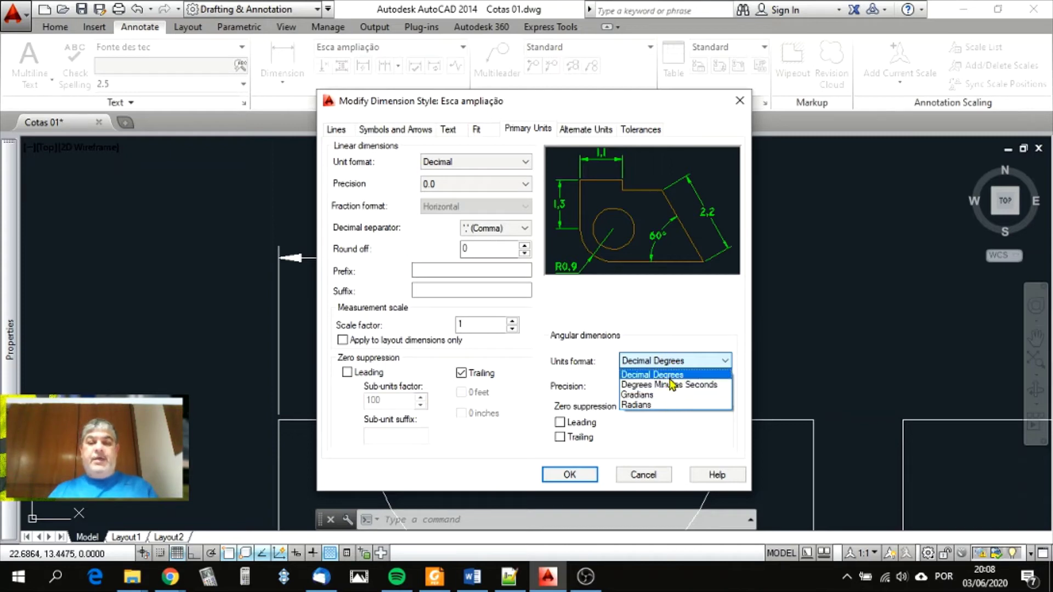
left_click(669, 375)
left_click(674, 386)
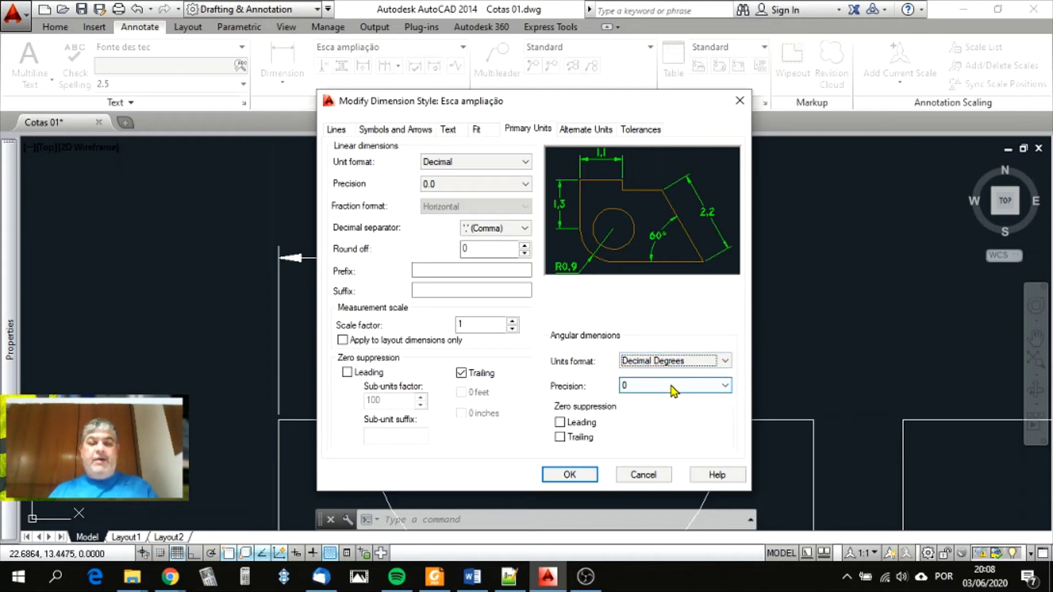
left_click(669, 400)
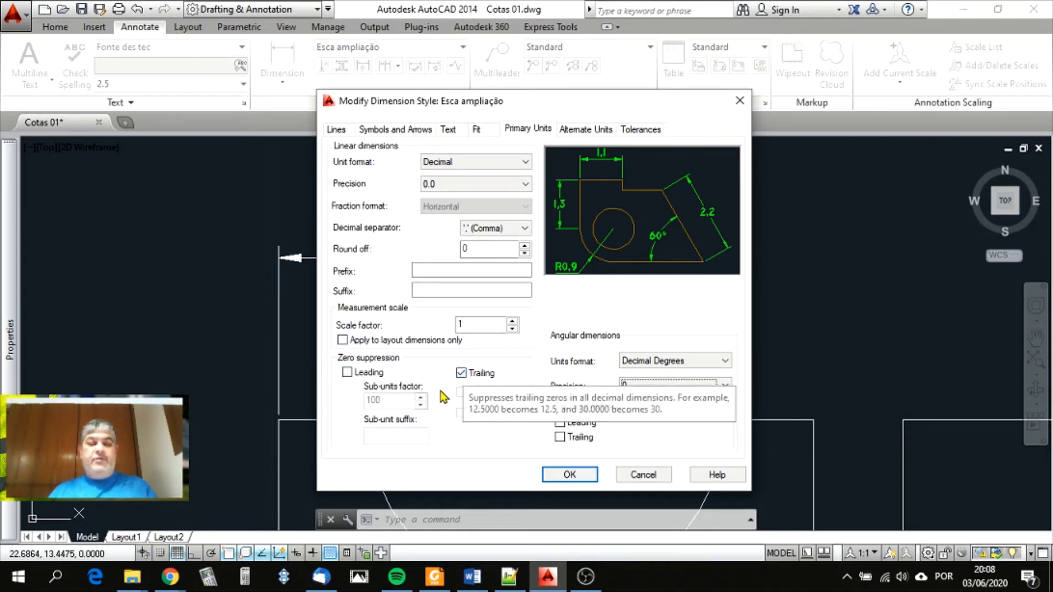
- Turn on the display of alternate units and set their multiplier to 2
left_click(591, 132)
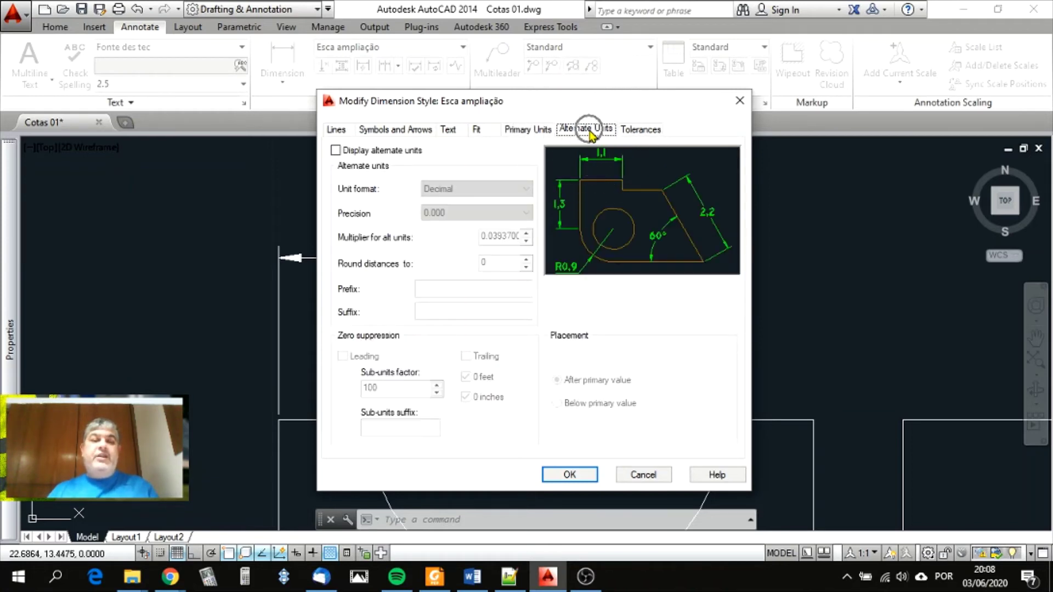
left_click(336, 151)
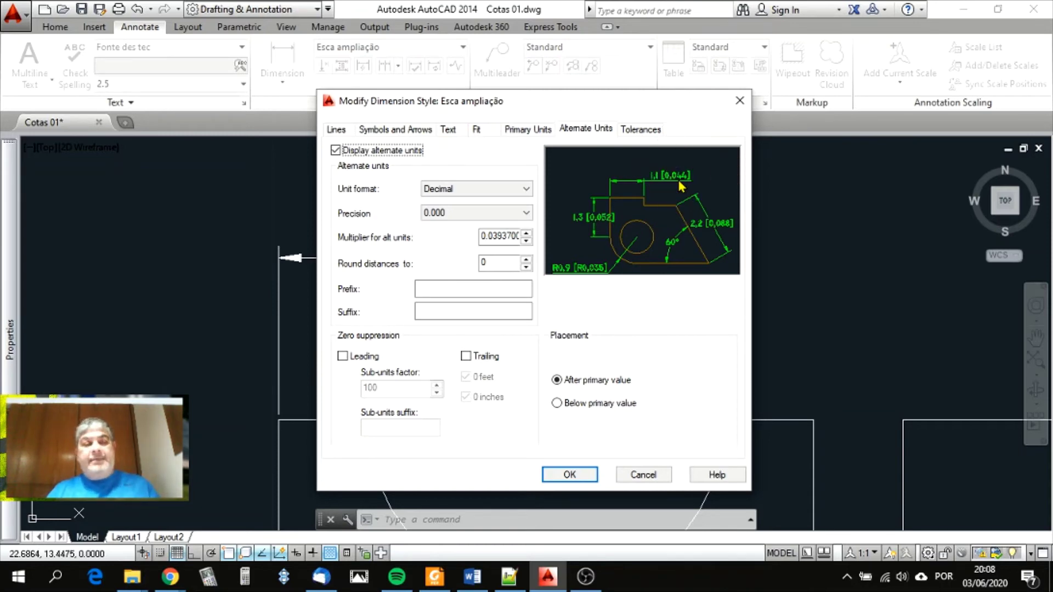
left_click(505, 237)
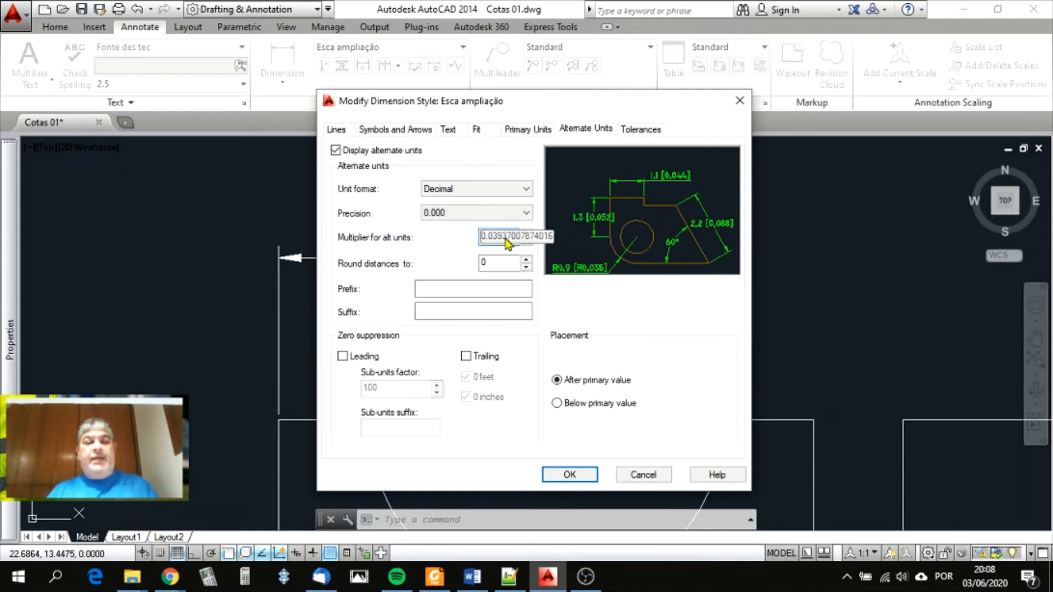
double_click(504, 238)
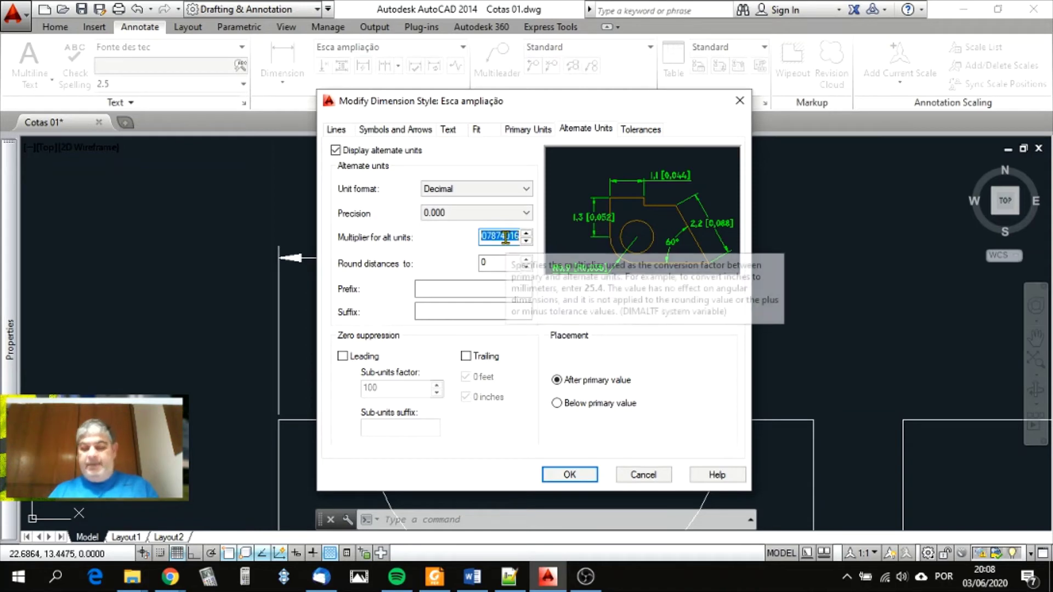
type("2")
key("Tab")
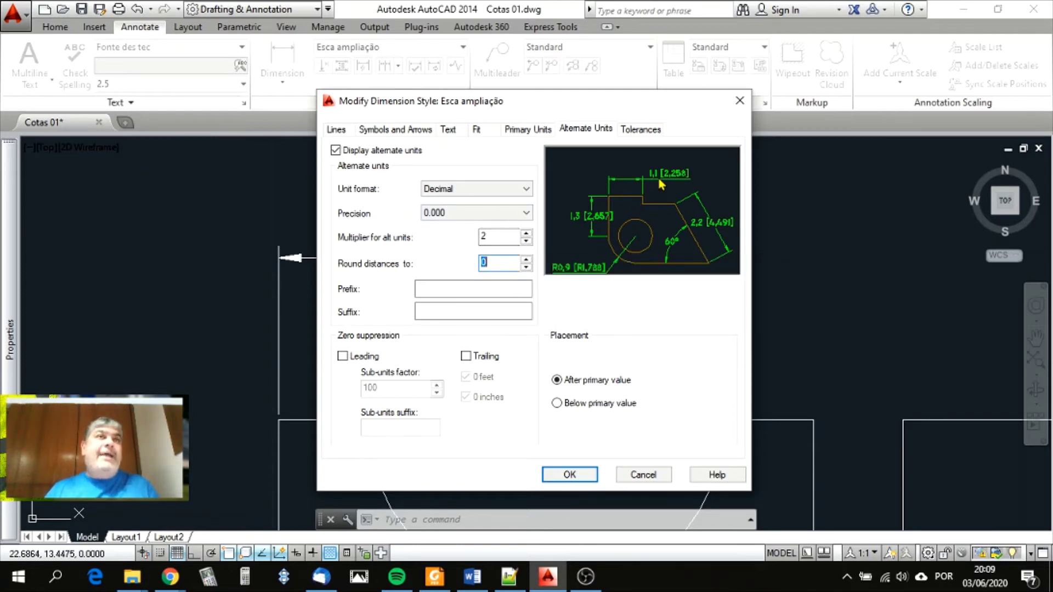
- Set the alternate units' precision to 0.0 and choose the Decimal unit format
left_click(508, 233)
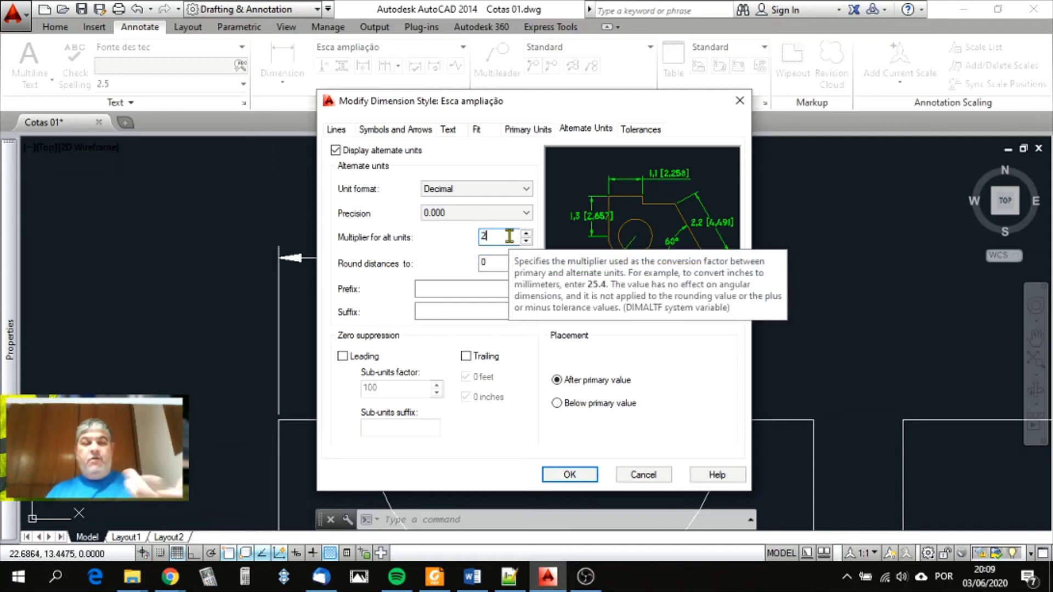
left_click(528, 215)
left_click(470, 236)
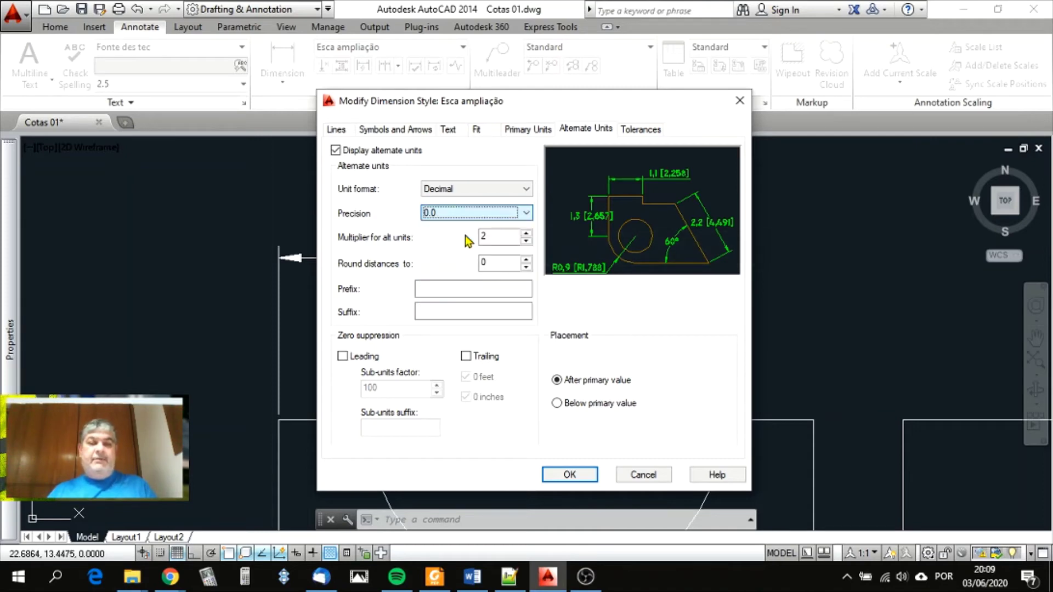
left_click(526, 190)
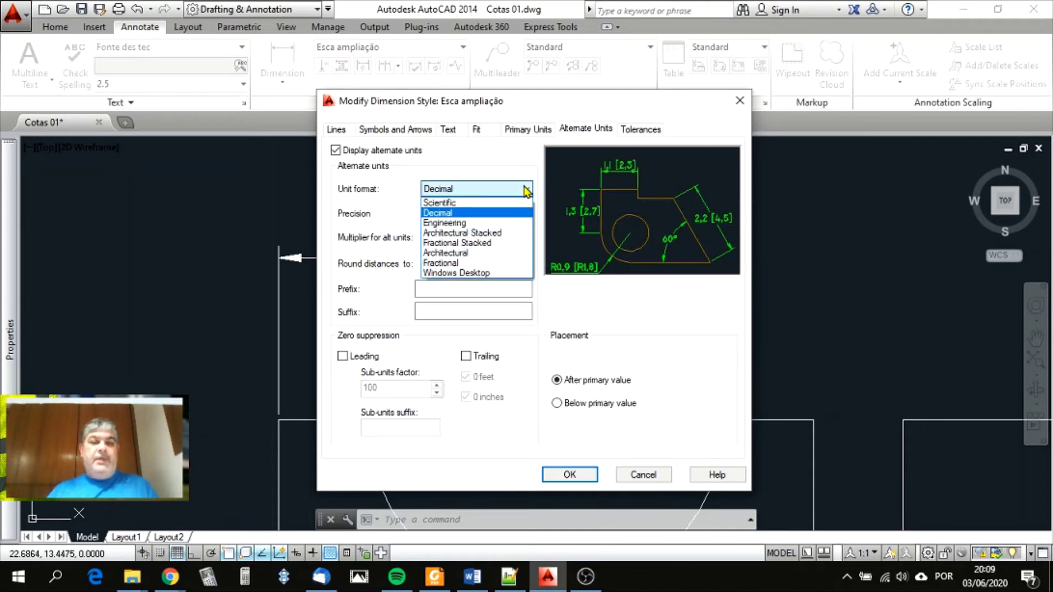
left_click(464, 213)
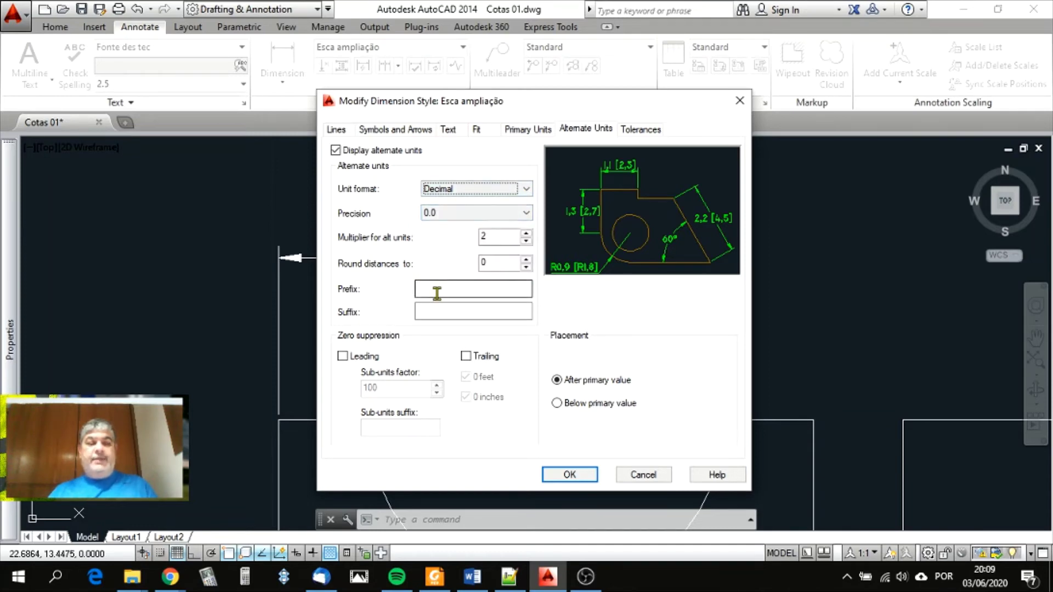
- Try an inch mark as the alternate units' suffix, clear it, and turn off the display of alternate units
left_click(439, 311)
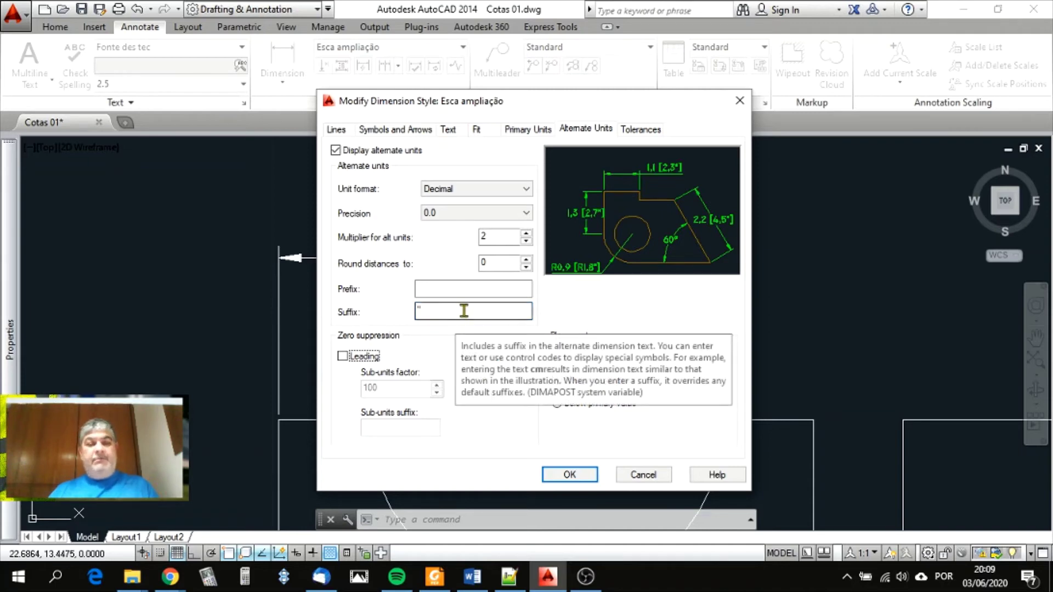
left_click_drag(464, 310, 399, 327)
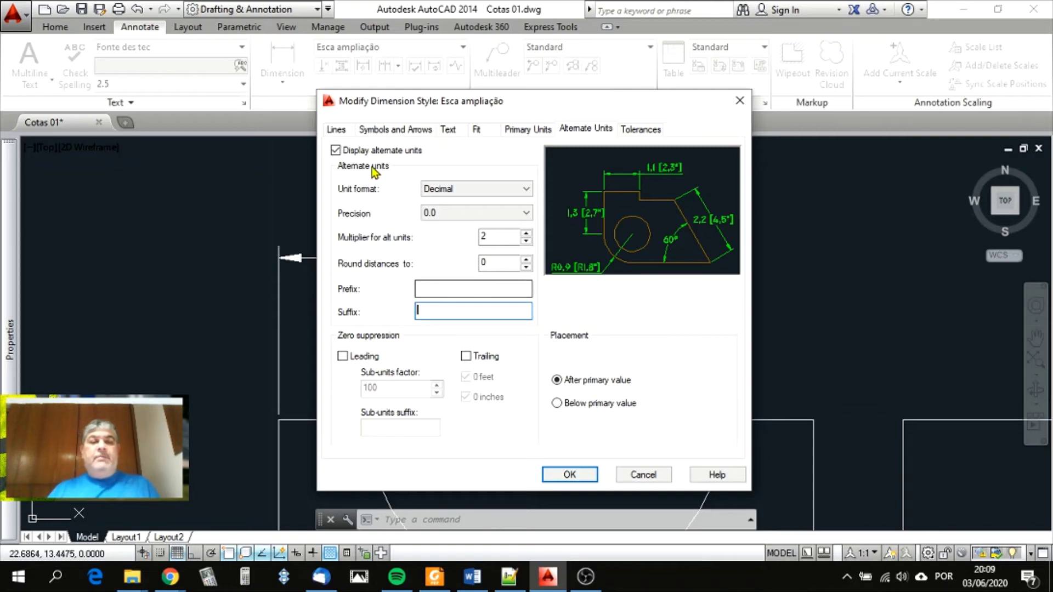
left_click(335, 150)
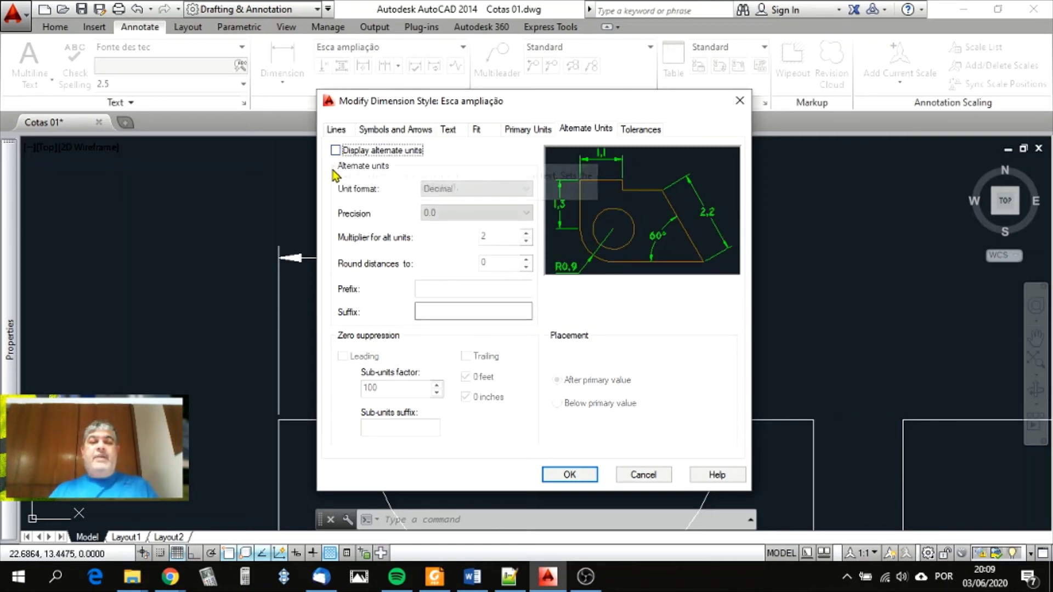
- Try the Symmetrical tolerance method with 0.0 precision and reset the method to None
left_click(640, 130)
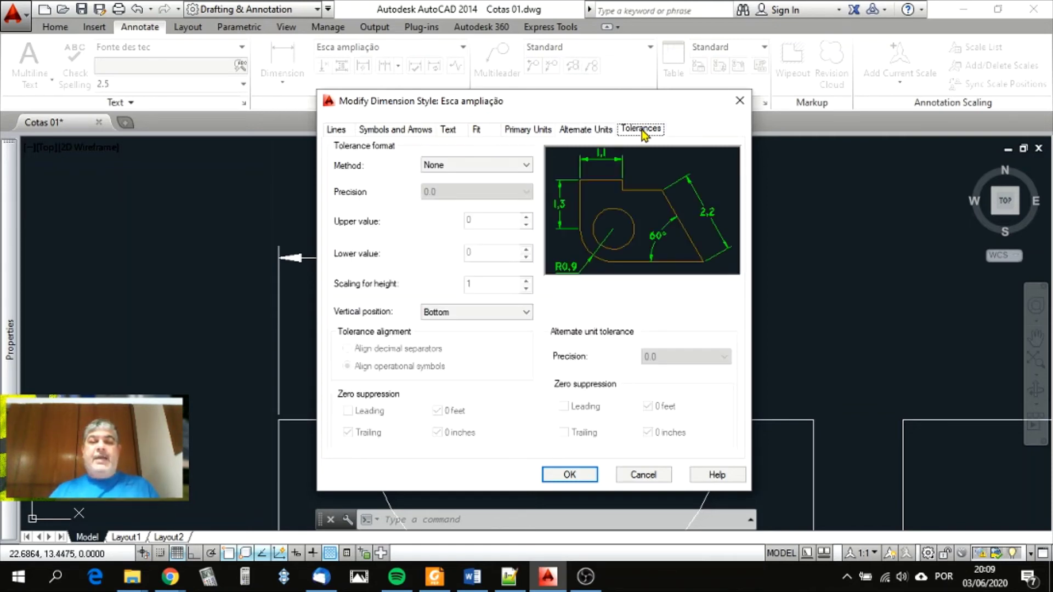
left_click(528, 166)
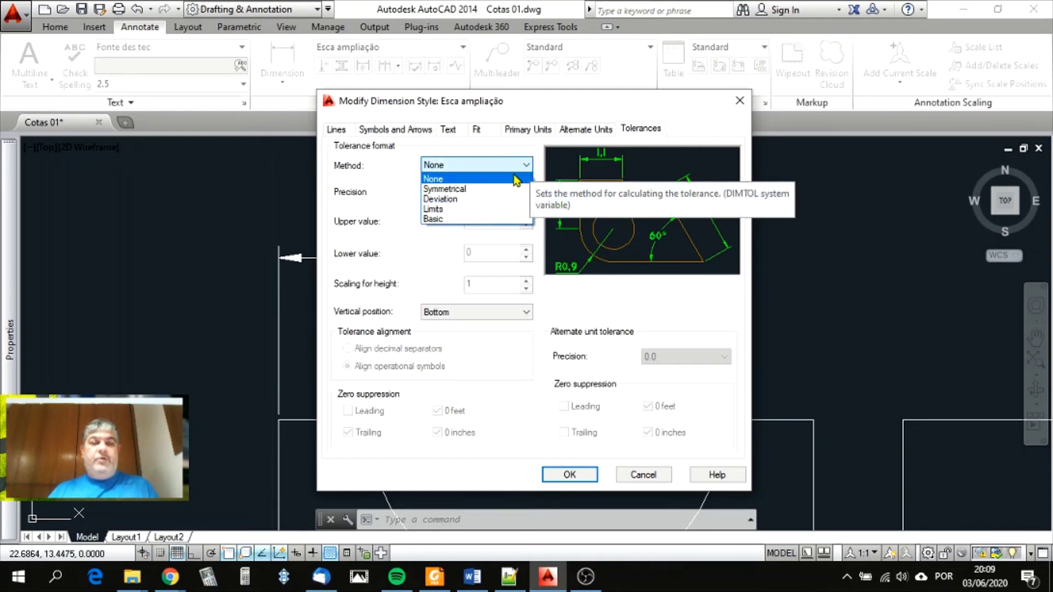
left_click(483, 189)
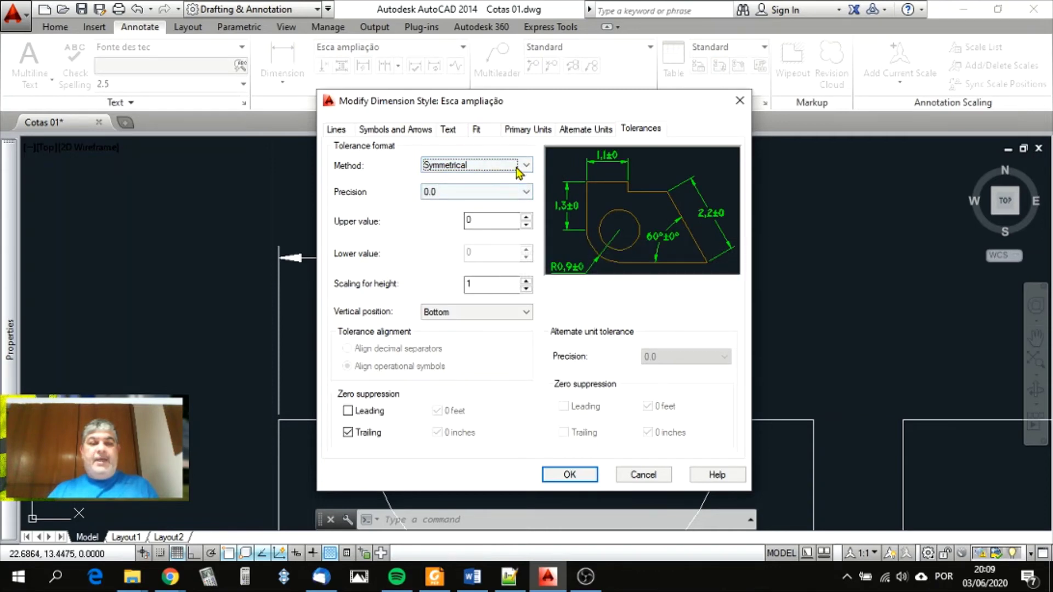
left_click(525, 192)
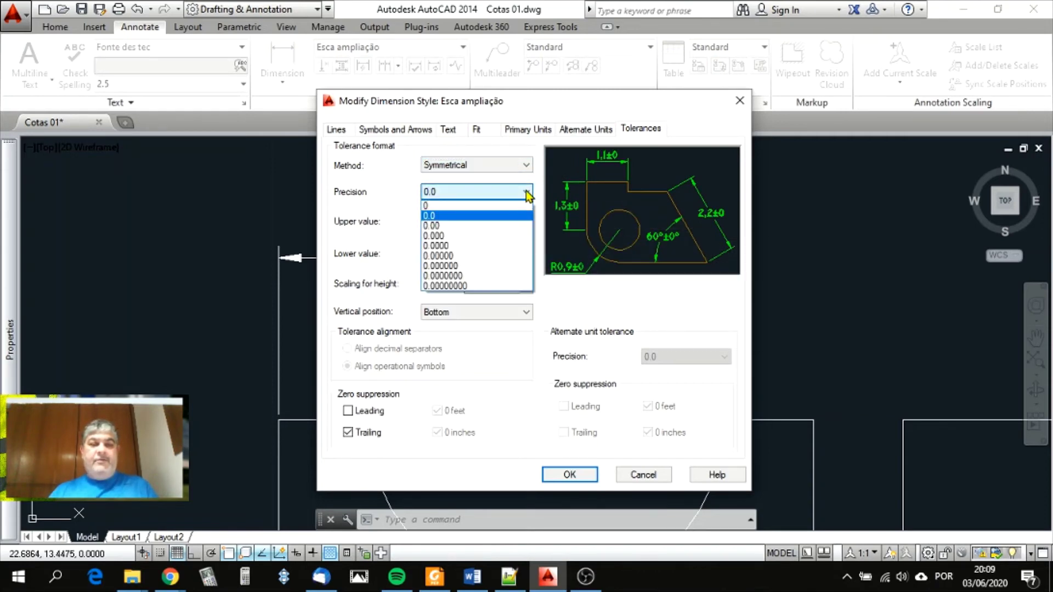
left_click(526, 192)
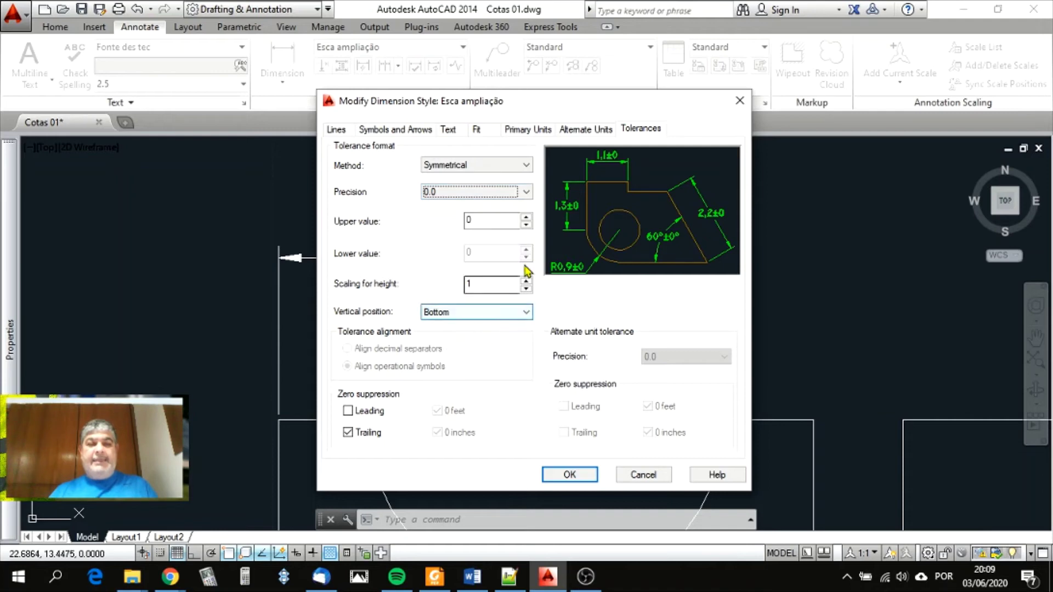
left_click(488, 165)
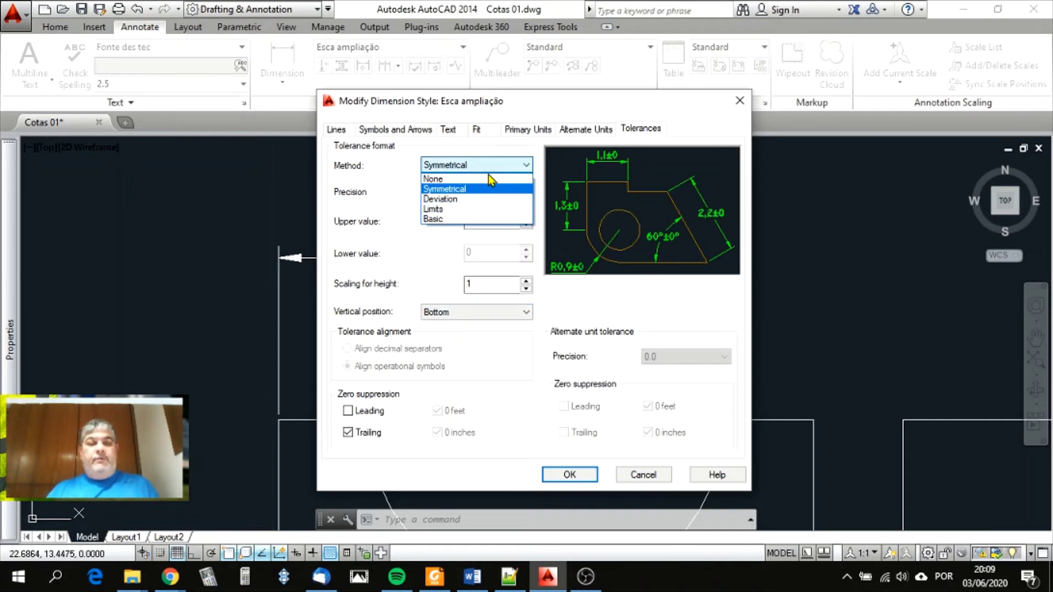
left_click(488, 179)
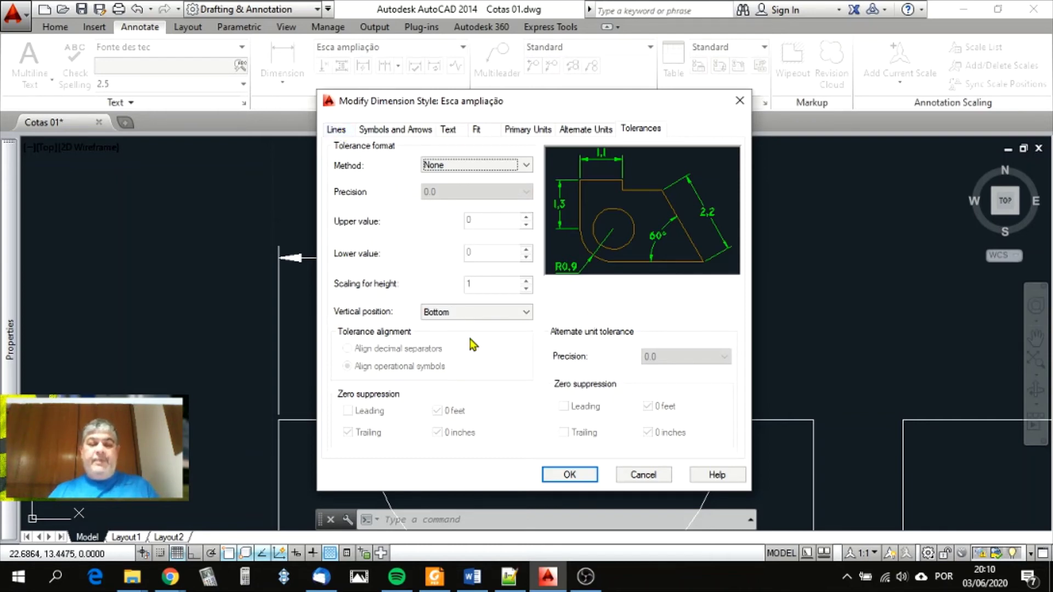
- Accept the dimension style changes, set Esca ampliação as the current style and close the Dimension Style Manager
left_click(337, 130)
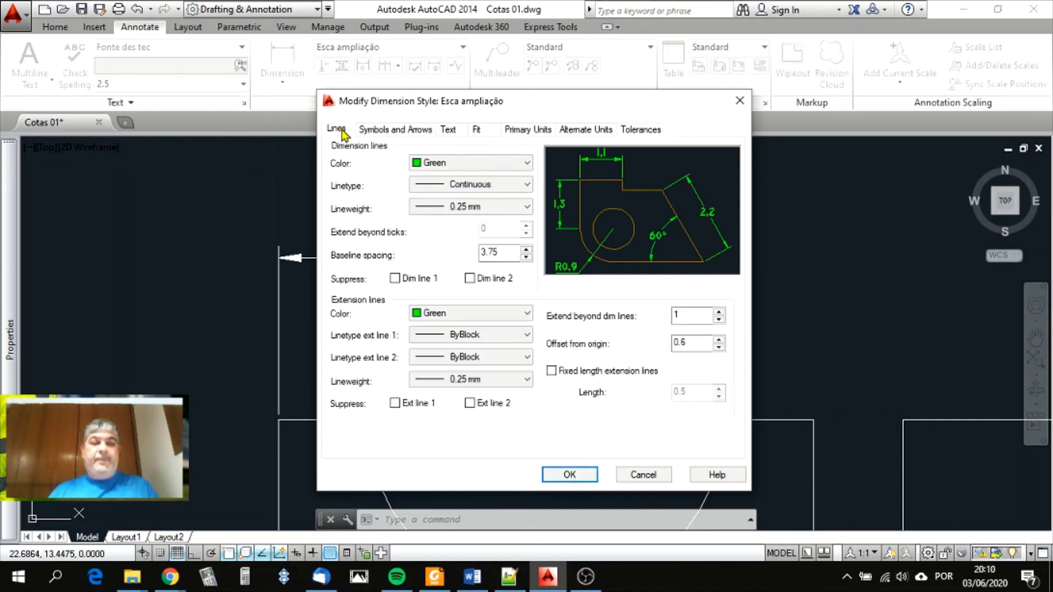
left_click(567, 475)
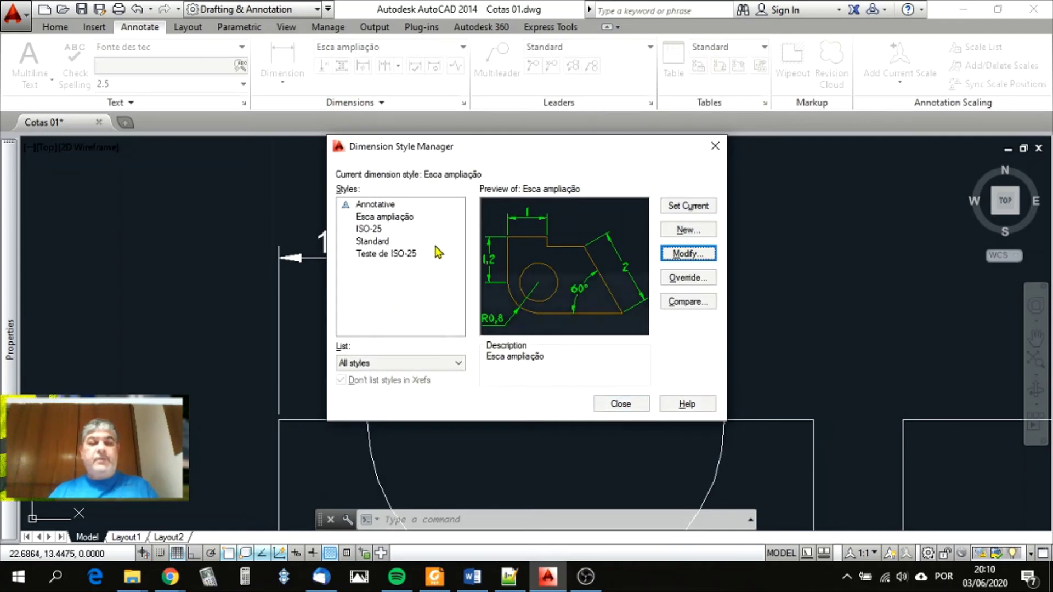
left_click(398, 217)
left_click(694, 208)
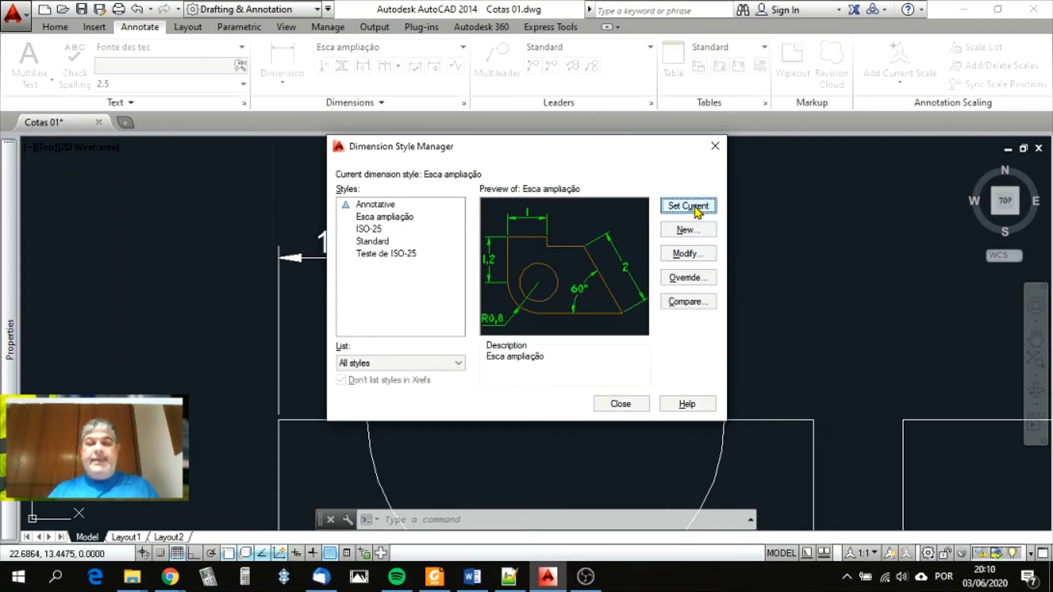
left_click(638, 405)
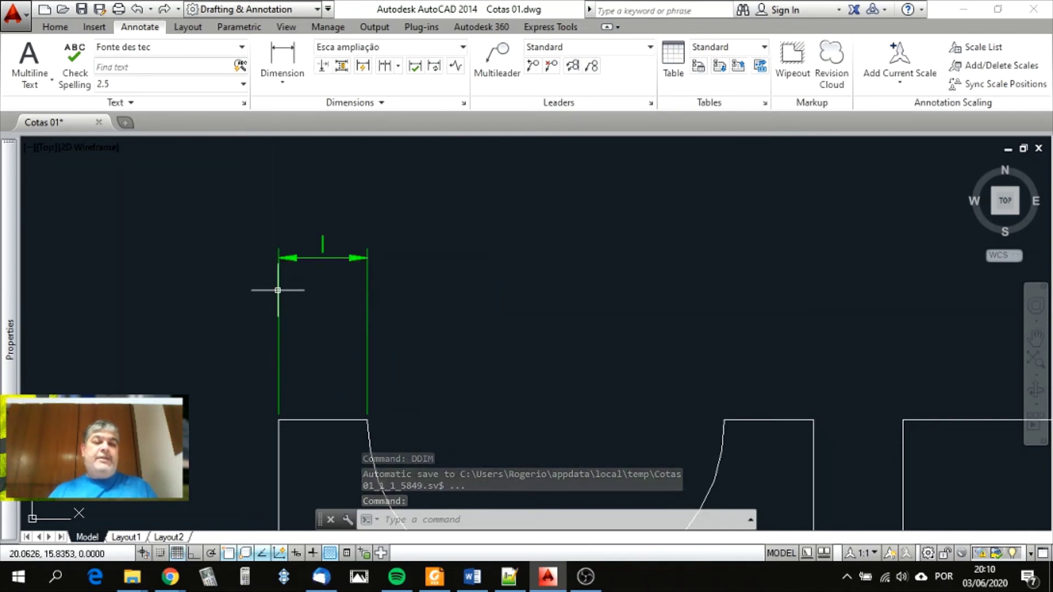
- Stretch the horizontal dimension above the part's short upper-left edge down so its dimension line sits close to the edge
scroll(334, 296, "down", 4)
scroll(313, 294, "up", 4)
left_click(299, 289)
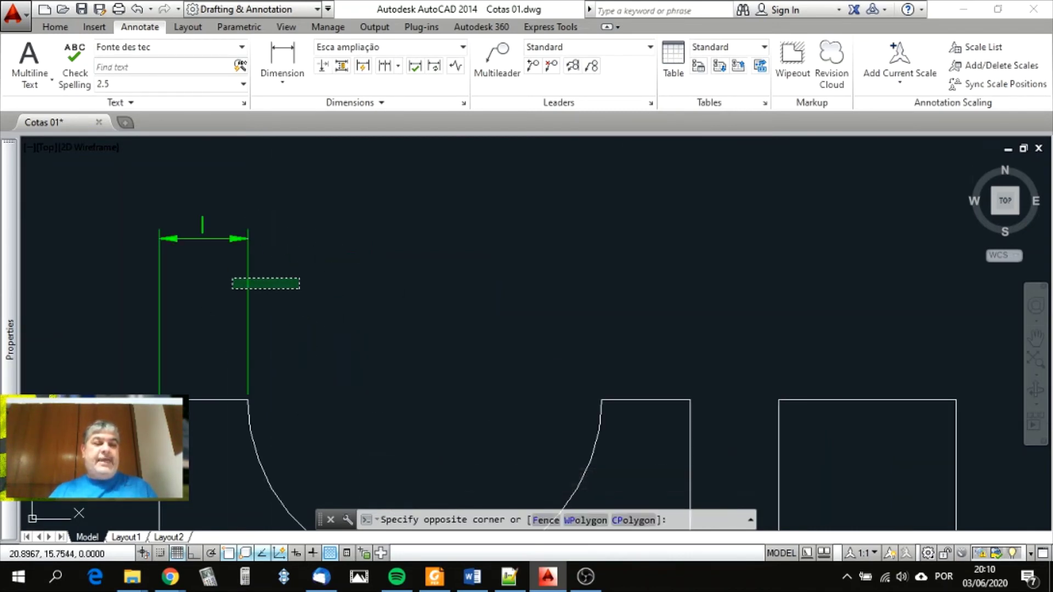
left_click(232, 279)
left_click(247, 238)
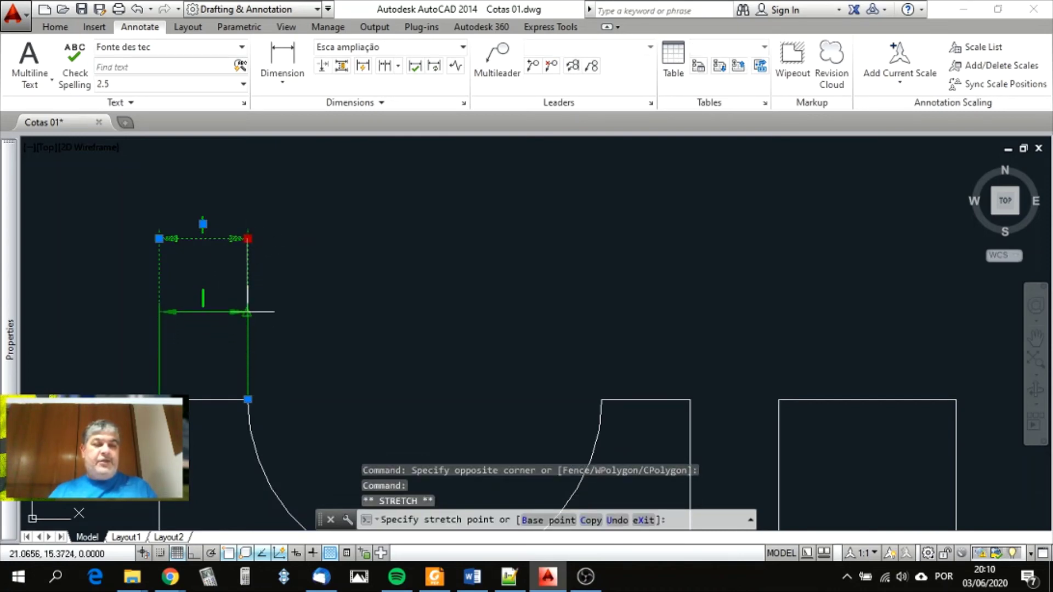
left_click(247, 360)
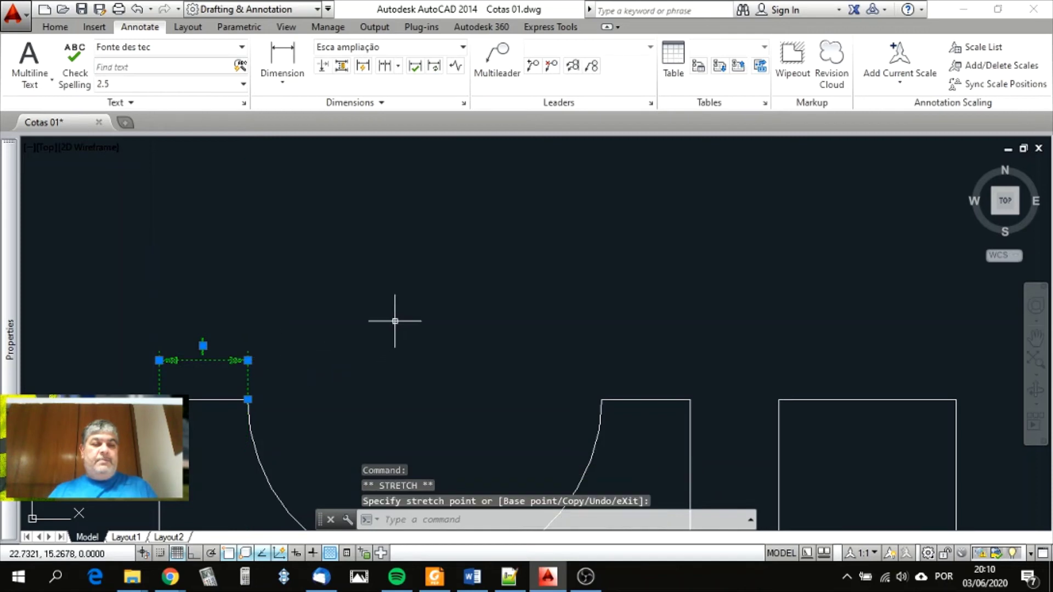
- Continue the dimension above the front view across the semicircular notch and the short upper edge on its other side
key("Escape")
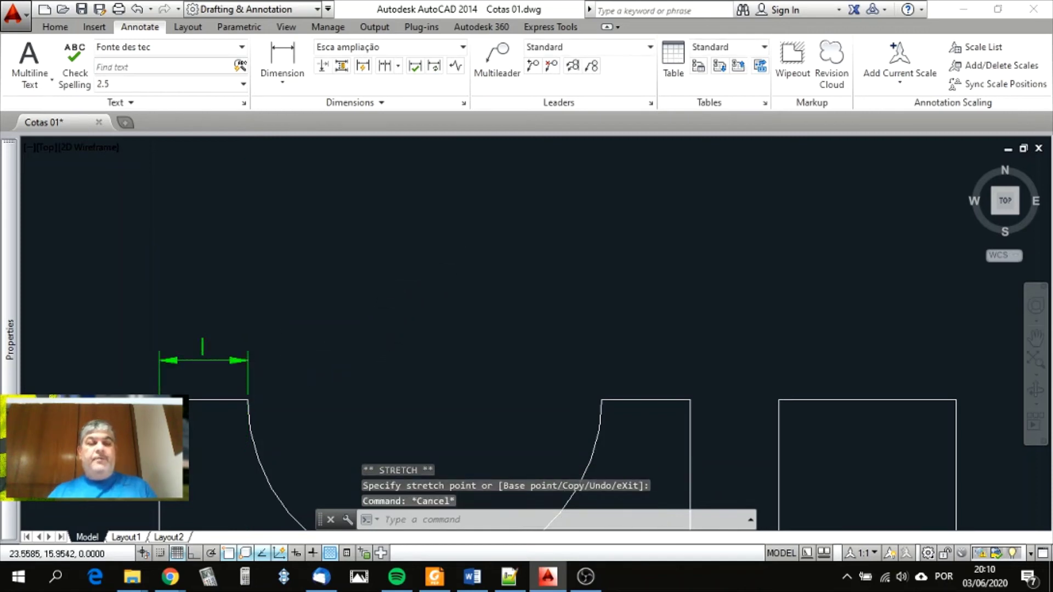
scroll(492, 257, "down", 2)
scroll(429, 305, "up", 1)
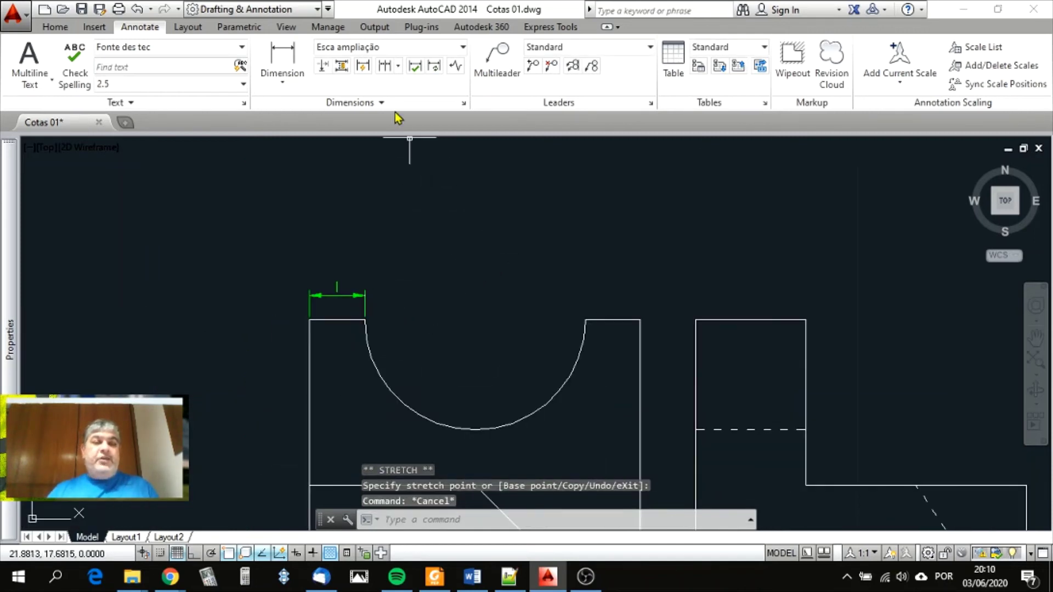
left_click(384, 67)
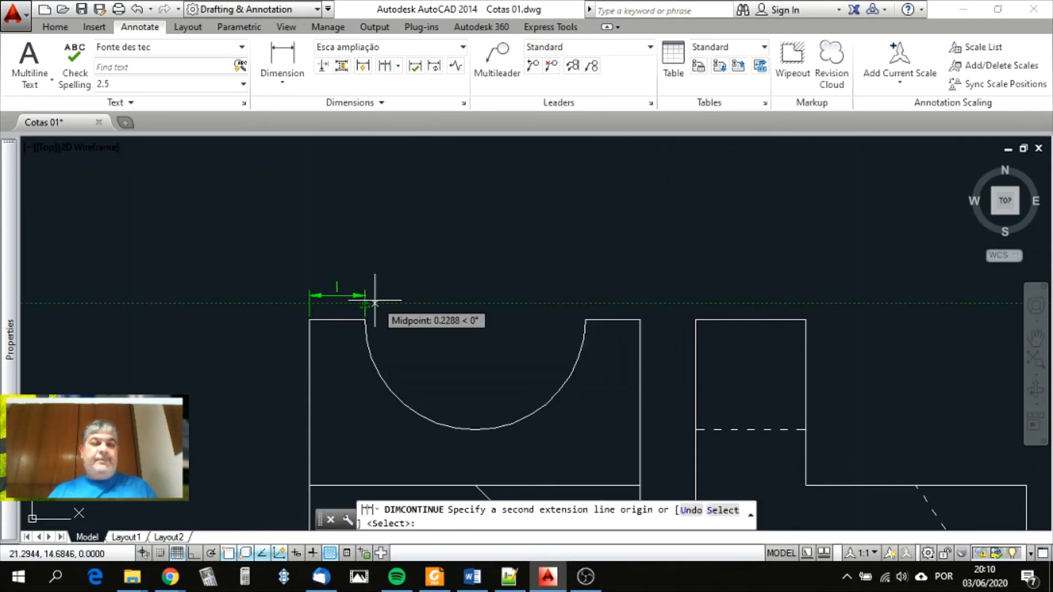
left_click(585, 319)
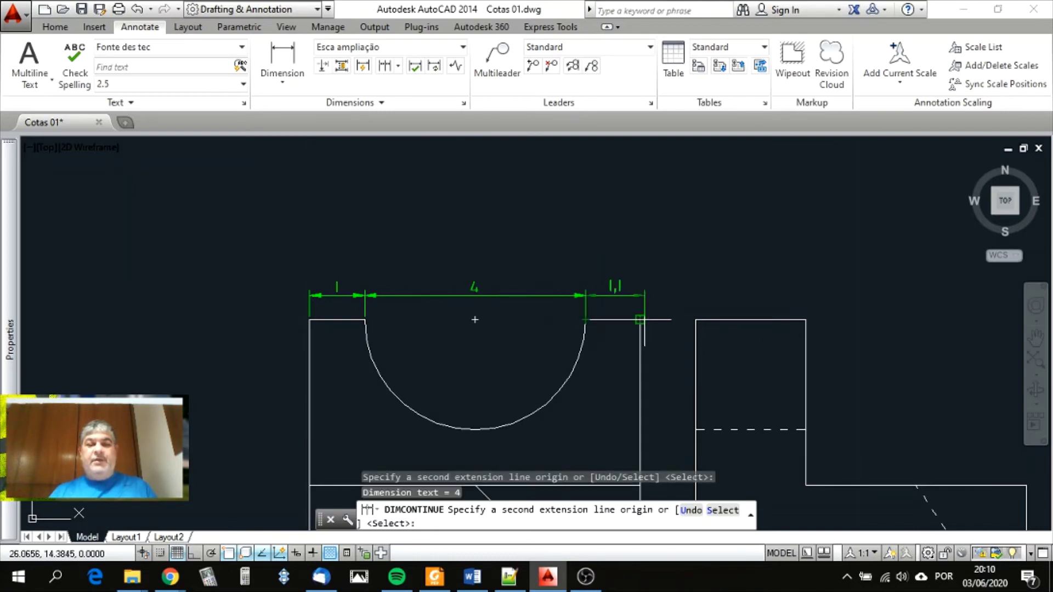
left_click(640, 319)
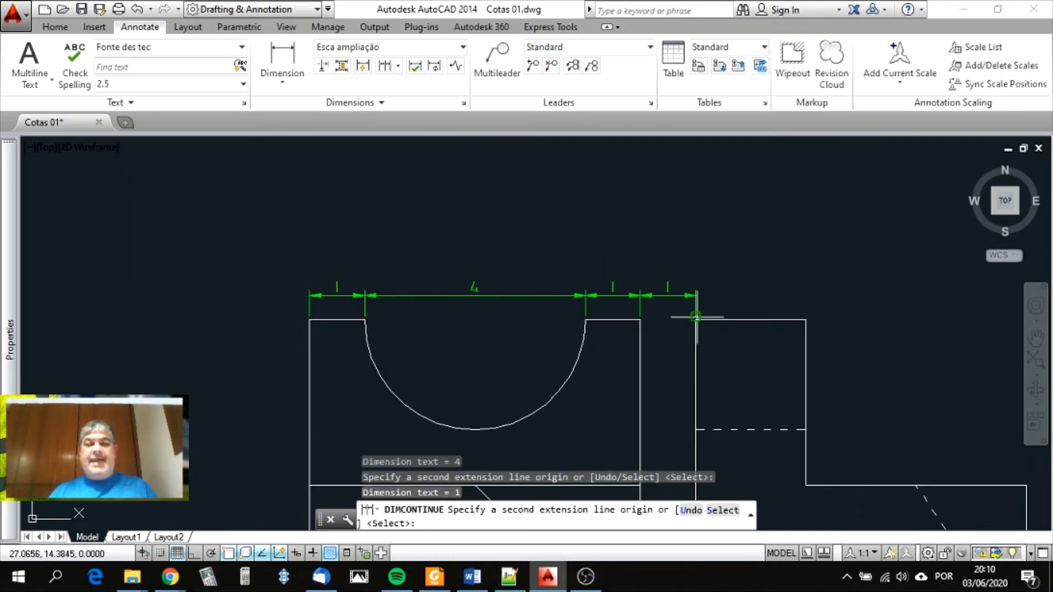
- Extend the continued dimension chain across the gap between the views, the side view's upper edge, and its outer corner, ending the command
left_click(695, 319)
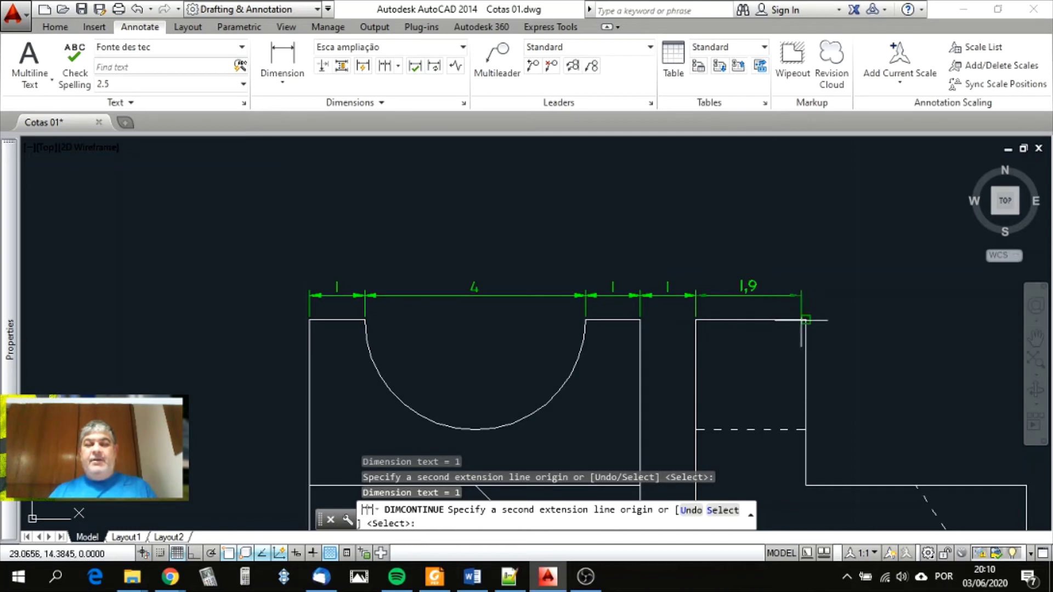
left_click(805, 320)
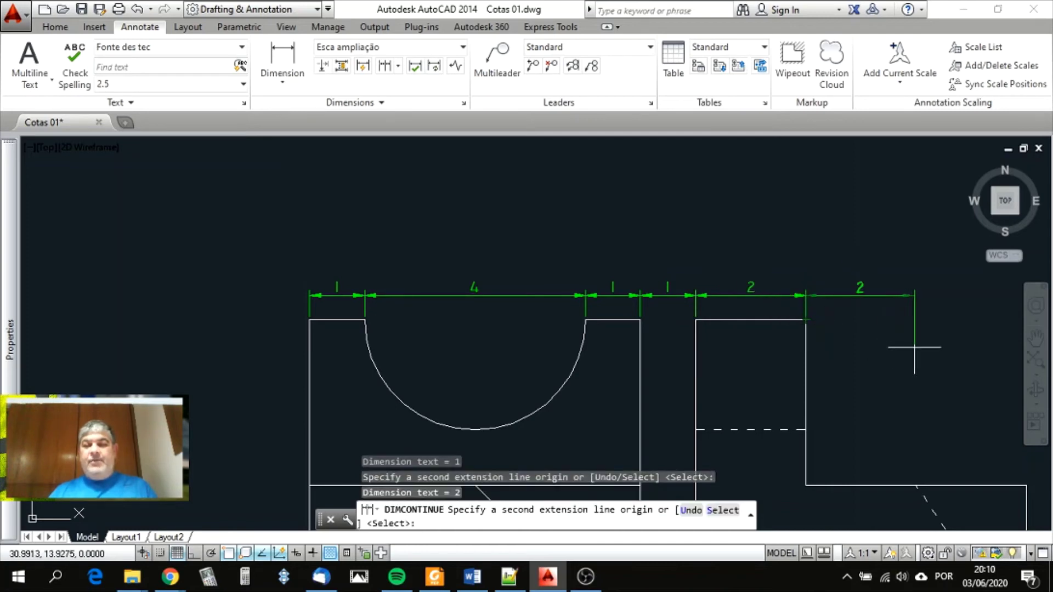
left_click(1025, 484)
key("Return")
scroll(735, 380, "up", 2)
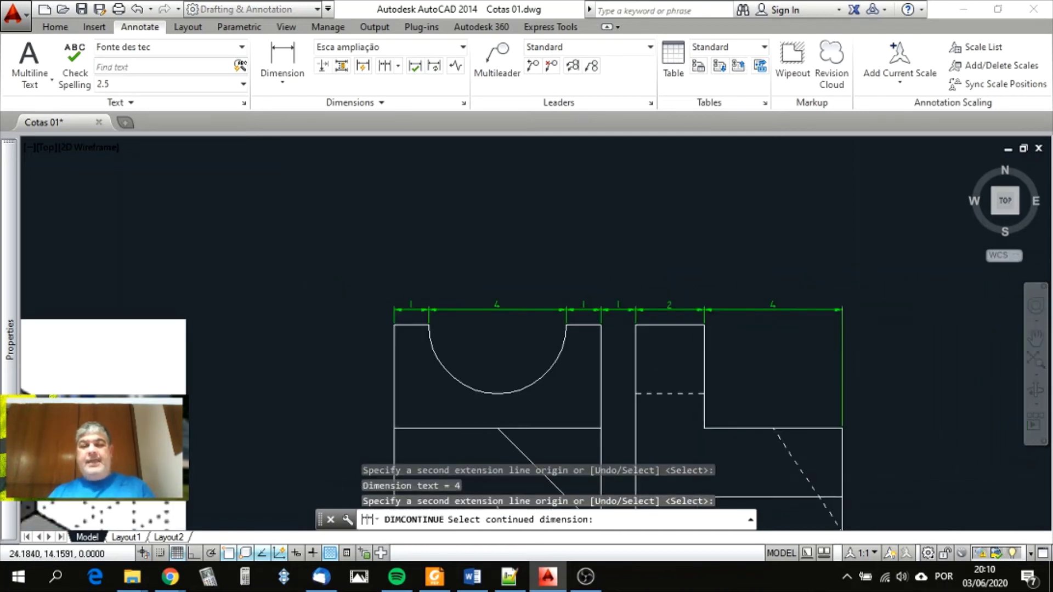
scroll(556, 301, "down", 4)
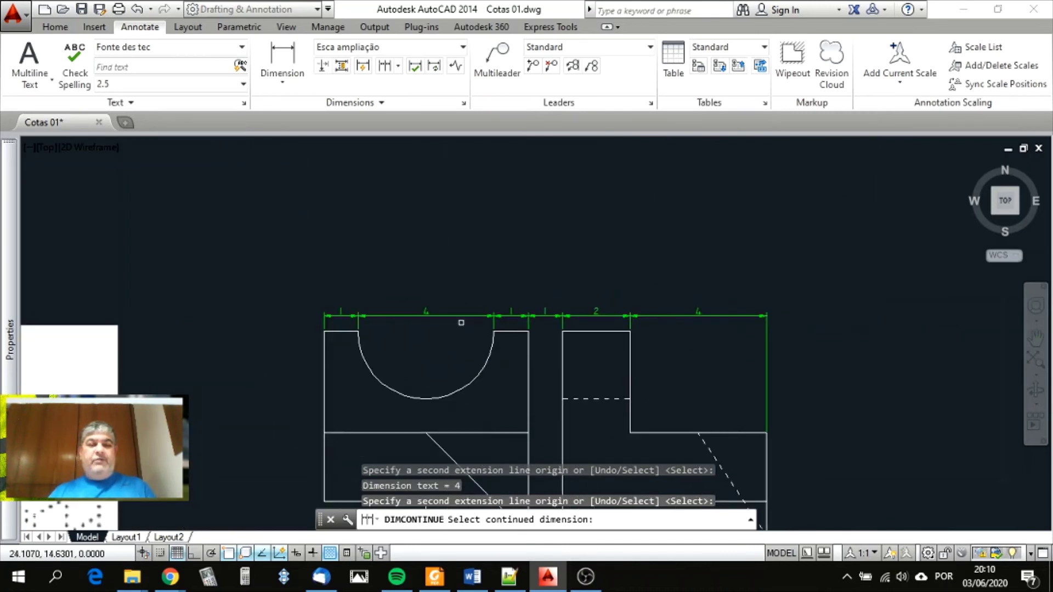
scroll(561, 338, "up", 4)
key("Escape")
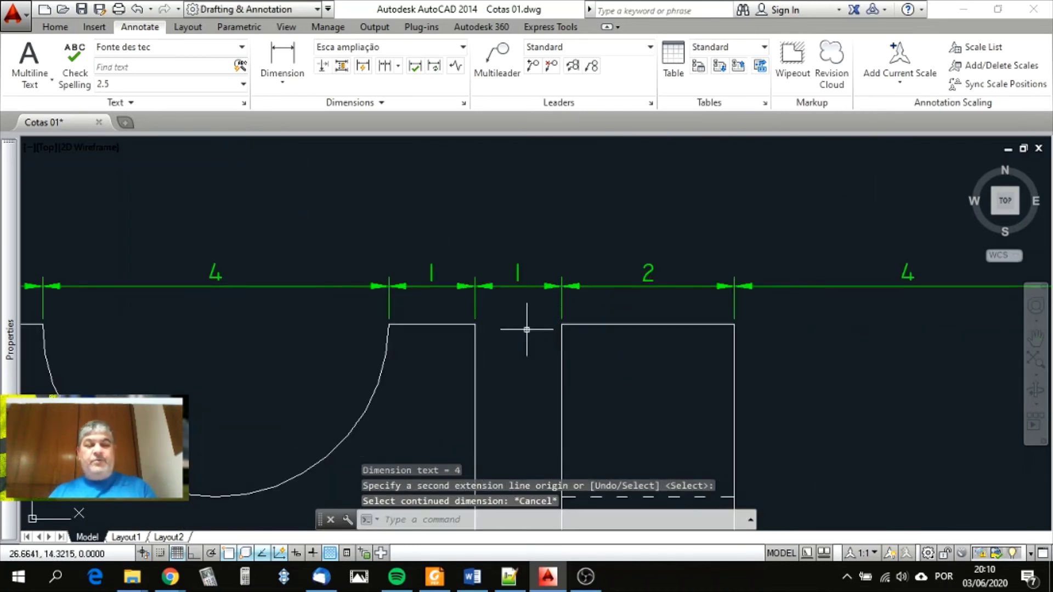
- Delete the dimension spanning the gap between the front and side views
scroll(532, 318, "down", 2)
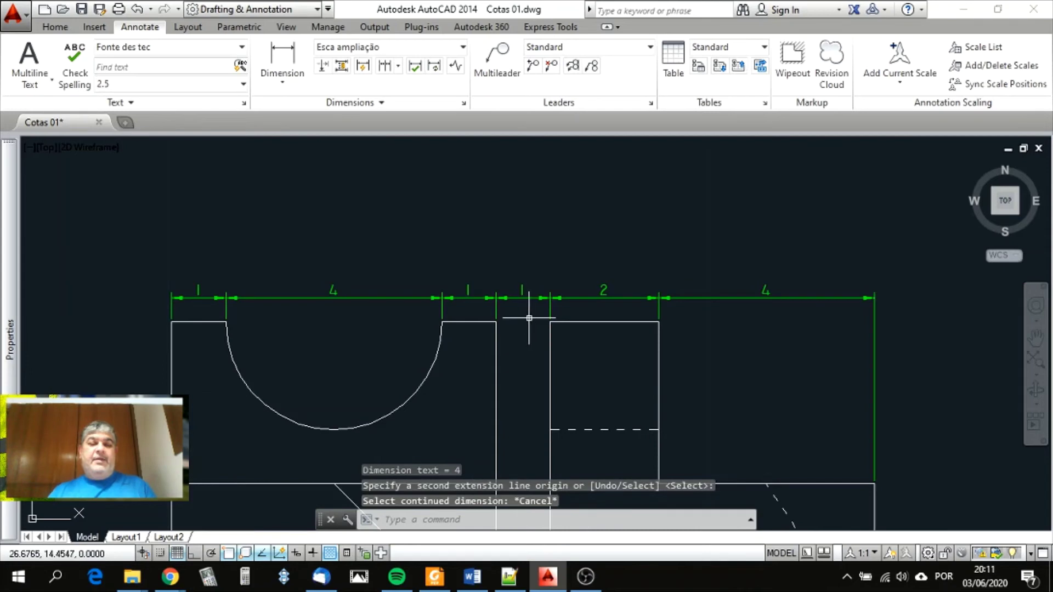
left_click(529, 318)
left_click(514, 277)
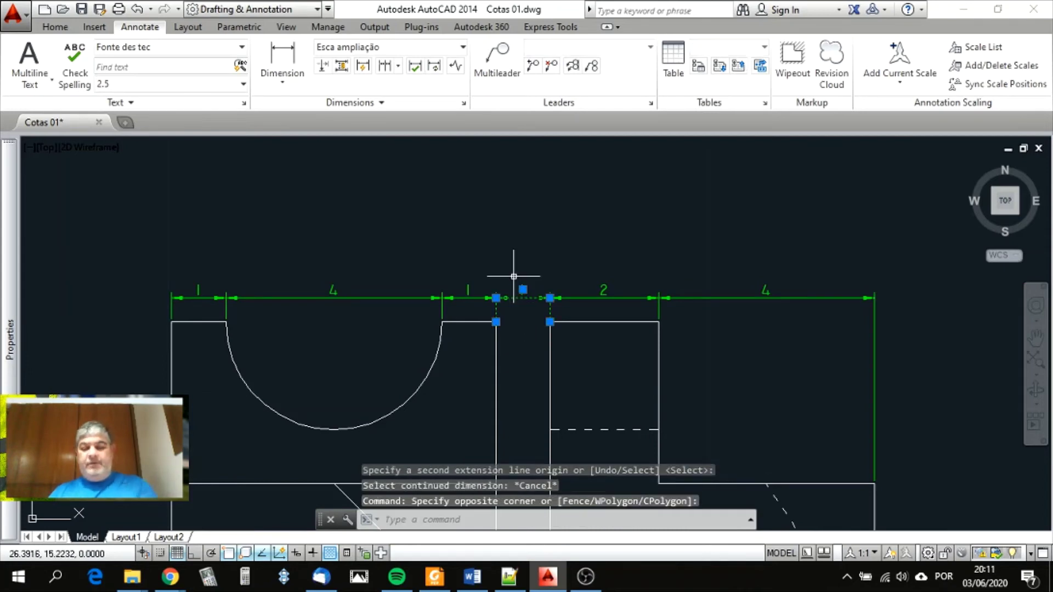
key("Delete")
- Examine the remaining dimension chains above the front and side views
scroll(724, 343, "down", 4)
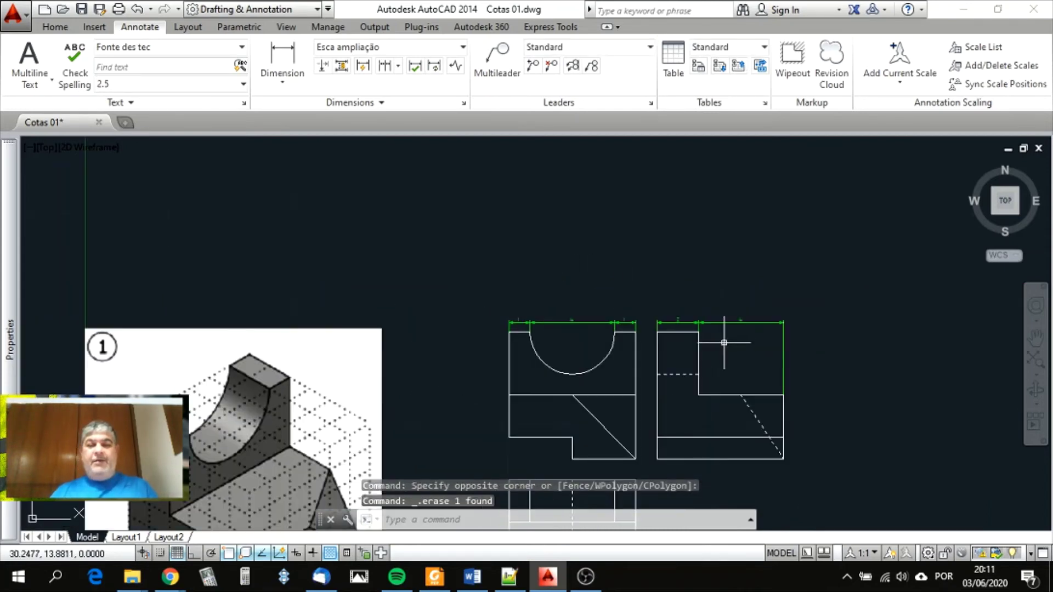
scroll(702, 372, "up", 2)
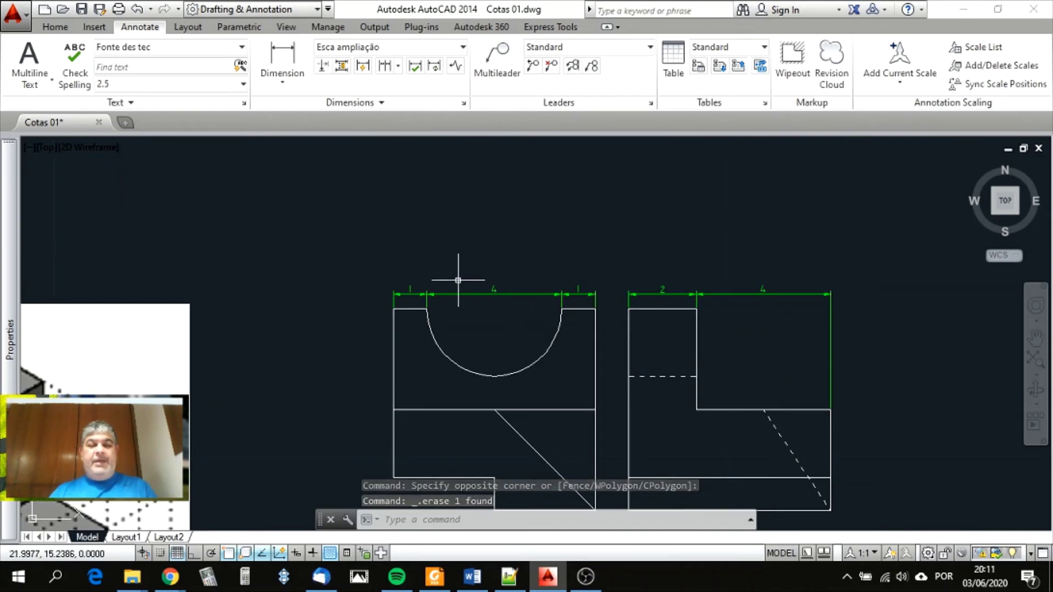
scroll(460, 283, "up", 2)
scroll(476, 349, "down", 3)
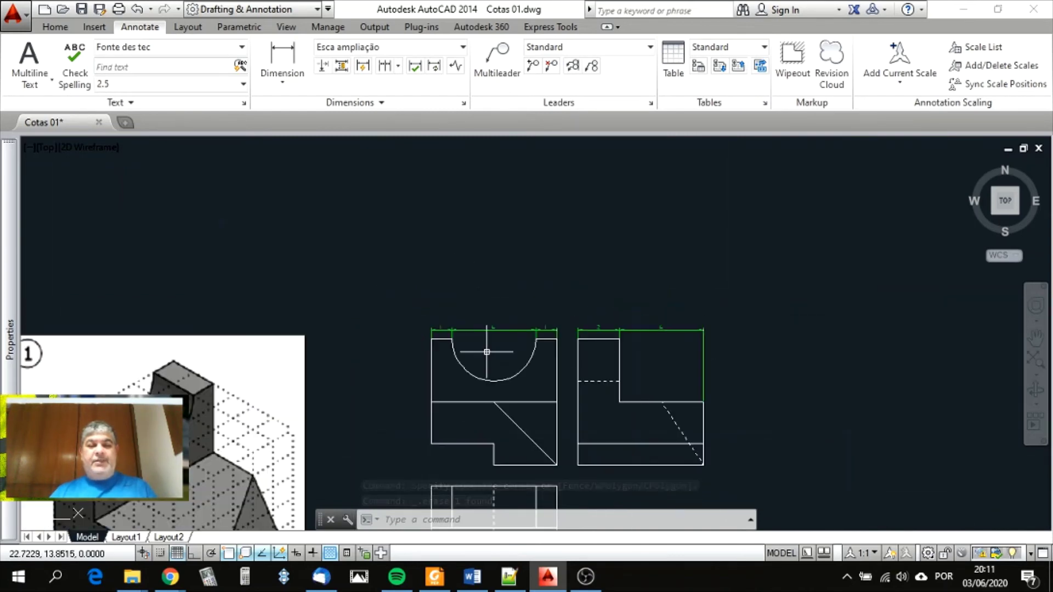
scroll(489, 359, "up", 3)
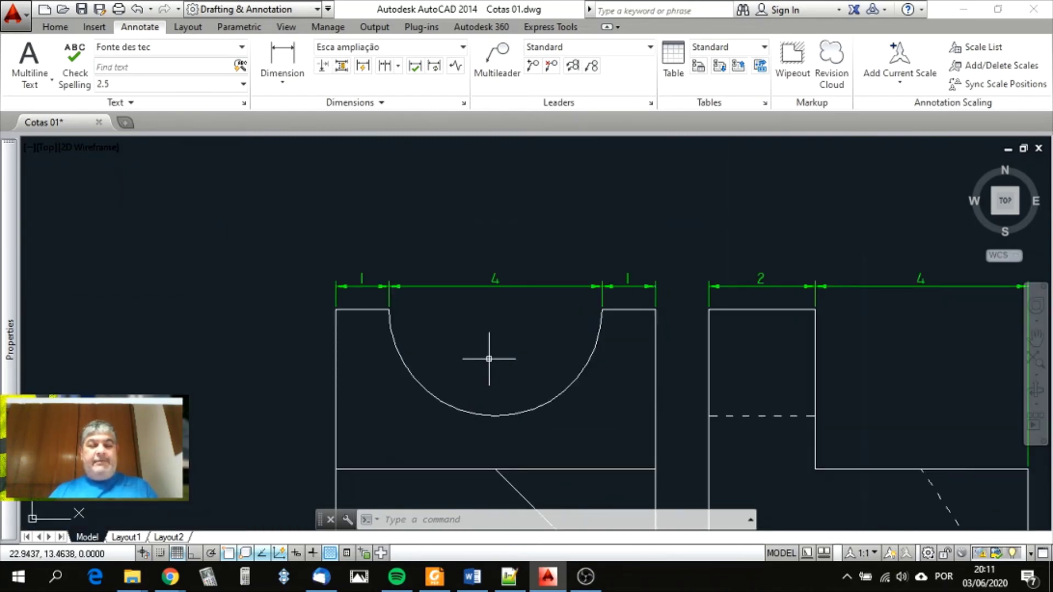
scroll(456, 311, "down", 4)
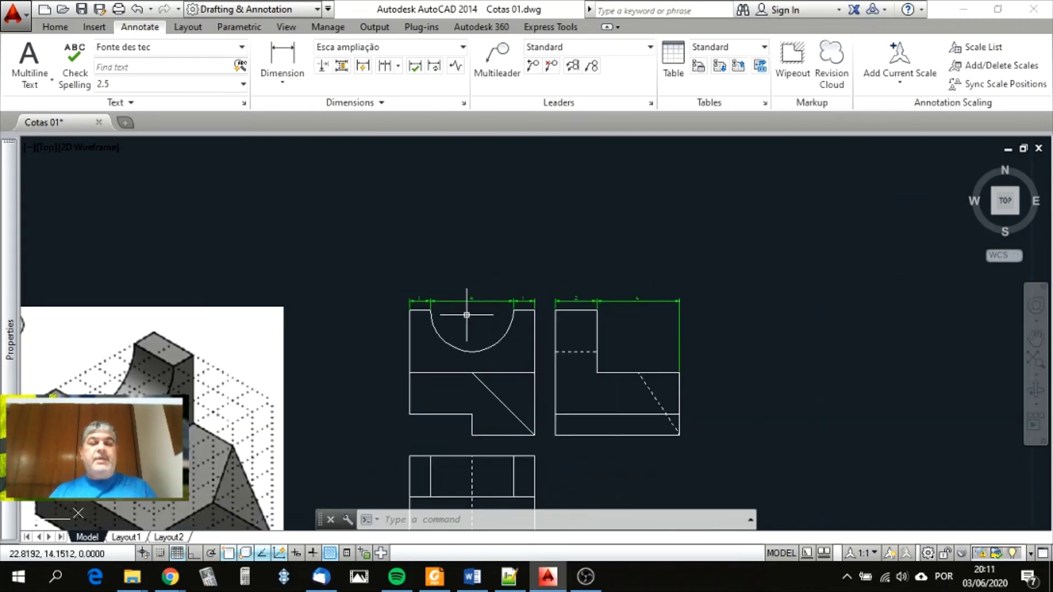
scroll(479, 303, "up", 4)
scroll(607, 282, "down", 2)
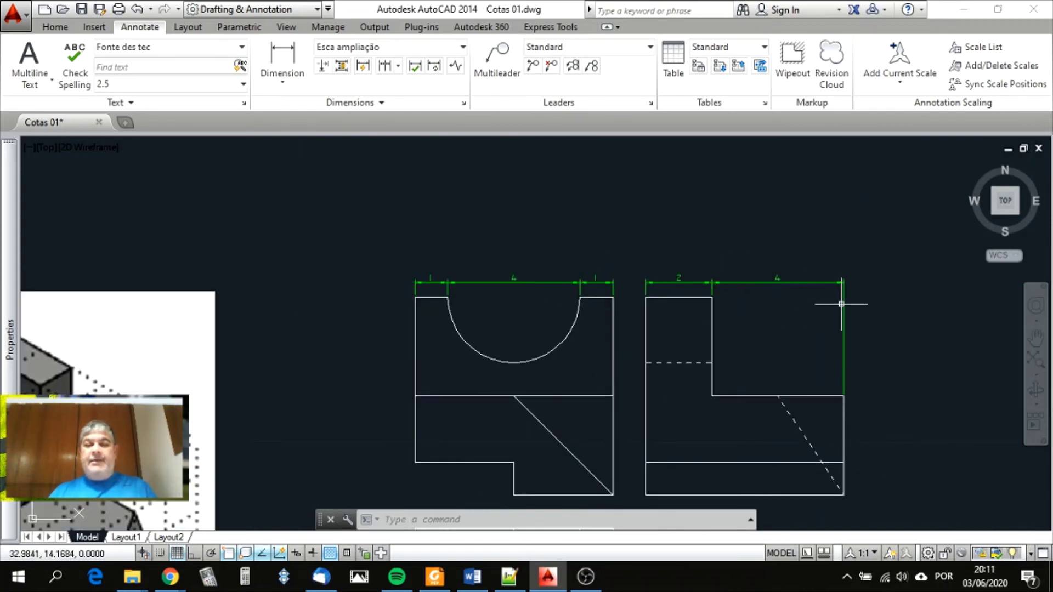
- Select the five horizontal dimensions above both views and review their Lines & Arrows and Text properties
left_click(876, 295)
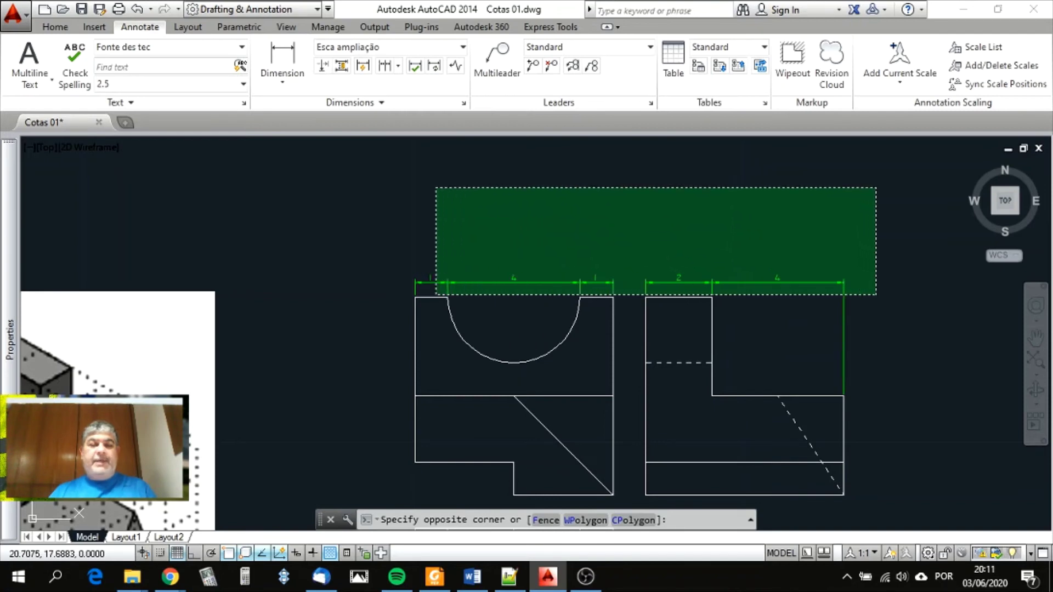
left_click(405, 177)
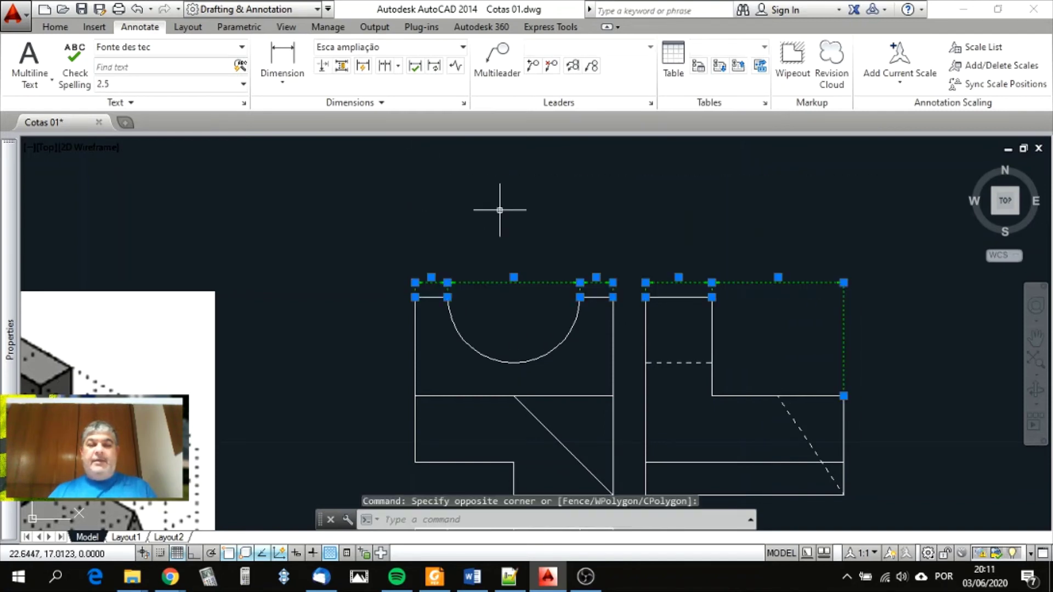
mouse_move(10, 341)
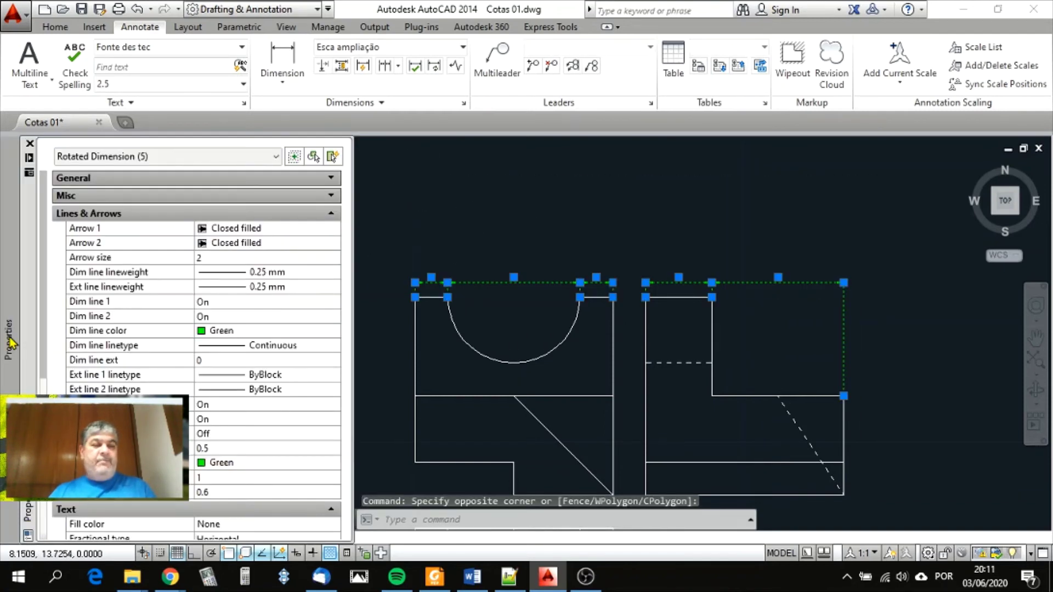
right_click(543, 288)
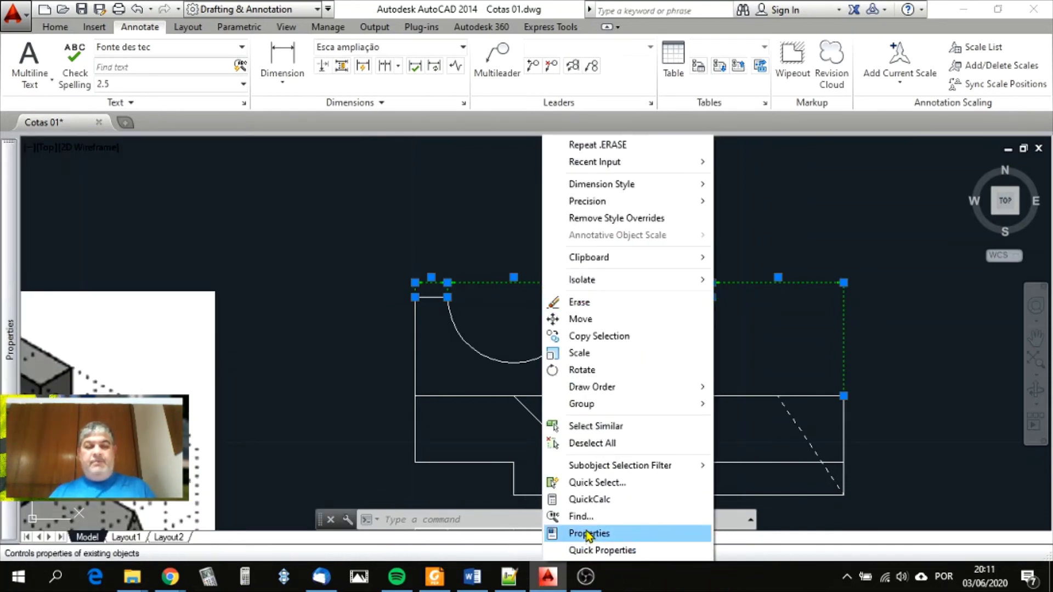
left_click(13, 375)
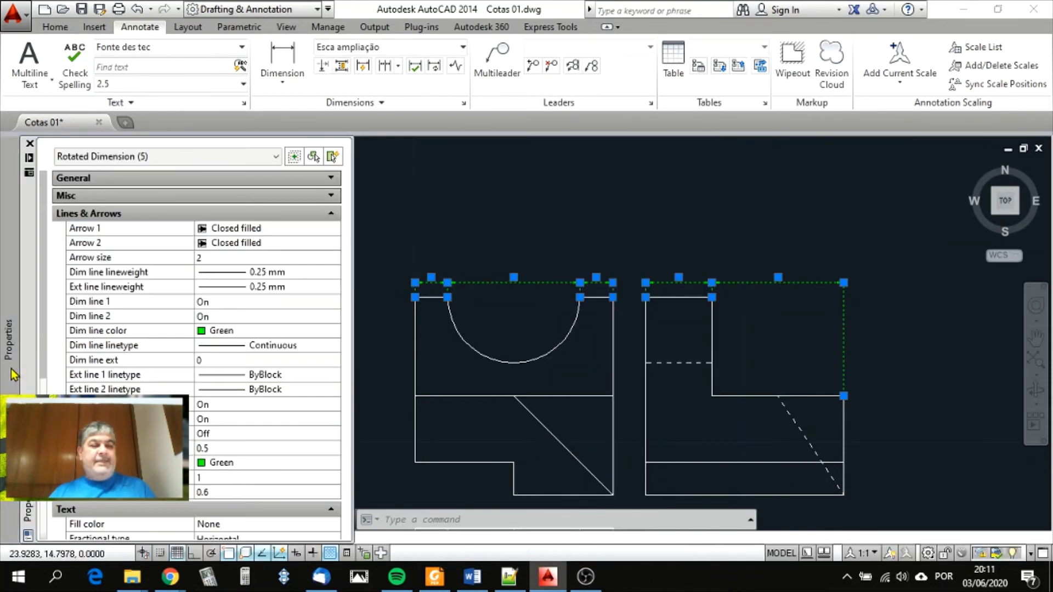
left_click(331, 213)
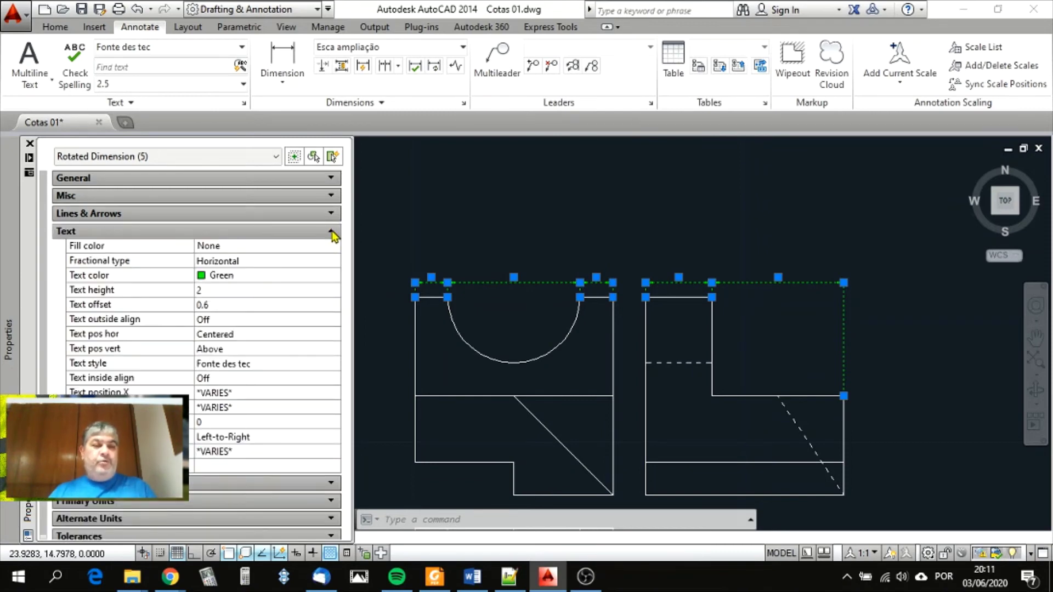
left_click(331, 231)
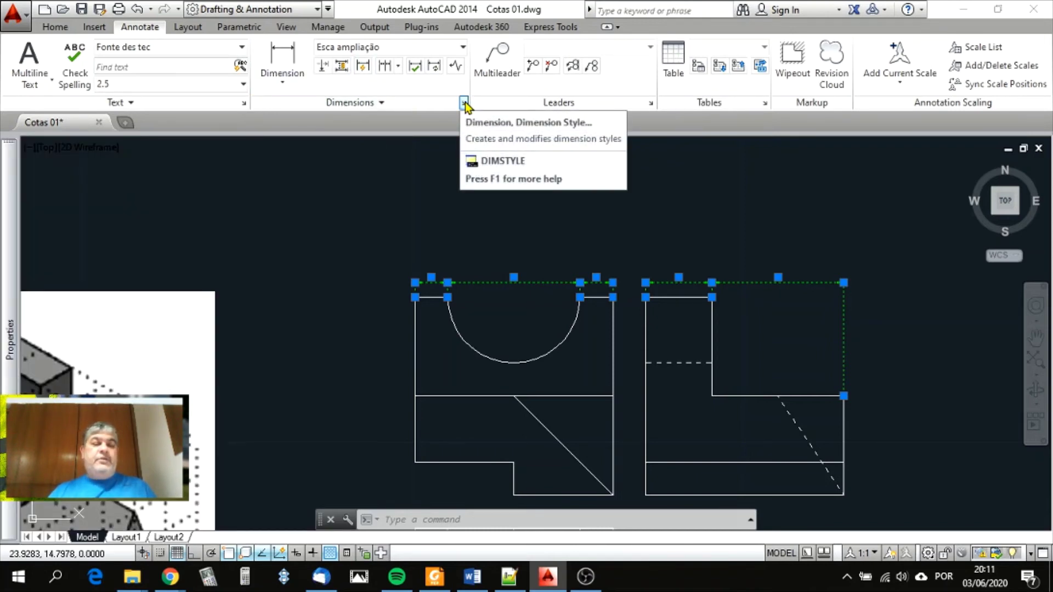
mouse_move(8, 305)
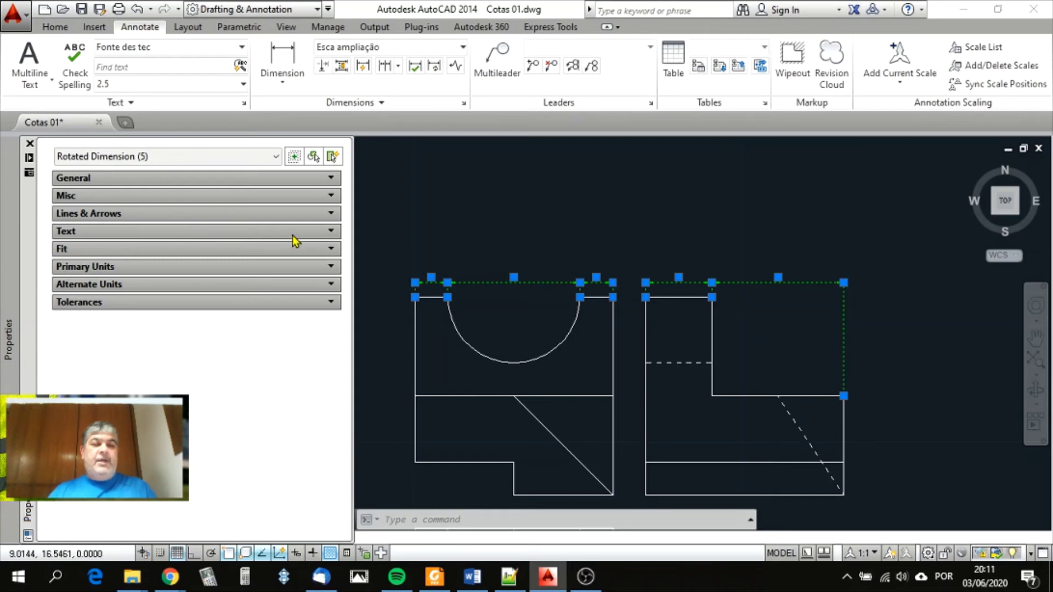
- Set the text color of the five selected dimensions to Red, deselect them, and inspect their text
left_click(331, 231)
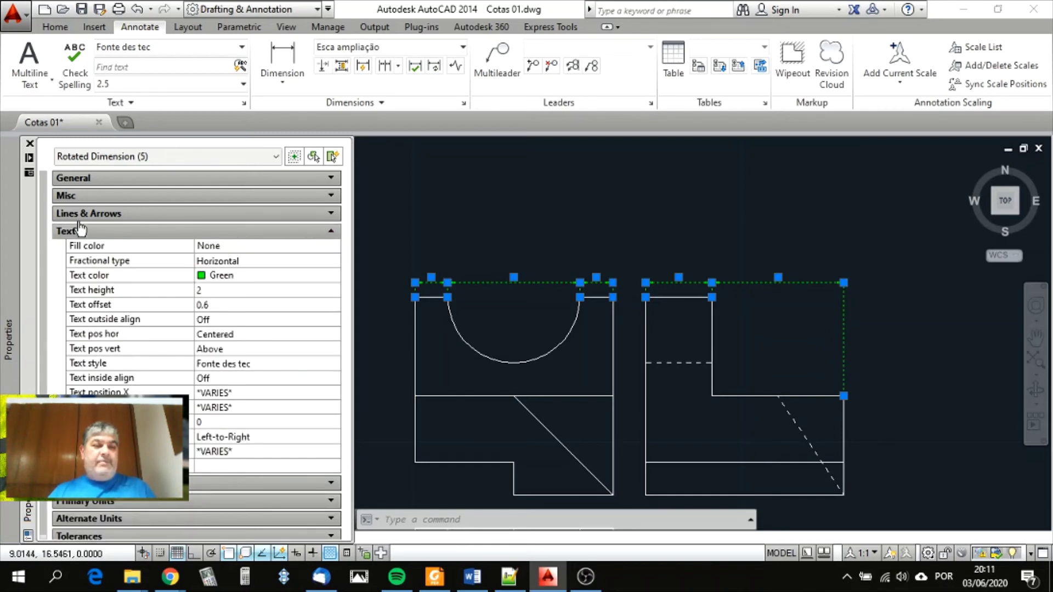
left_click(249, 274)
left_click(333, 276)
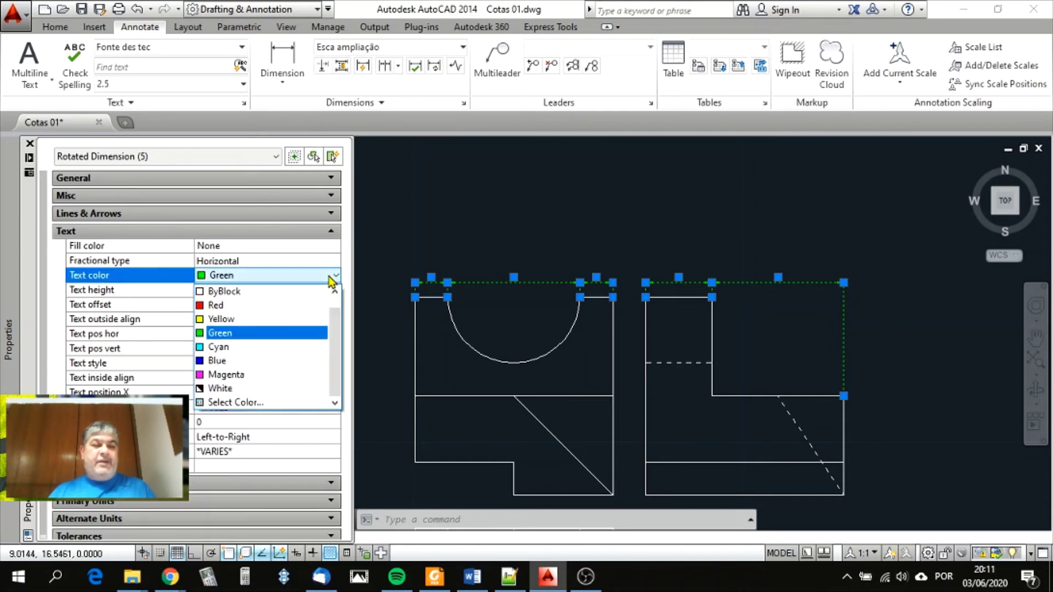
left_click(219, 306)
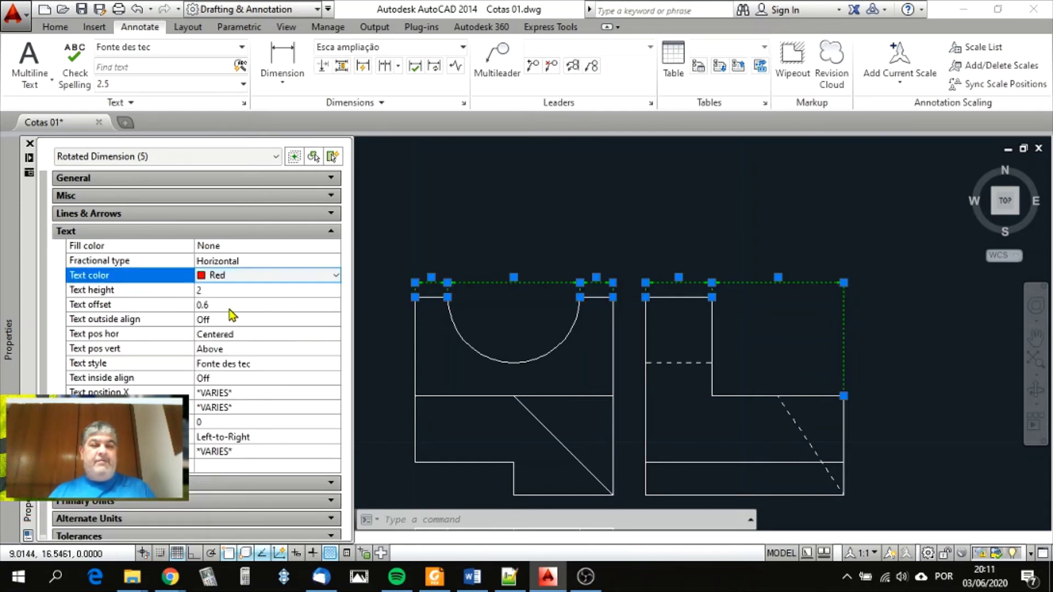
key("Escape")
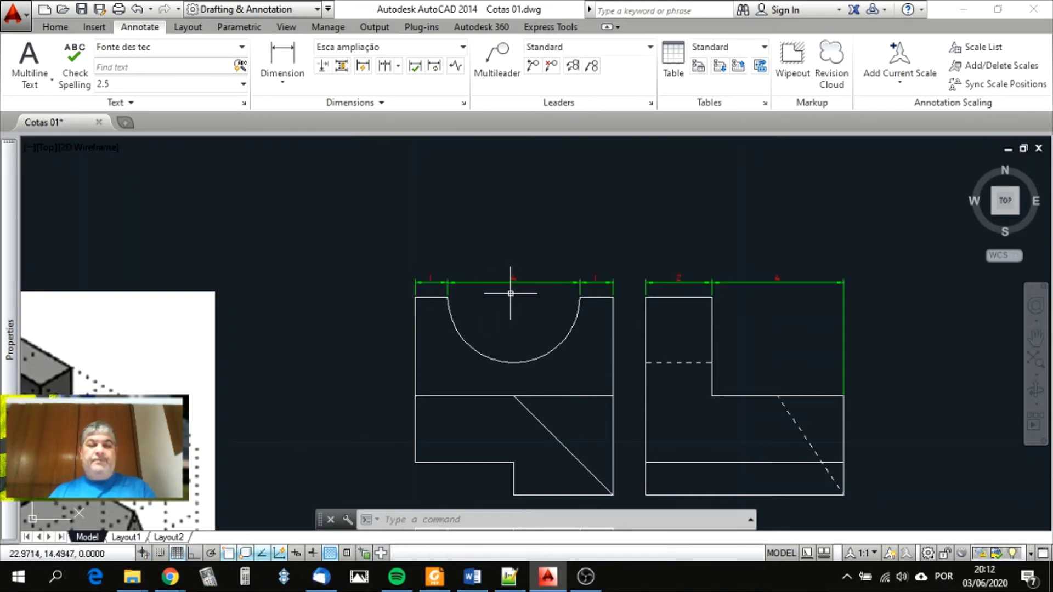
scroll(512, 292, "up", 6)
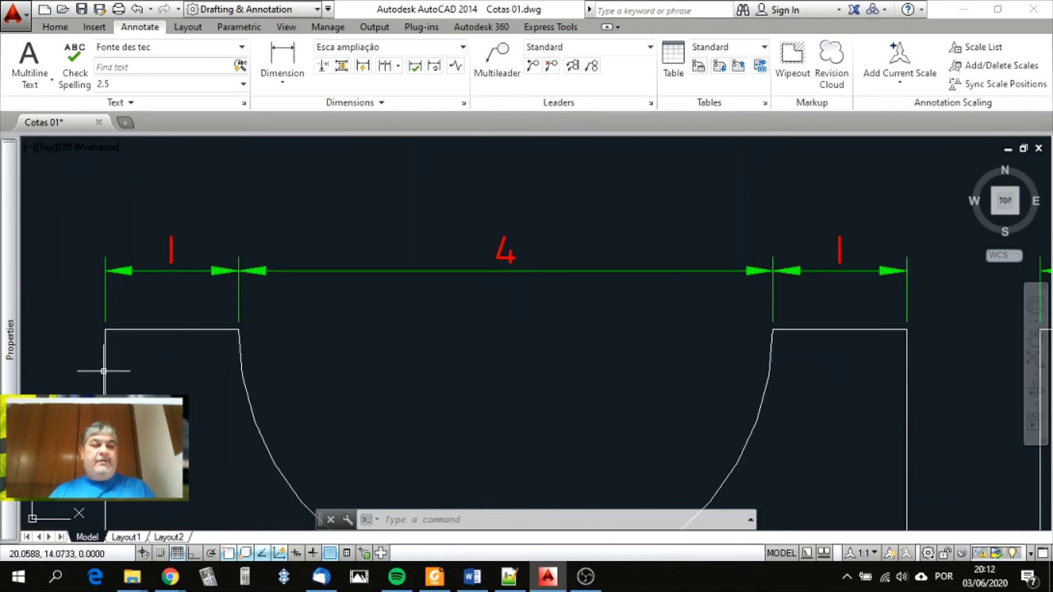
mouse_move(16, 391)
scroll(463, 318, "down", 6)
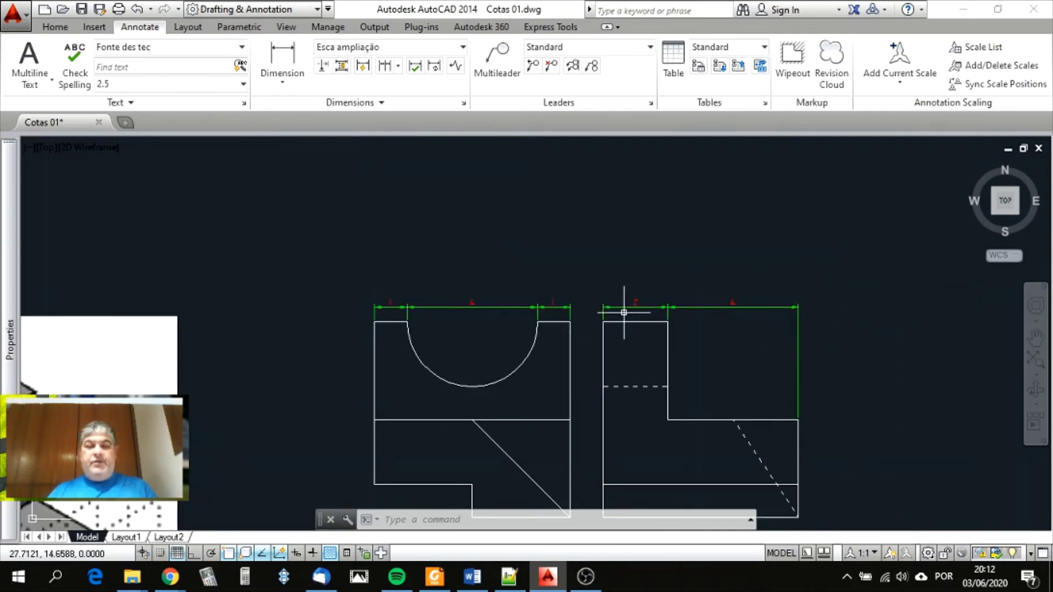
- Select the five horizontal dimensions above the front and side views and set their text color to Green
mouse_move(9, 340)
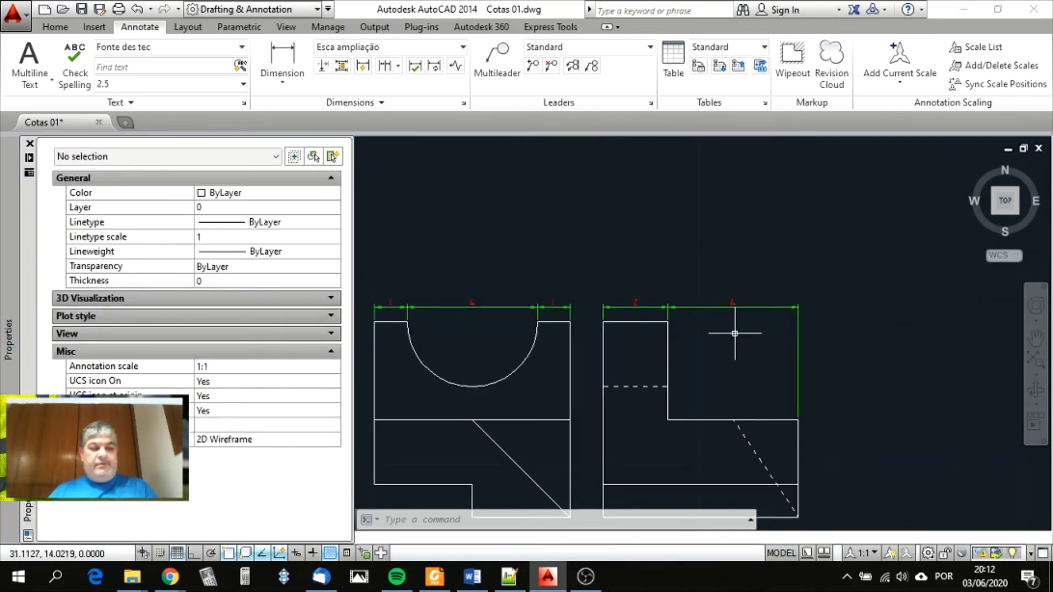
key("Escape")
key("Escape")
left_click(809, 305)
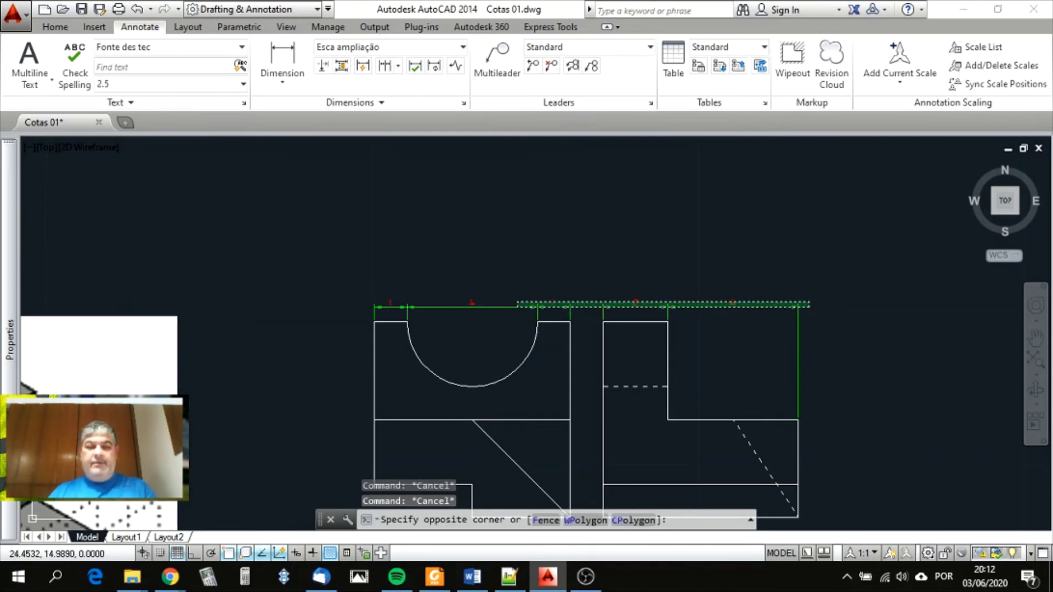
left_click(359, 284)
scroll(424, 287, "down", 4)
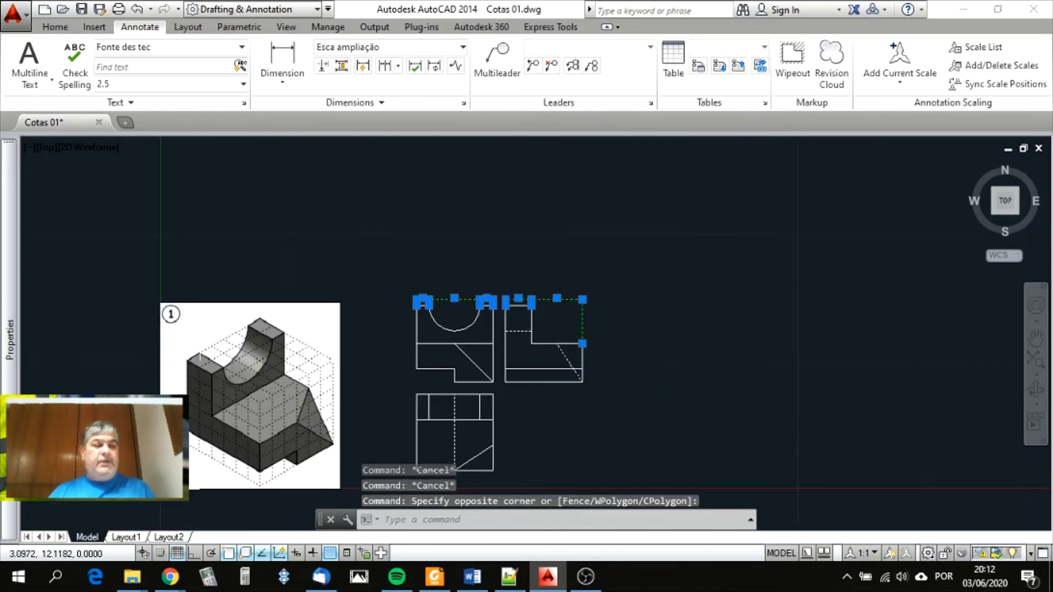
mouse_move(9, 340)
scroll(416, 294, "up", 6)
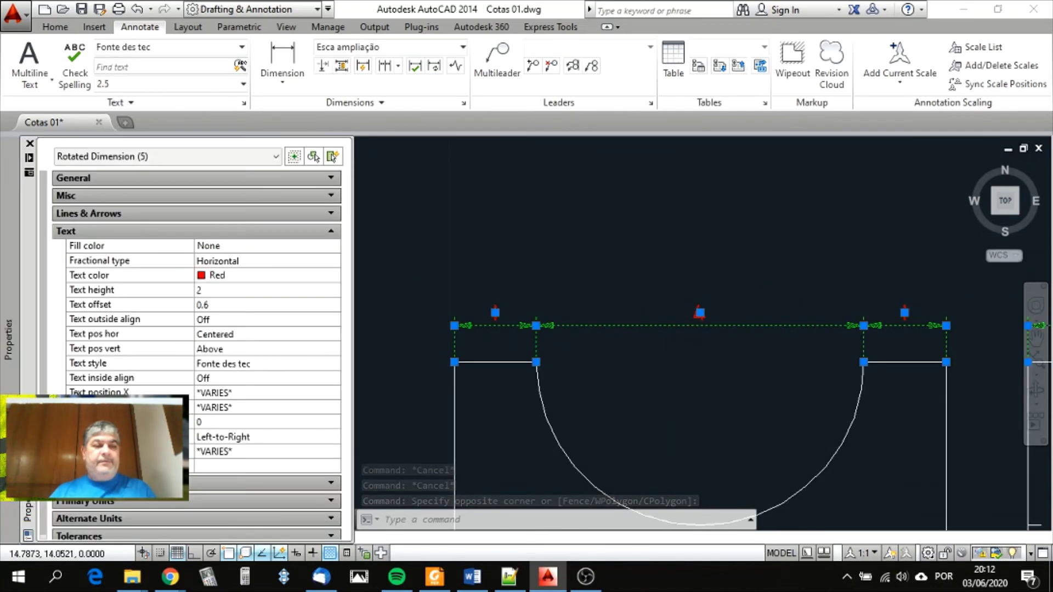
left_click(266, 277)
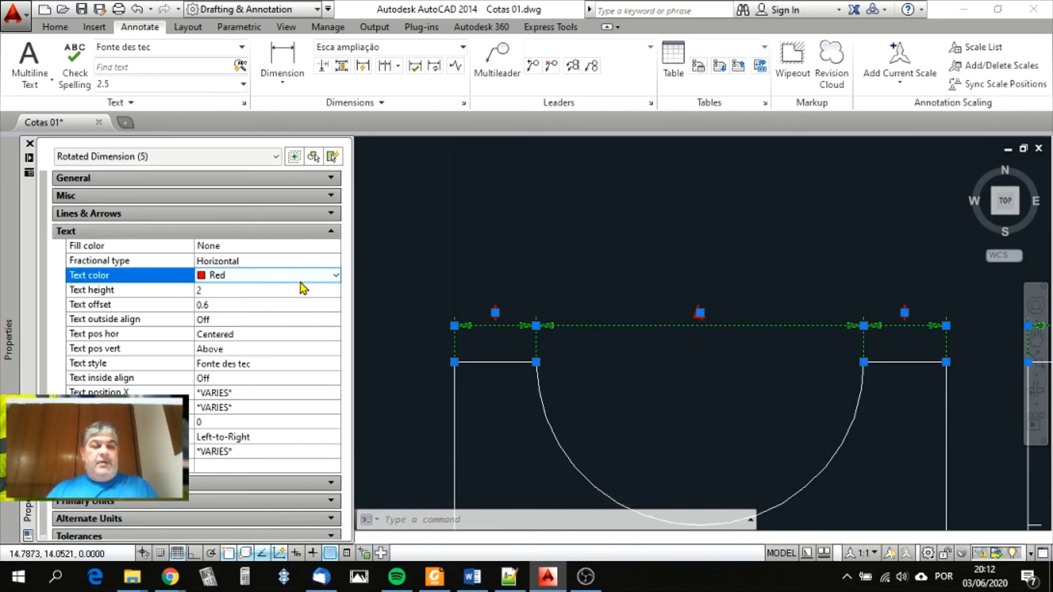
left_click(322, 278)
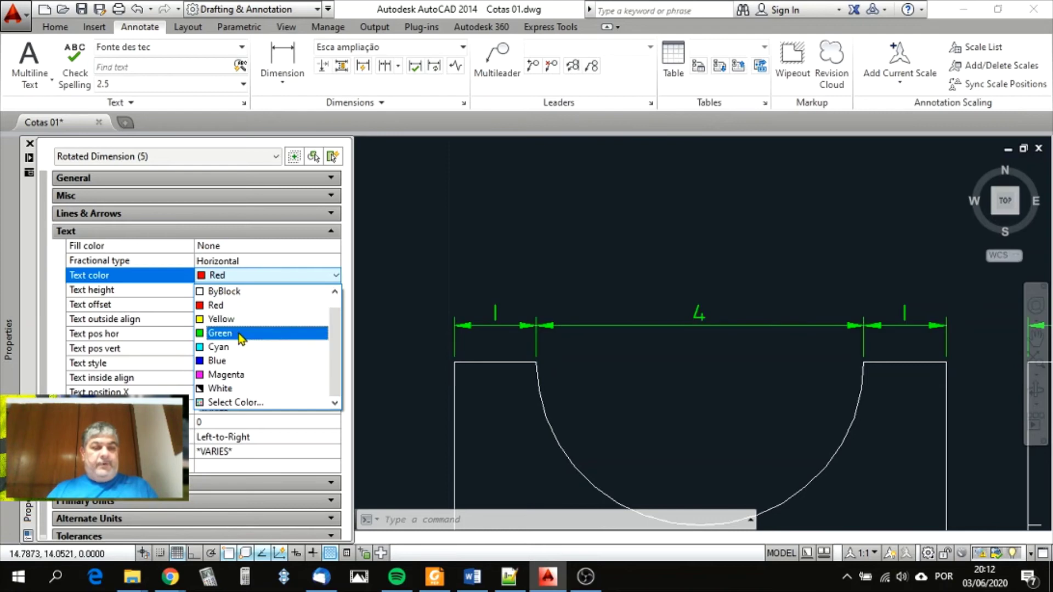
left_click(241, 333)
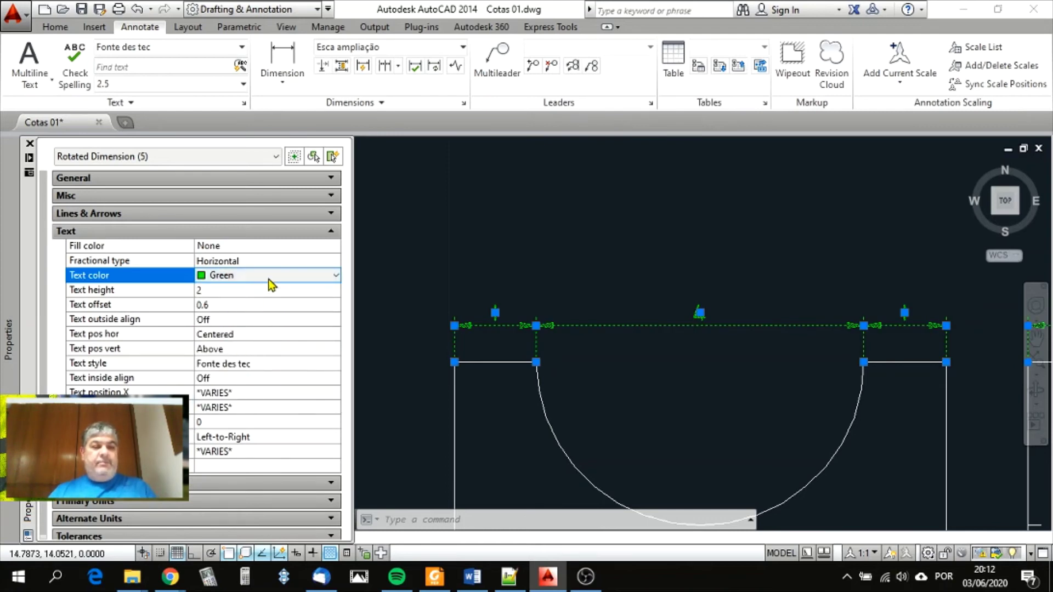
- Override the text of the five selected dimensions with 5, deselect them, and inspect the dimension chains
left_click(269, 466)
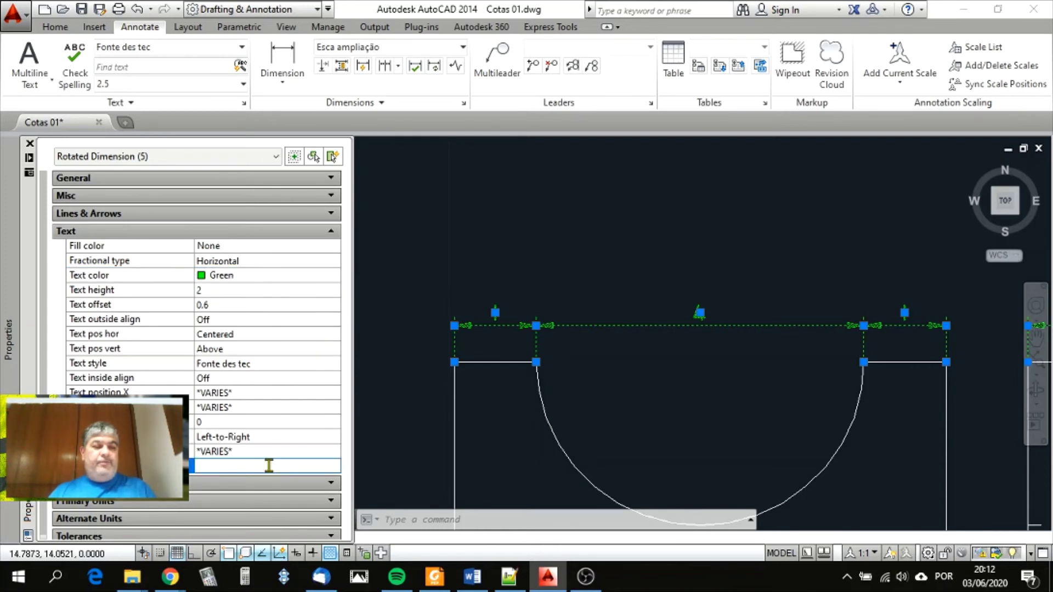
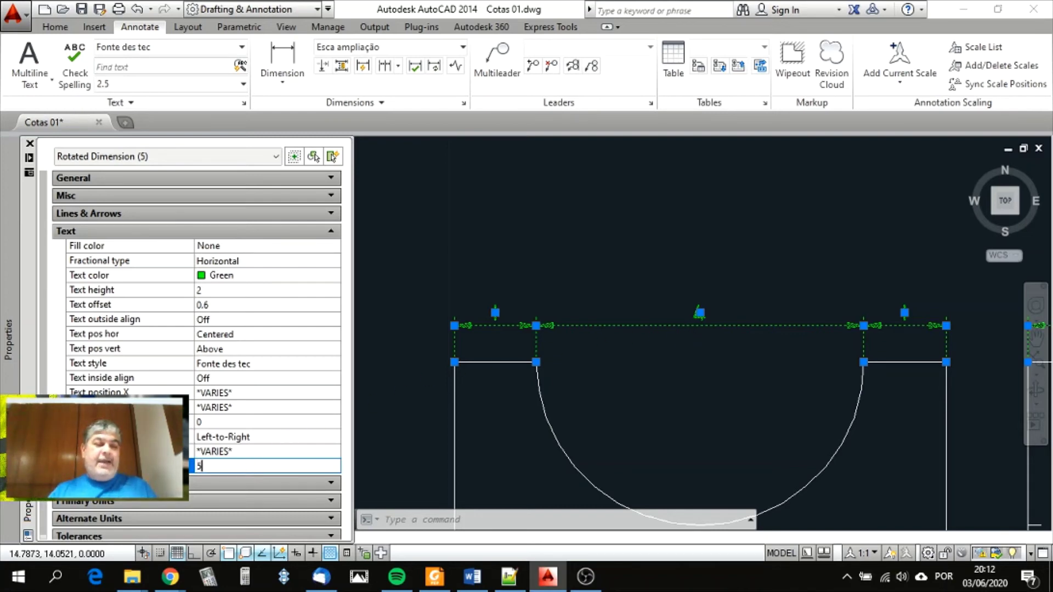
key("Return")
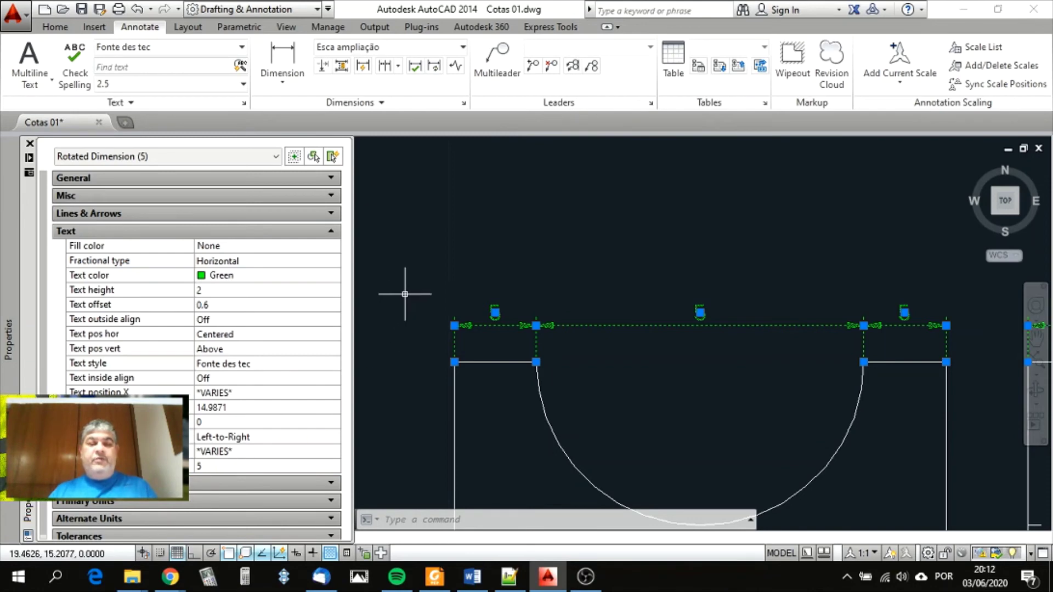
key("Escape")
key("ctrl+1")
scroll(367, 300, "down", 4)
scroll(527, 332, "up", 3)
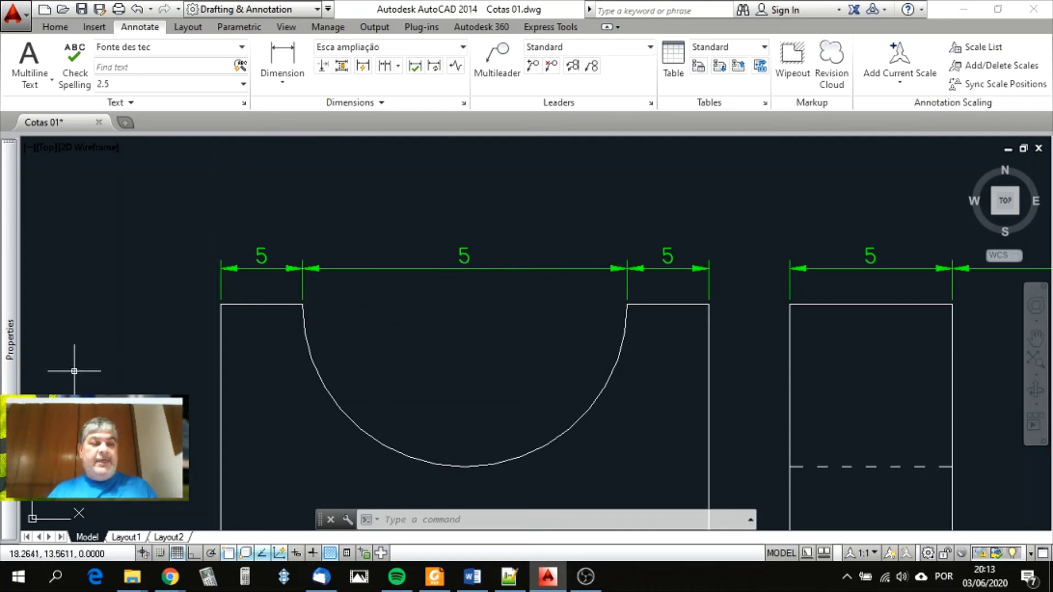
- Reselect the five horizontal dimensions, clear their text override, and deselect them
mouse_move(9, 351)
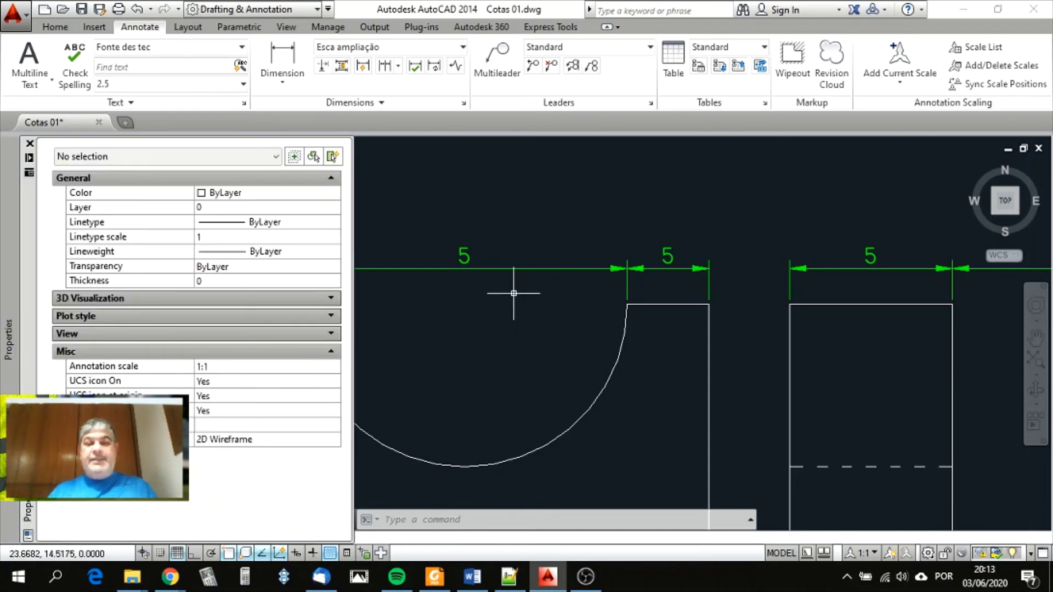
scroll(487, 309, "down", 2)
left_click(487, 312)
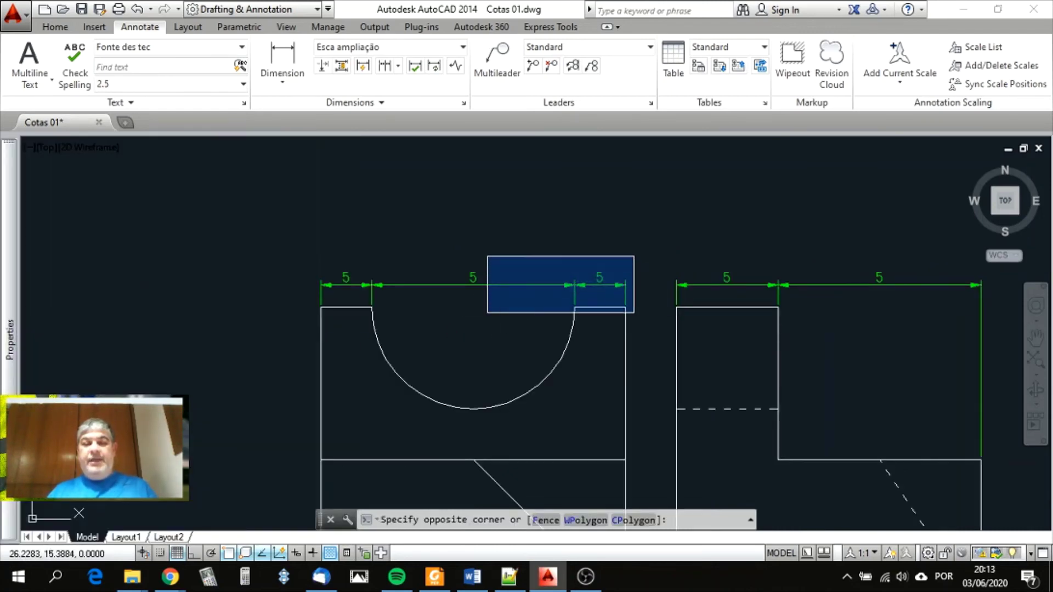
key("Escape")
left_click(1001, 286)
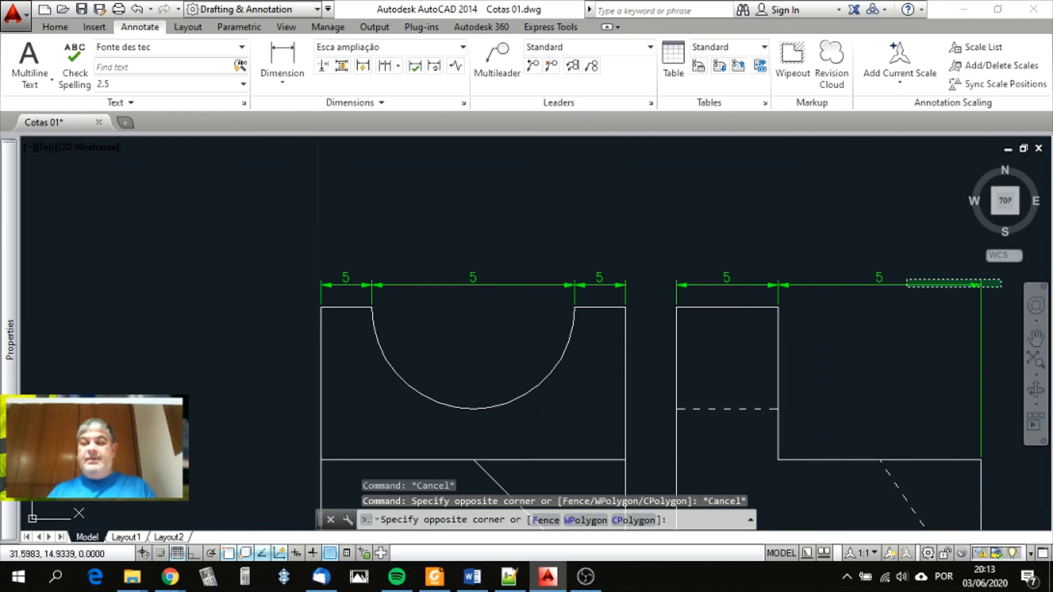
left_click(305, 229)
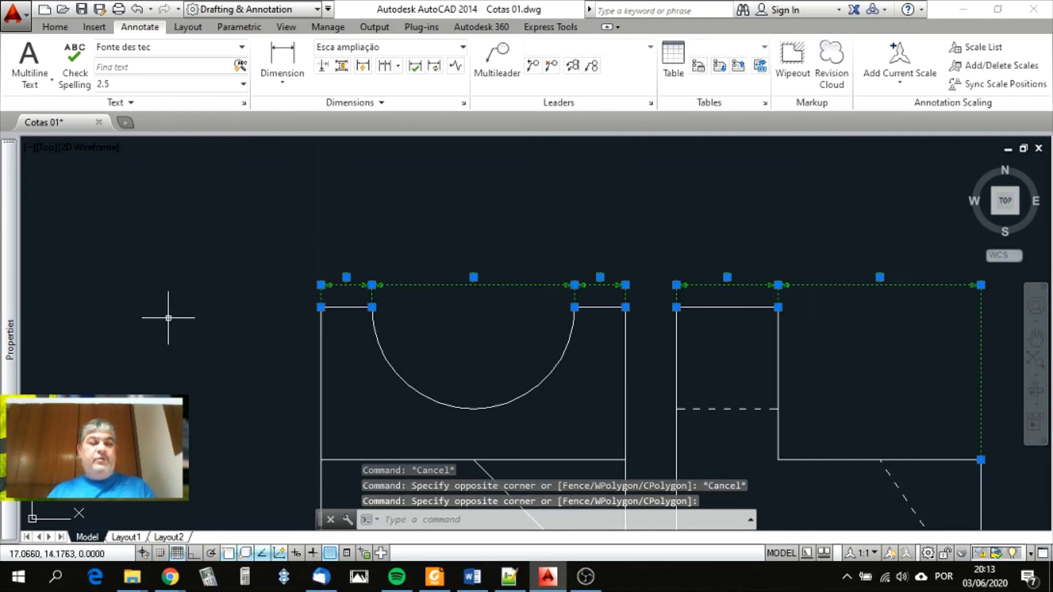
mouse_move(7, 387)
left_click(239, 466)
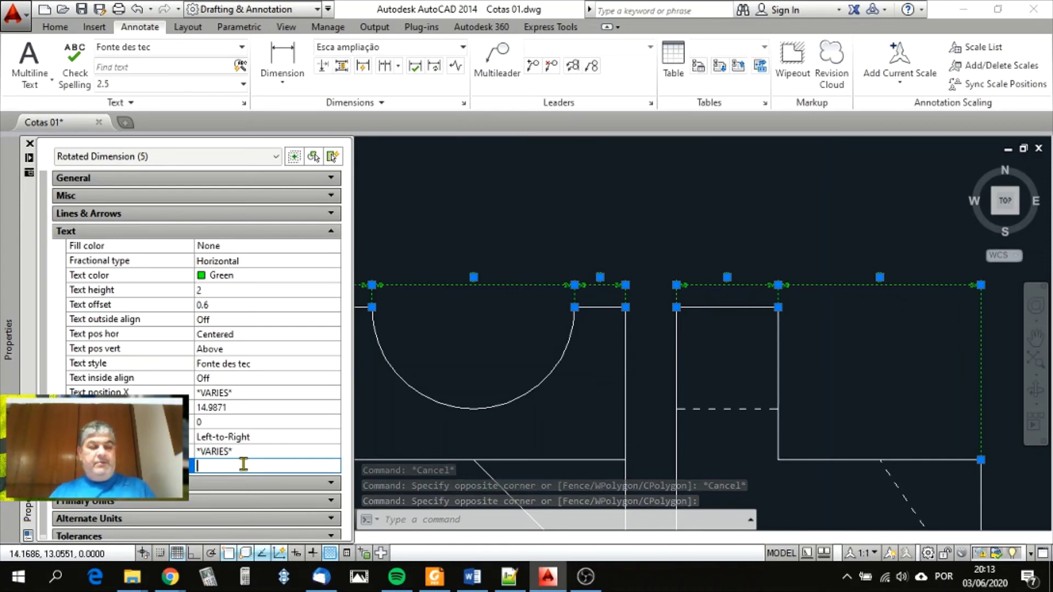
key("Delete")
key("Return")
key("ctrl+1")
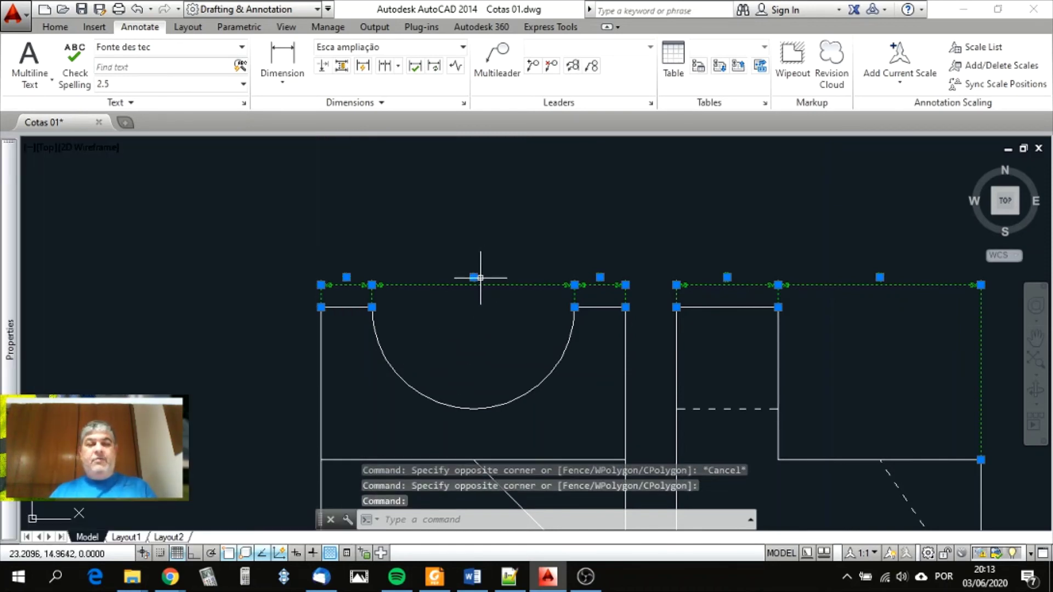
scroll(484, 295, "up", 1)
key("Escape")
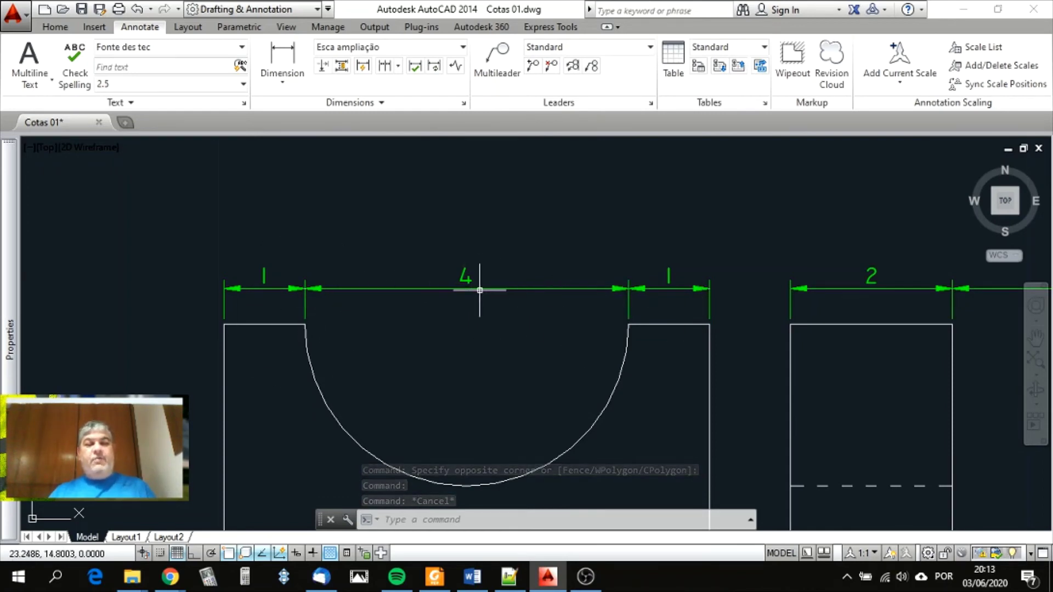
- Select the five dimensions above both views again and review their Text properties, including Text outside align
mouse_move(11, 407)
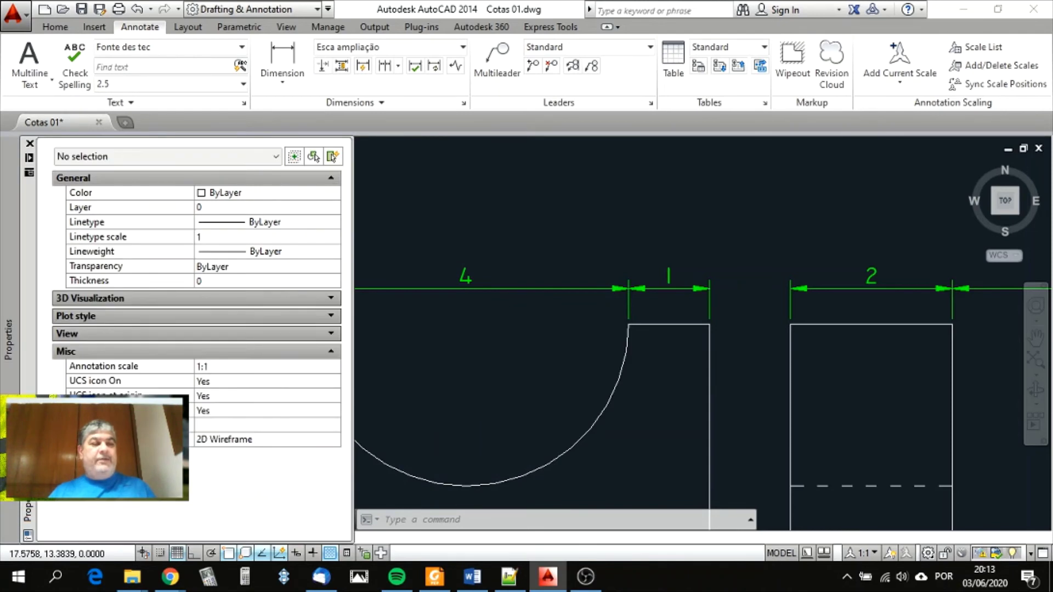
left_click(629, 288)
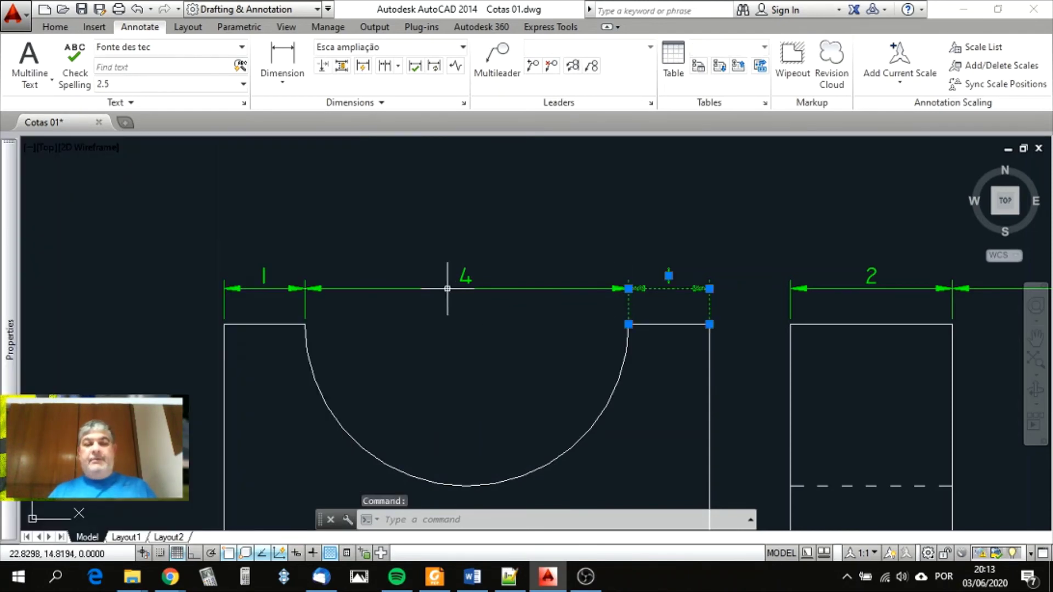
scroll(329, 302, "down", 4)
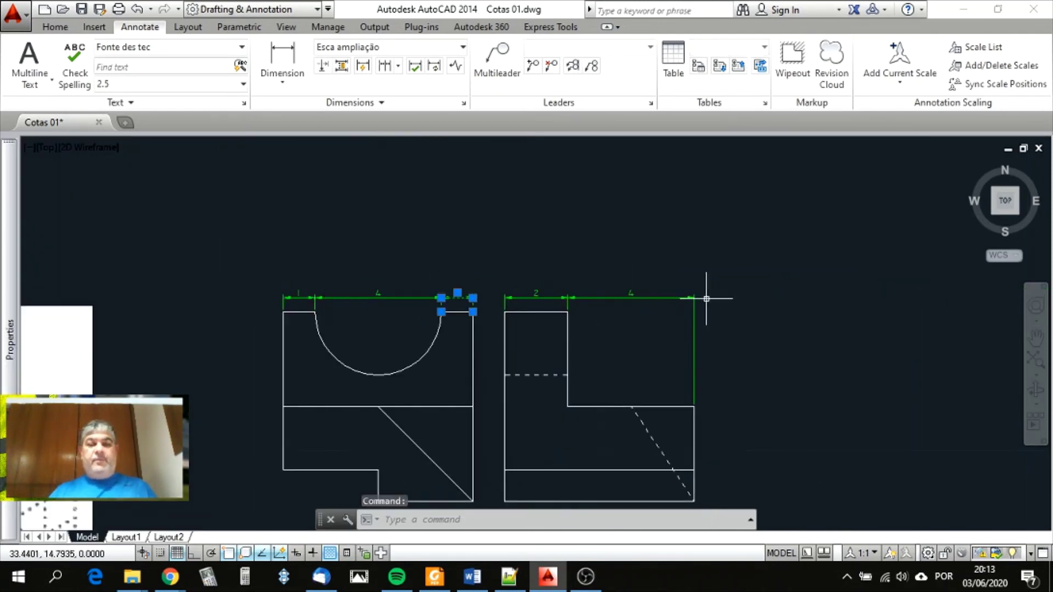
left_click(707, 299)
left_click(253, 276)
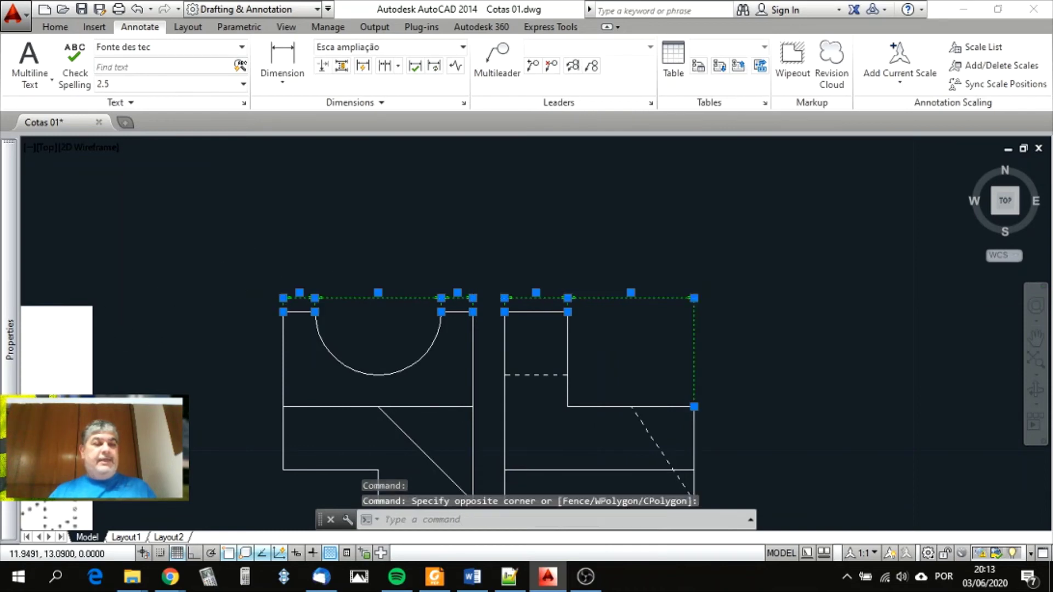
mouse_move(11, 378)
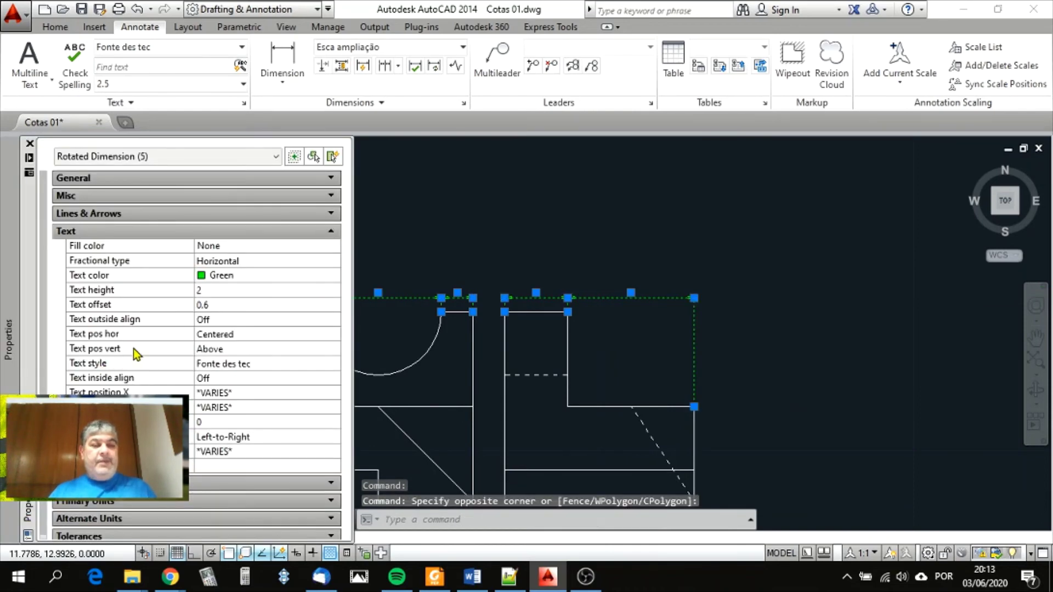
left_click(241, 320)
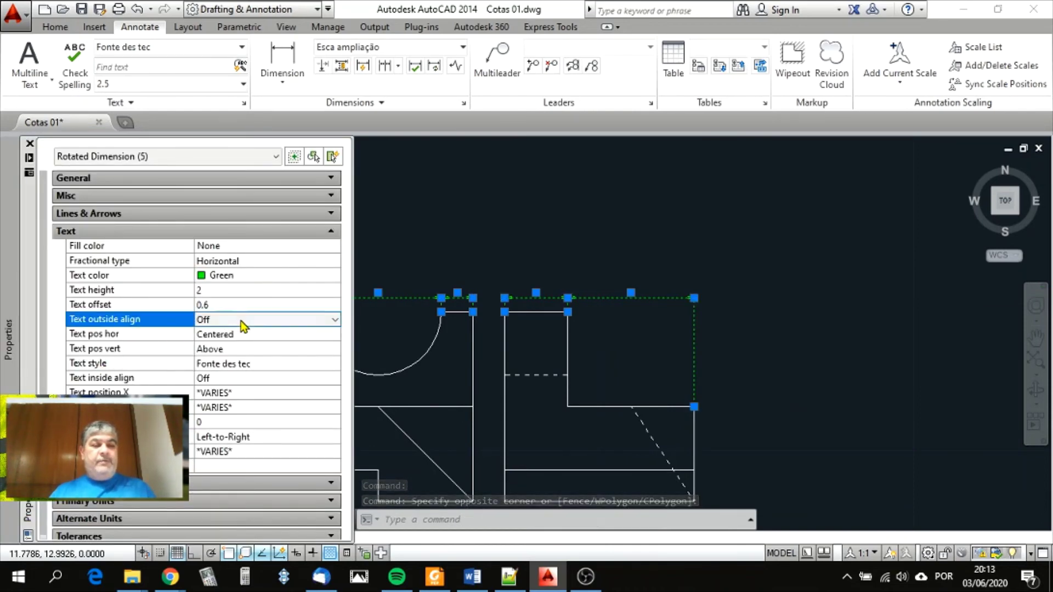
left_click(244, 324)
left_click(244, 327)
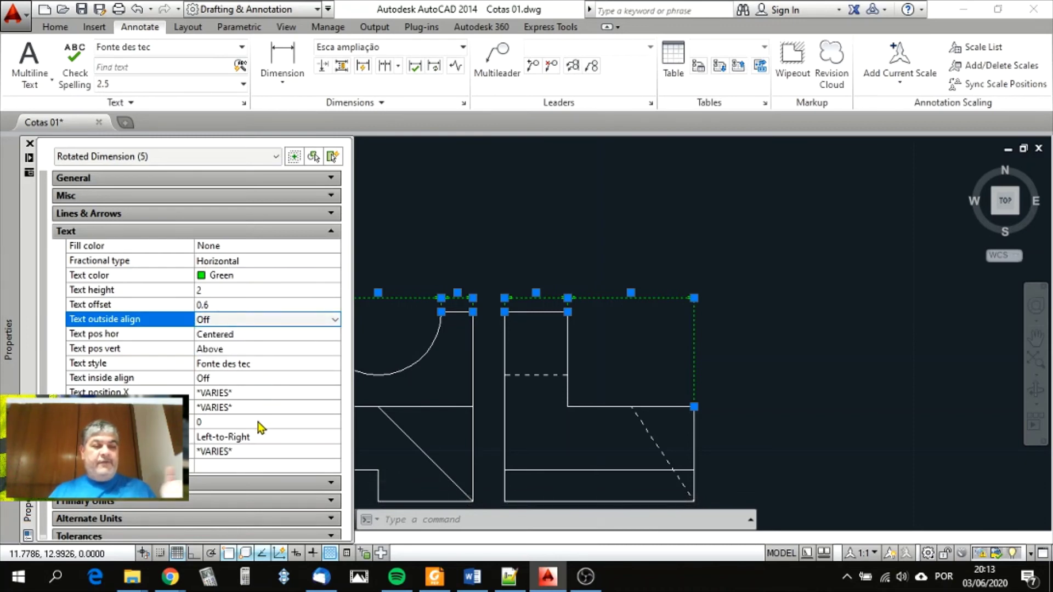
- Review the Fit and Primary Units properties of the five selected dimensions, and clear the selection
left_click(330, 231)
left_click(331, 250)
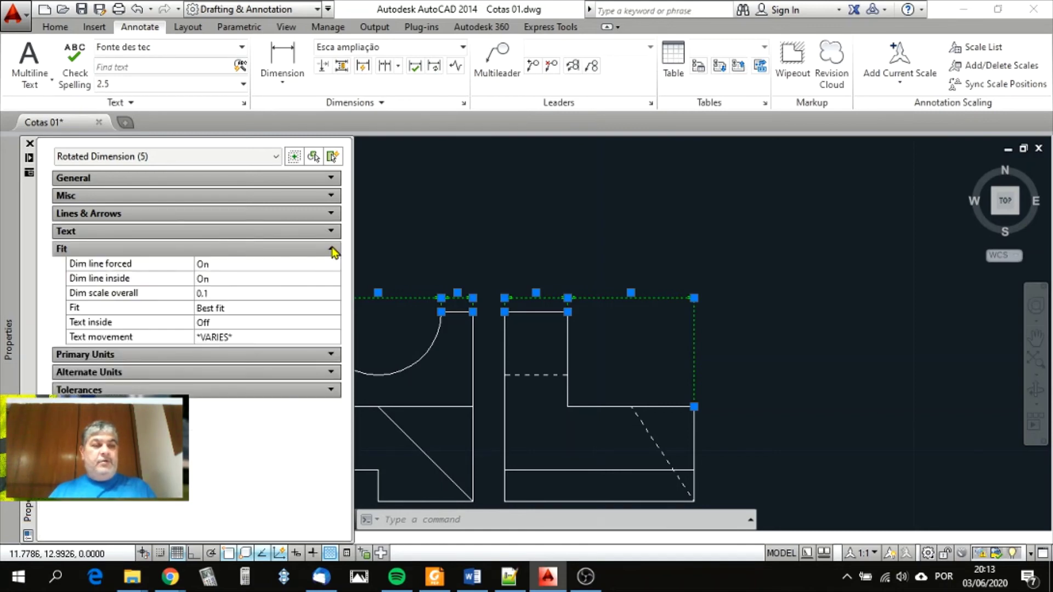
left_click(332, 249)
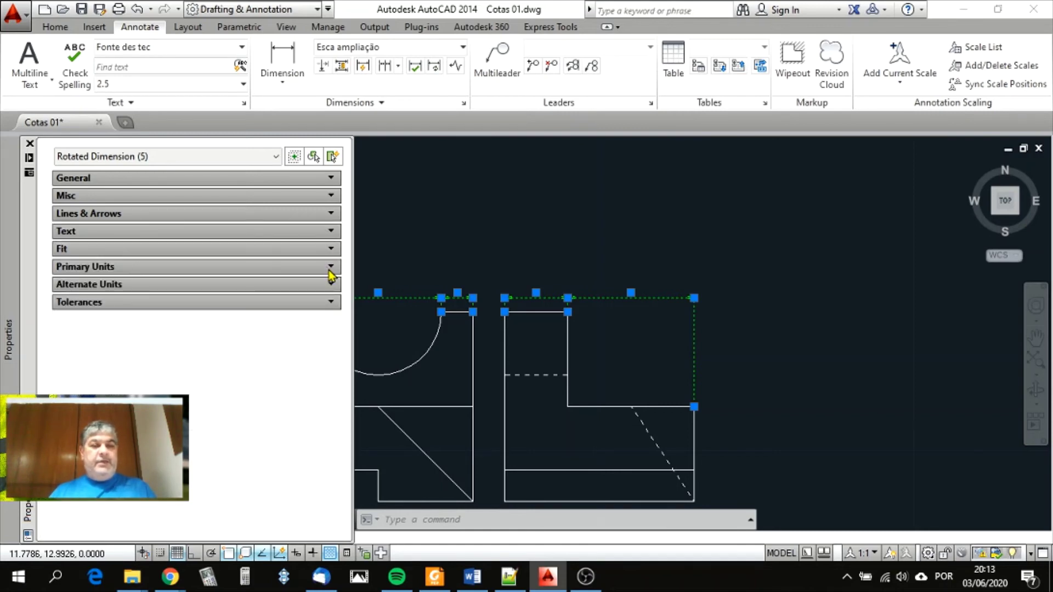
left_click(330, 267)
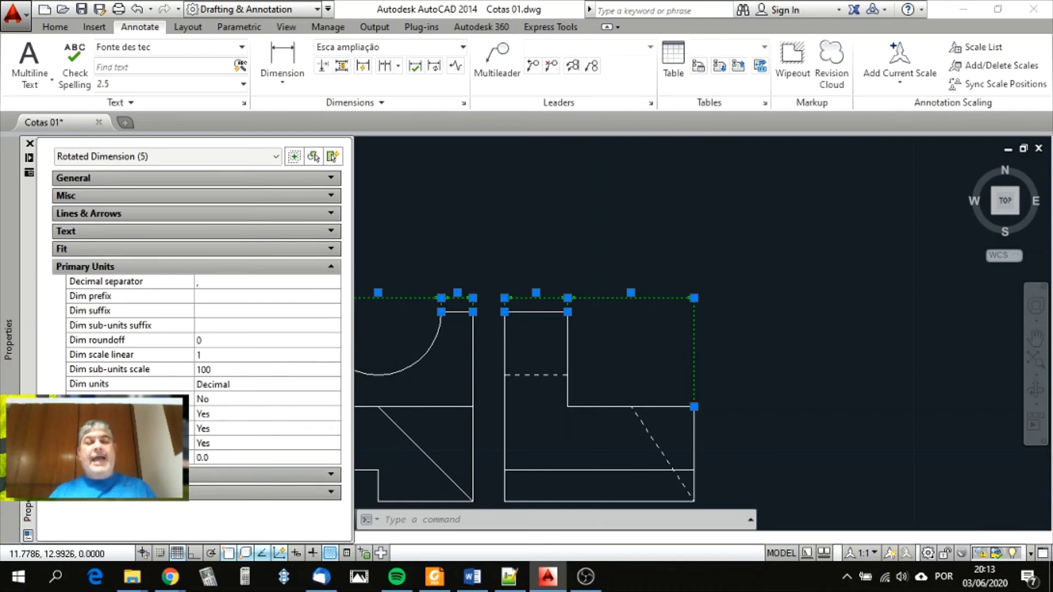
left_click(635, 238)
left_click(636, 239)
key("Escape")
scroll(647, 233, "down", 4)
scroll(516, 298, "up", 6)
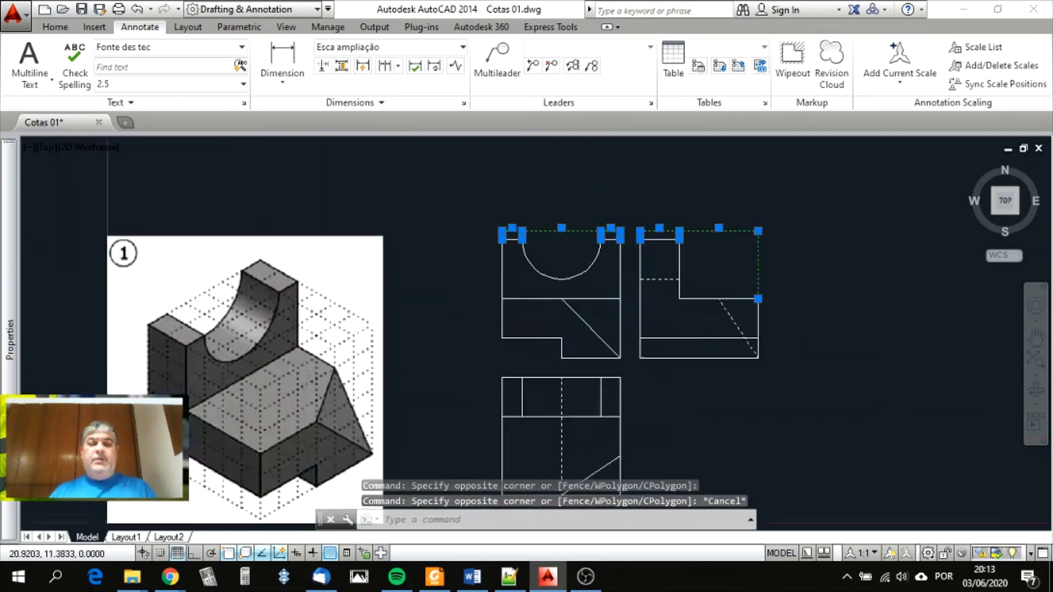
key("Escape")
- Add a vertical linear dimension from the front view's top-left corner to the horizontal edge below the arc, placed about 0.57 units left of the outline
scroll(524, 320, "down", 4)
scroll(516, 333, "up", 2)
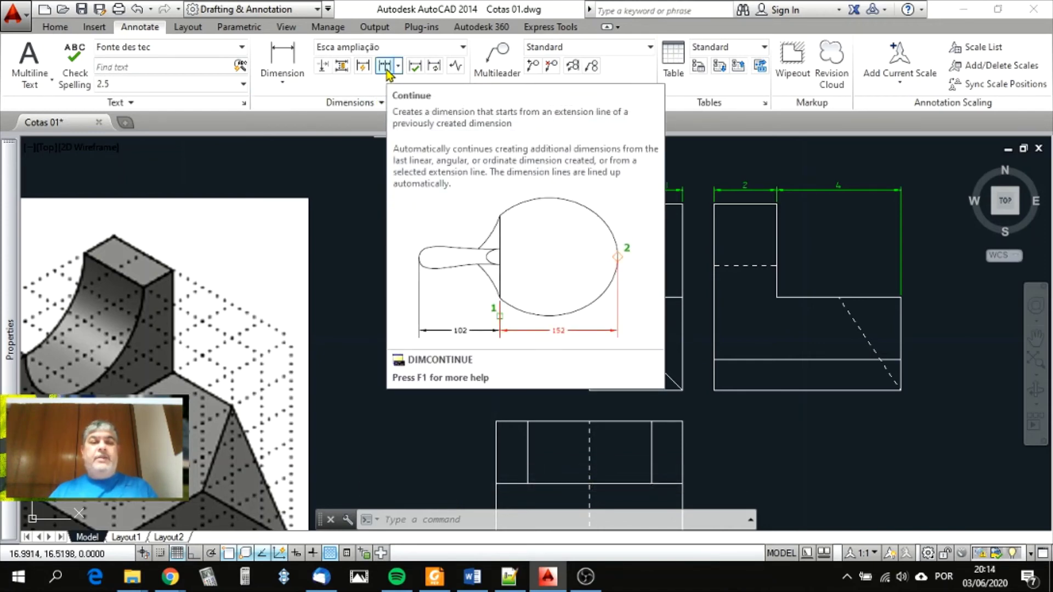
left_click(282, 60)
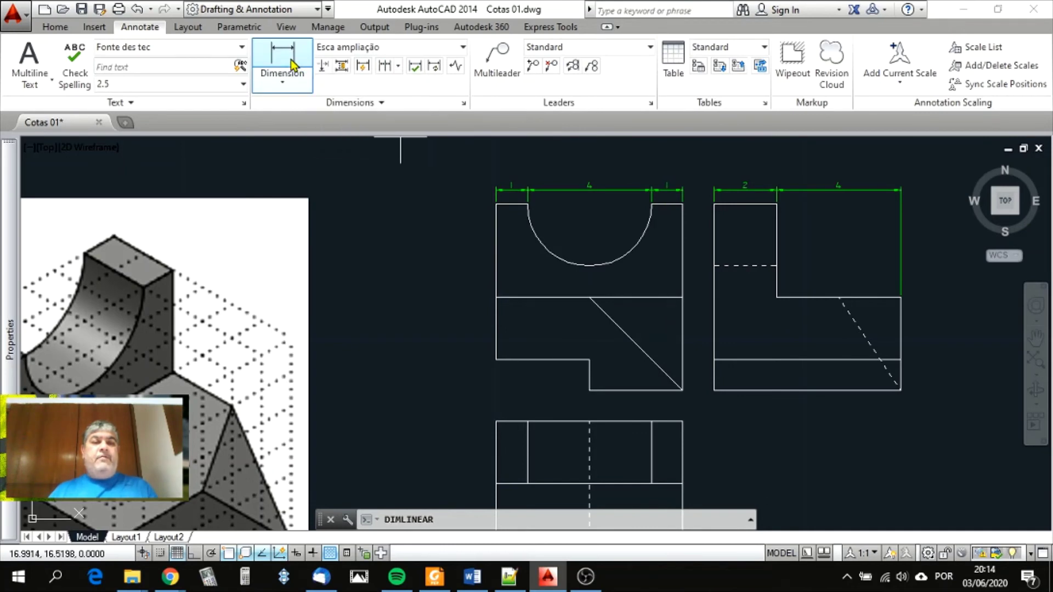
left_click(492, 204)
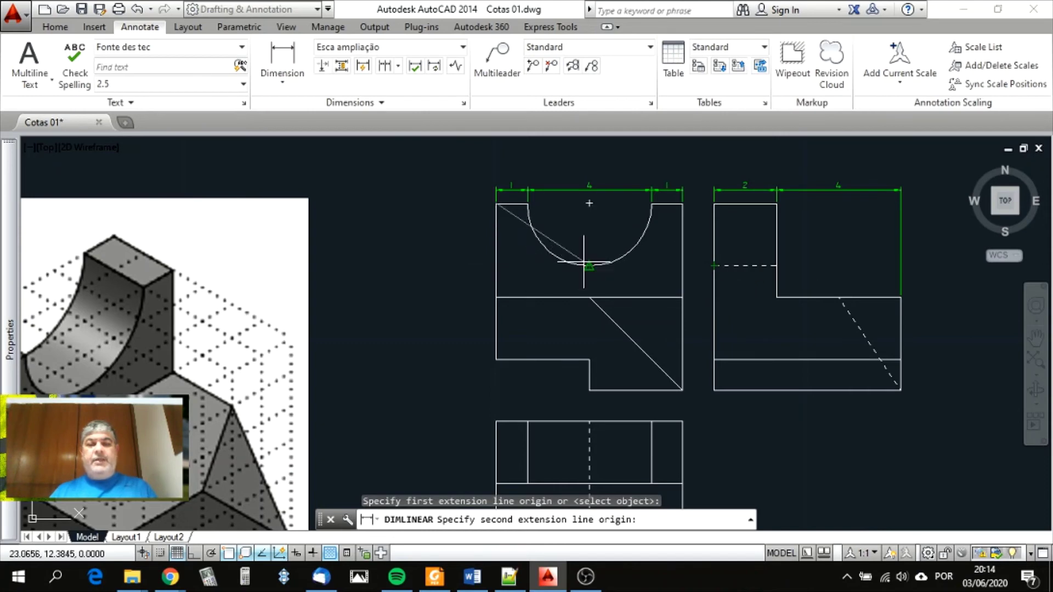
left_click(496, 297)
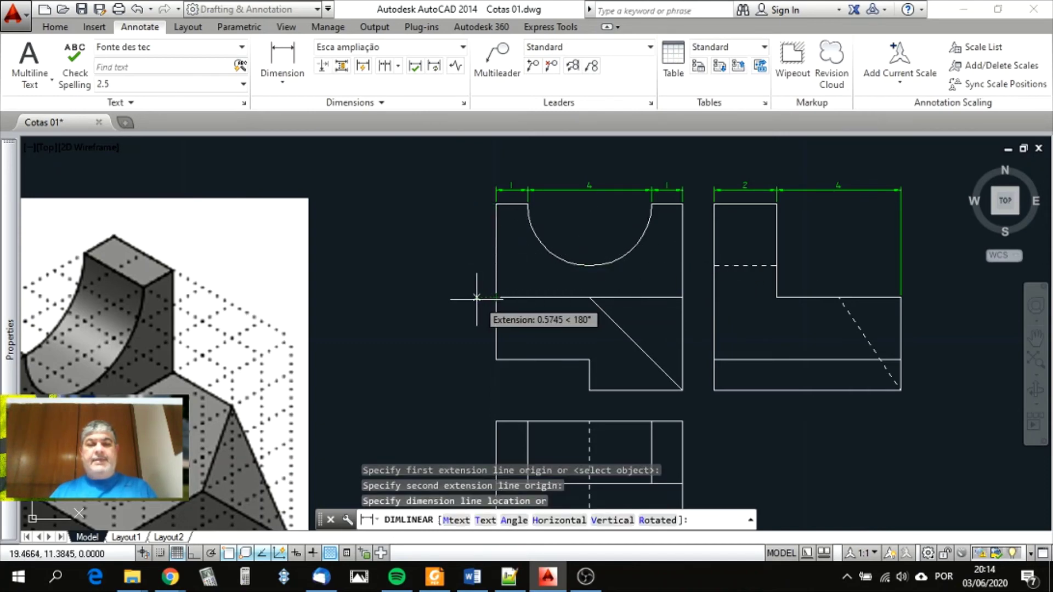
left_click(476, 297)
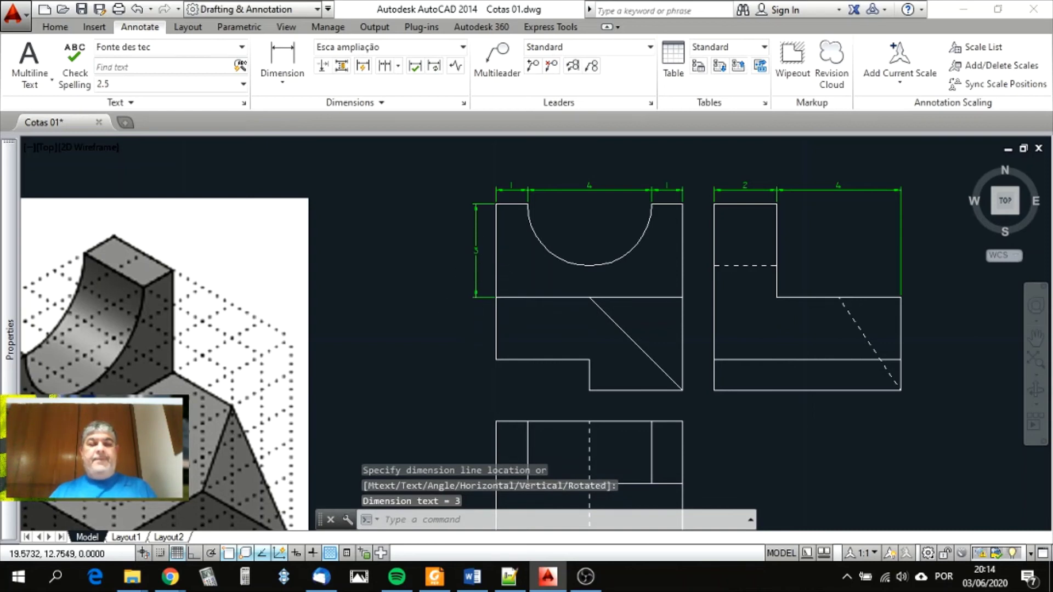
scroll(482, 253, "up", 8)
scroll(472, 263, "down", 8)
scroll(571, 200, "up", 4)
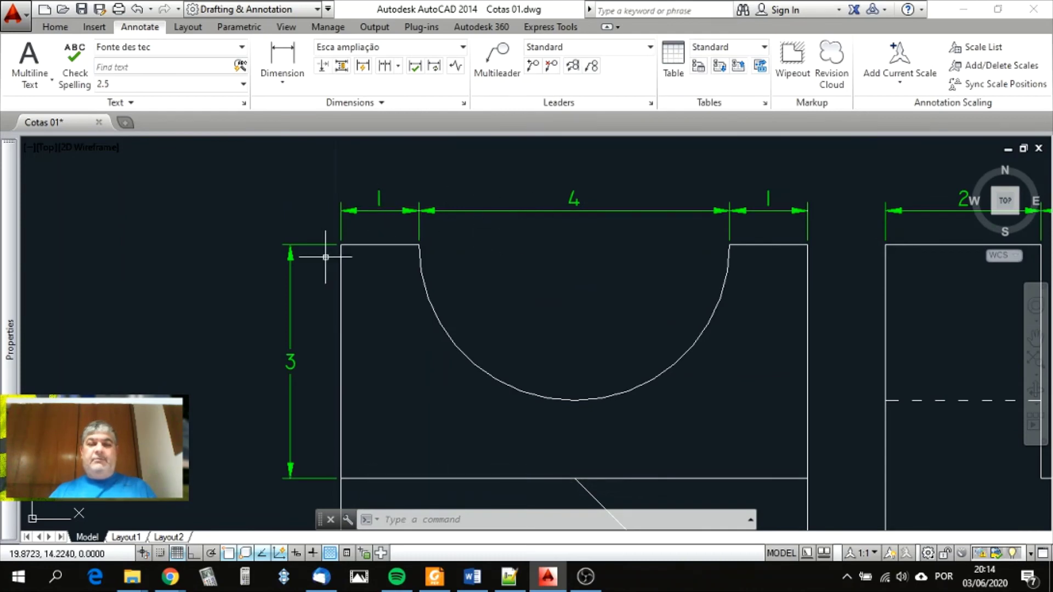
- Select the front view's vertical dimension, open the Esca ampliação dimension style for modification, and set its vertical text placement to Centered
left_click(291, 305)
left_click(263, 294)
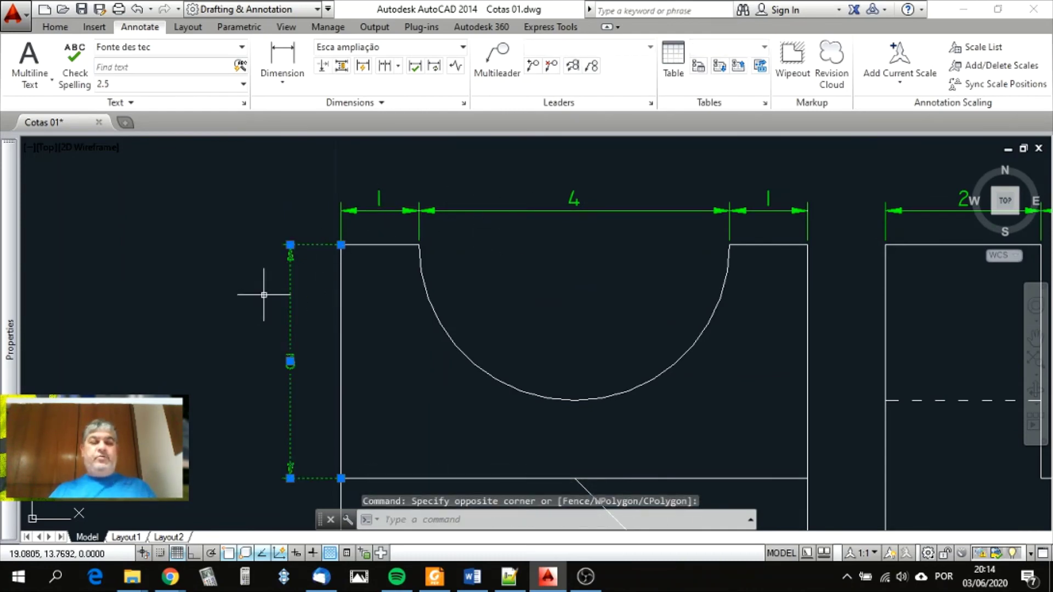
left_click(472, 521)
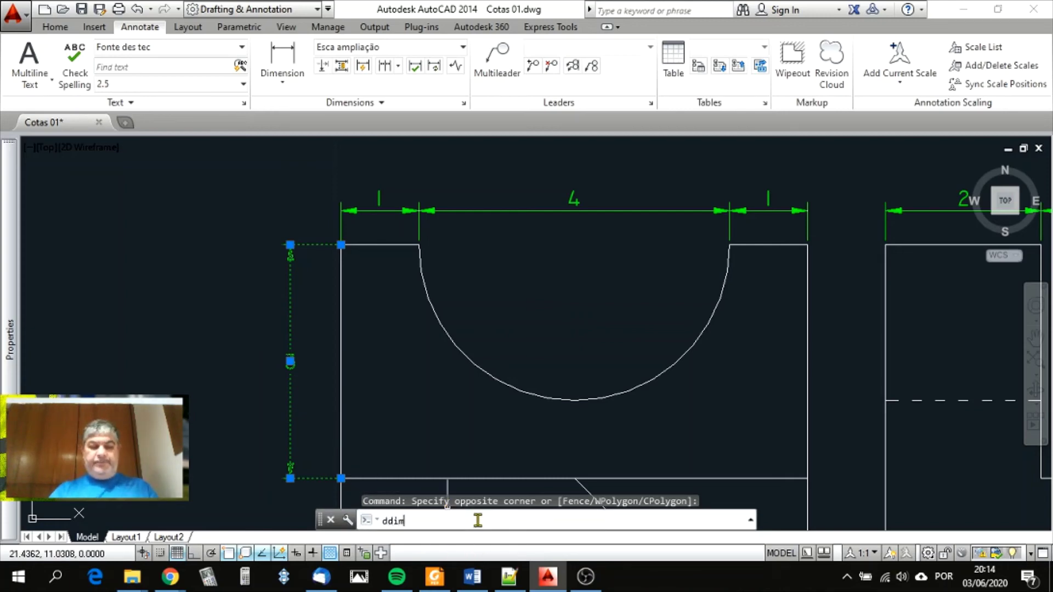
type("ddim")
key("Return")
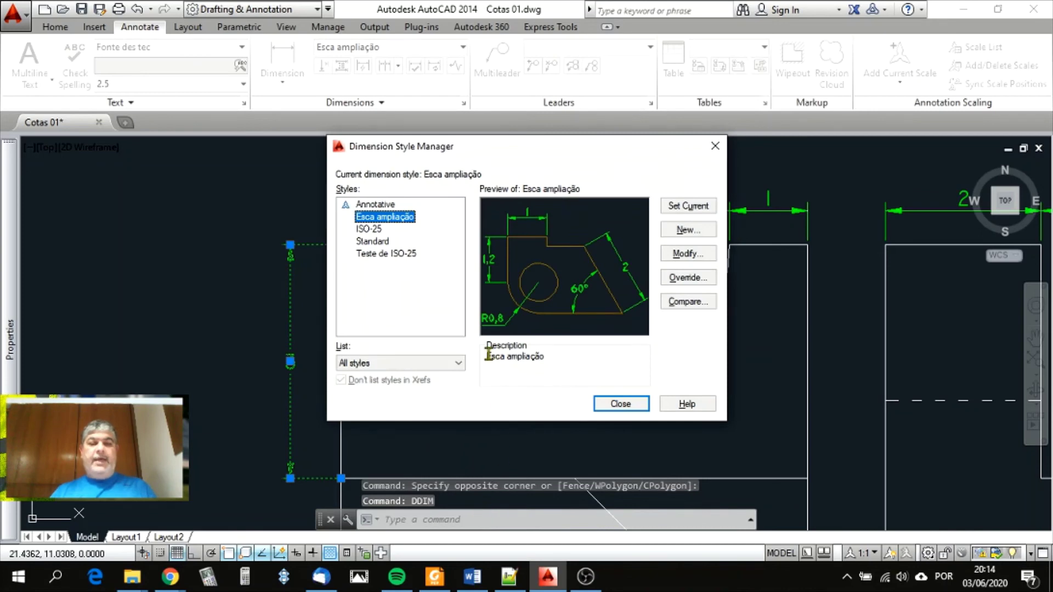
left_click(700, 254)
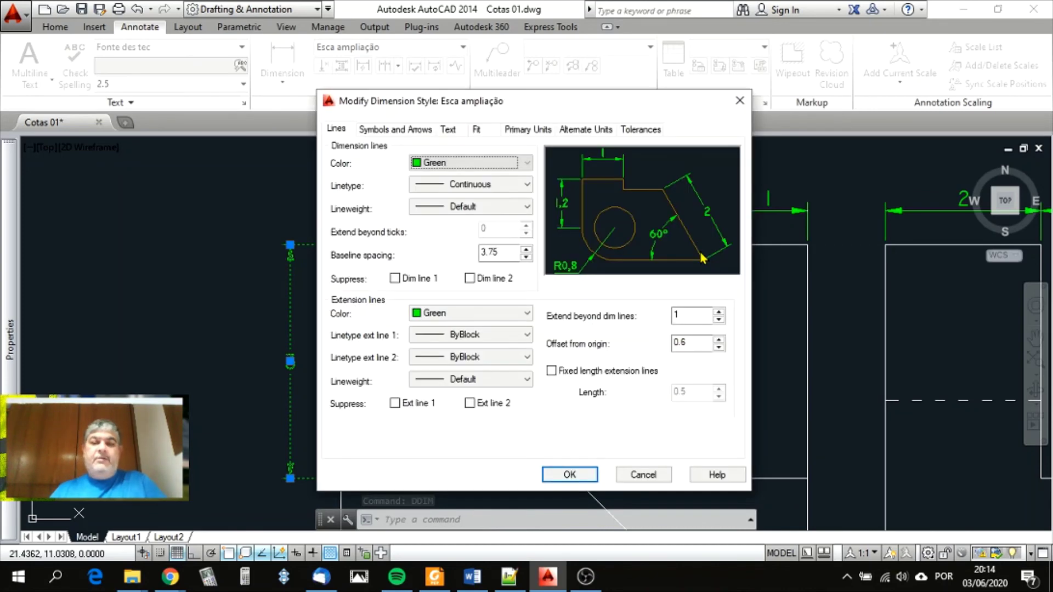
left_click(448, 130)
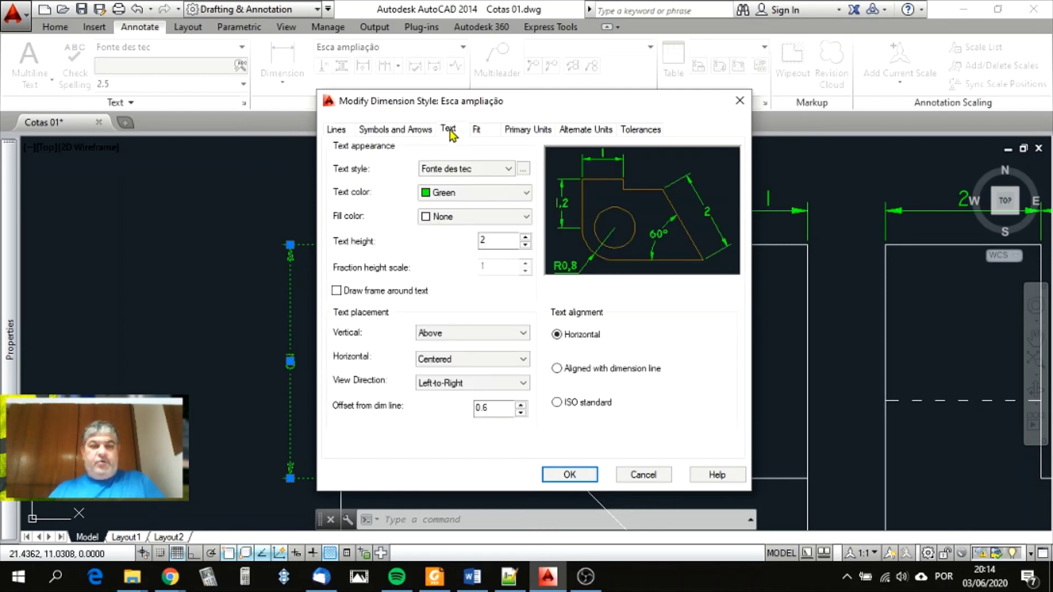
left_click(523, 334)
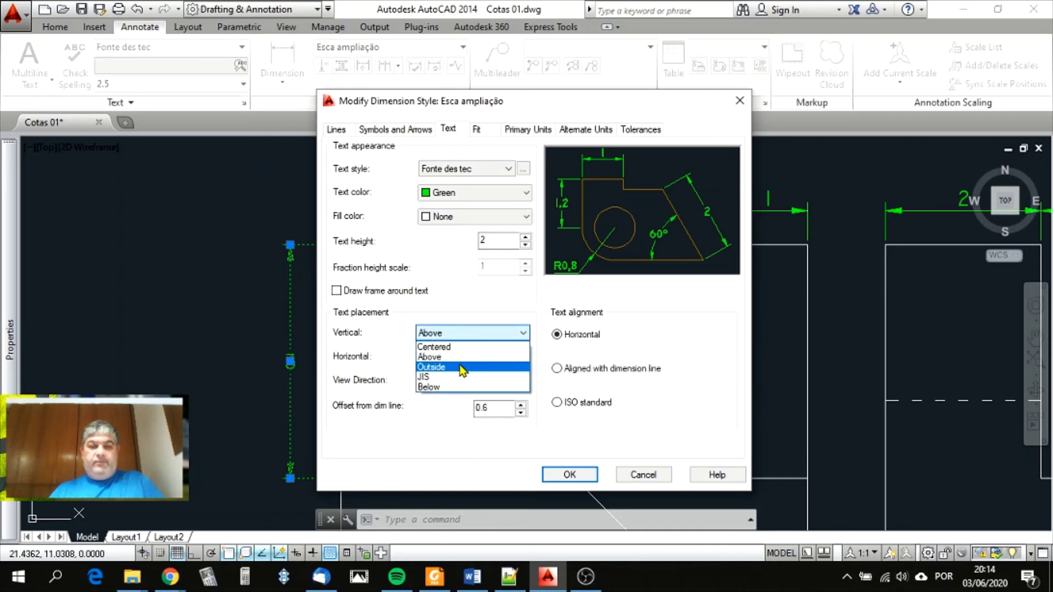
left_click(461, 348)
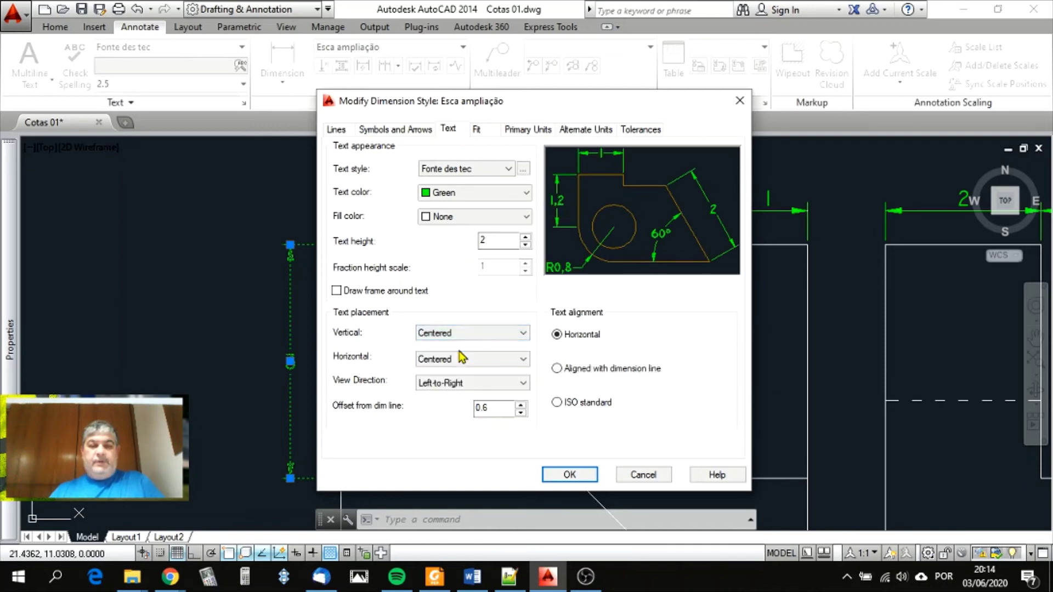
- Try the Outside option for the style's vertical text placement, and set it back to Centered
left_click(465, 335)
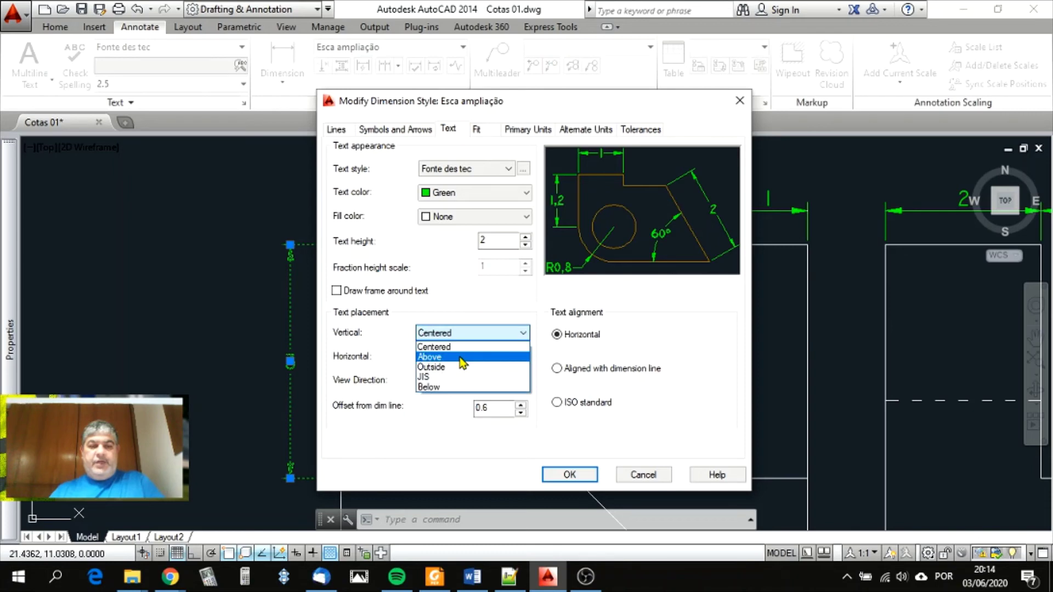
left_click(455, 367)
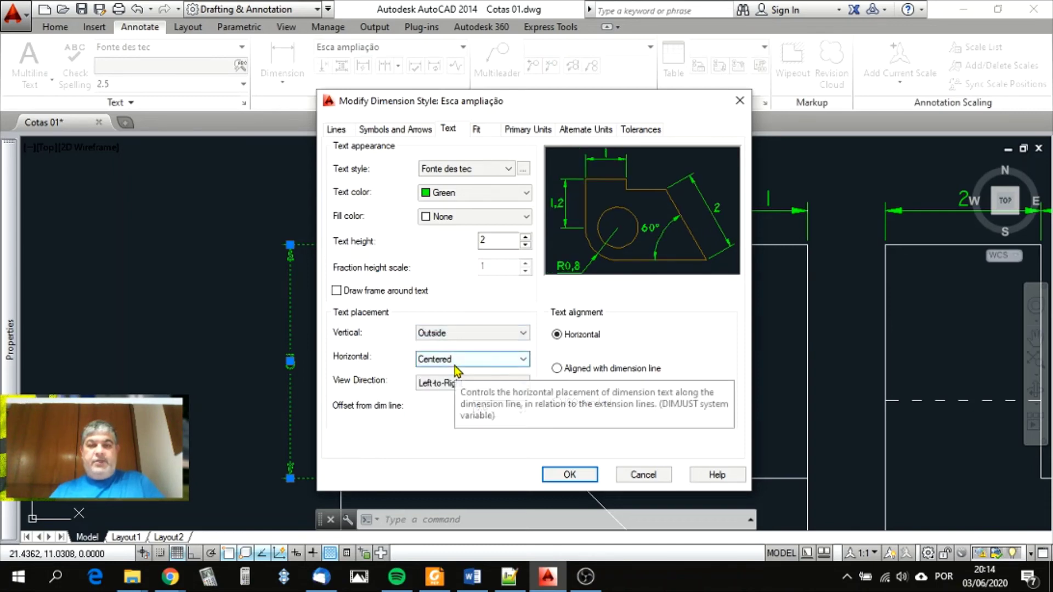
left_click(459, 362)
left_click(463, 364)
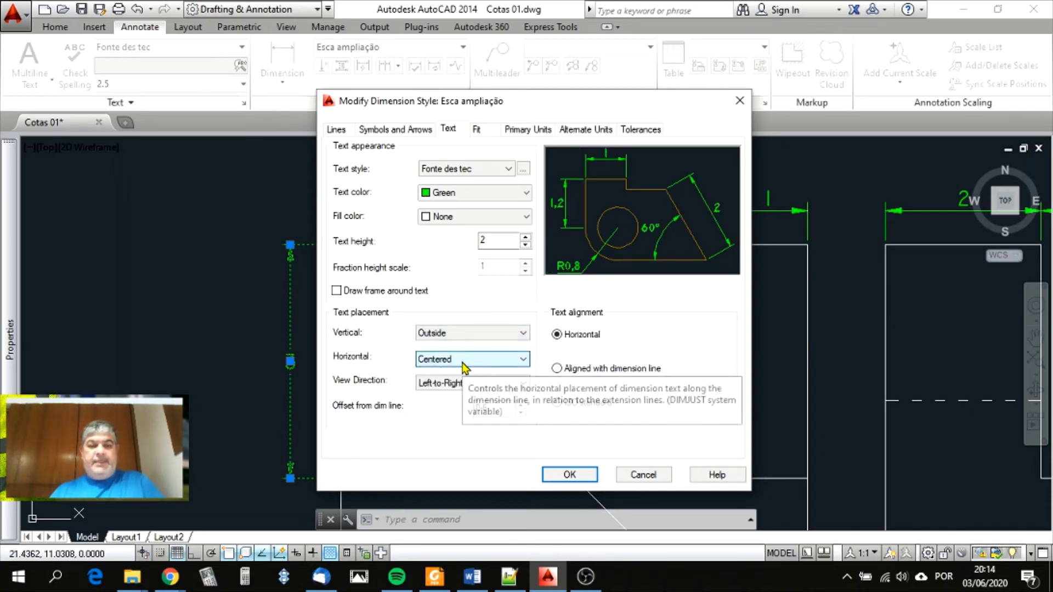
left_click(492, 343)
left_click(479, 348)
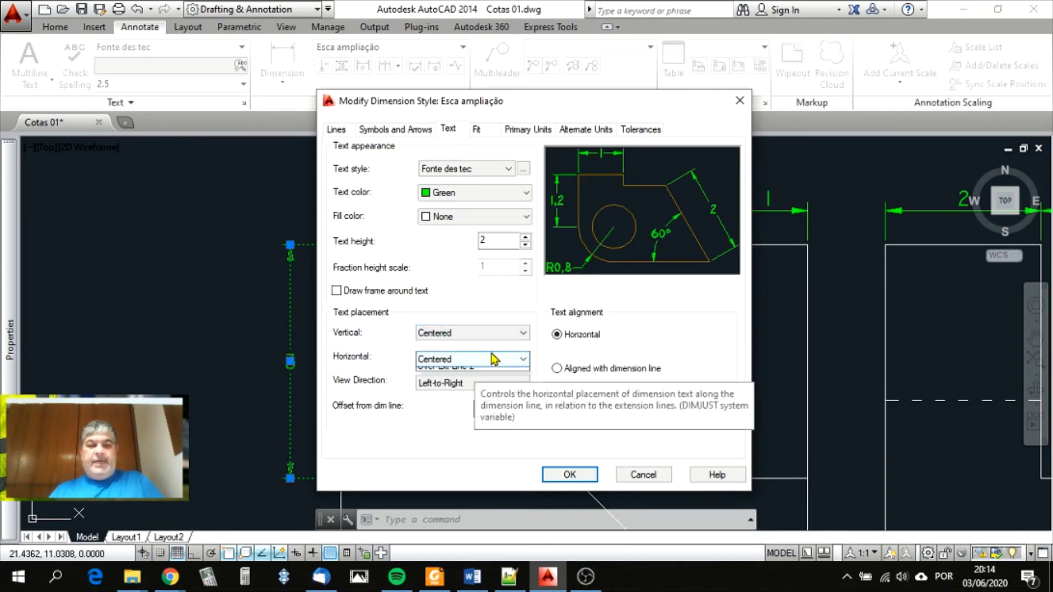
- Review the style's horizontal placement, view direction and text height settings, choosing Centered and Left-to-Right
left_click(492, 360)
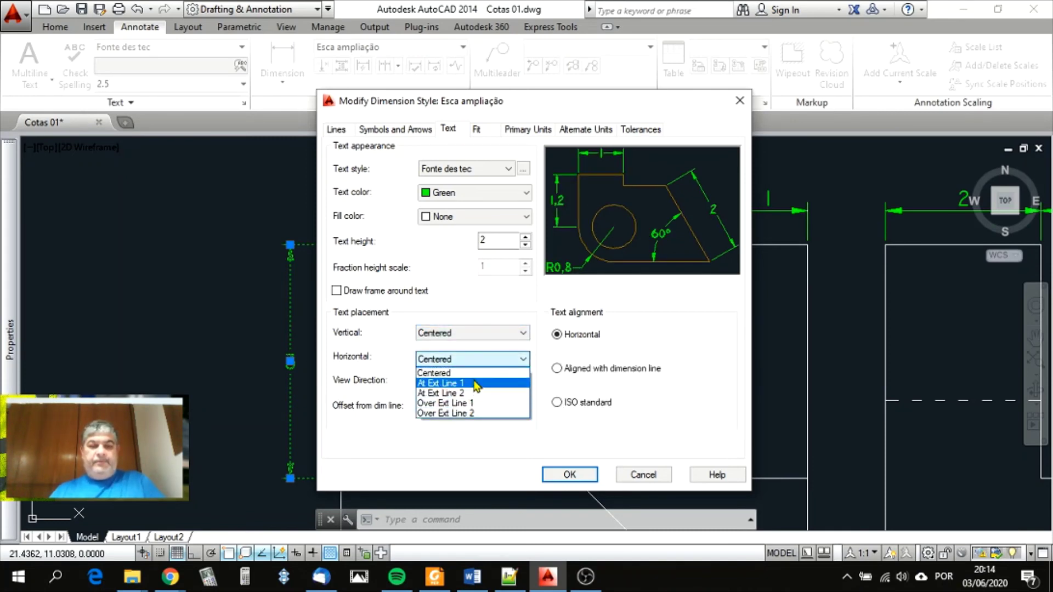
left_click(478, 373)
left_click(518, 384)
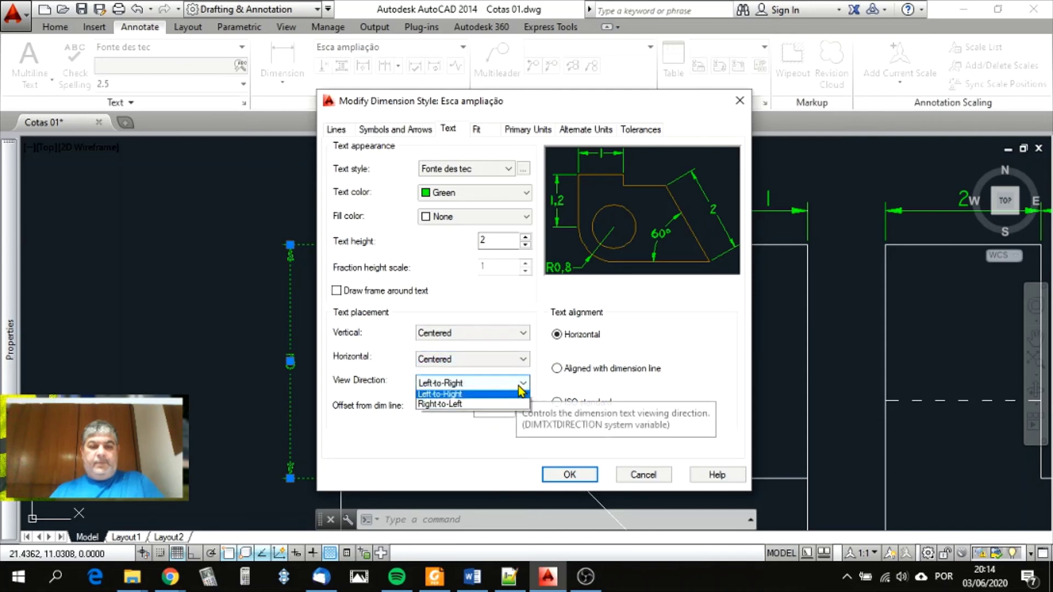
left_click(520, 389)
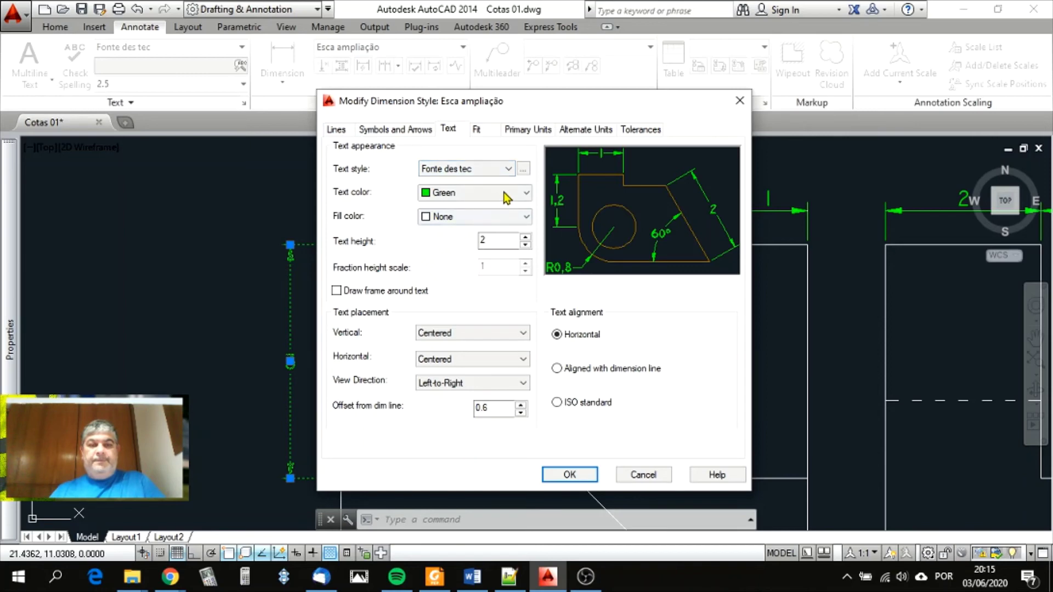
left_click(494, 242)
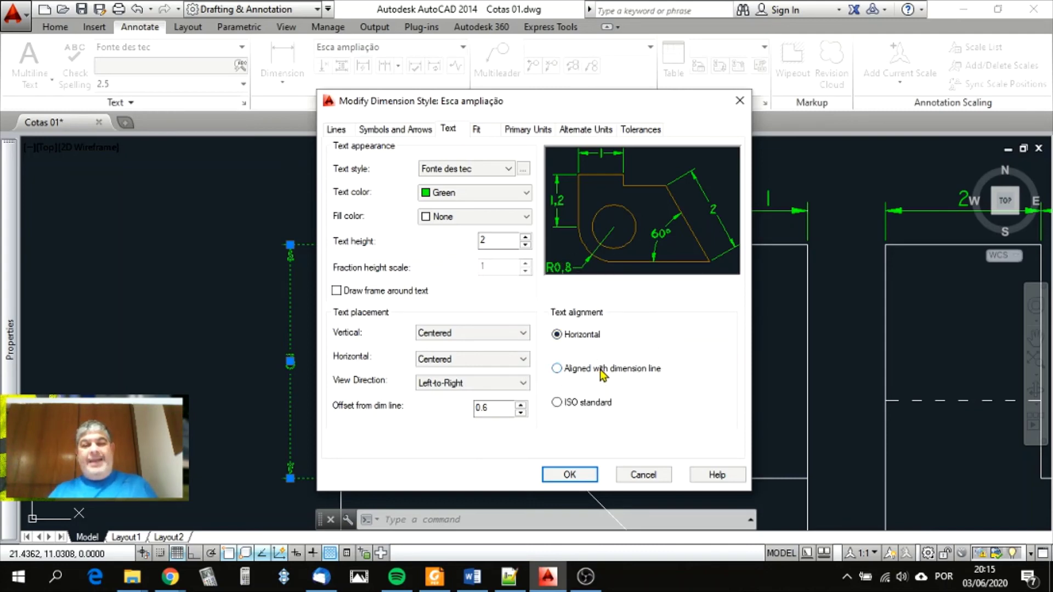
- Preview the Aligned with dimension line text alignment, choose ISO standard instead, and save the style and close the Dimension Style Manager
left_click(558, 368)
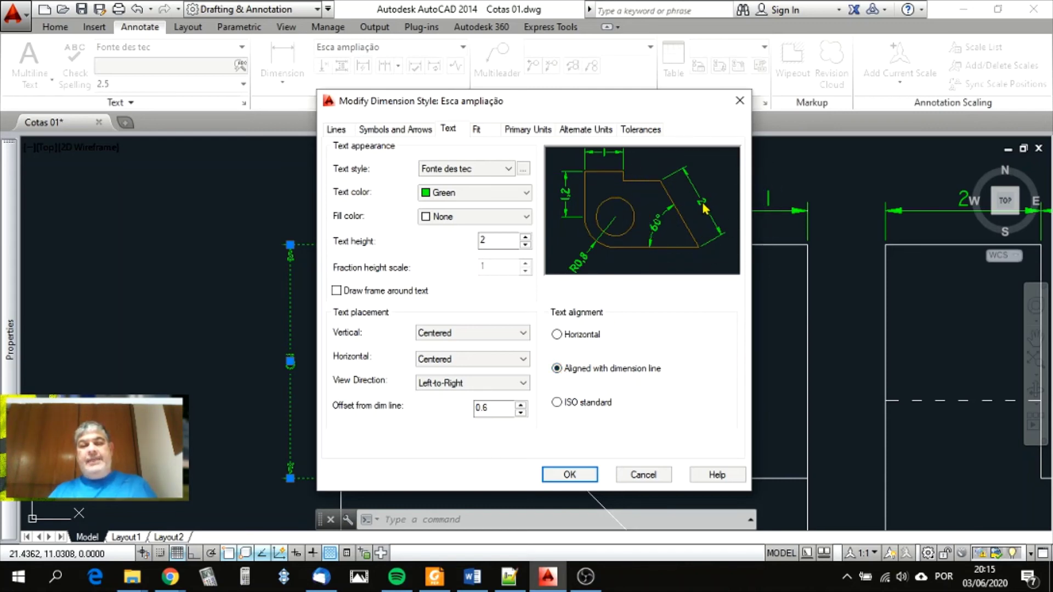
left_click(557, 403)
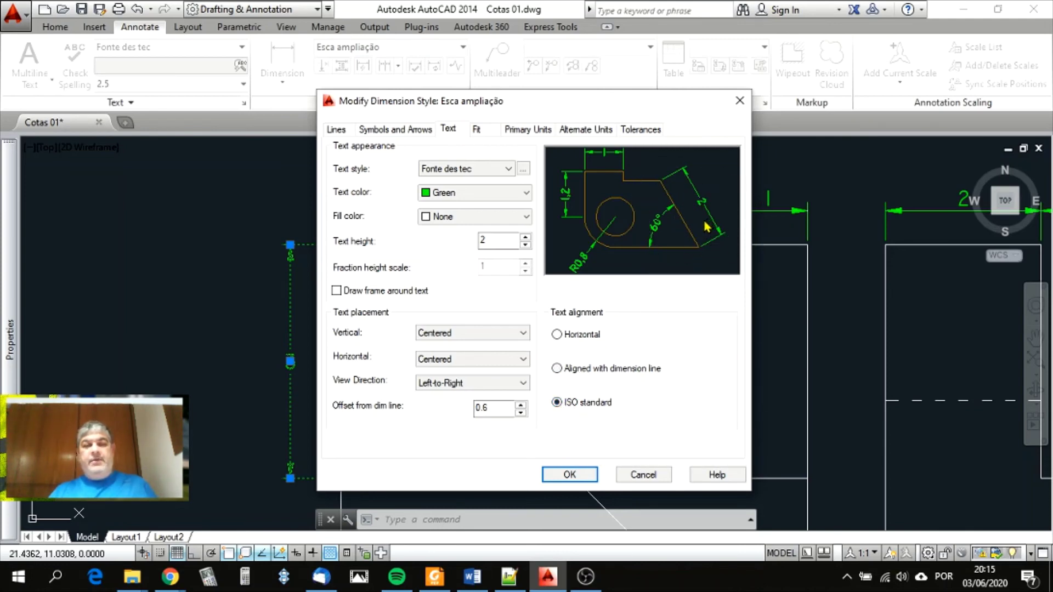
left_click(569, 200)
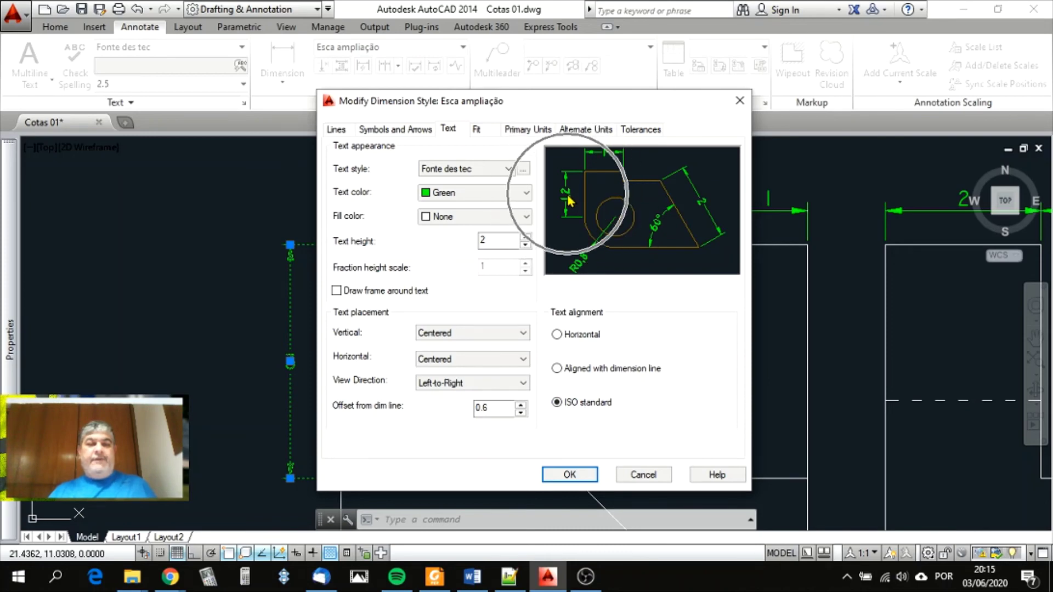
left_click(570, 475)
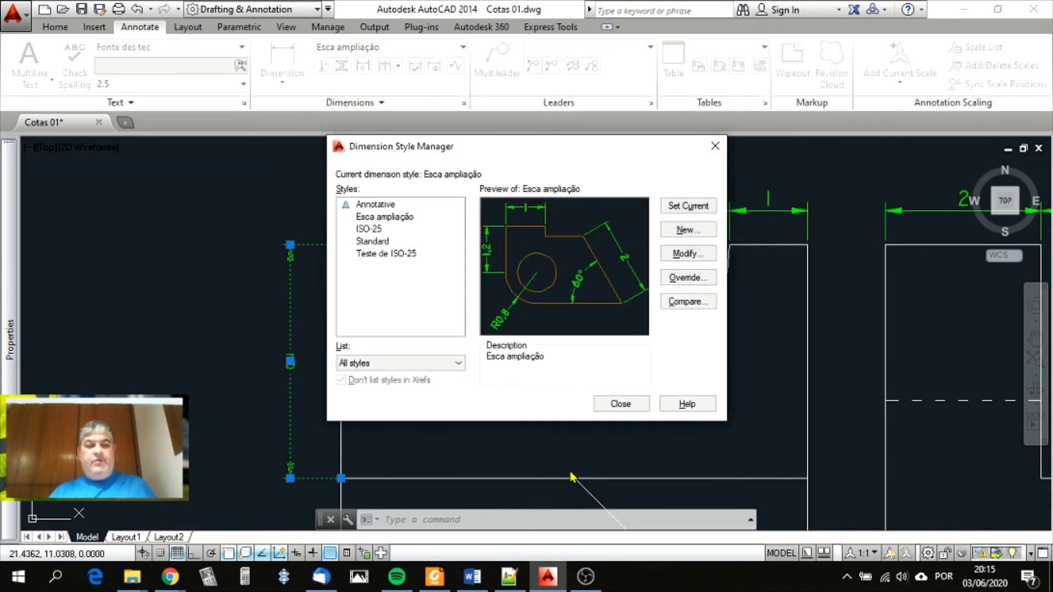
left_click(621, 405)
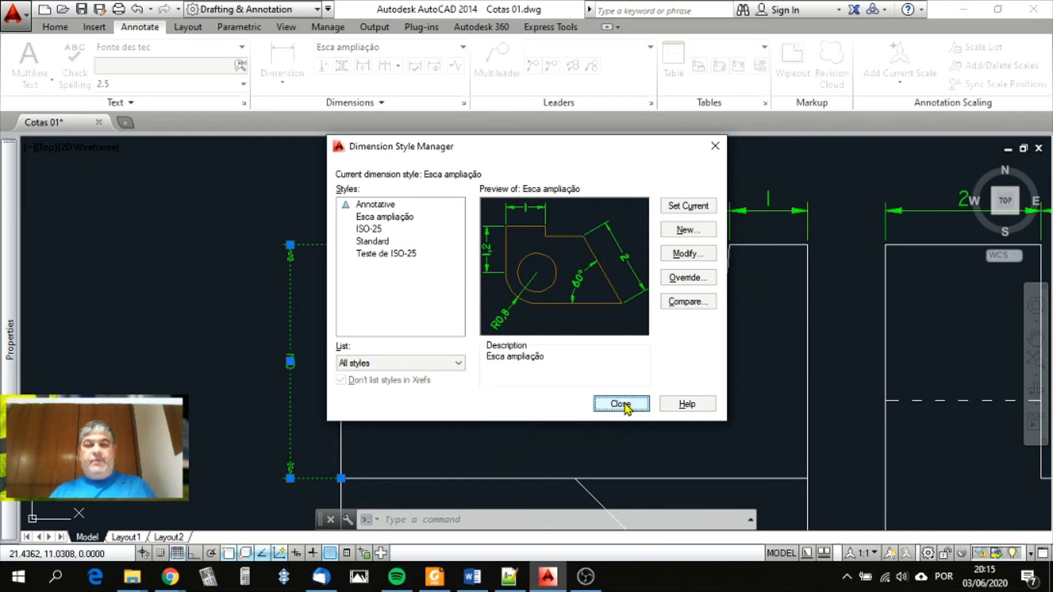
- Examine the text placement and alignment of the vertical and horizontal dimensions on the front and side views
scroll(304, 362, "up", 3)
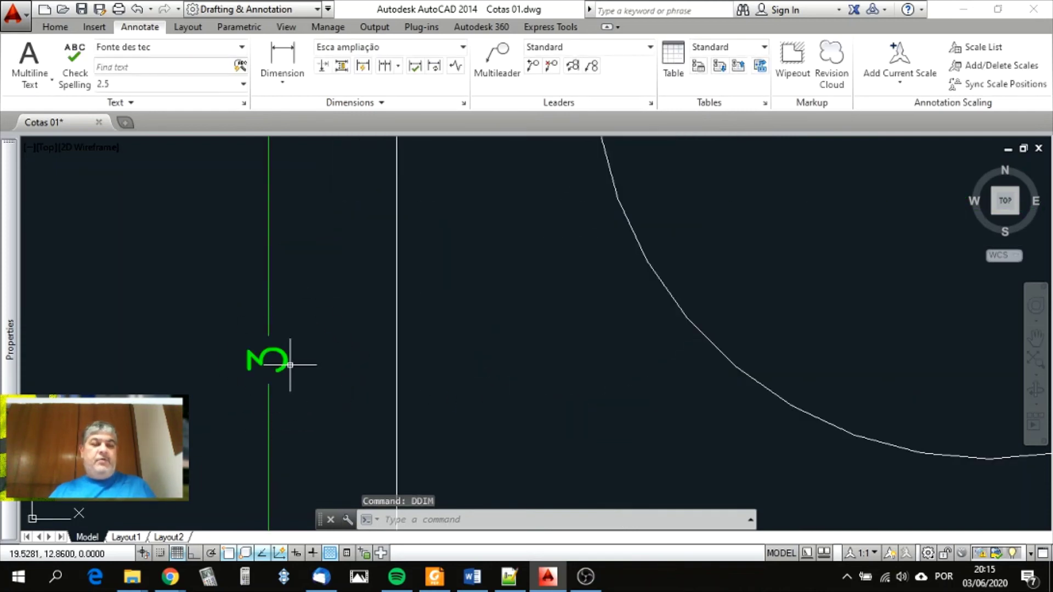
scroll(282, 357, "down", 4)
scroll(299, 368, "up", 3)
scroll(292, 364, "down", 2)
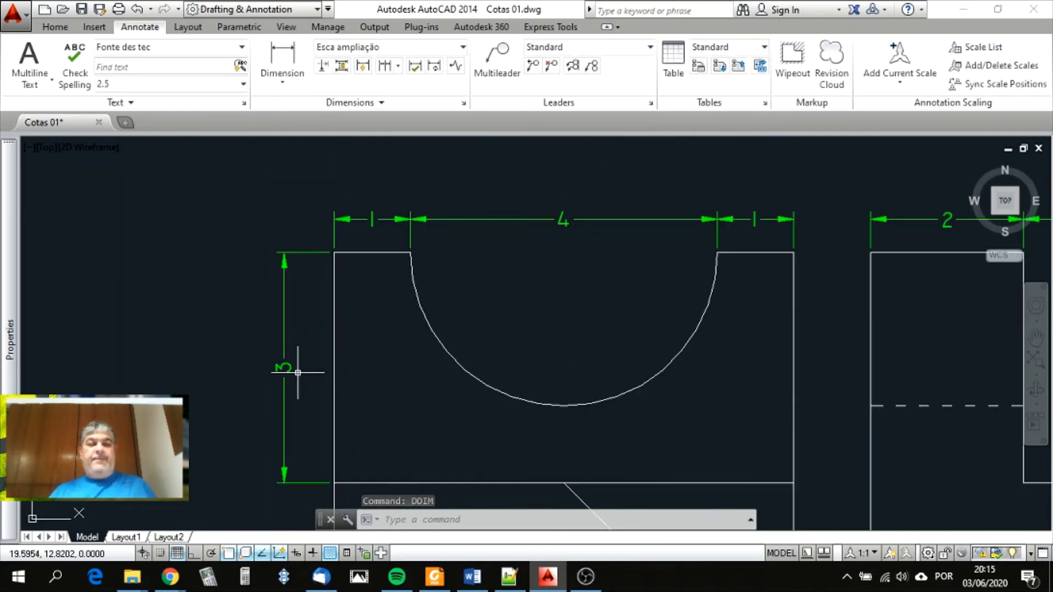
scroll(358, 224, "down", 5)
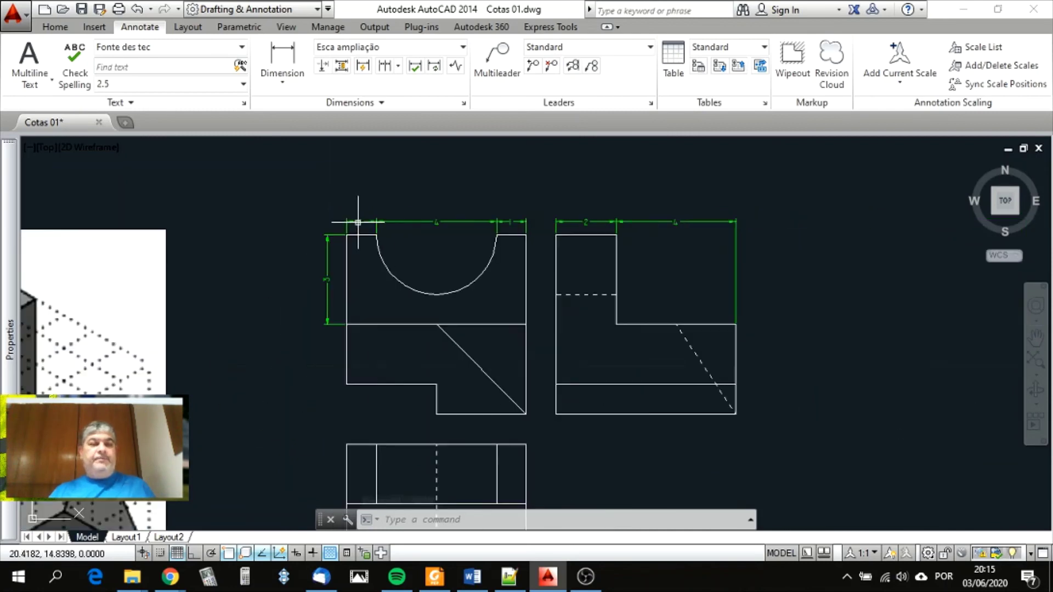
scroll(441, 226, "up", 5)
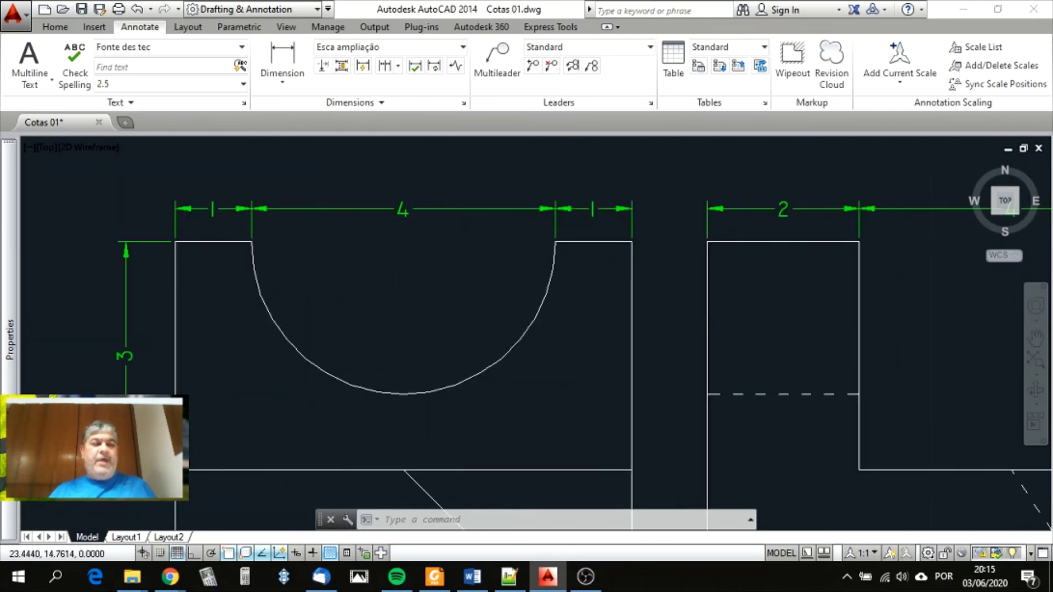
scroll(434, 219, "down", 4)
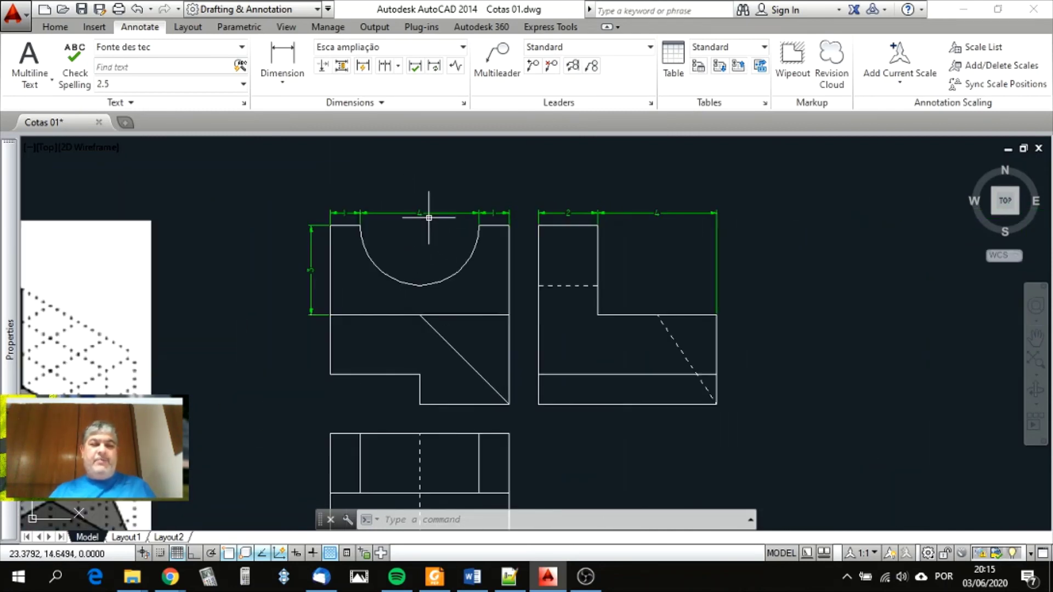
- Continue the front view's vertical dimension chain down to the lower-left corner above the notch and to the bottom edge
left_click(385, 65)
scroll(302, 323, "up", 4)
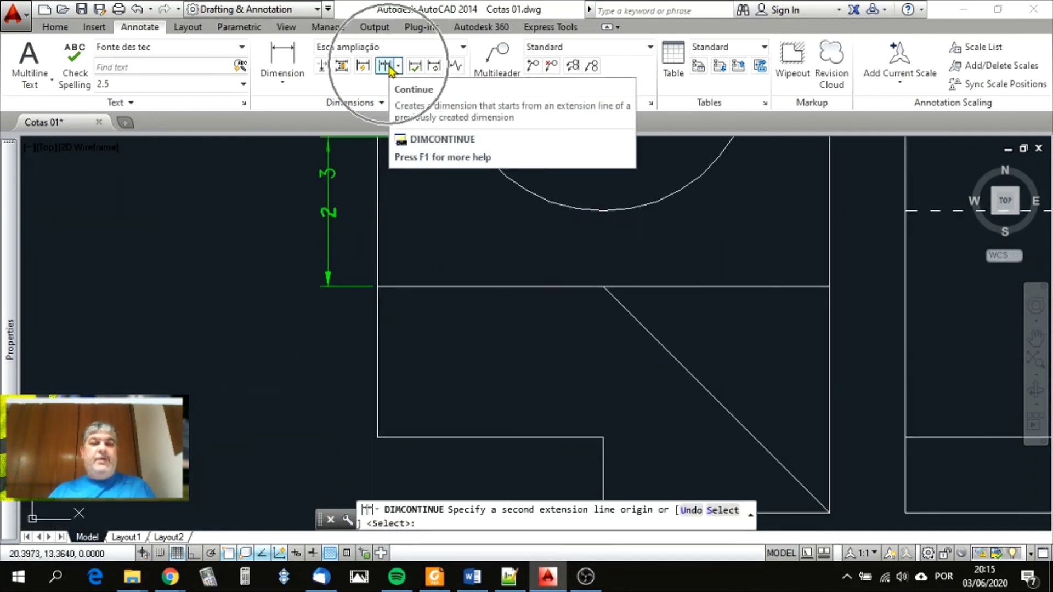
left_click(378, 437)
scroll(366, 281, "down", 4)
scroll(384, 329, "up", 4)
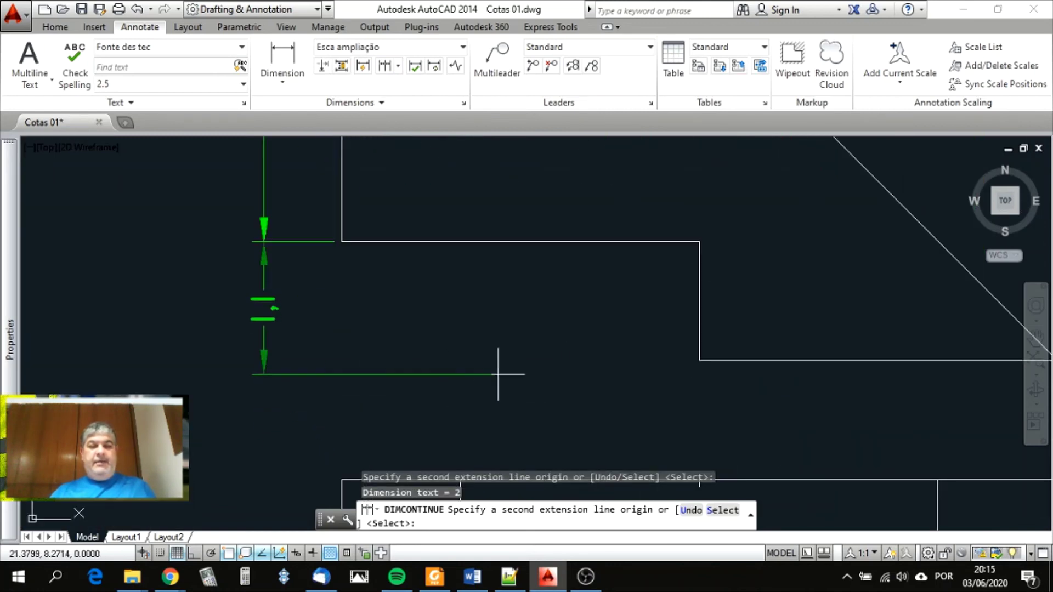
left_click(699, 360)
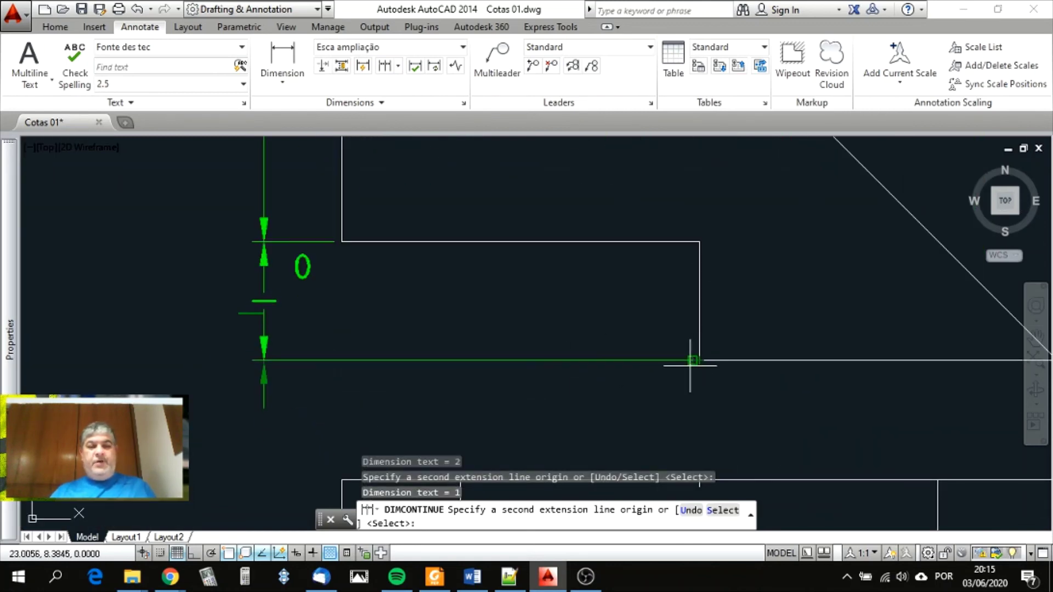
key("Return")
- Examine the dimensioned views of part 1 against its isometric picture, and look over the drawings of parts 2 and 3
scroll(690, 365, "down", 8)
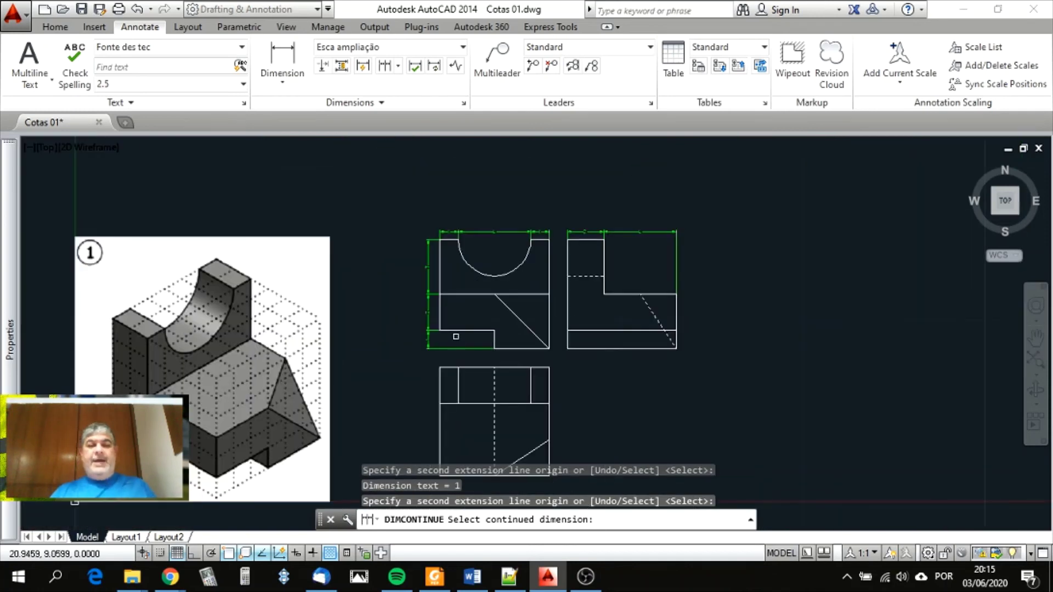
scroll(489, 221, "up", 7)
scroll(462, 262, "down", 5)
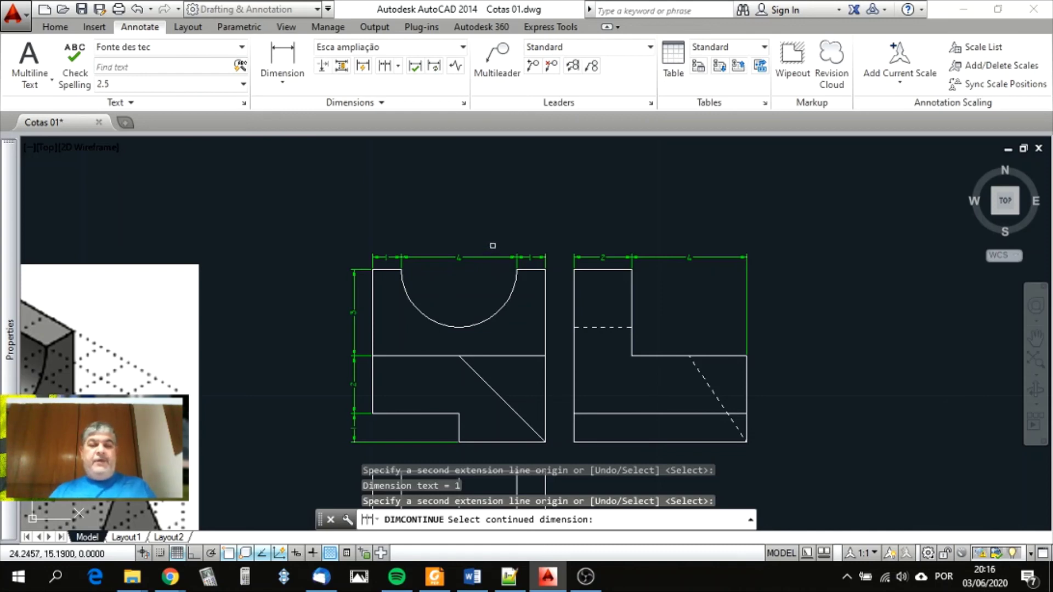
scroll(495, 204, "down", 4)
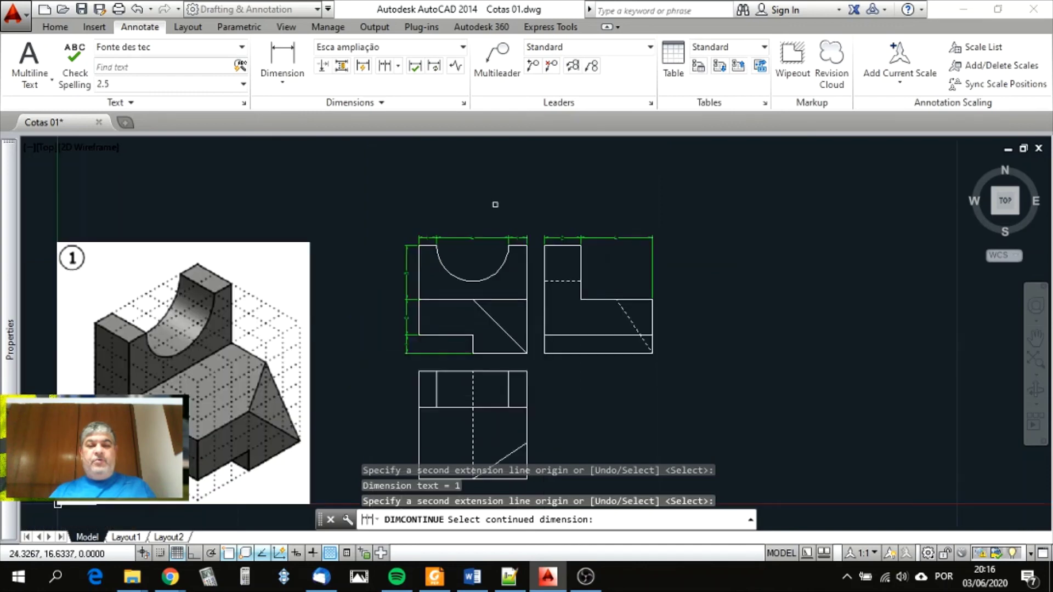
scroll(492, 269, "up", 4)
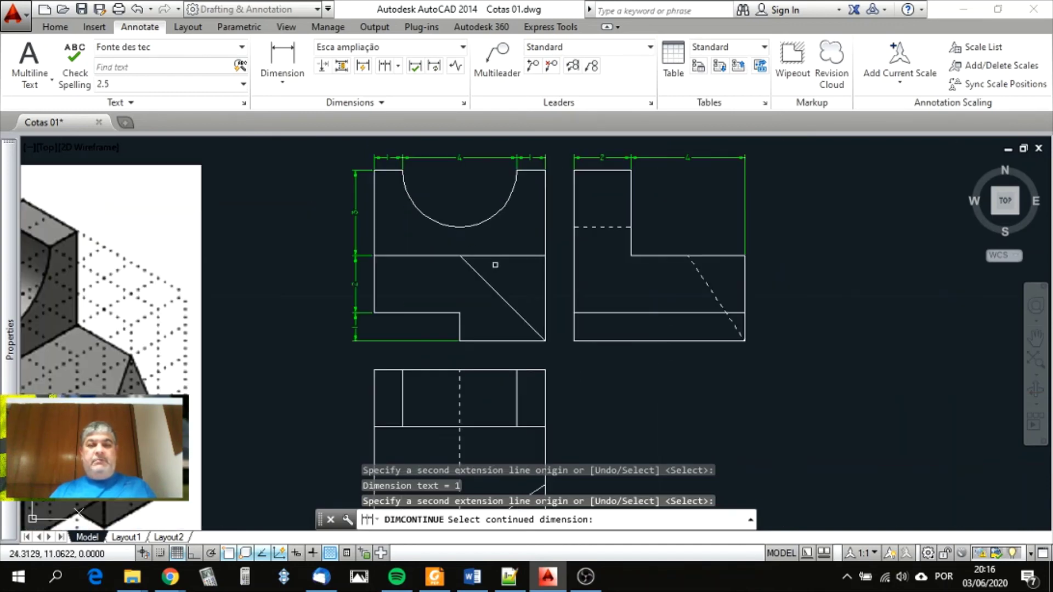
scroll(488, 231, "down", 3)
scroll(482, 262, "up", 3)
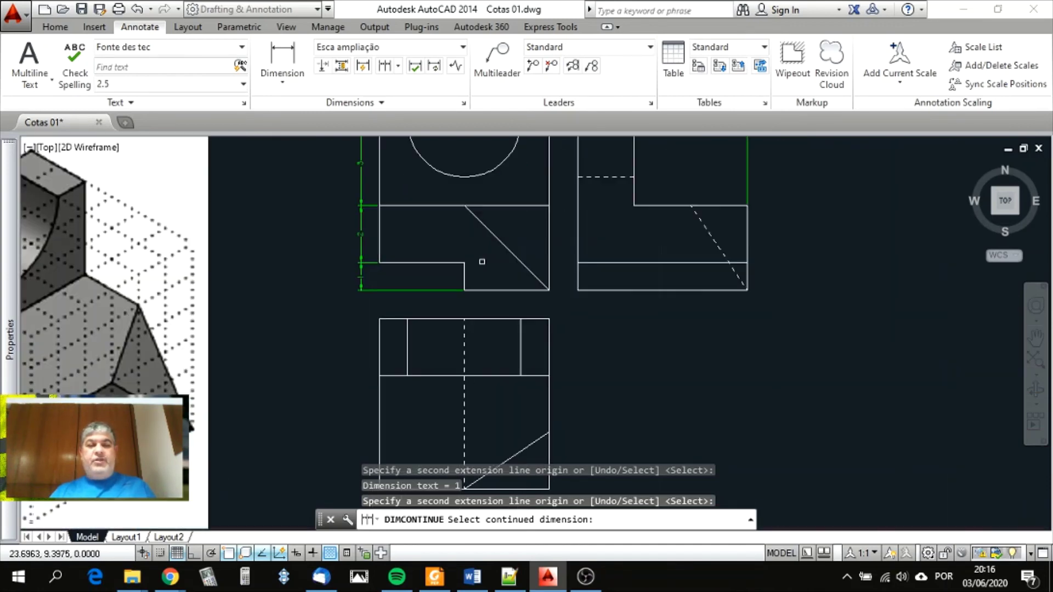
scroll(481, 243, "down", 5)
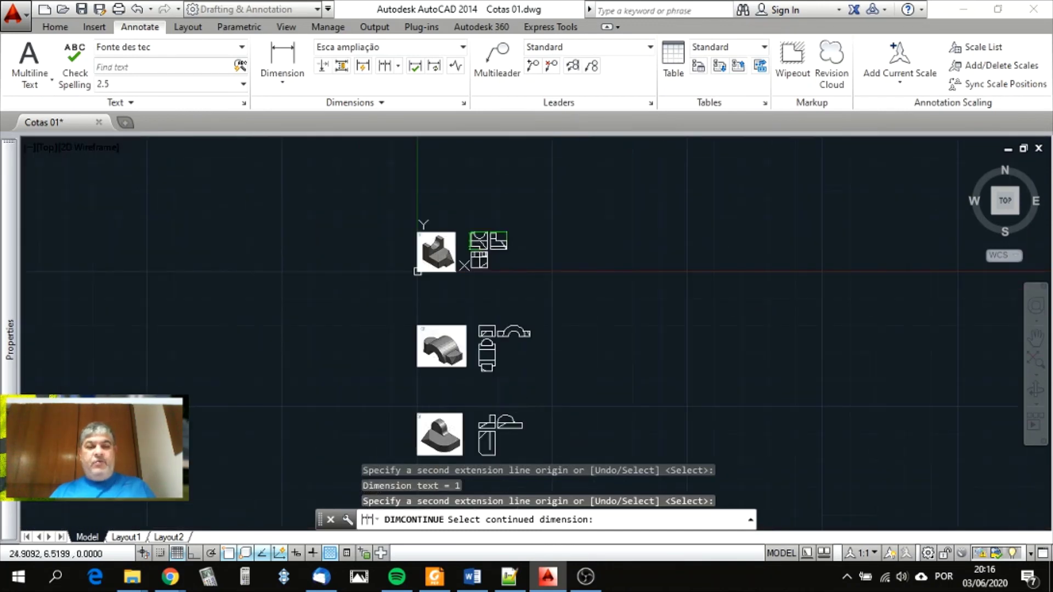
scroll(492, 338, "up", 5)
scroll(479, 300, "down", 3)
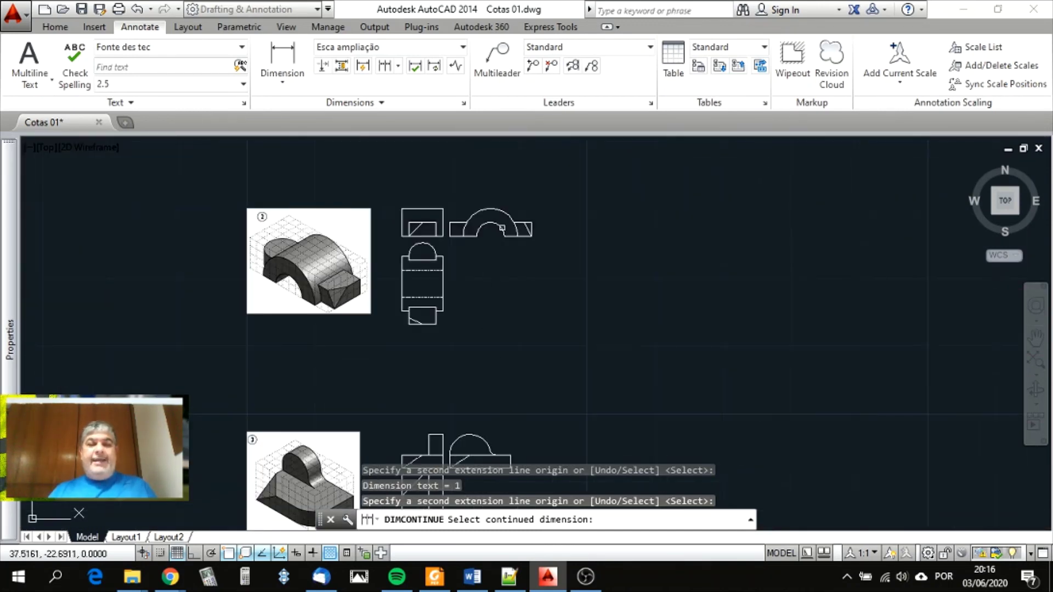
- Cancel the continued dimension and add a radius dimension to the outer arc of part 2's arched view, placing its text outside the arc
scroll(502, 206, "up", 3)
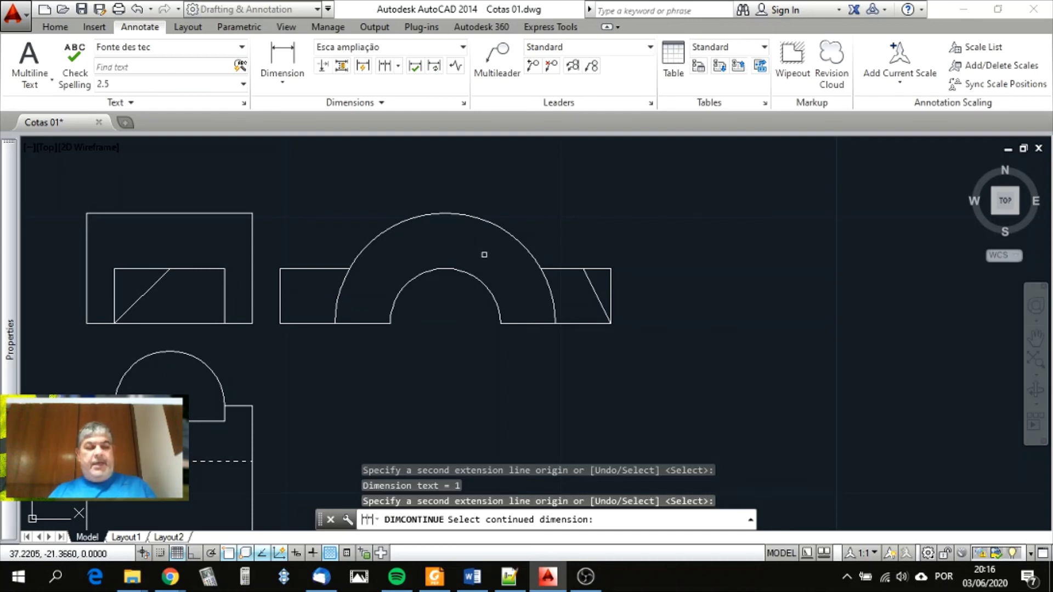
key("Escape")
scroll(535, 268, "down", 3)
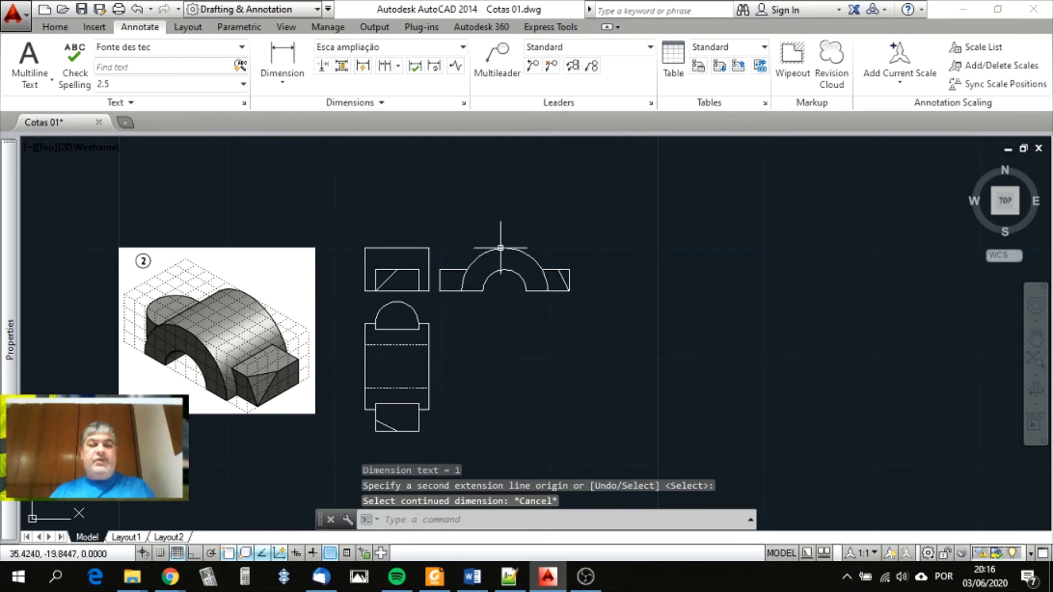
scroll(501, 242, "up", 4)
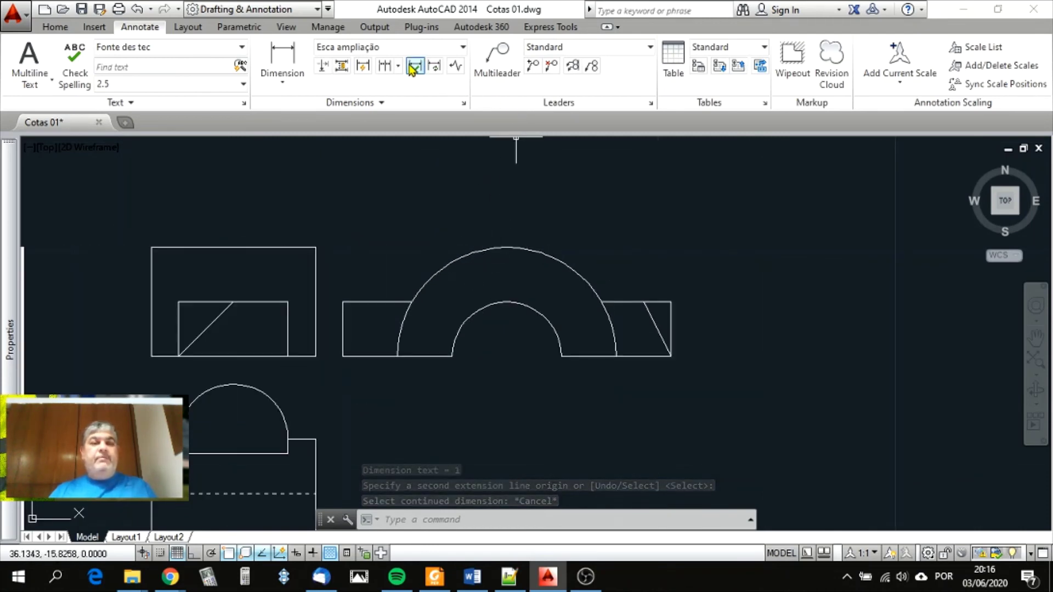
left_click(284, 83)
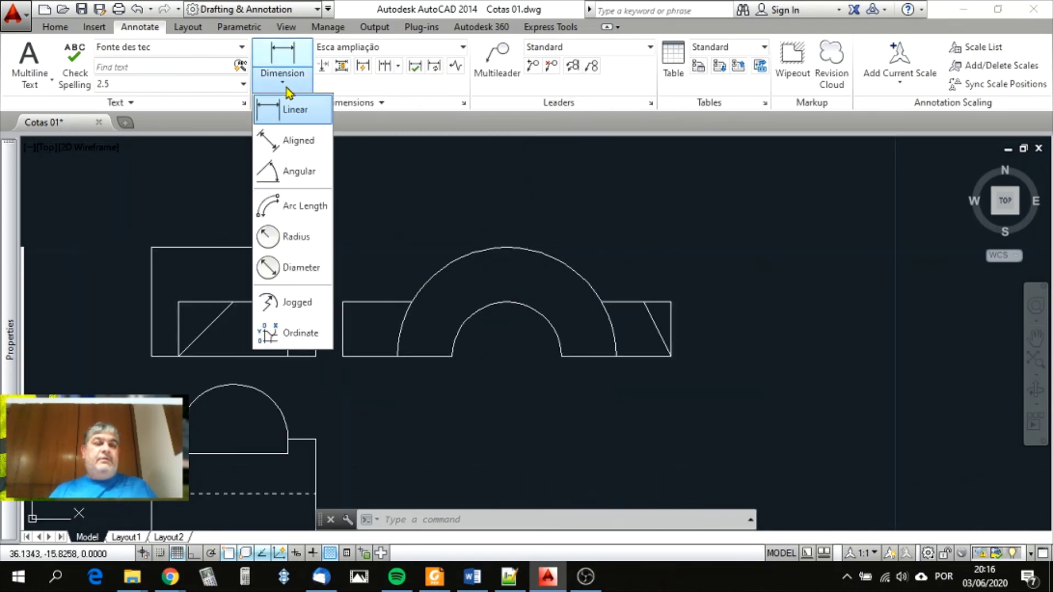
left_click(291, 239)
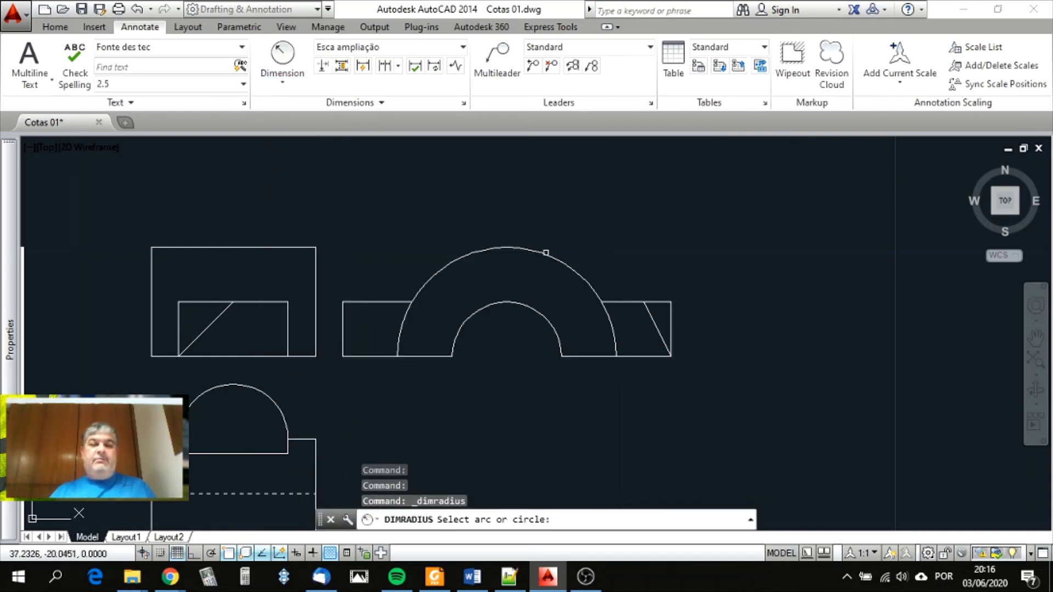
left_click(505, 518)
left_click(568, 265)
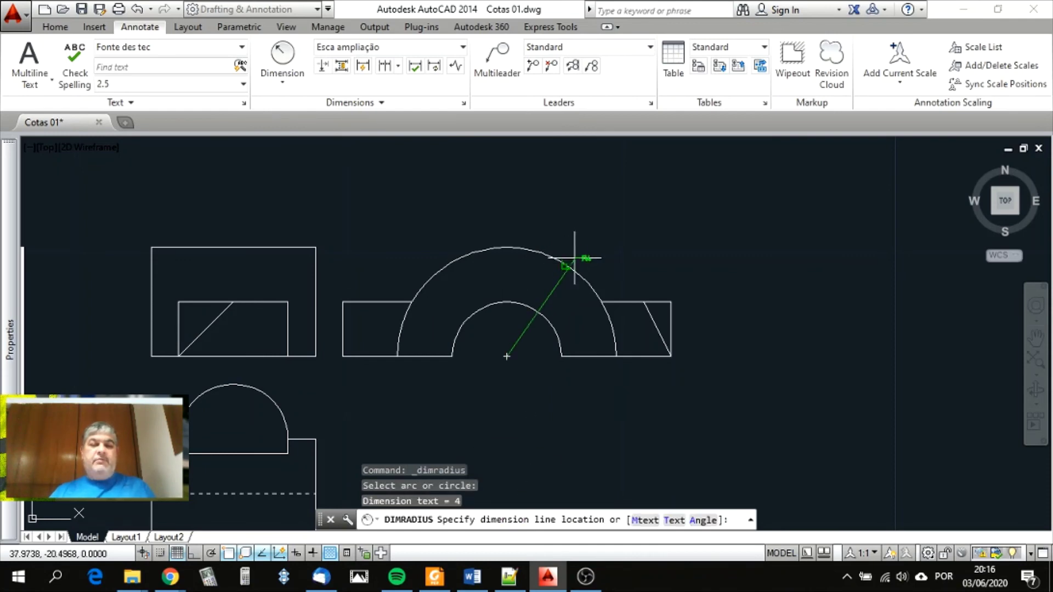
left_click(600, 242)
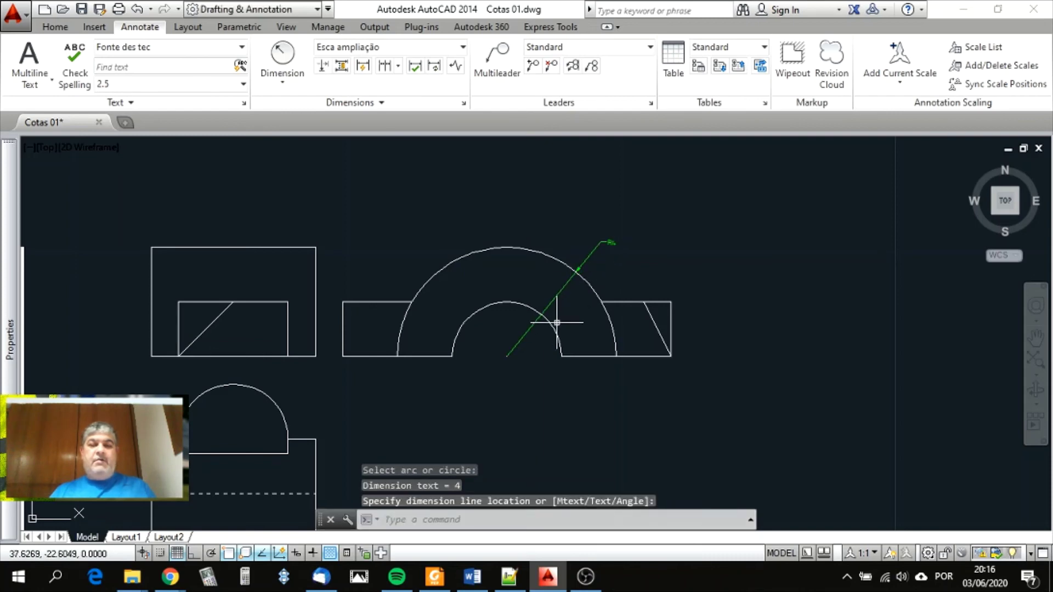
- Add a radius dimension to the inner arc of the same arched view, placing its text inside the arc
scroll(550, 349, "up", 2)
scroll(550, 349, "down", 2)
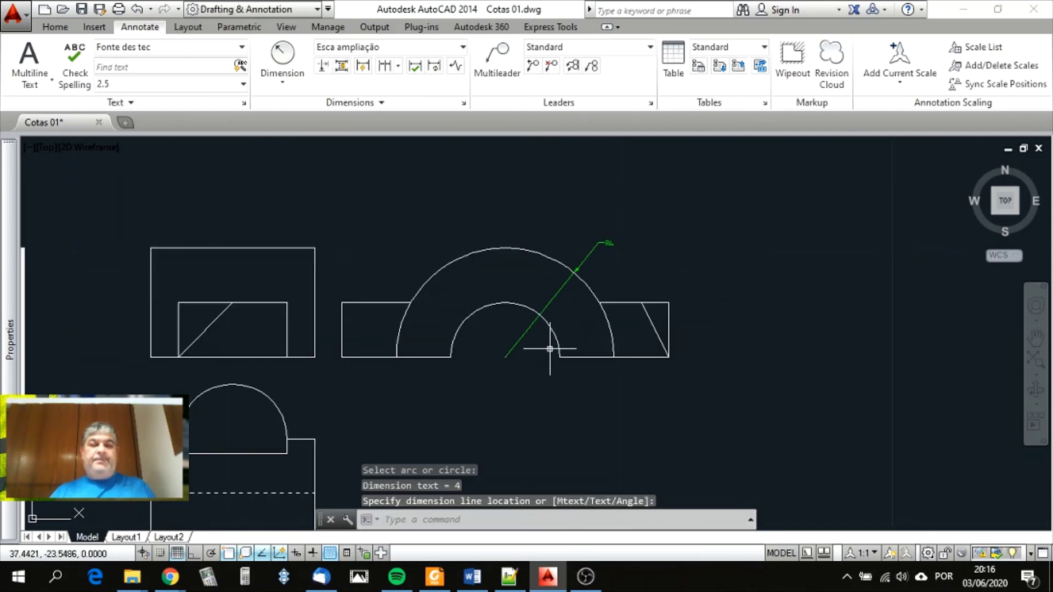
left_click(281, 61)
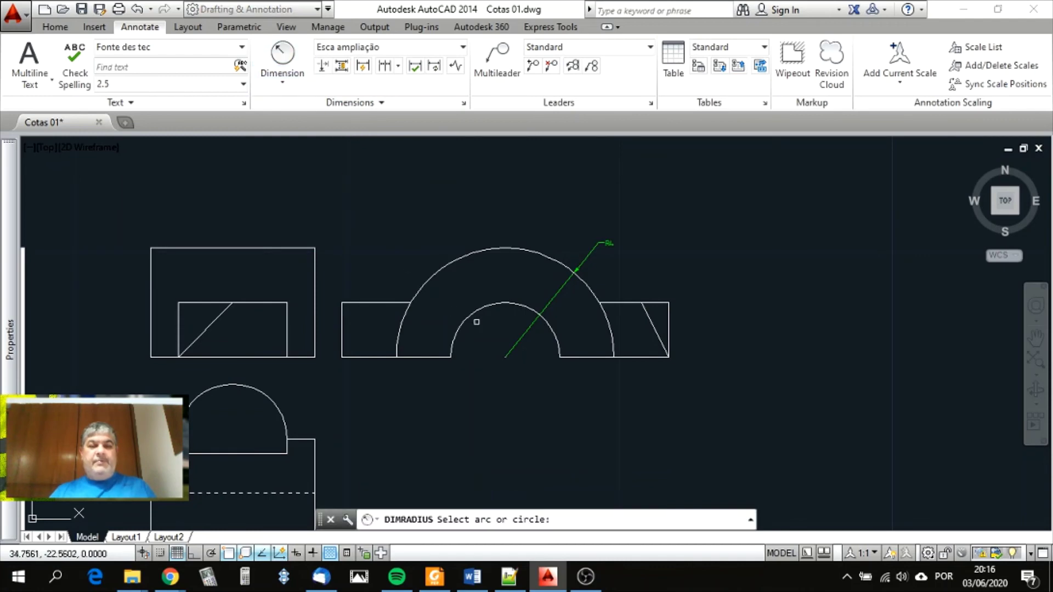
left_click(477, 311)
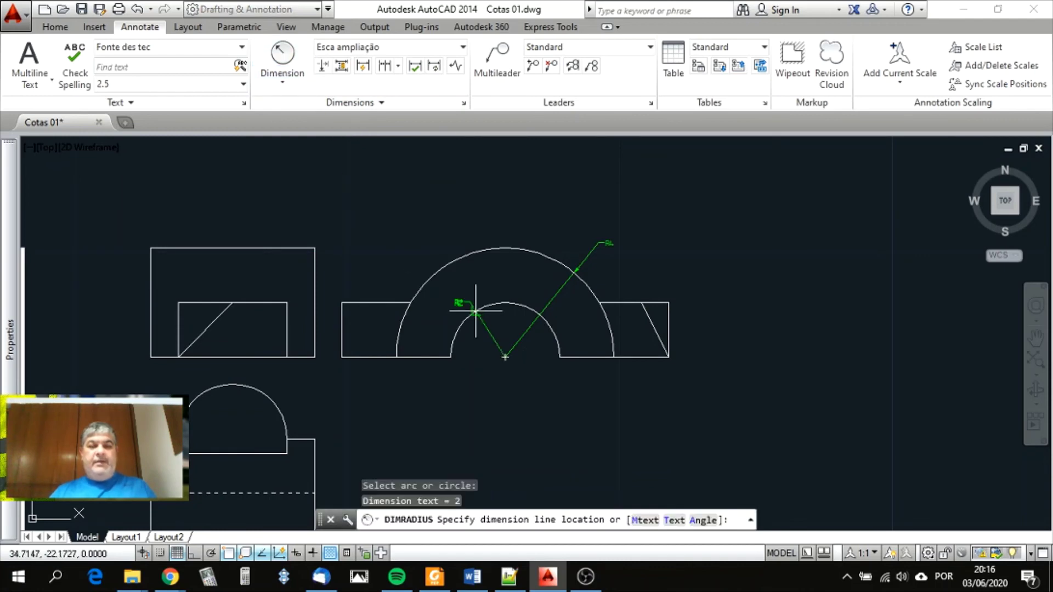
left_click(483, 346)
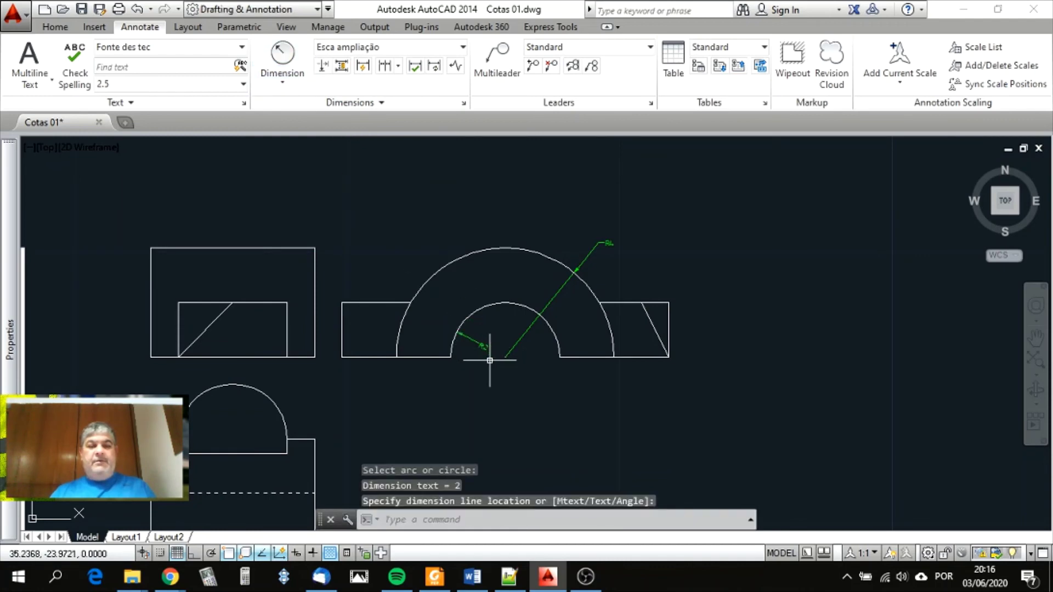
- Examine the text alignment and leader placement of the inner and outer radius dimensions on part 2's arched view
scroll(490, 360, "up", 3)
scroll(470, 360, "down", 2)
scroll(581, 258, "up", 2)
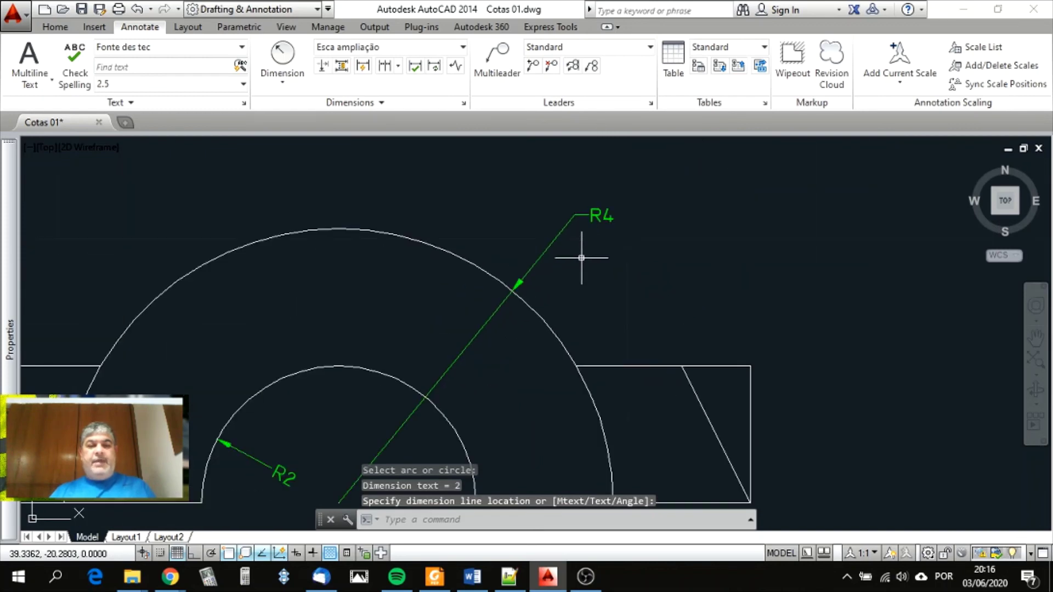
scroll(606, 212, "up", 3)
scroll(597, 212, "down", 4)
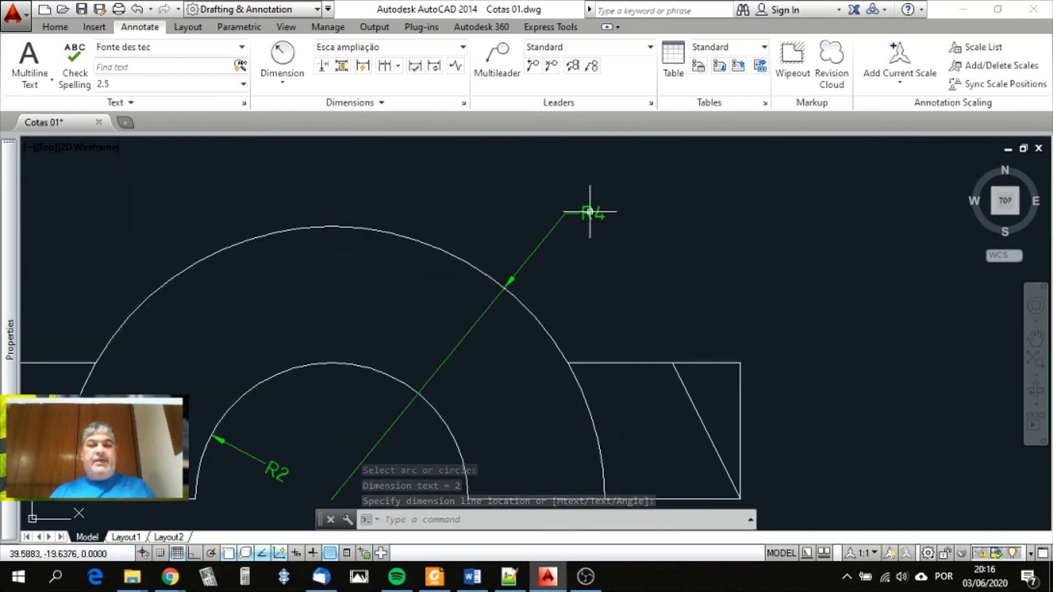
scroll(592, 213, "up", 2)
scroll(590, 213, "down", 4)
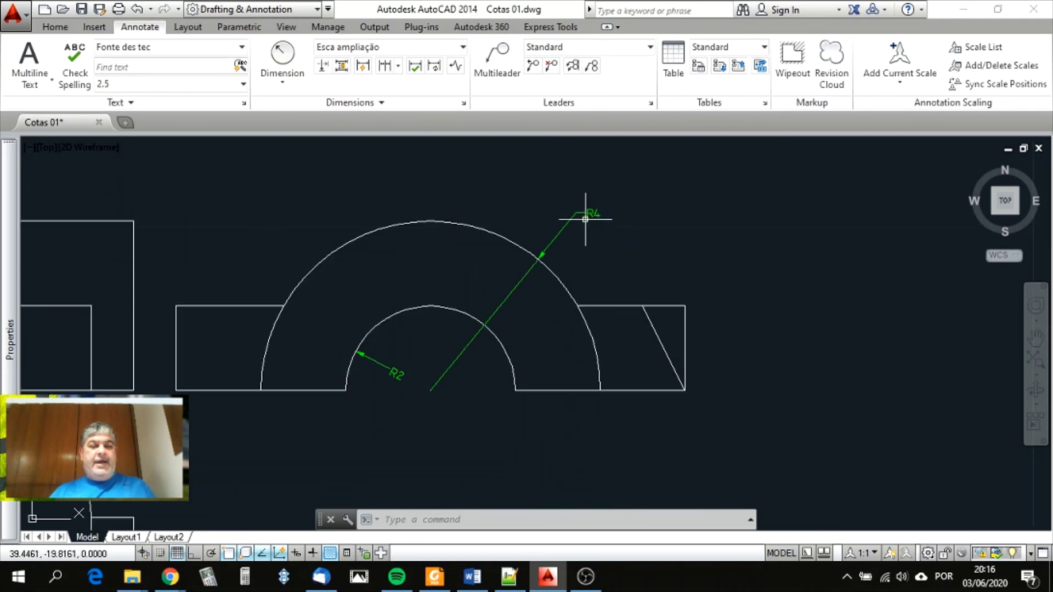
scroll(376, 384, "up", 2)
scroll(588, 314, "down", 5)
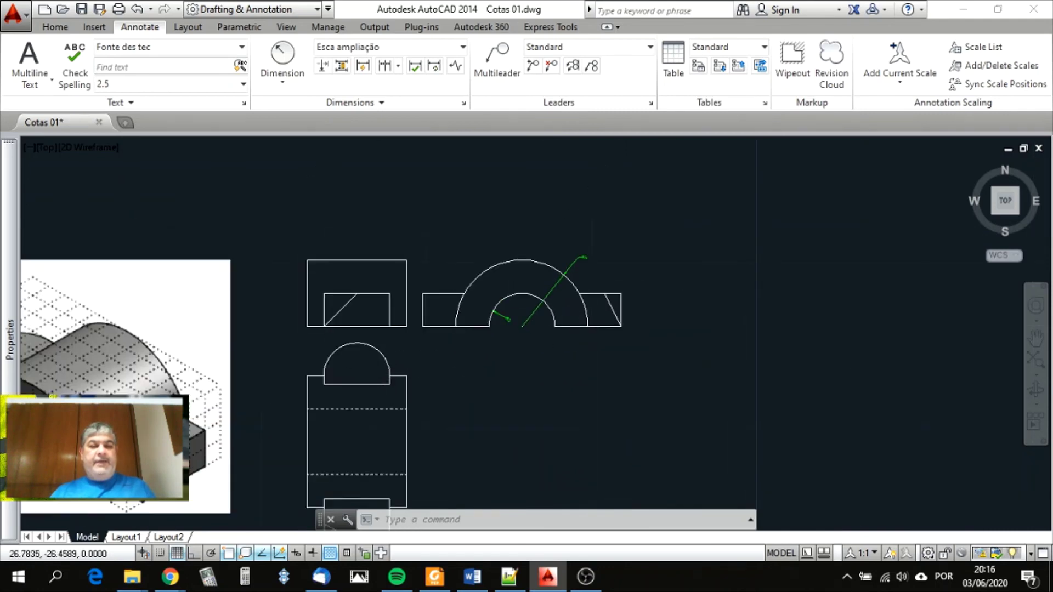
- Add a diameter dimension to the semicircle at the upper end of part 2's top view, with text inside, and inspect its diameter symbol
scroll(367, 351, "up", 4)
scroll(434, 255, "down", 6)
scroll(415, 270, "up", 4)
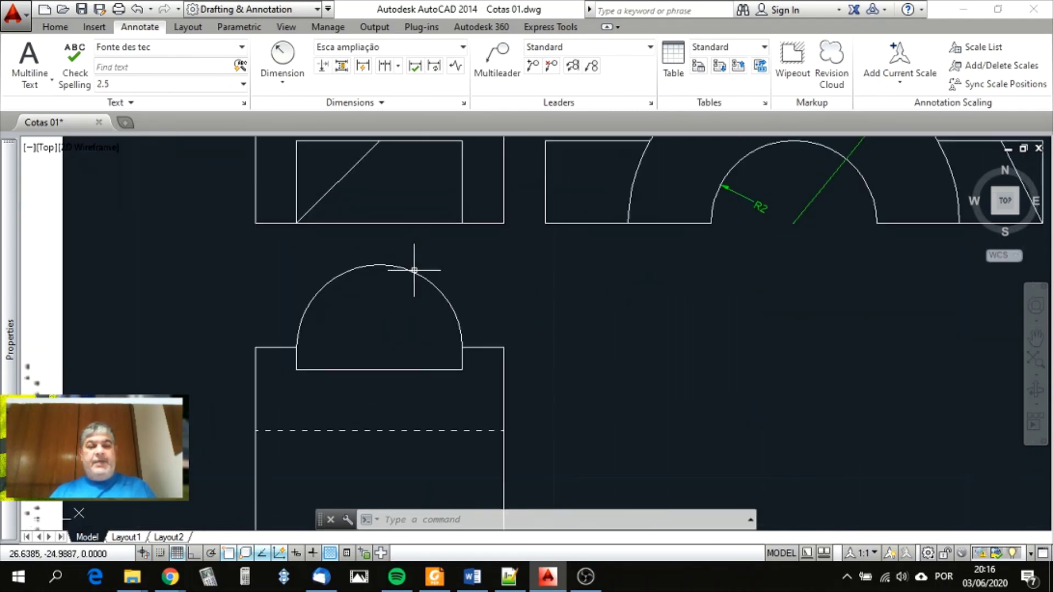
left_click(282, 80)
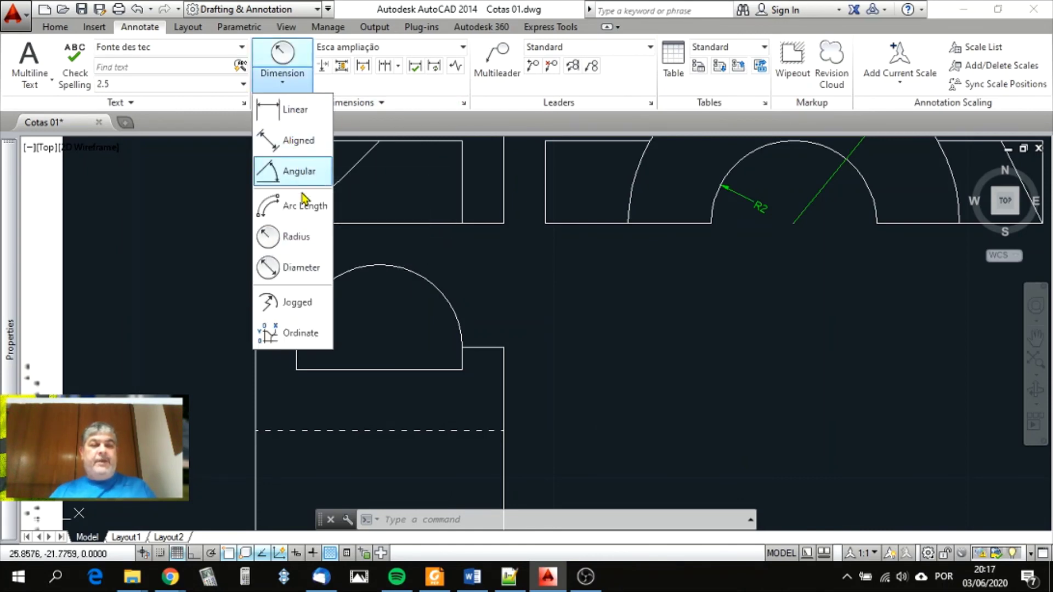
left_click(301, 269)
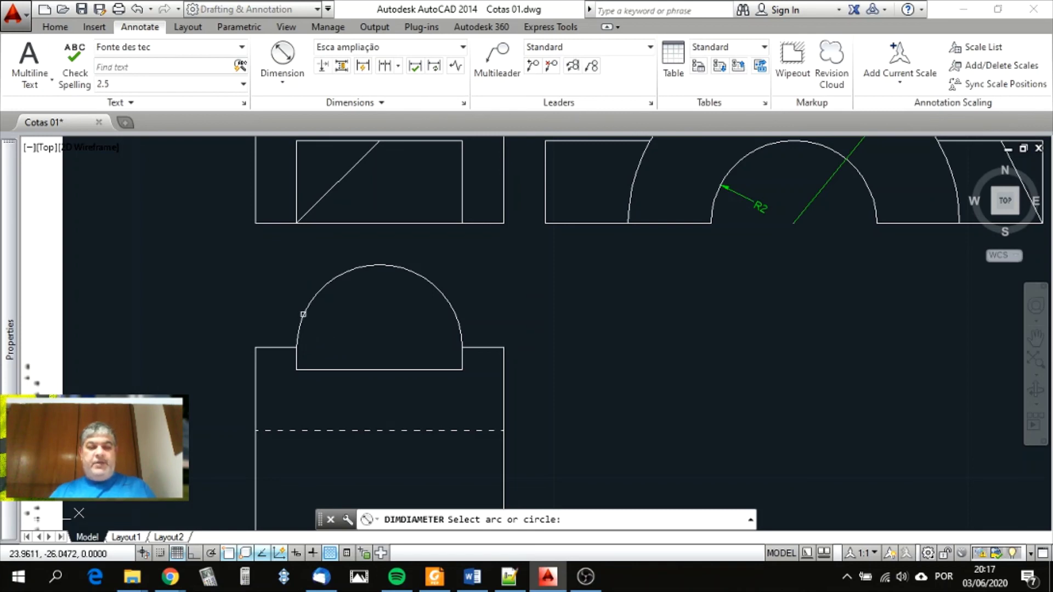
left_click(303, 314)
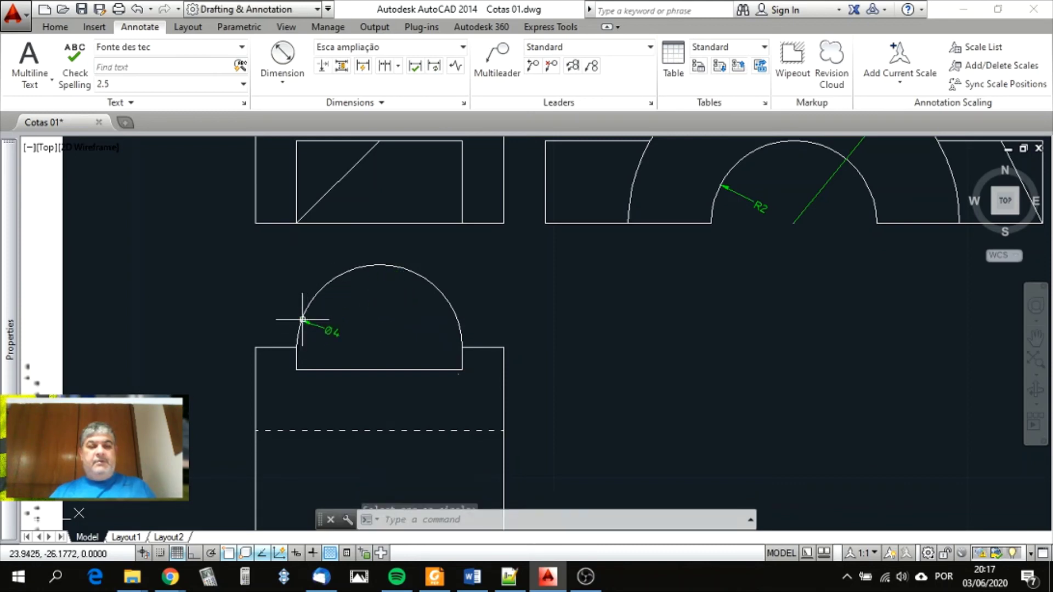
scroll(311, 322, "up", 5)
left_click(311, 321)
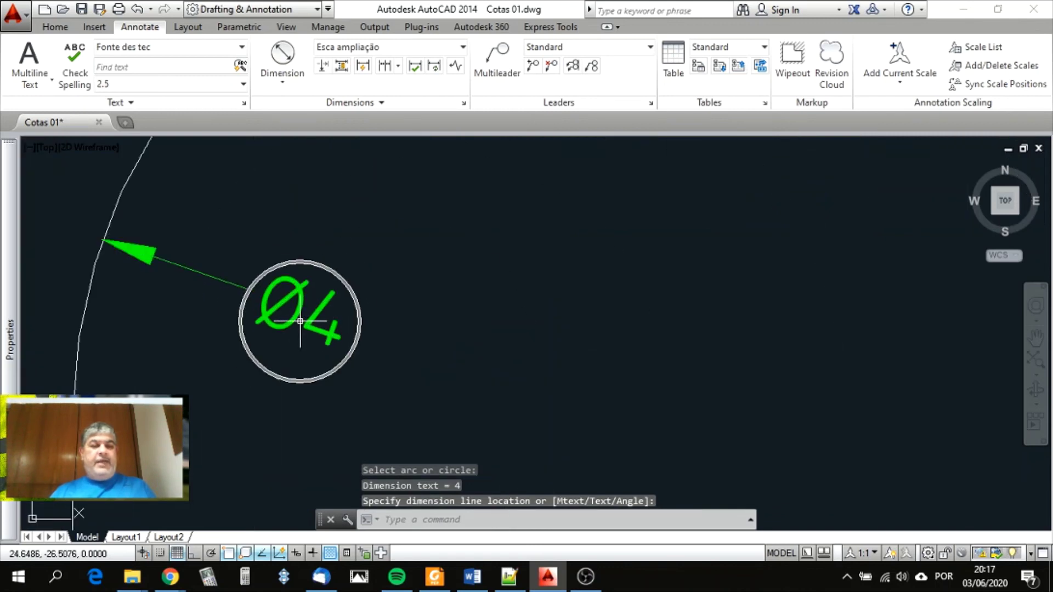
left_click(298, 317)
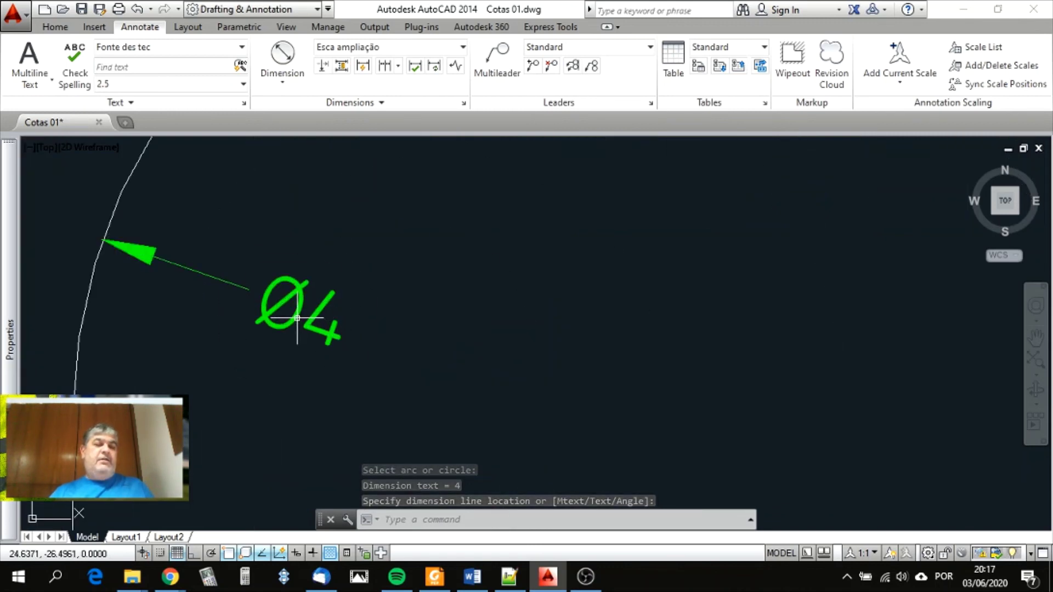
left_click(297, 317)
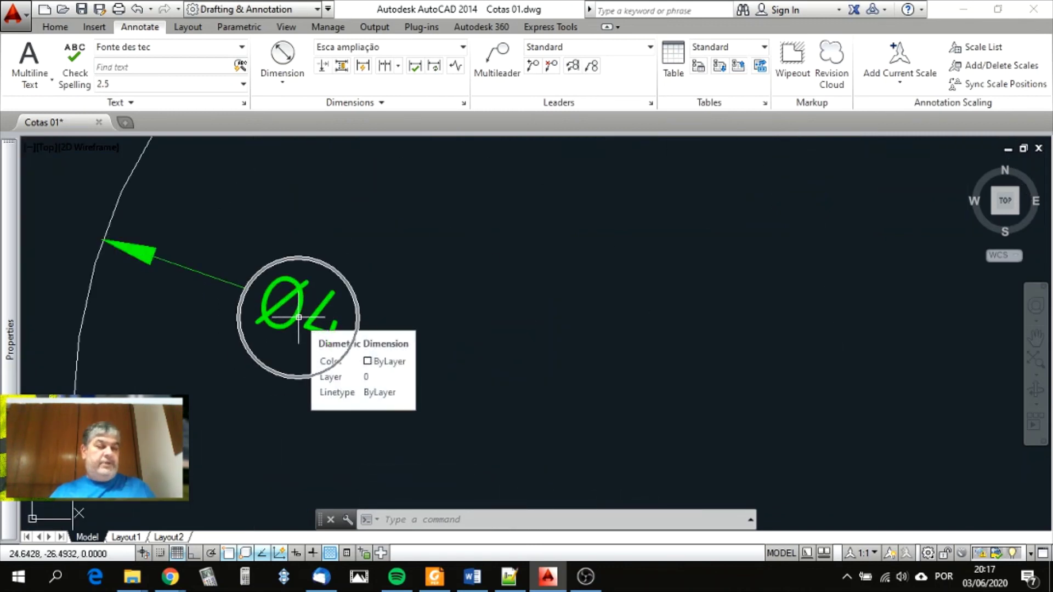
scroll(469, 242, "down", 5)
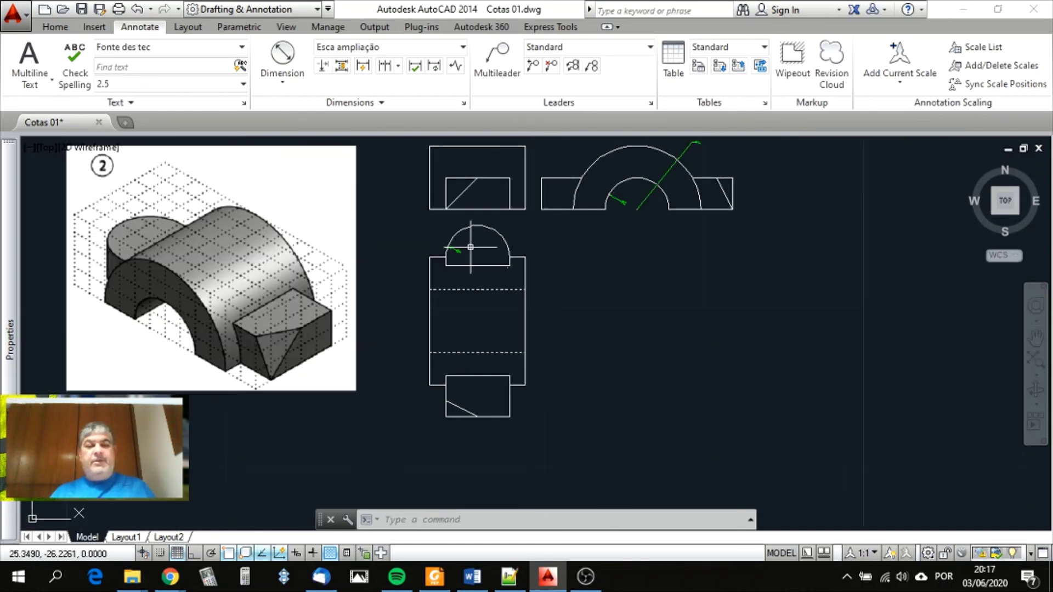
- Add an aligned dimension to the sloped line in part 3's view with the rounded upper profile, placing it below the base
scroll(470, 245, "up", 3)
scroll(482, 258, "down", 4)
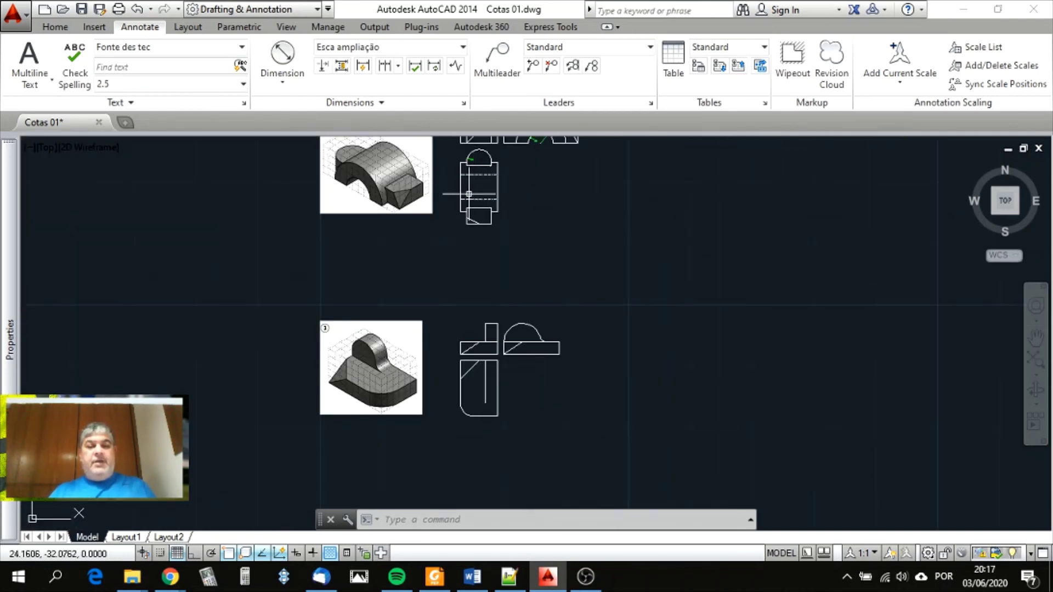
scroll(528, 355, "up", 3)
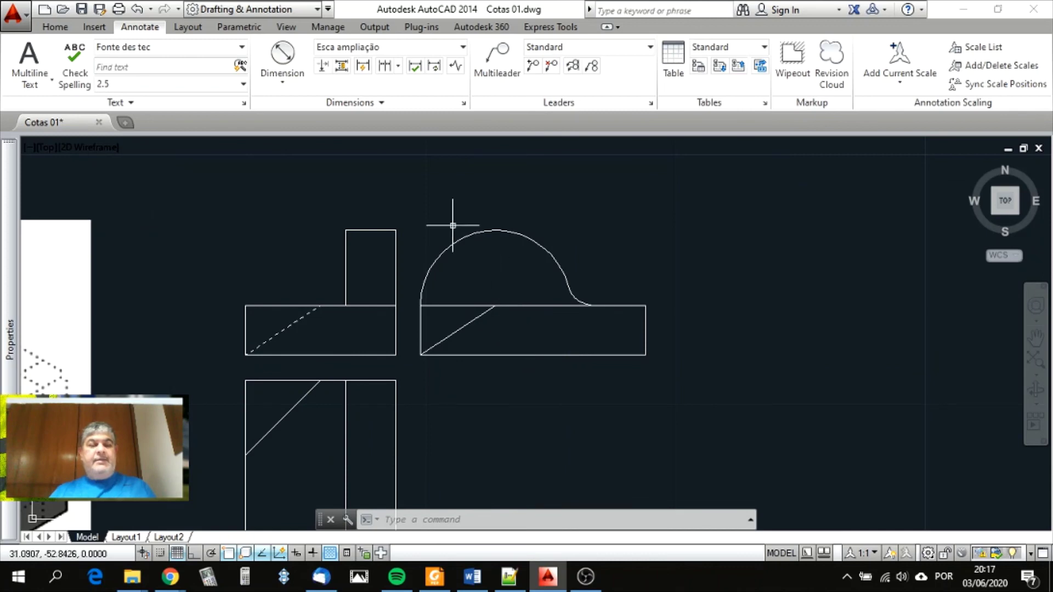
left_click(281, 85)
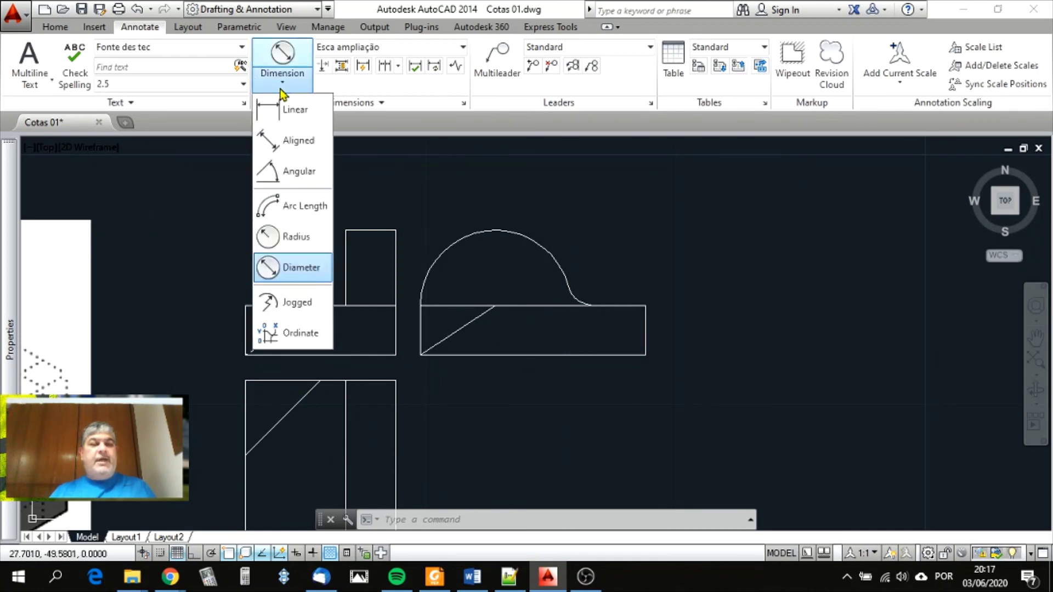
left_click(296, 143)
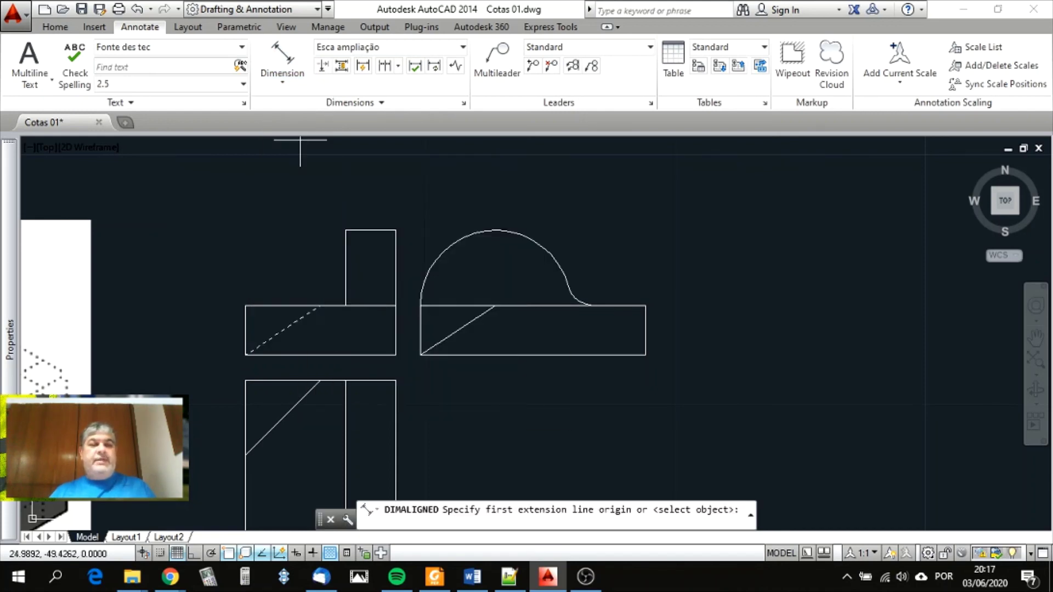
left_click(595, 522)
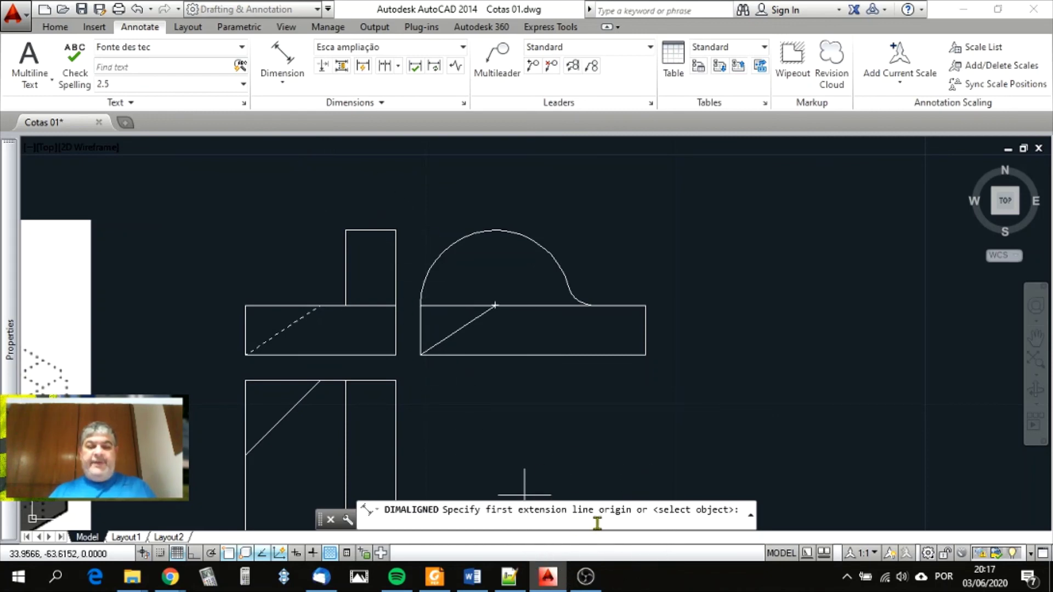
scroll(496, 306, "up", 7)
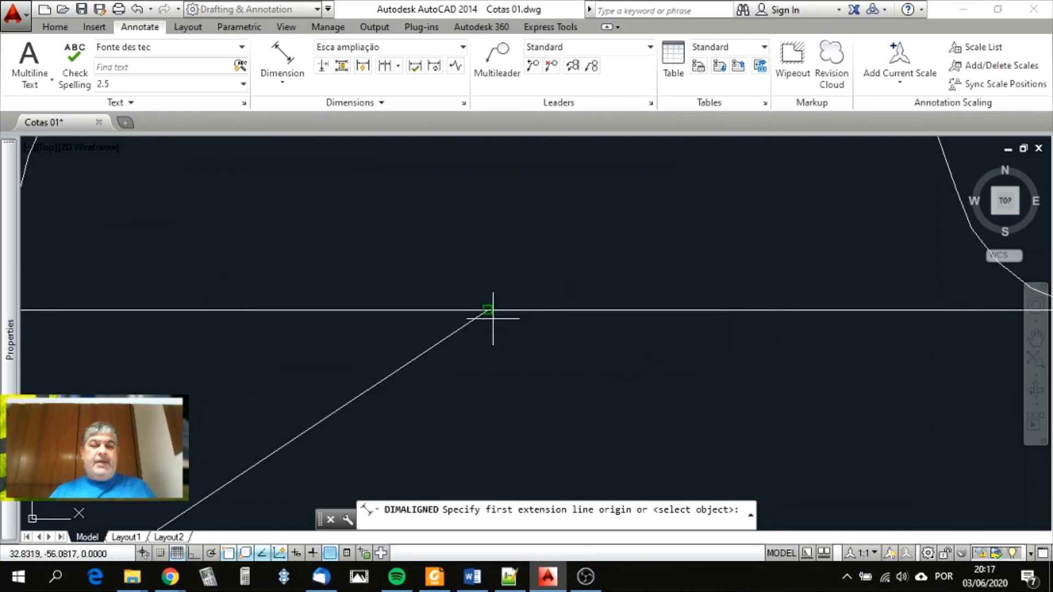
left_click(489, 310)
scroll(606, 242, "down", 5)
scroll(542, 309, "up", 3)
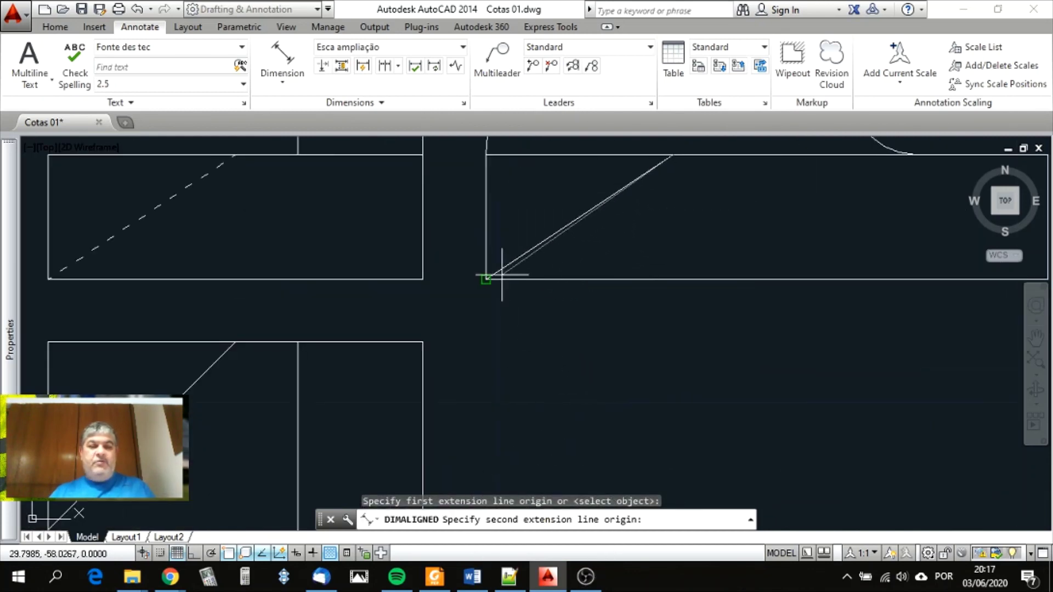
left_click(486, 279)
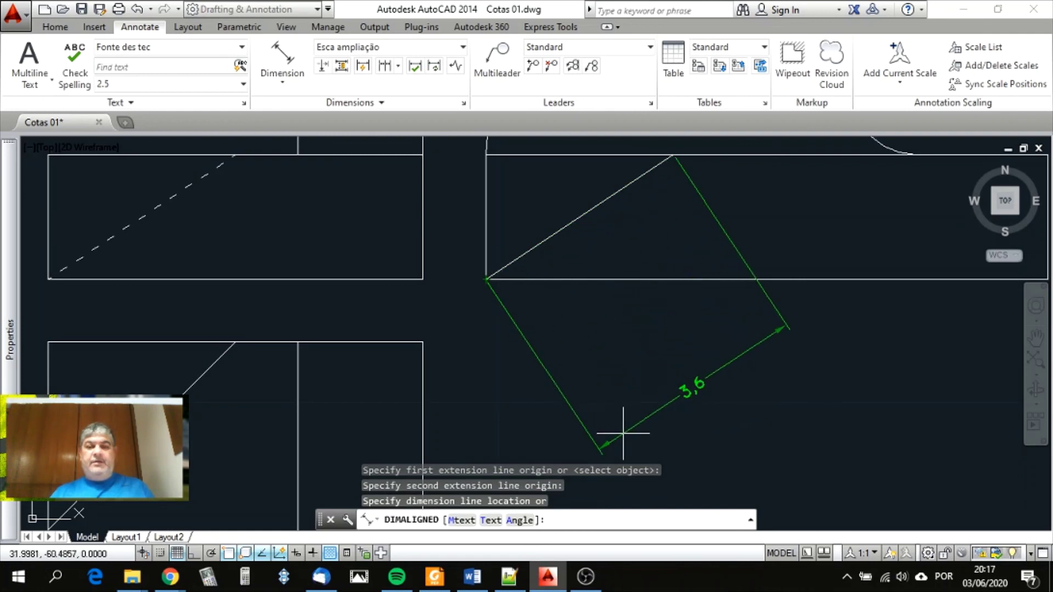
left_click(623, 433)
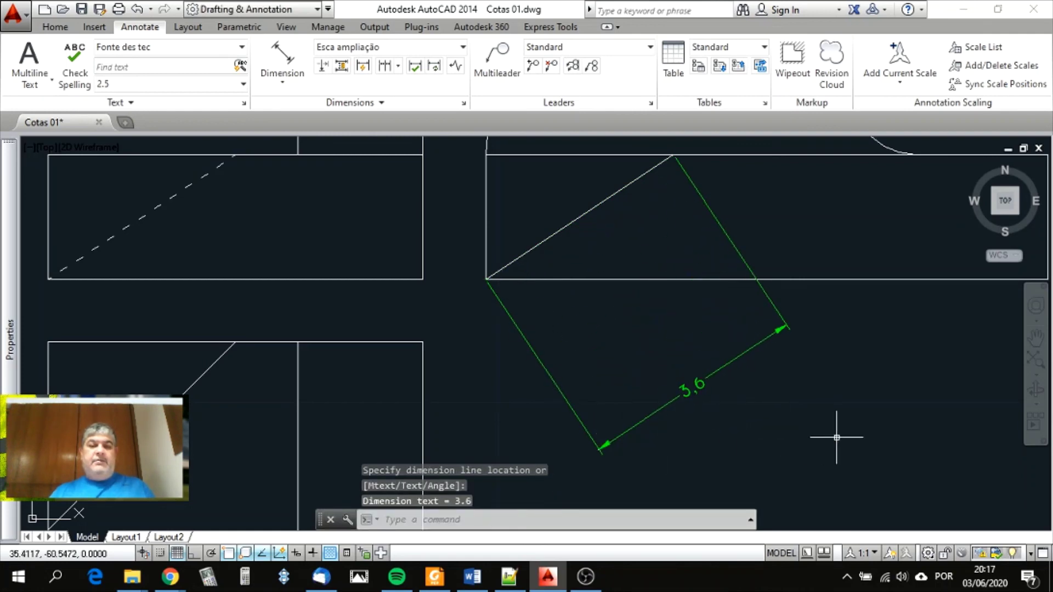
- Add an angular dimension between the base's upper edge and its right end edge in part 3's rounded-profile view, placed inside the corner
key("ctrl")
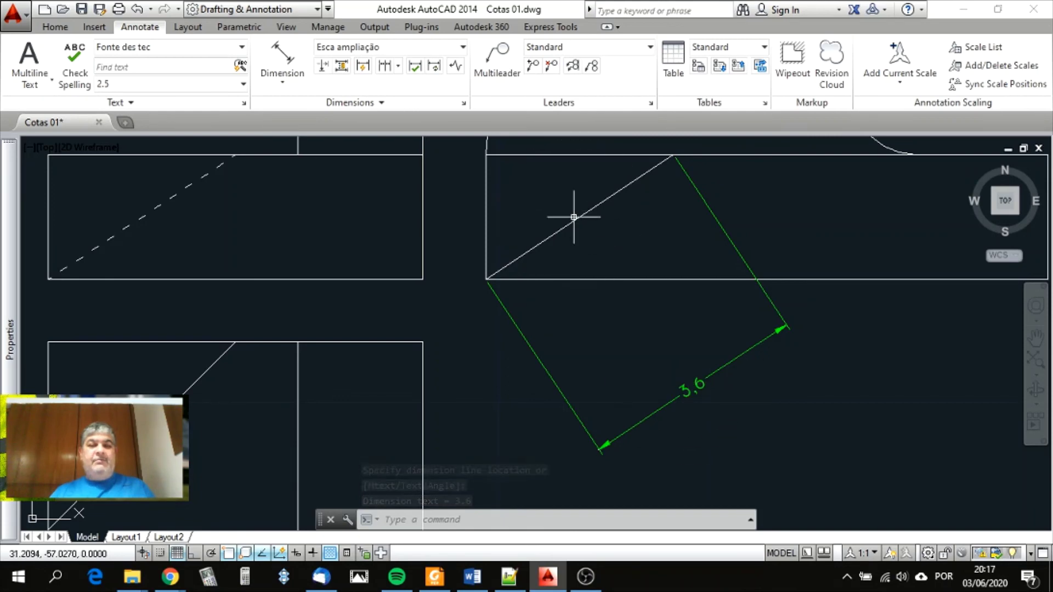
scroll(630, 295, "down", 3)
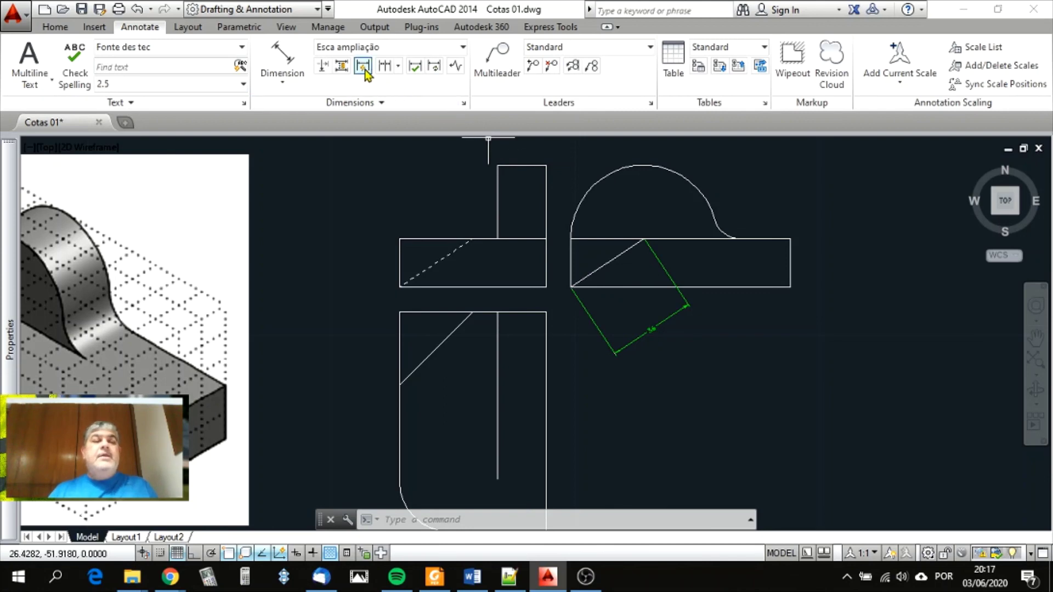
left_click(287, 83)
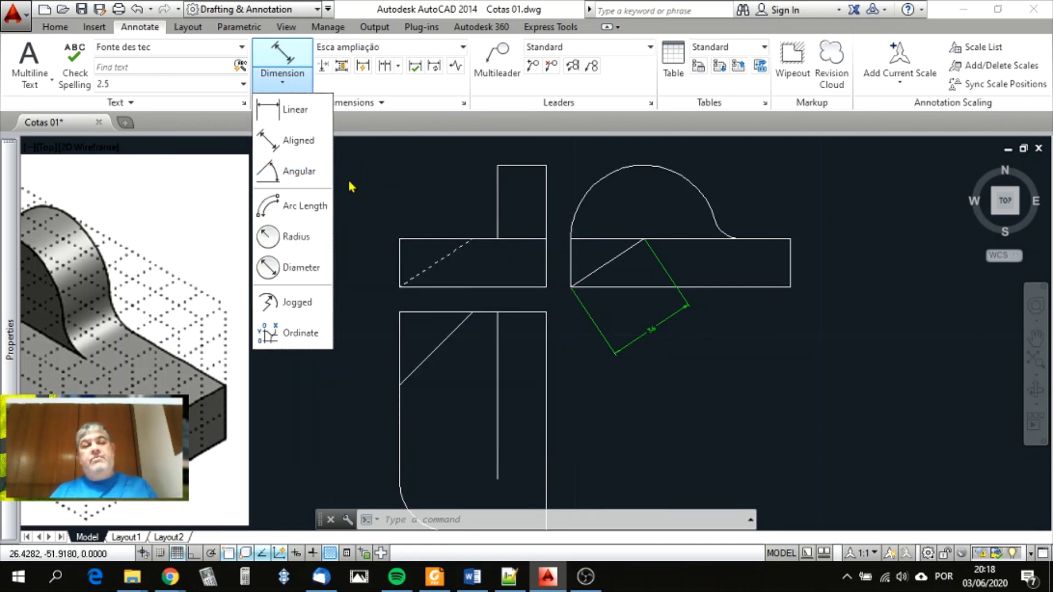
left_click(302, 171)
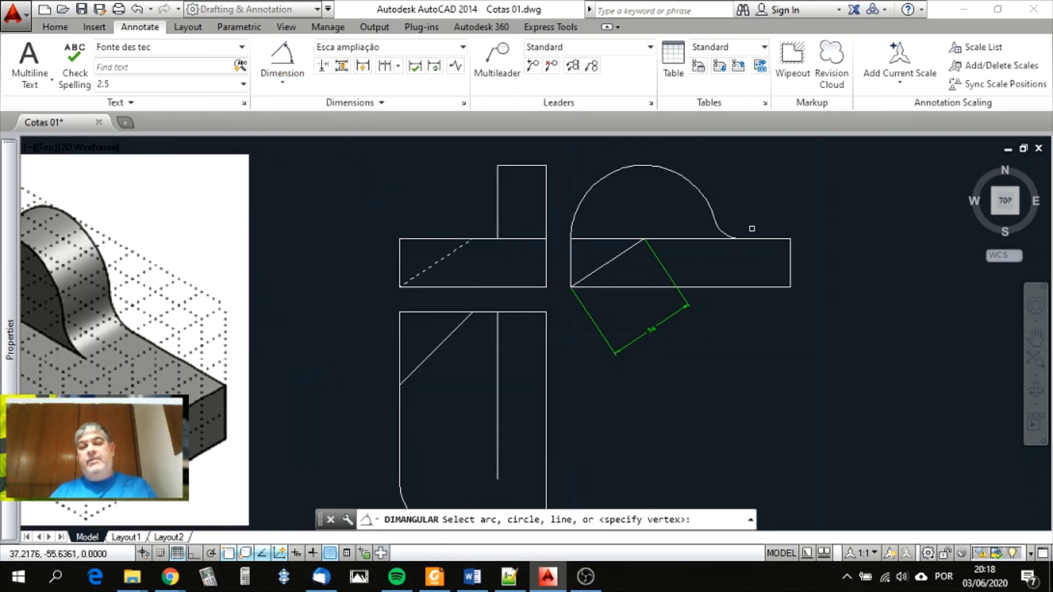
scroll(768, 243, "up", 6)
scroll(769, 243, "down", 4)
scroll(768, 243, "up", 2)
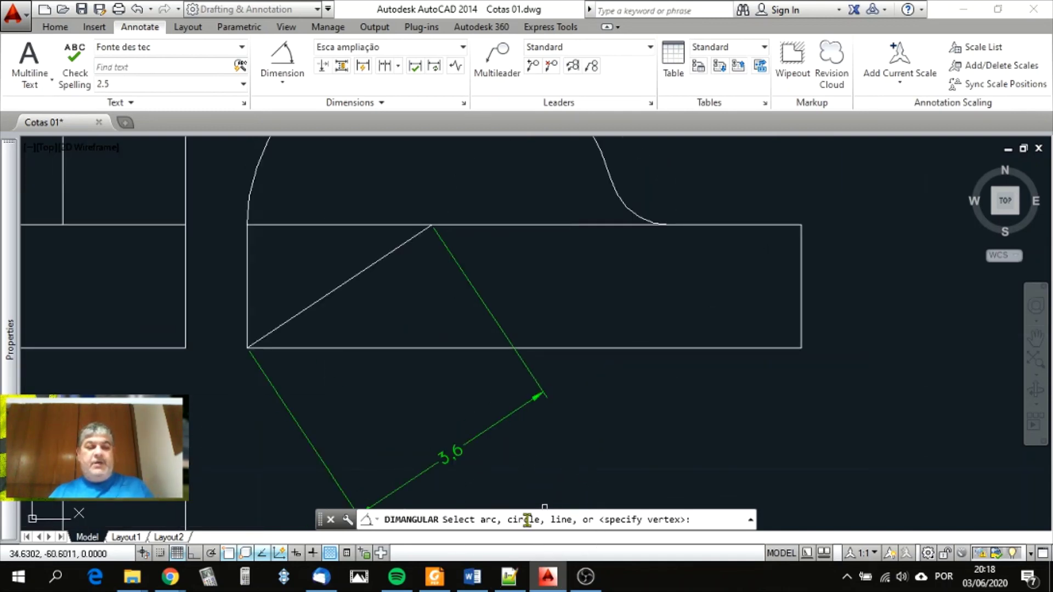
left_click(507, 520)
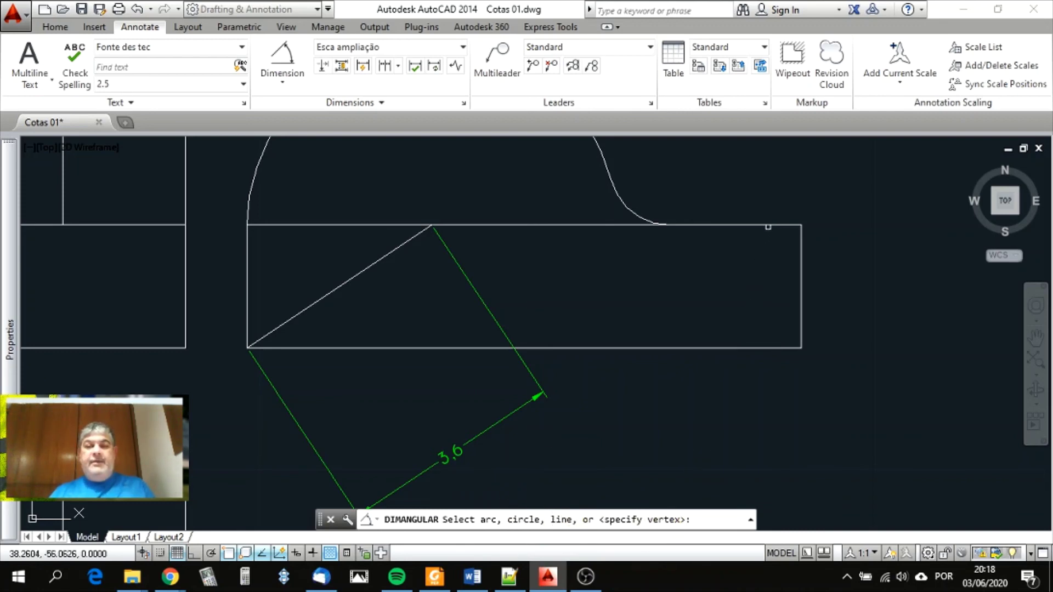
left_click(766, 226)
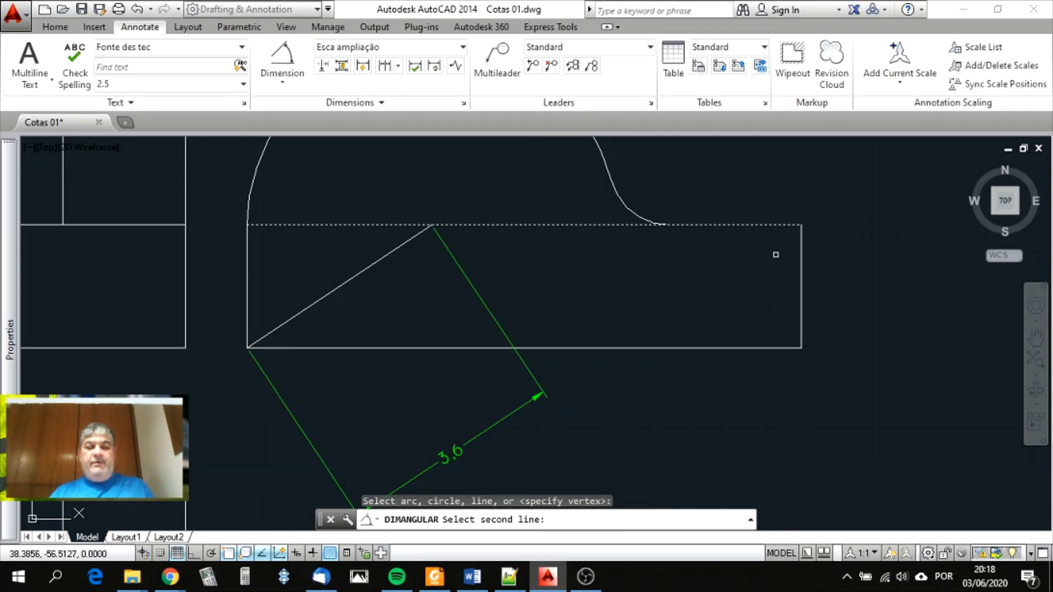
left_click(801, 276)
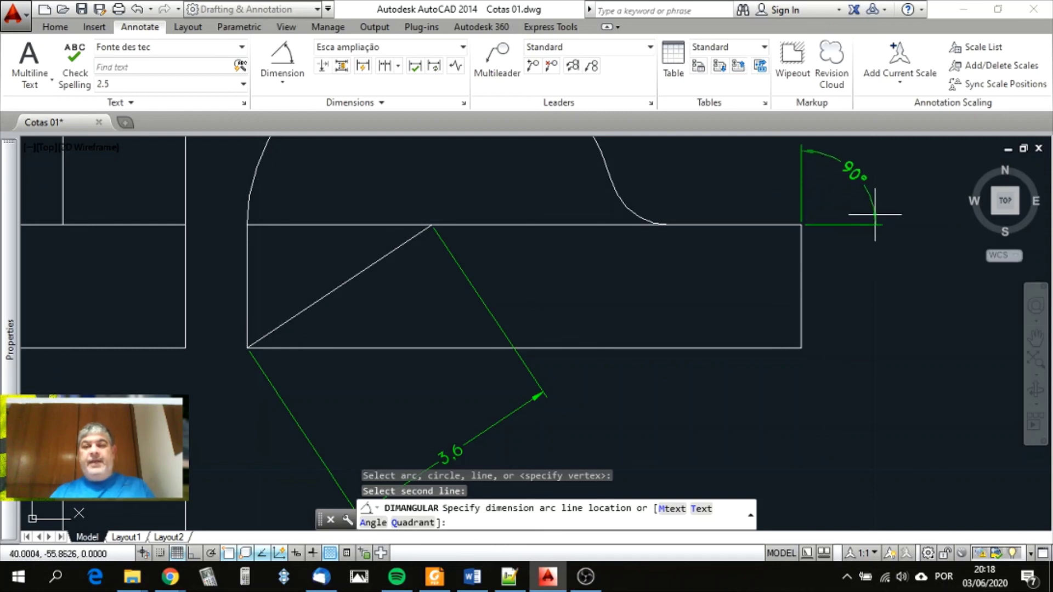
left_click(760, 271)
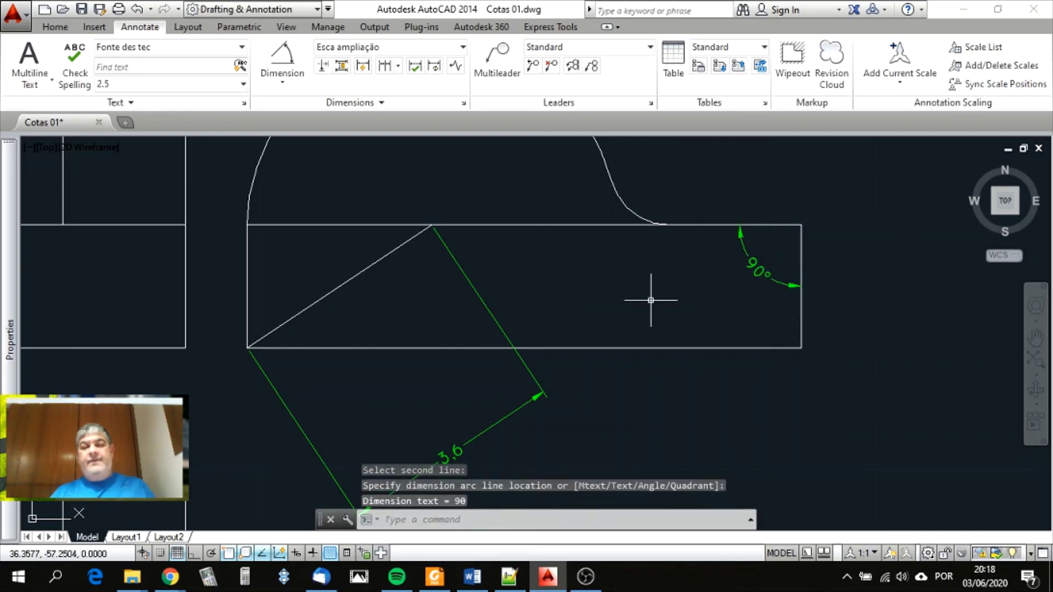
- Try other positions for the angular dimension's text around the base's upper right corner
left_click(775, 280)
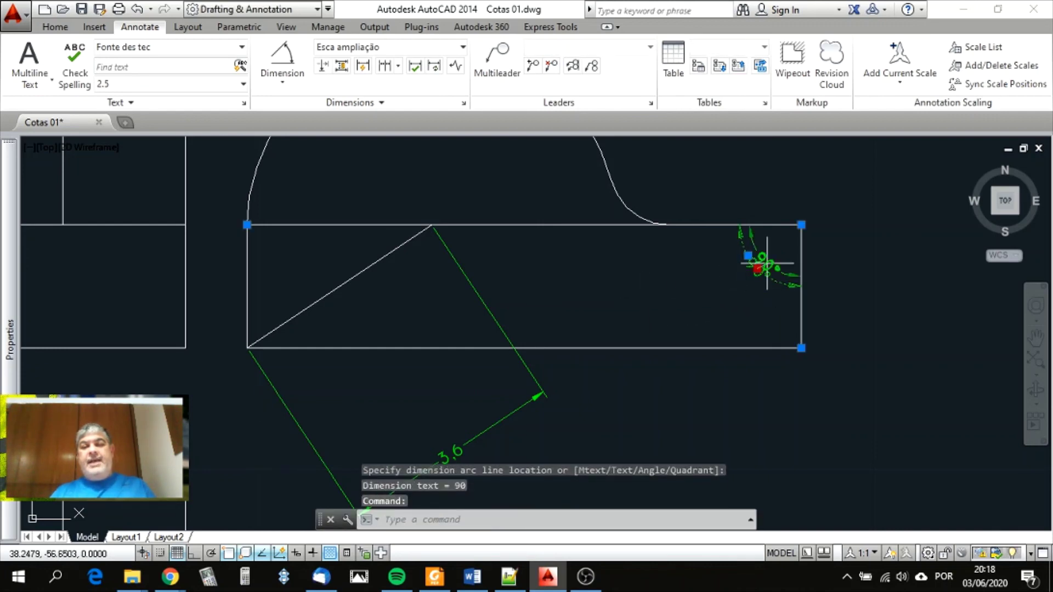
left_click(757, 269)
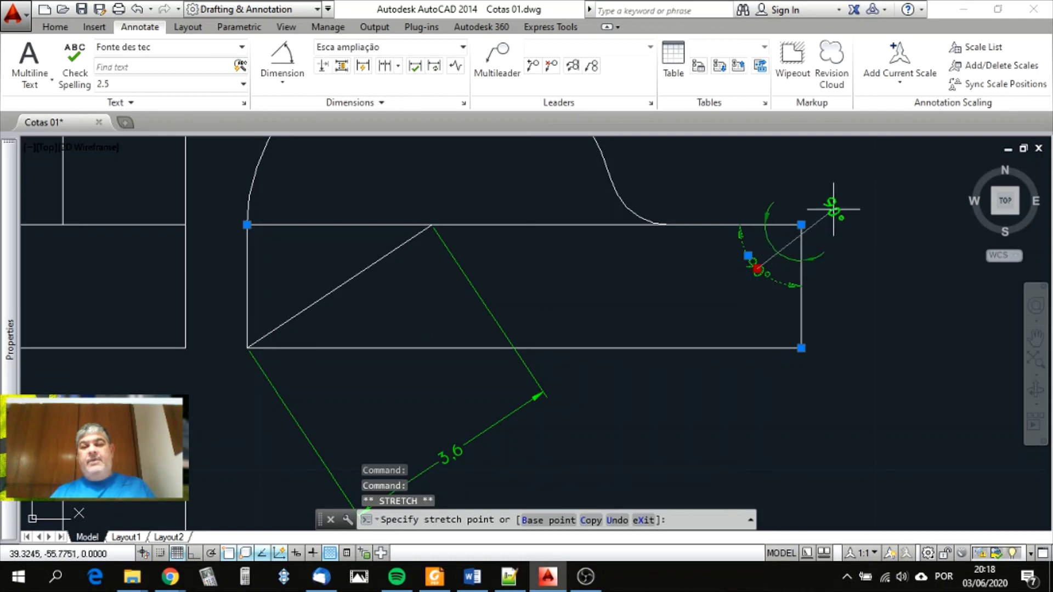
left_click(757, 268)
- Add an arc length dimension to the large rounded upper profile, placed outside the arc, and inspect its arc symbol
scroll(672, 316, "down", 2)
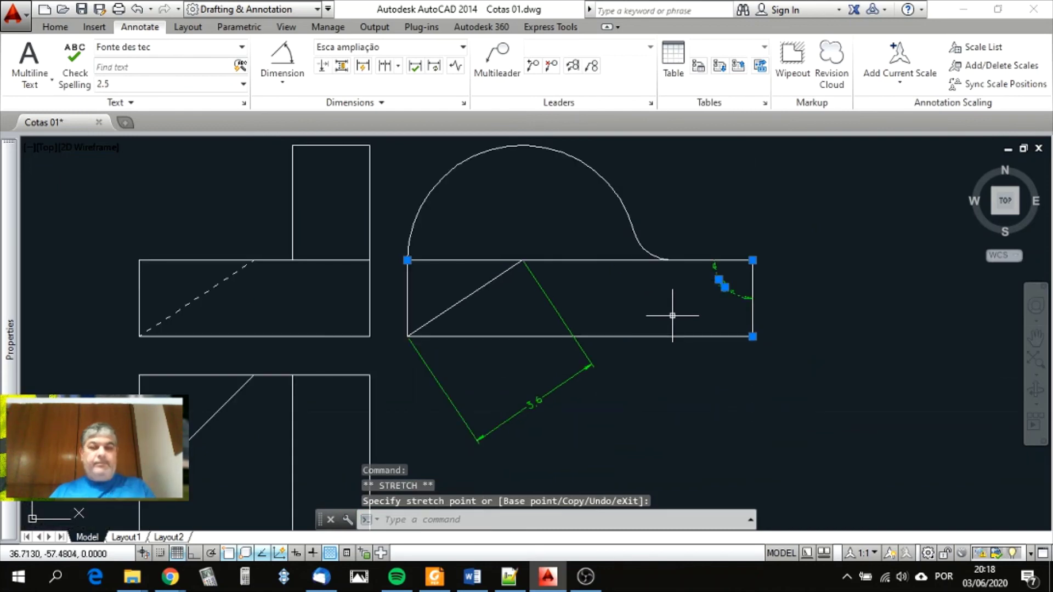
left_click(289, 83)
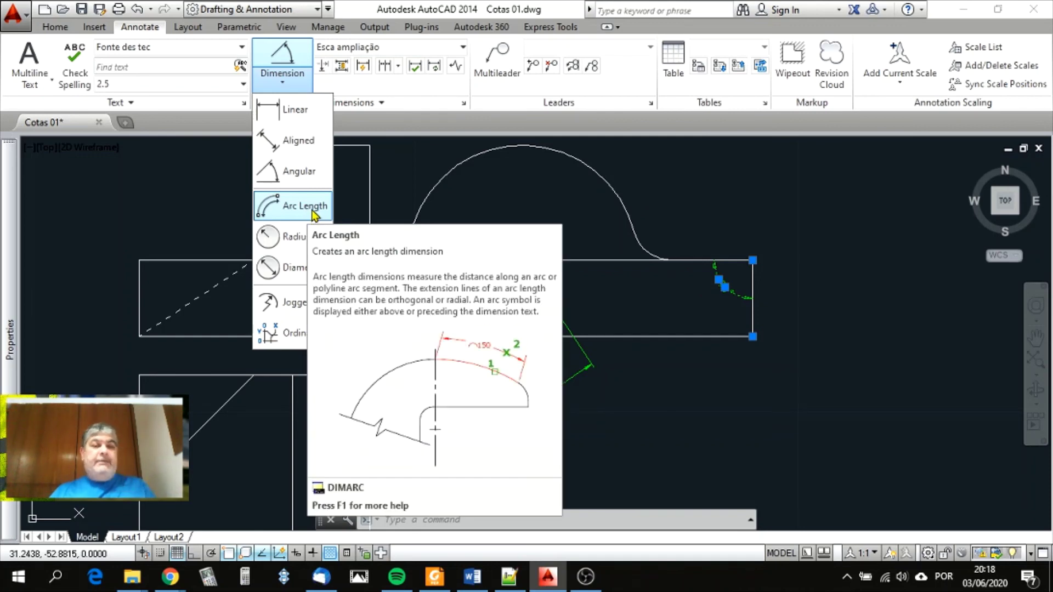
left_click(304, 206)
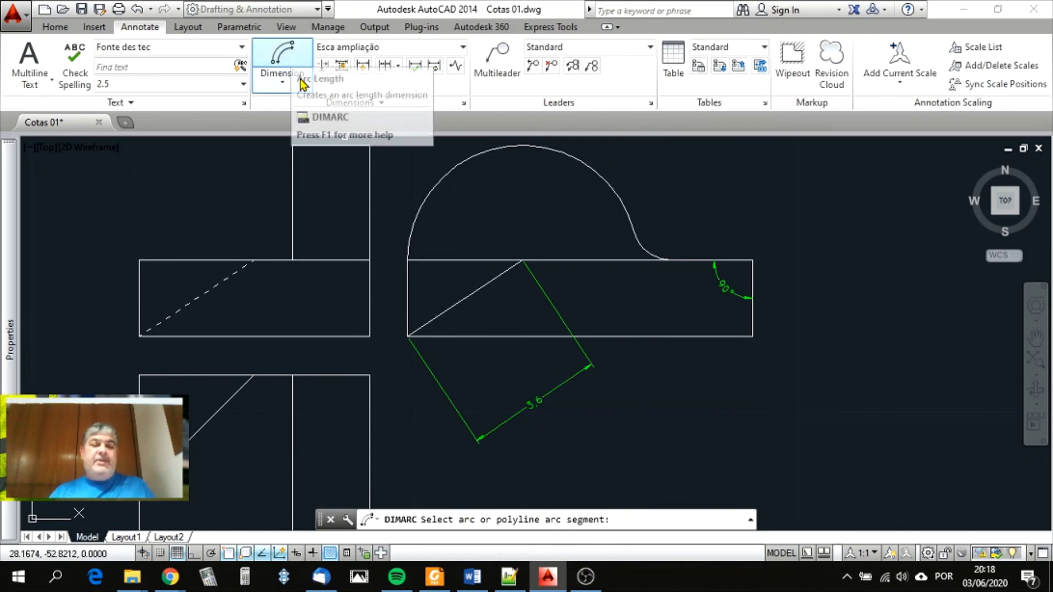
left_click(421, 207)
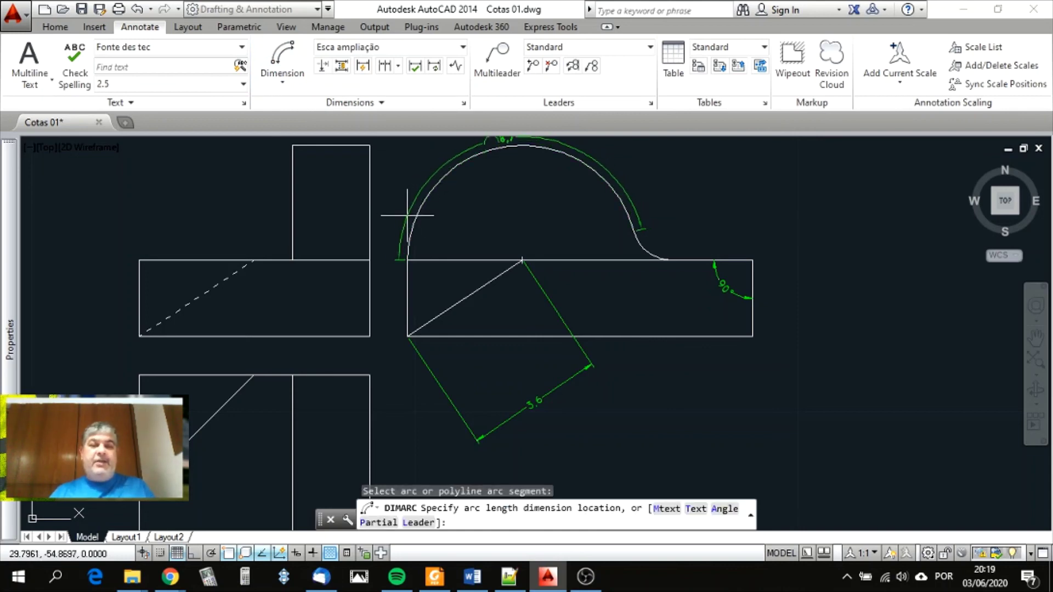
scroll(414, 216, "down", 2)
scroll(430, 190, "up", 2)
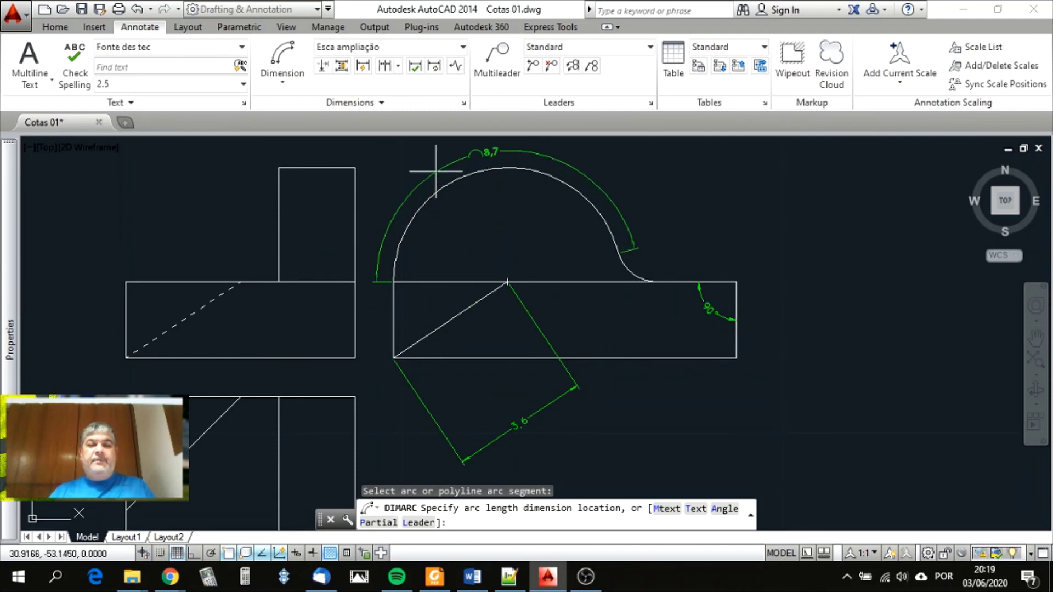
left_click(436, 171)
scroll(471, 164, "up", 5)
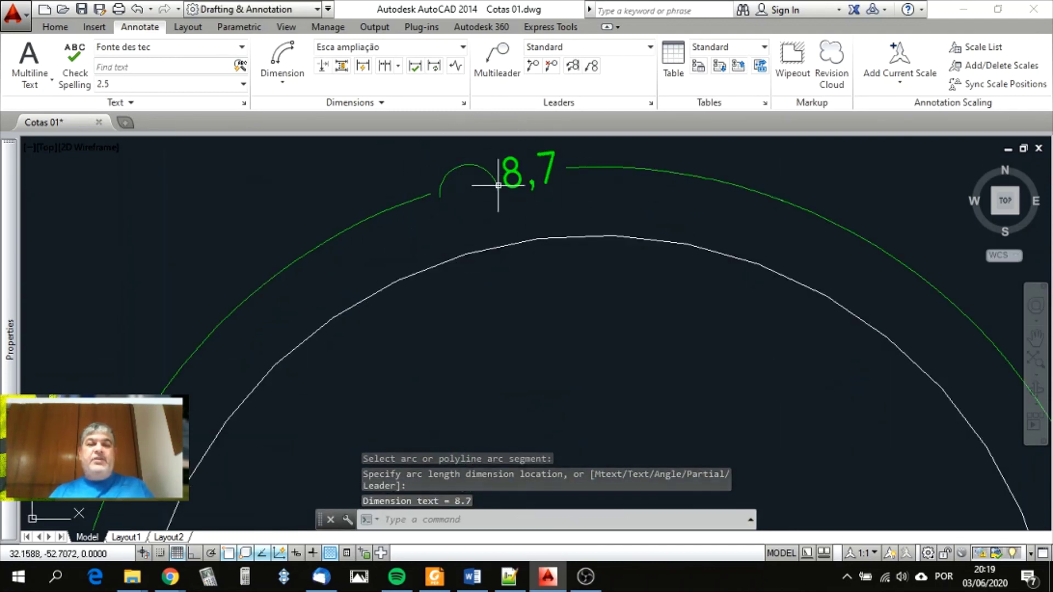
scroll(477, 200, "down", 5)
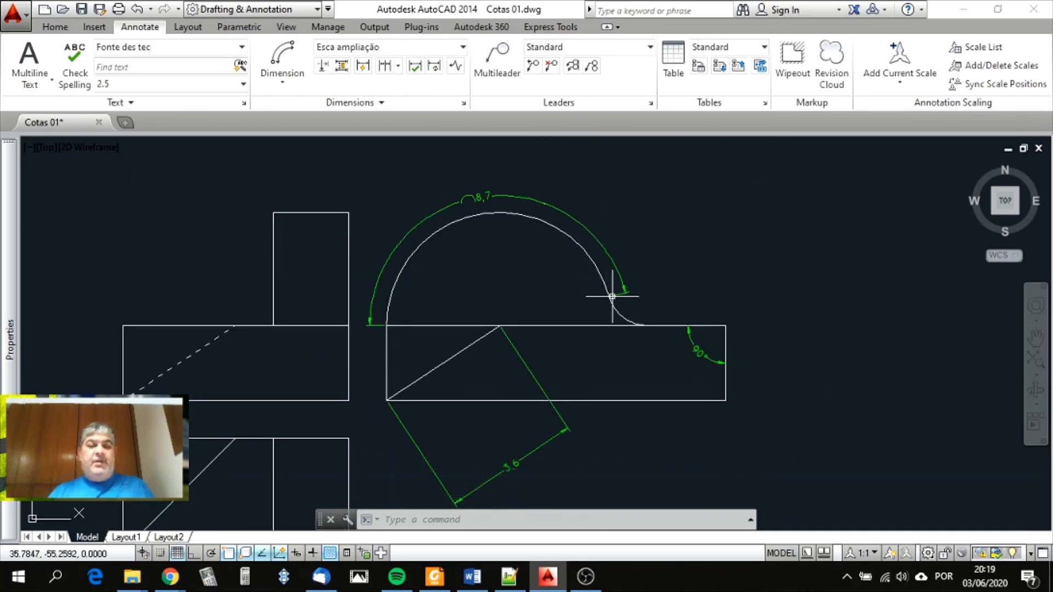
- Add an arc length dimension to the small concave arc joining the profile to the base, located at the large arc dimension's end arrow
scroll(634, 307, "up", 4)
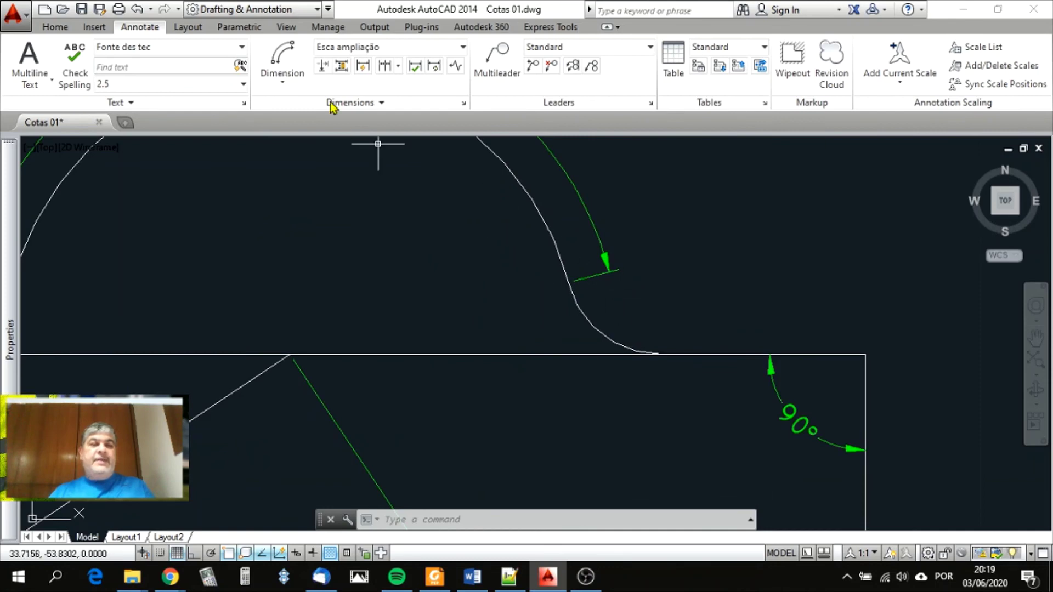
left_click(282, 60)
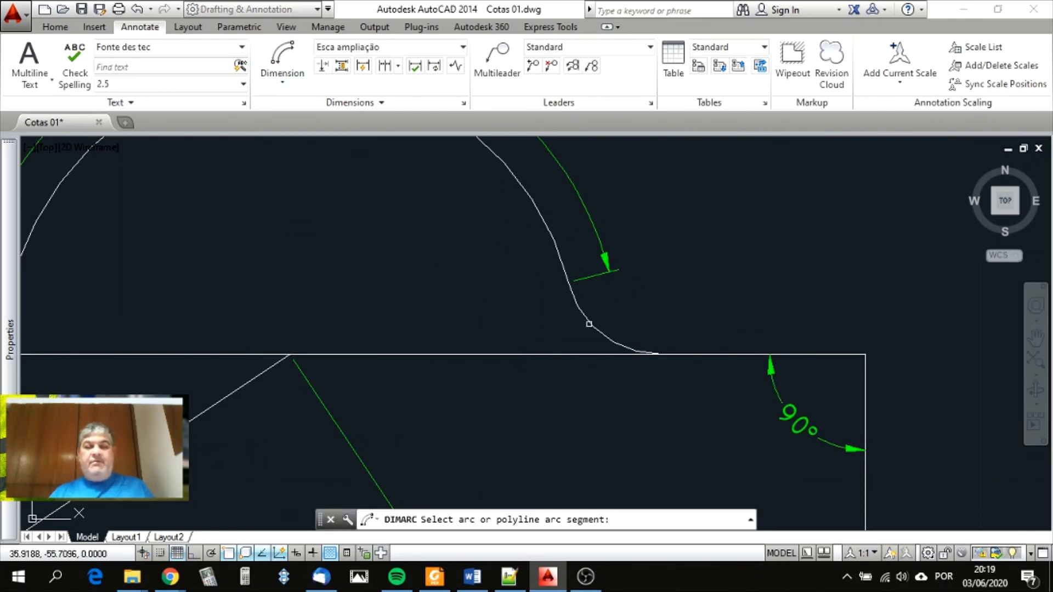
left_click(588, 324)
scroll(606, 279, "up", 5)
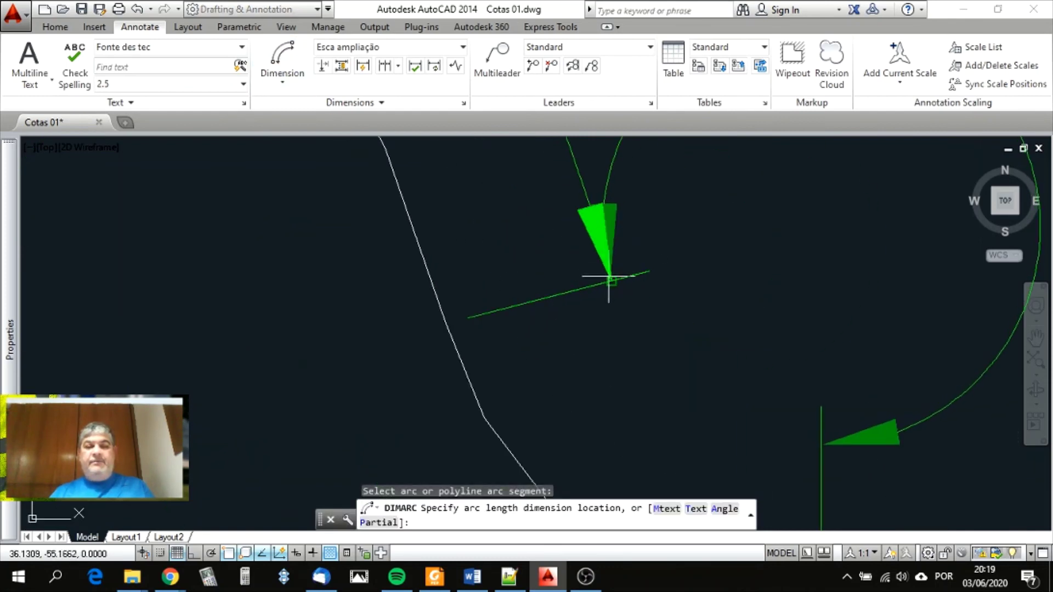
left_click(615, 287)
scroll(539, 271, "down", 6)
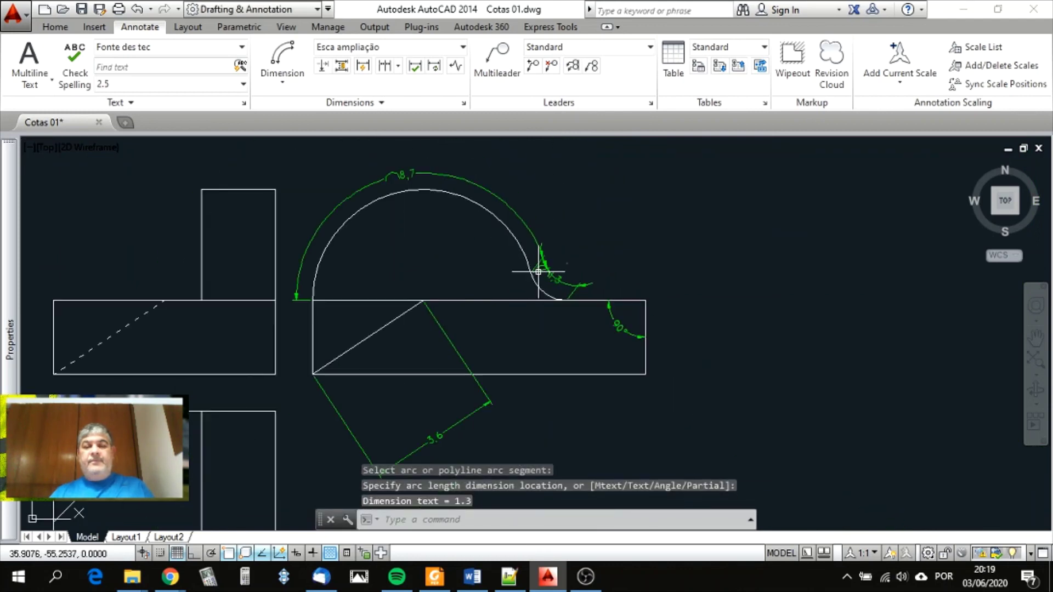
- Move the small arc's length dimension to the arc's other side, placing its text inside the base below the upper edge
scroll(538, 271, "up", 4)
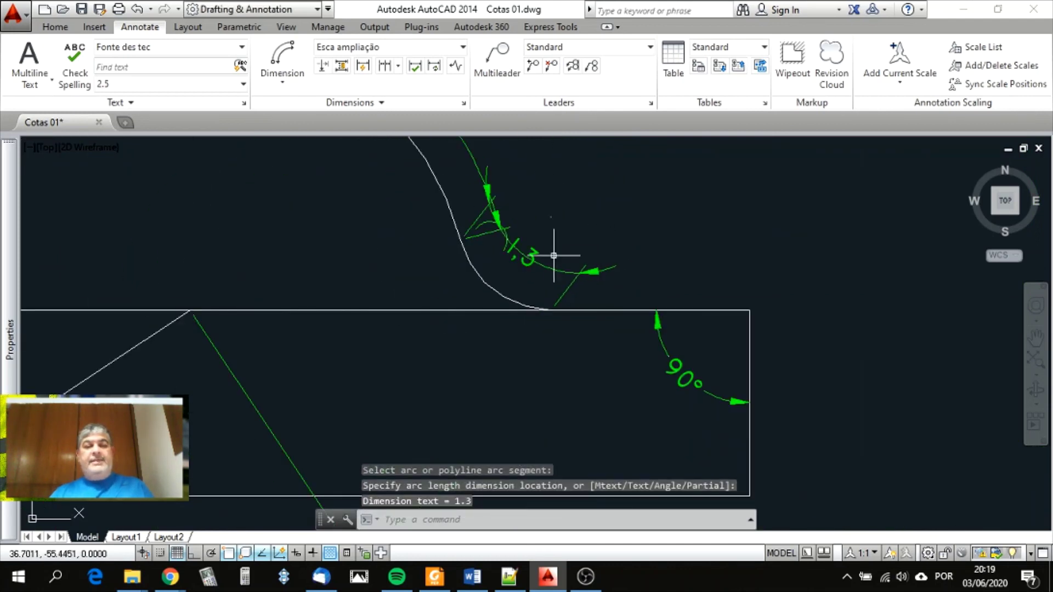
left_click(553, 272)
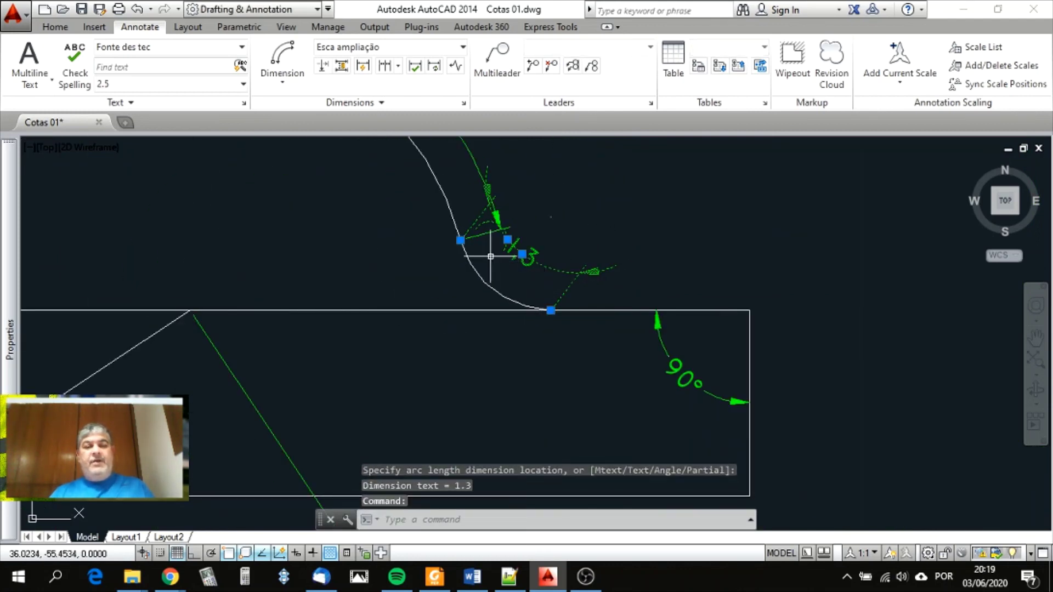
scroll(491, 256, "up", 4)
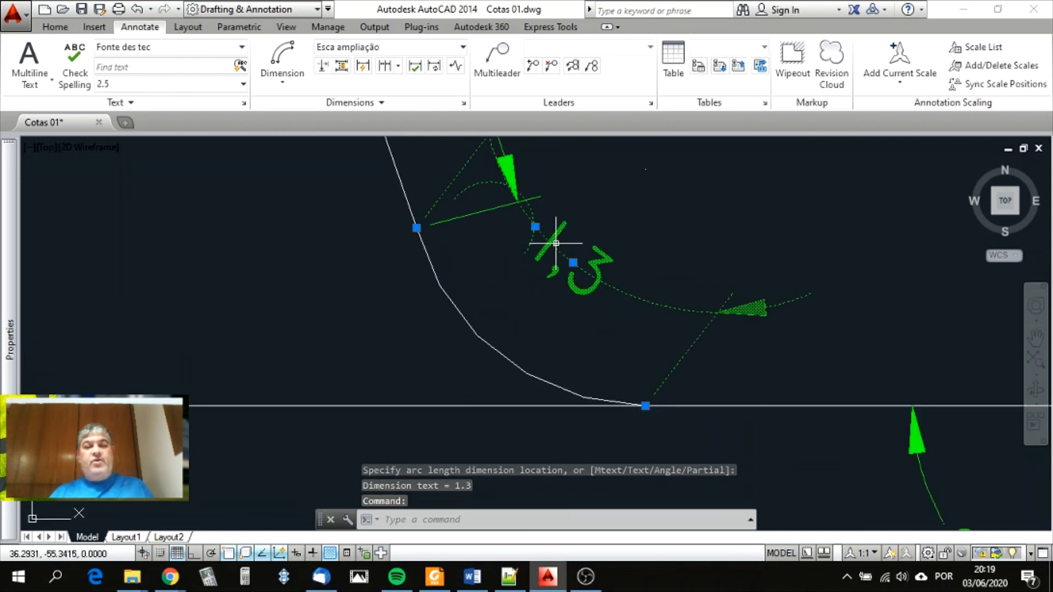
scroll(569, 247, "up", 2)
scroll(631, 200, "down", 4)
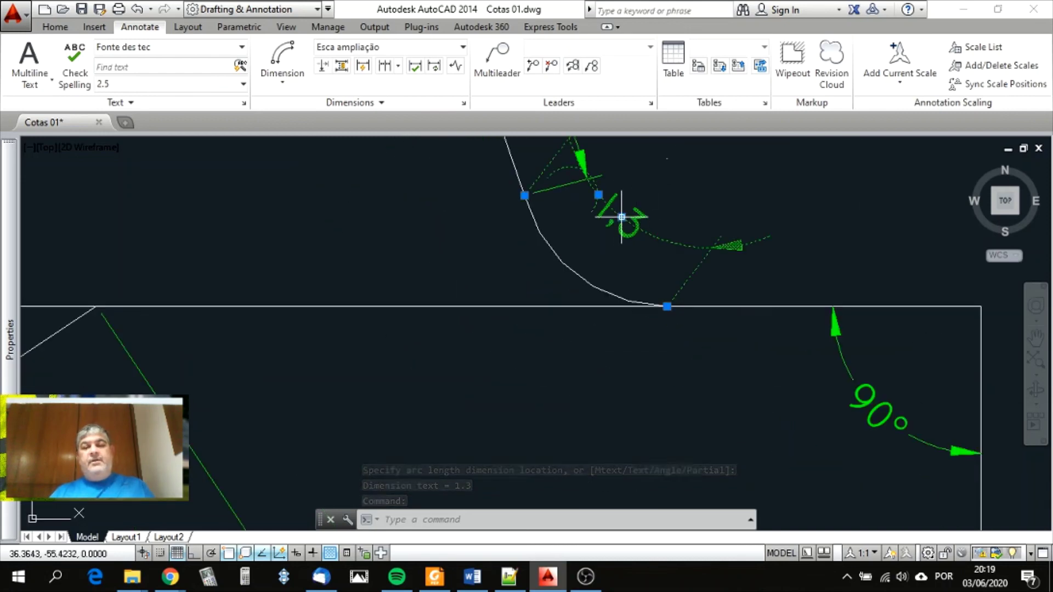
left_click(621, 216)
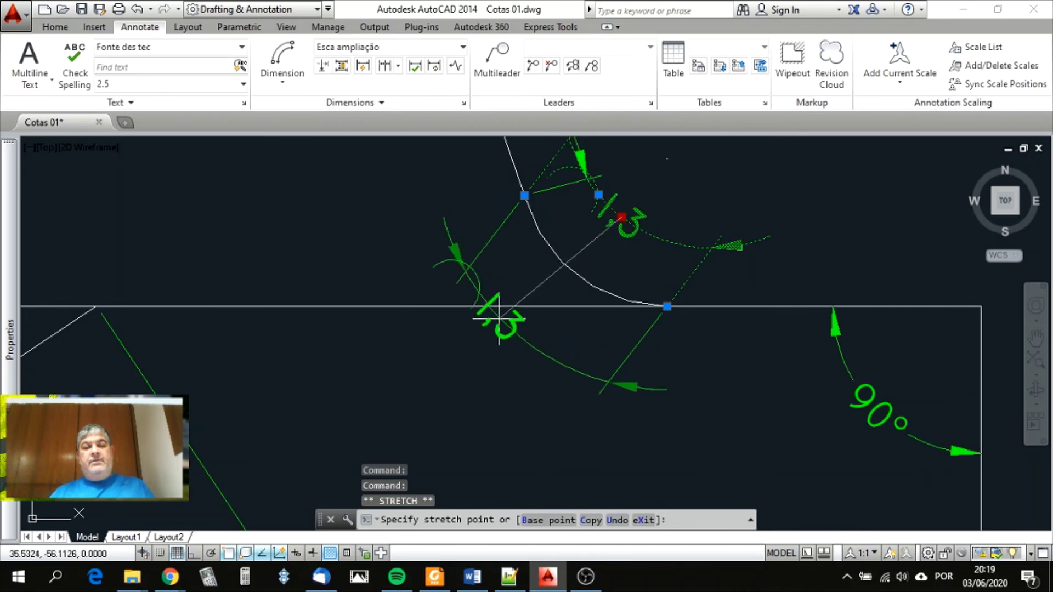
left_click(414, 412)
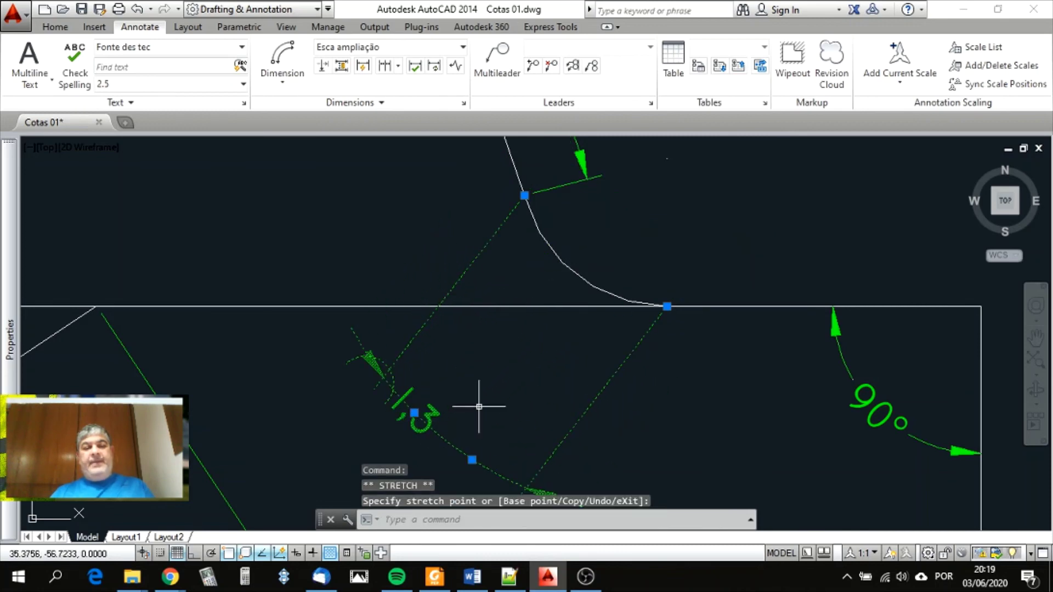
left_click(499, 382)
key("Escape")
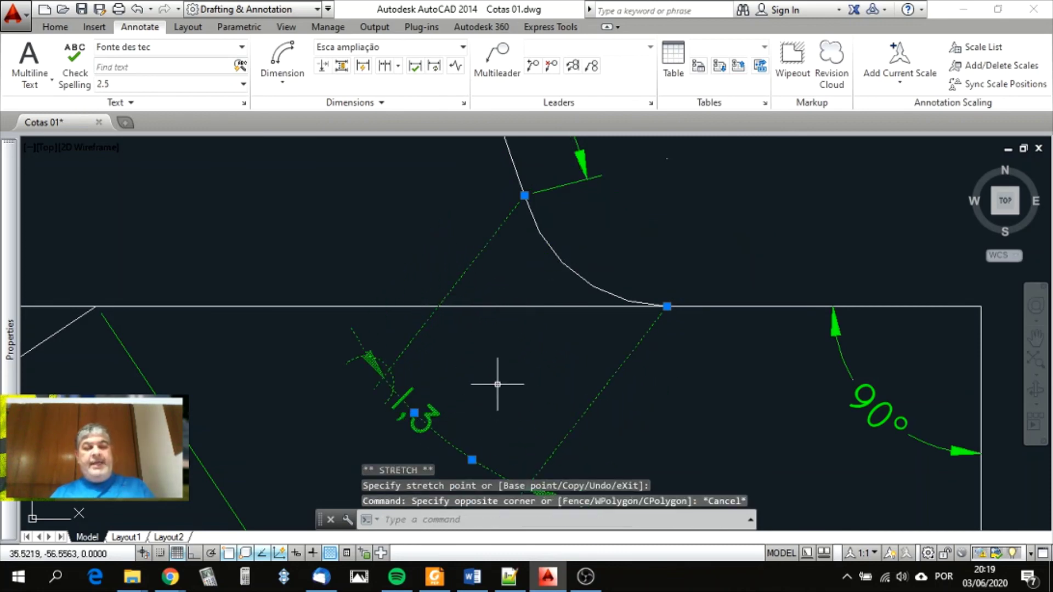
key("Escape")
scroll(507, 299, "down", 3)
scroll(487, 329, "up", 4)
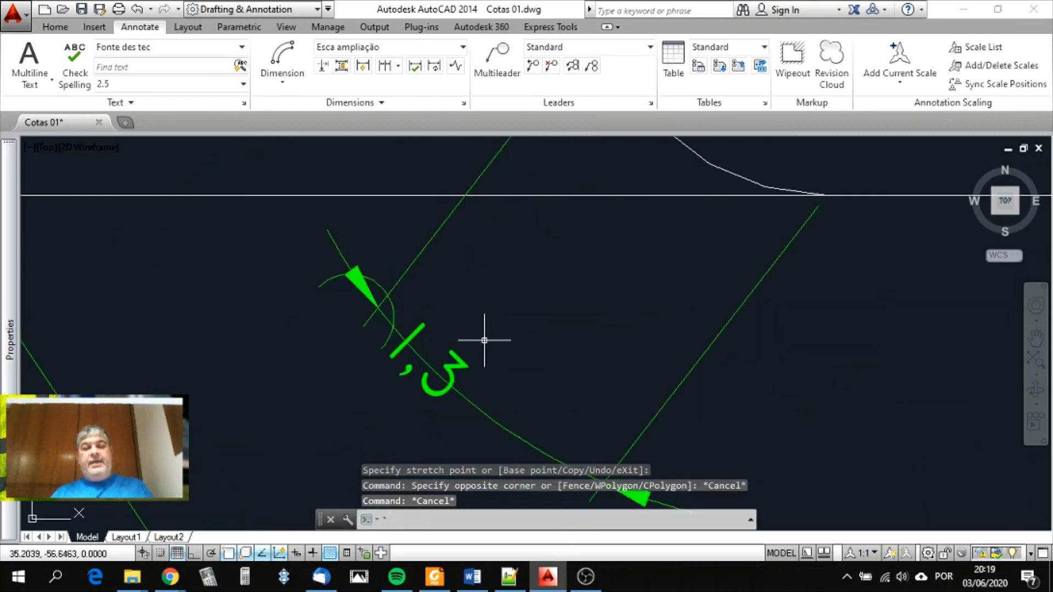
scroll(537, 325, "down", 2)
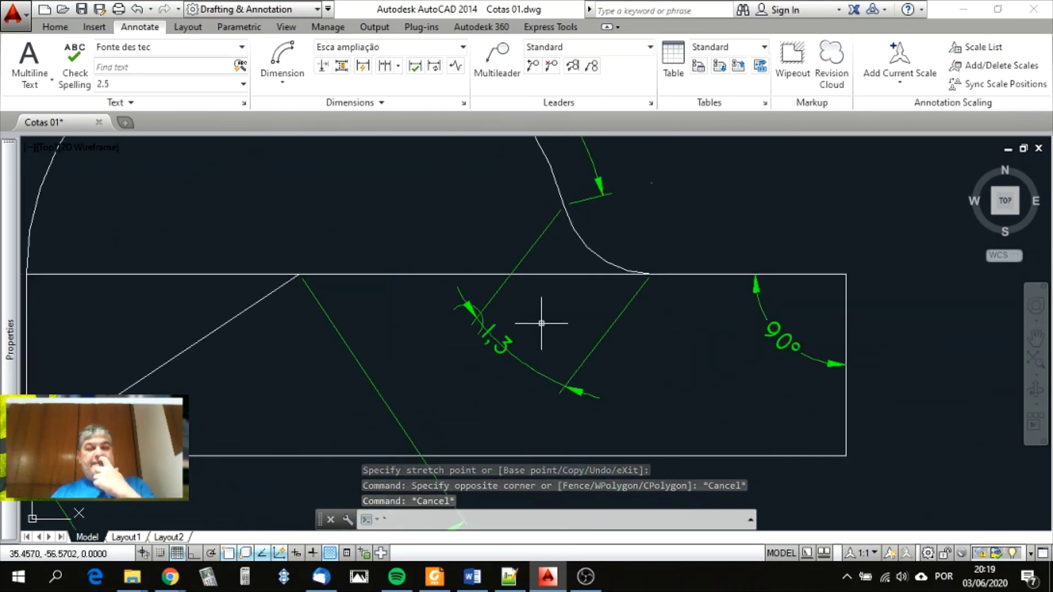
scroll(518, 346, "up", 1)
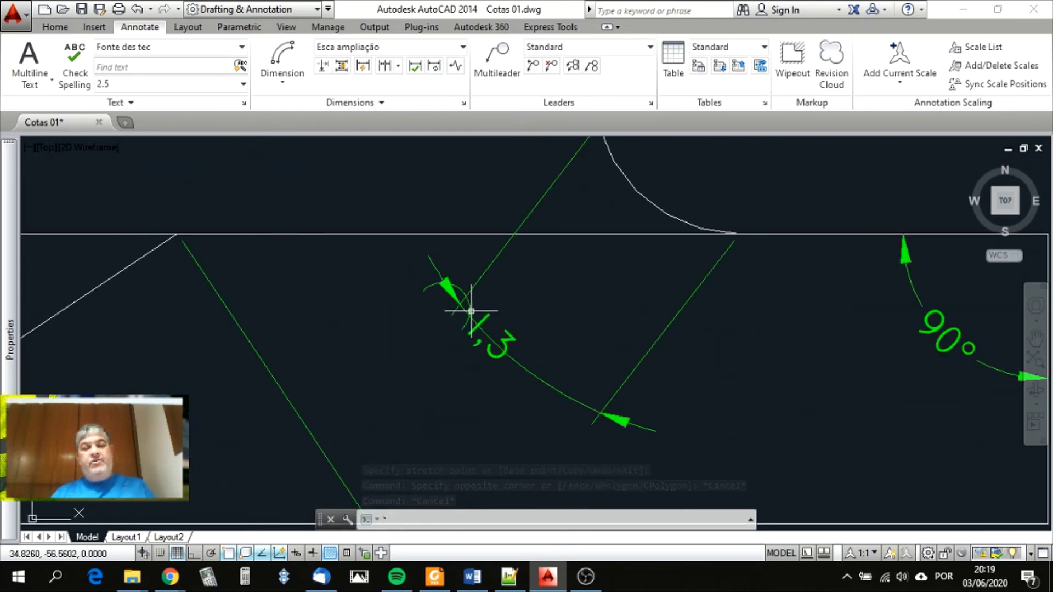
scroll(555, 301, "down", 3)
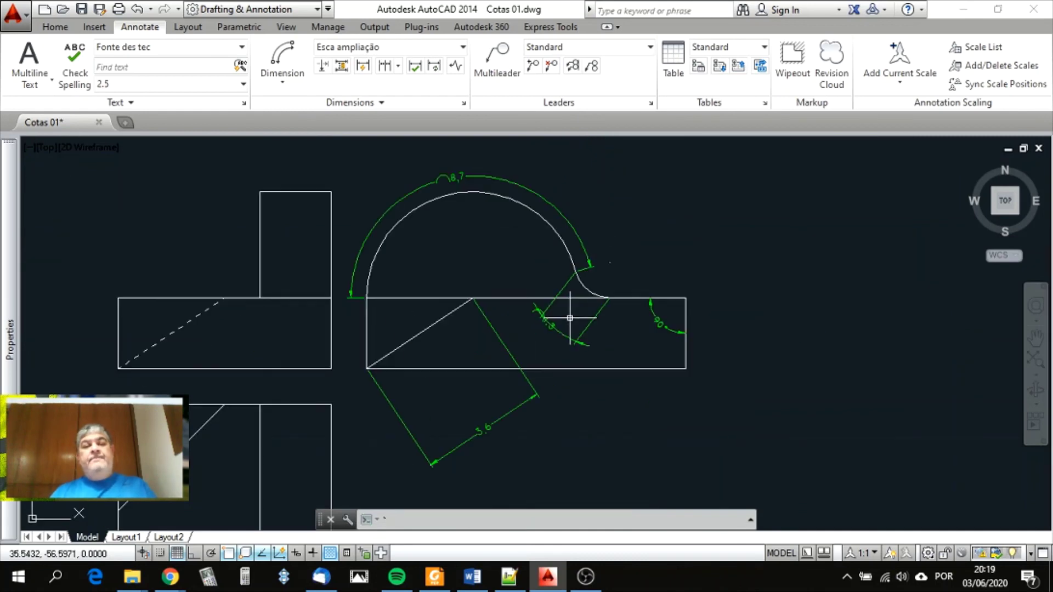
left_click(298, 82)
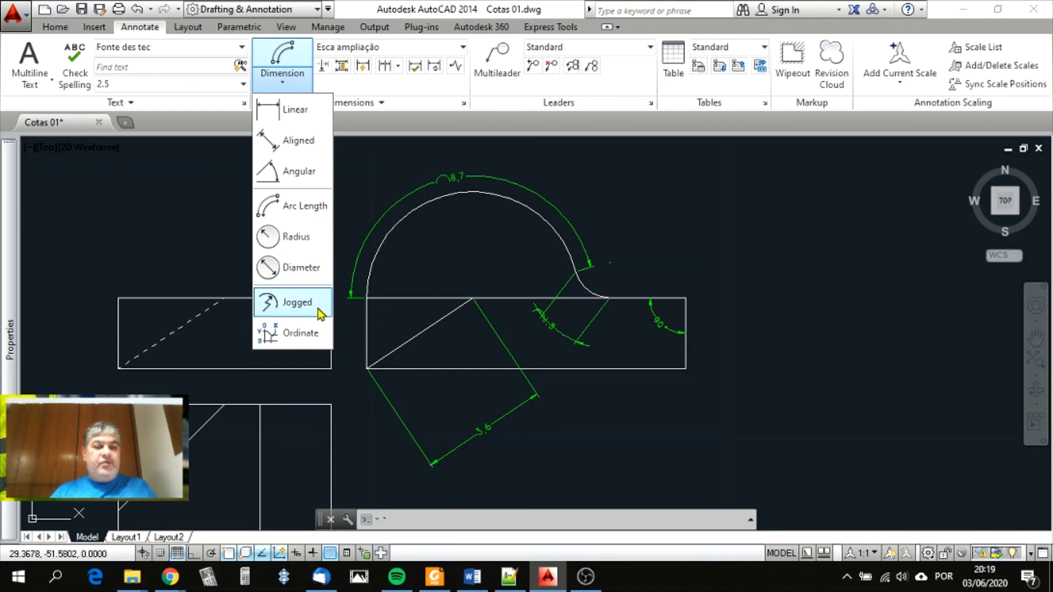
left_click(619, 209)
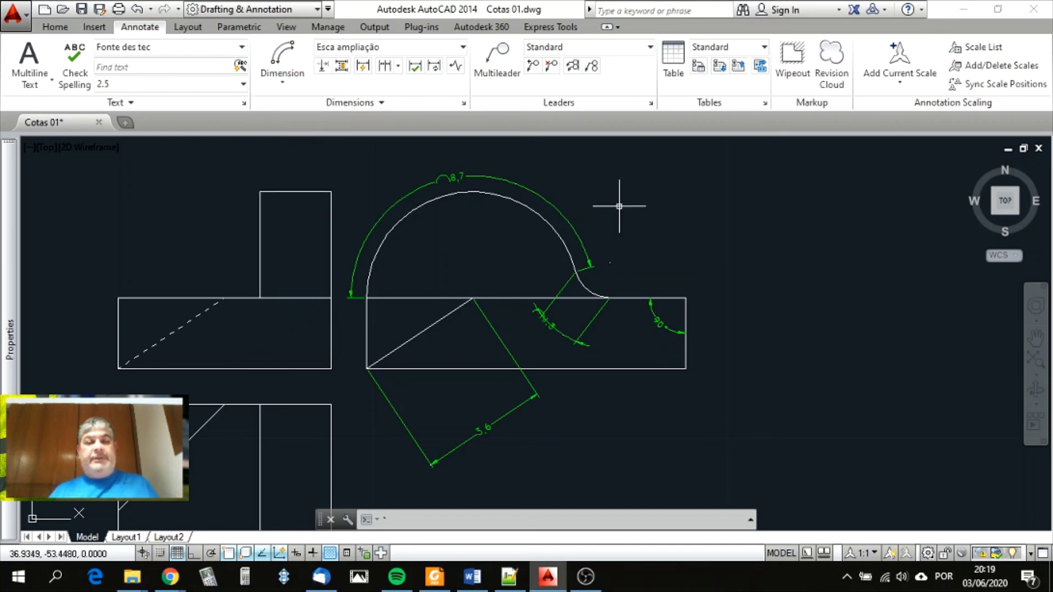